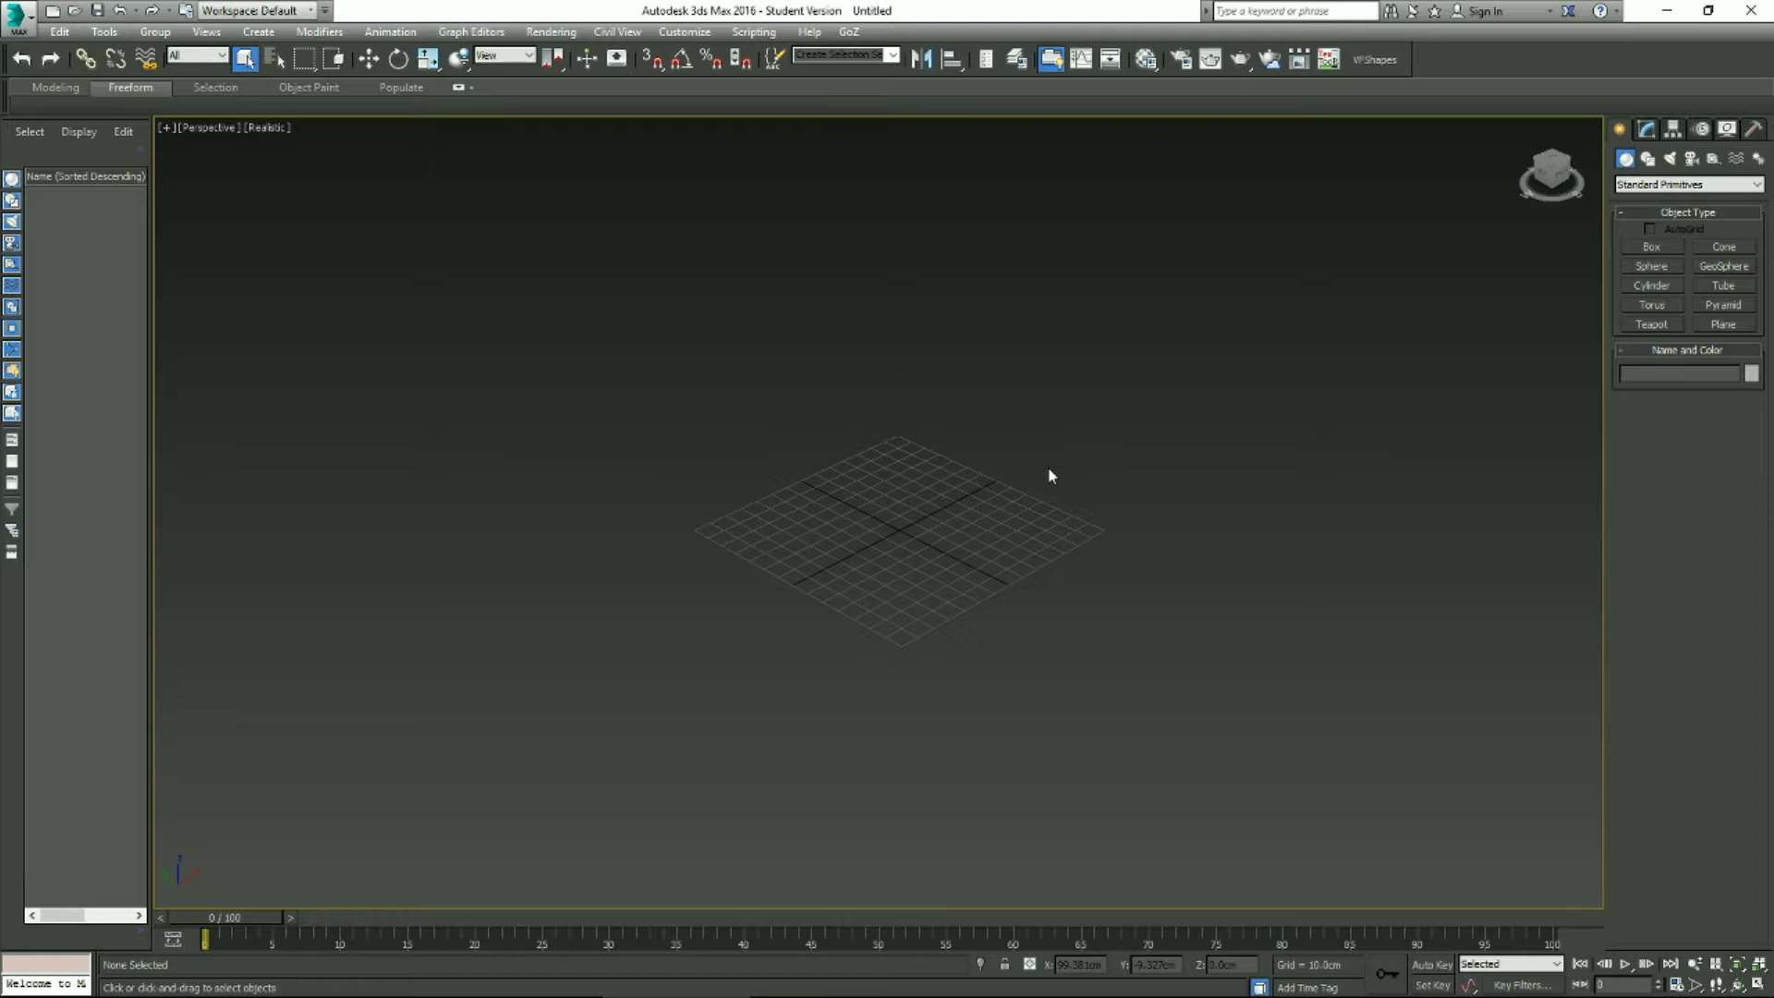
# Open the Vector Field Shapes script window and place it clear of the grid in the viewport.
pyautogui.click(1379, 61)
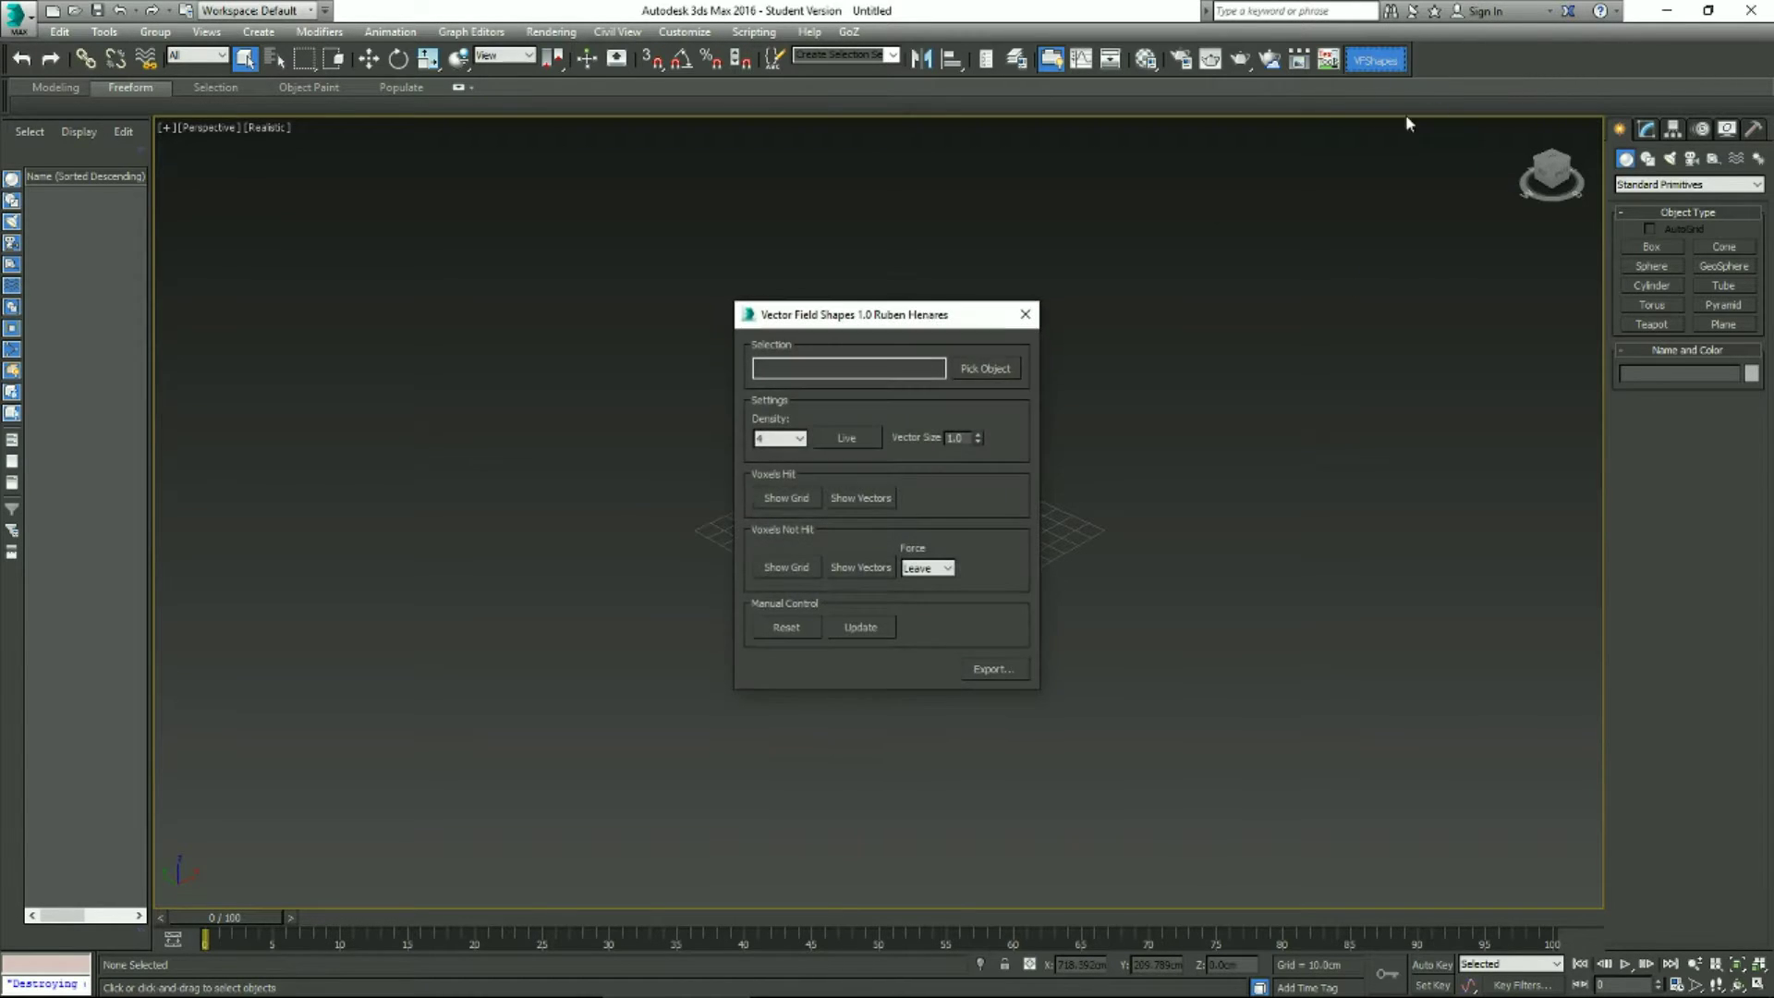
pyautogui.moveTo(896, 327); pyautogui.dragTo(325, 169)
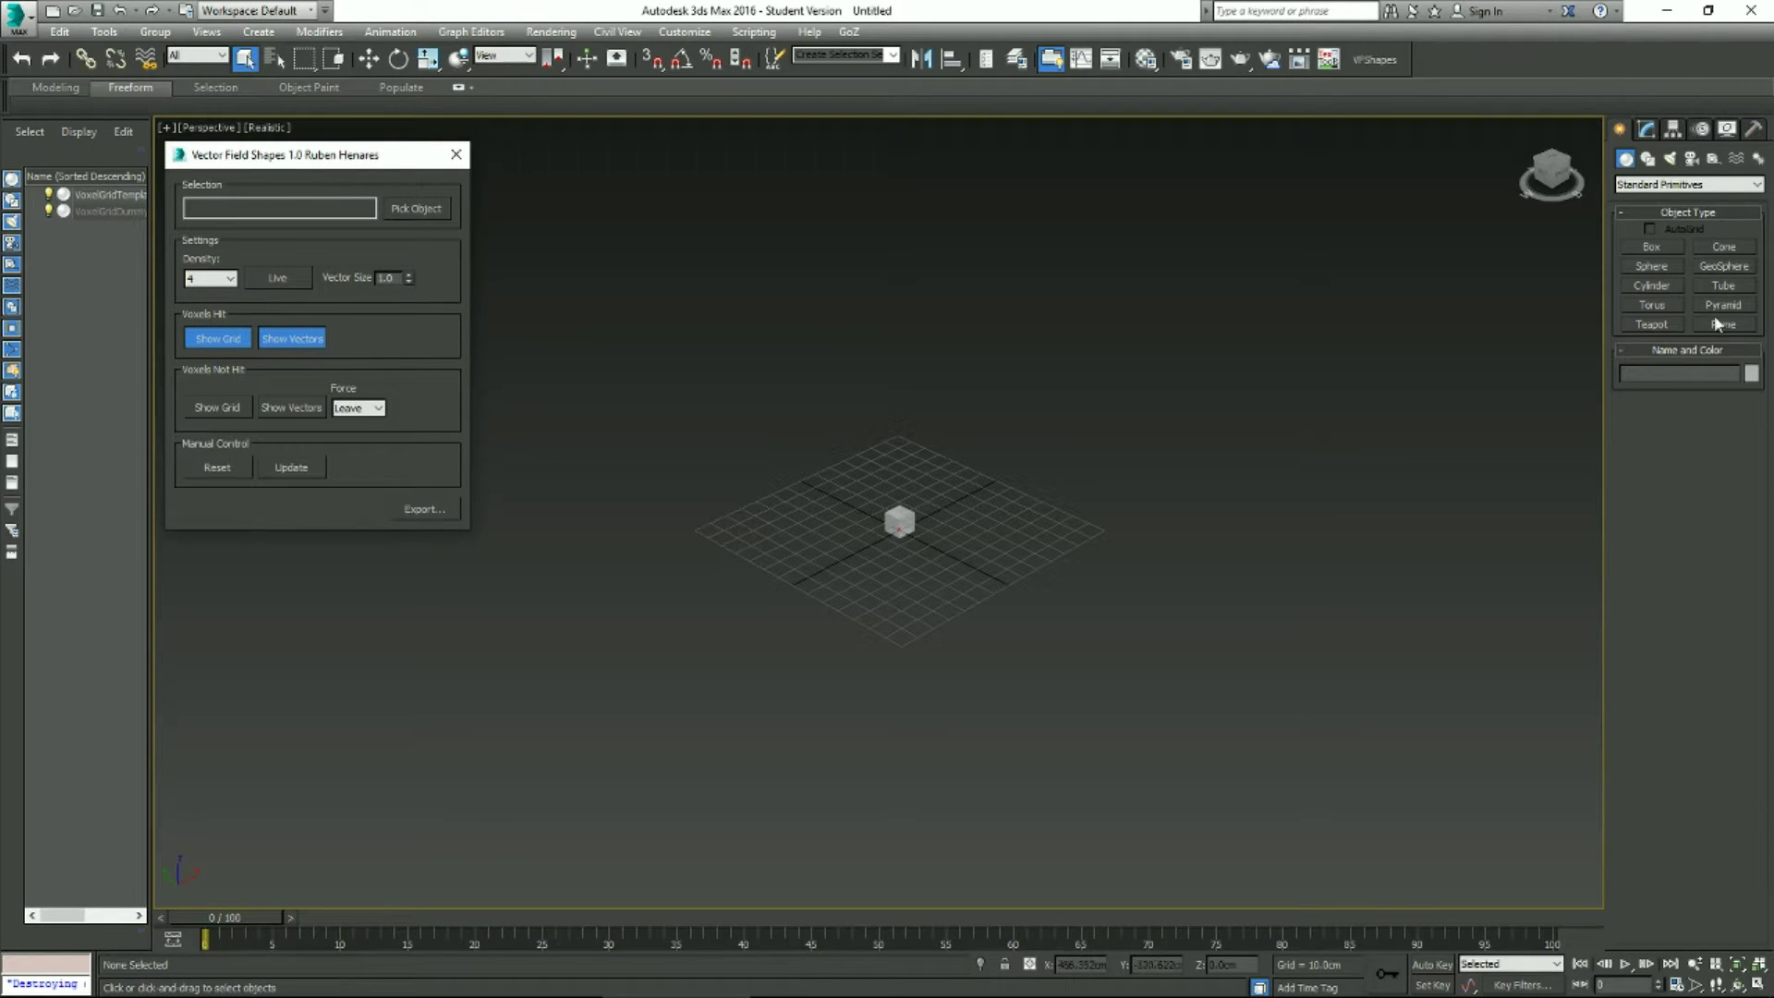
# Draw a helix spline at the grid centre, about 35 cm base radius, 8.4 cm top radius and 165 cm high.
pyautogui.click(1654, 160)
pyautogui.click(1739, 342)
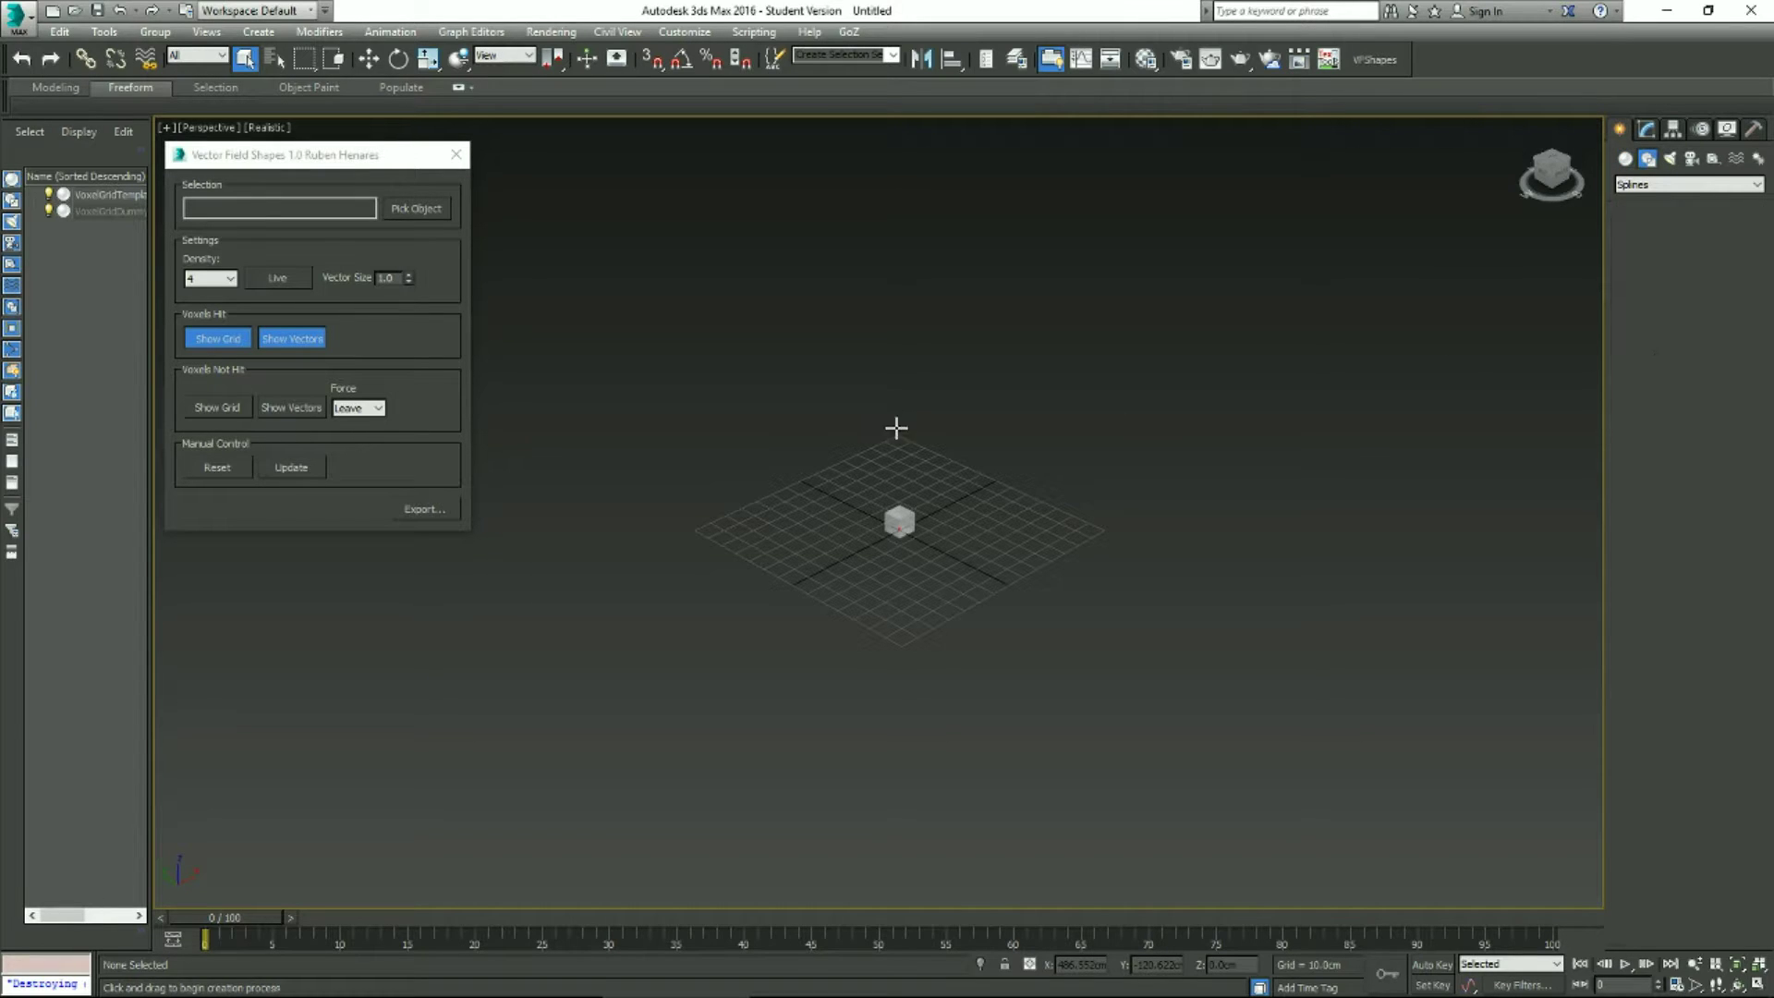
pyautogui.moveTo(895, 428)
pyautogui.keyDown('alt'); pyautogui.mouseDown(button='middle')
pyautogui.moveTo(930, 428)
pyautogui.moveTo(880, 421)
pyautogui.mouseUp(button='middle'); pyautogui.keyUp('alt')
pyautogui.moveTo(900, 529); pyautogui.dragTo(959, 547)
pyautogui.click(947, 197)
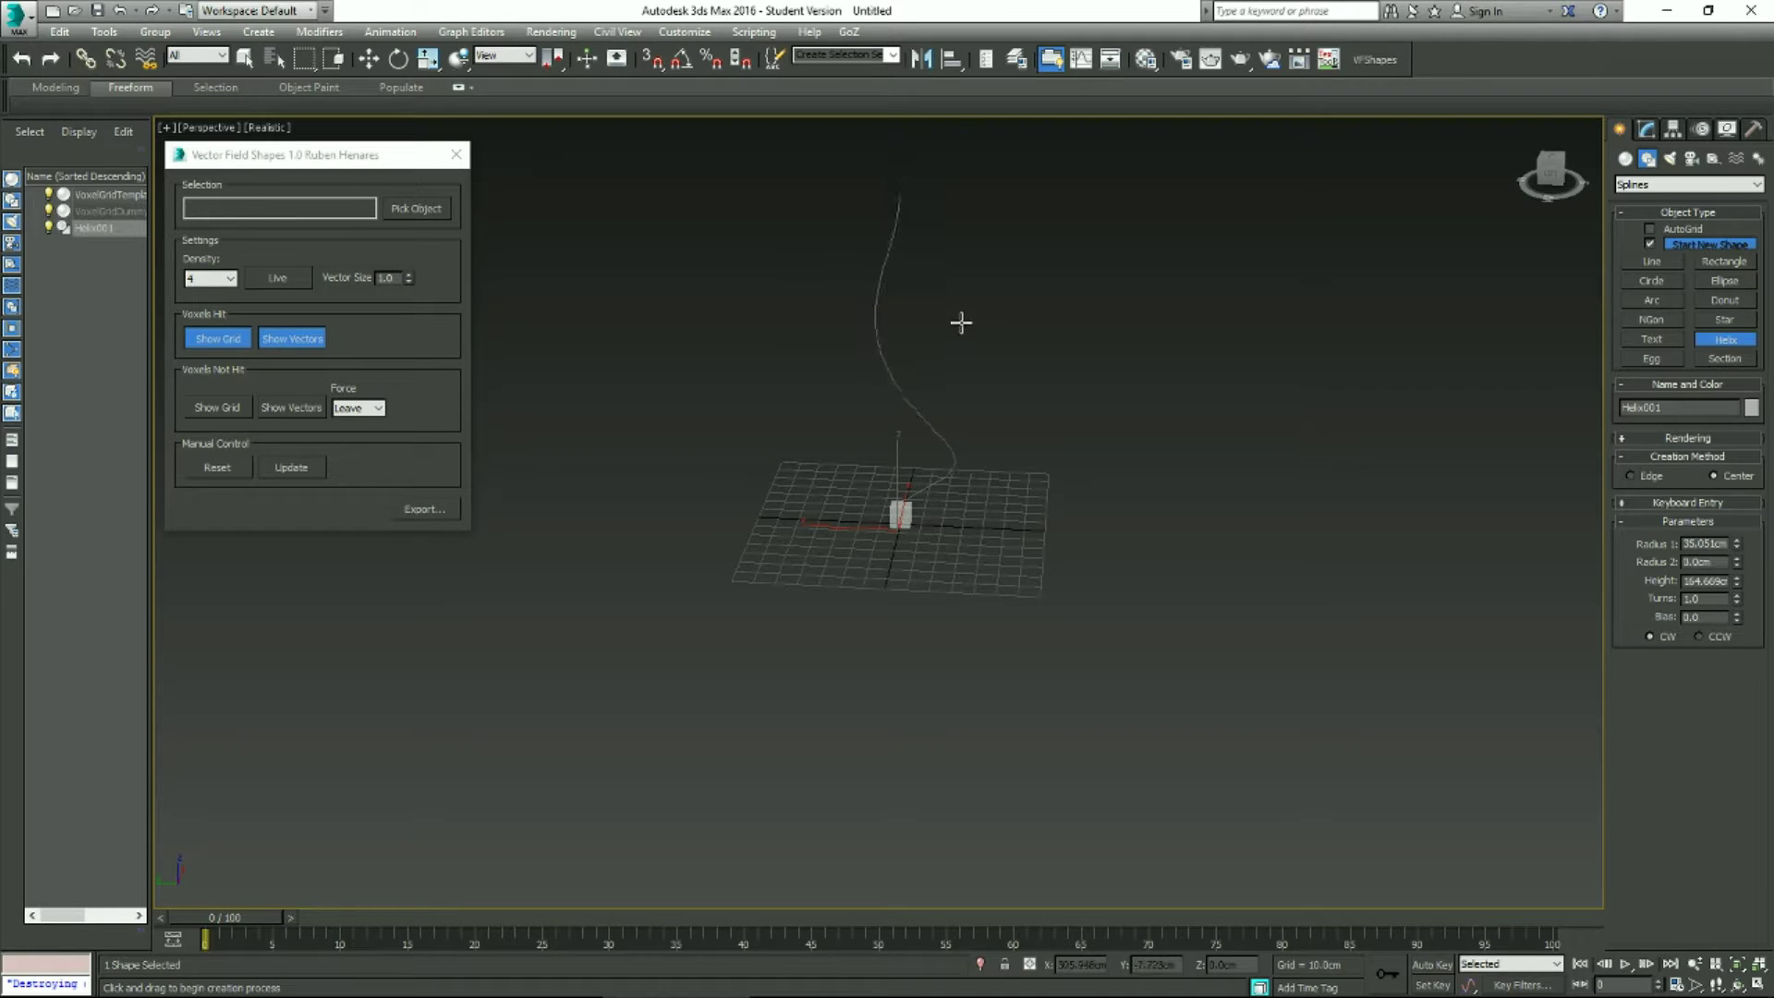
pyautogui.keyDown('alt'); pyautogui.moveTo(950, 355); pyautogui.dragTo(973, 333, button='middle'); pyautogui.keyUp('alt')
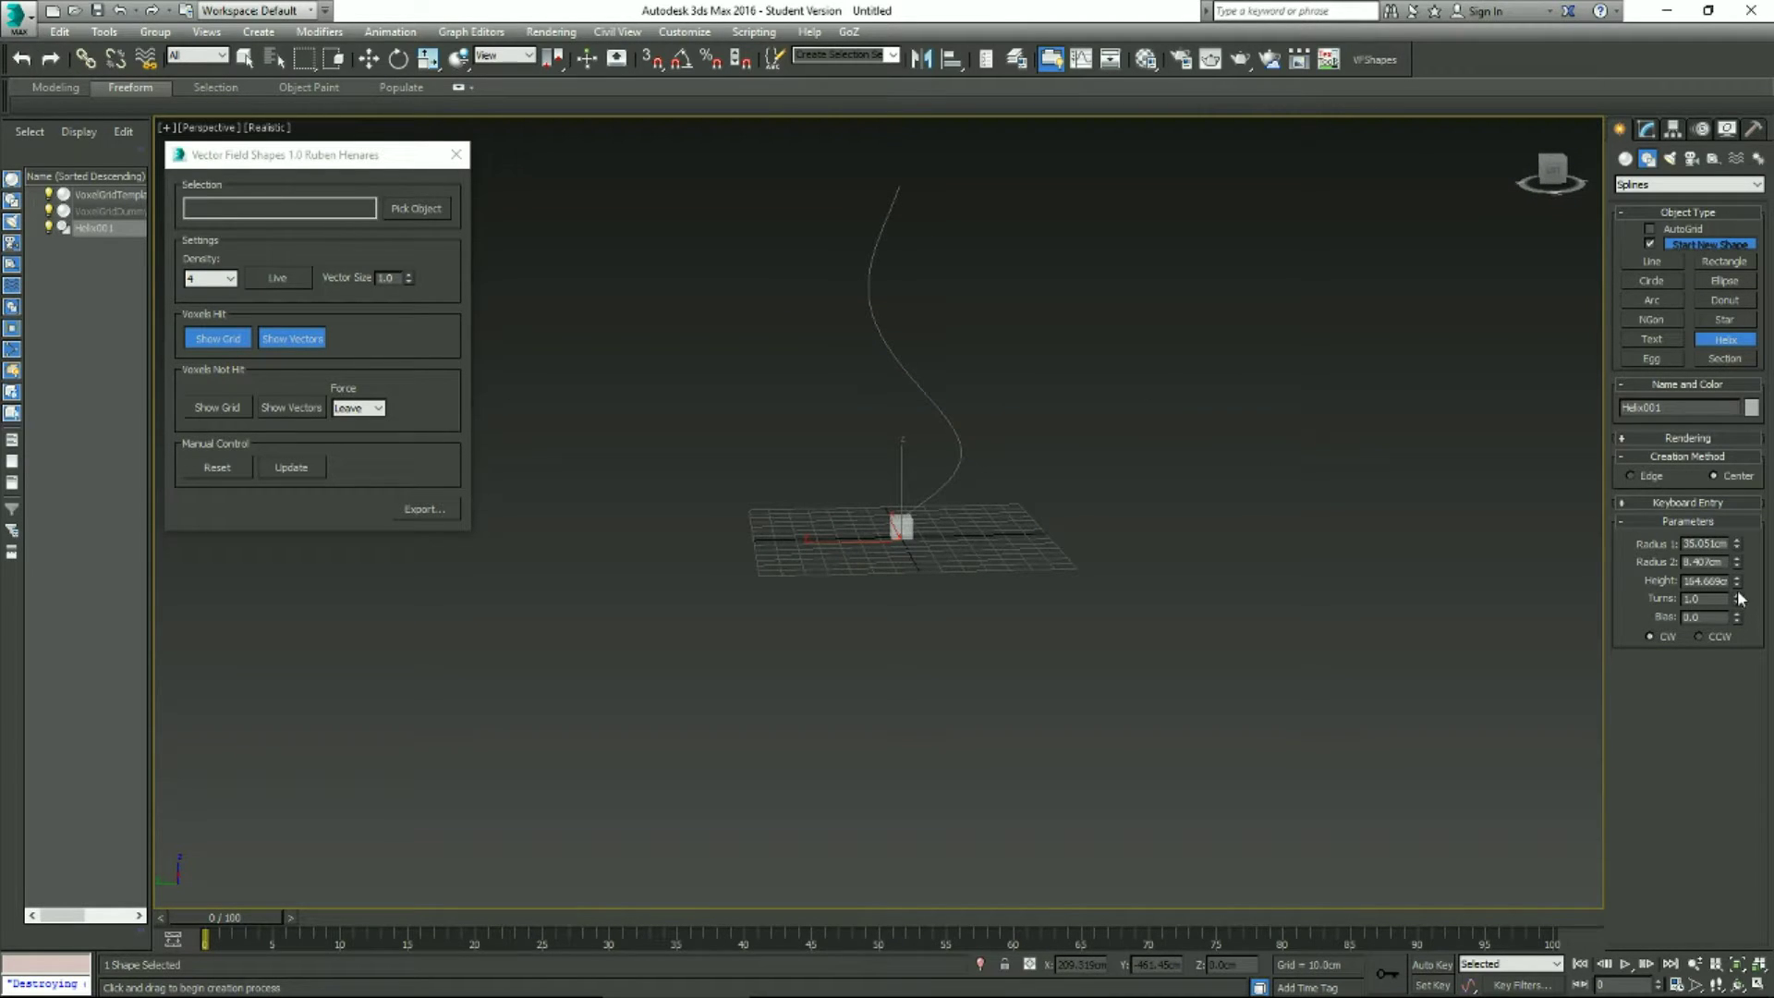
# Set the helix to 5.91 turns with a bias of -0.23 and finish creating it.
pyautogui.moveTo(1739, 604); pyautogui.dragTo(1665, 140)
pyautogui.moveTo(1738, 619); pyautogui.dragTo(1737, 640)
pyautogui.keyDown('alt'); pyautogui.moveTo(906, 429); pyautogui.dragTo(1007, 550, button='middle'); pyautogui.keyUp('alt')
pyautogui.scroll(5, 961, 475)
pyautogui.scroll(-3, 1027, 432)
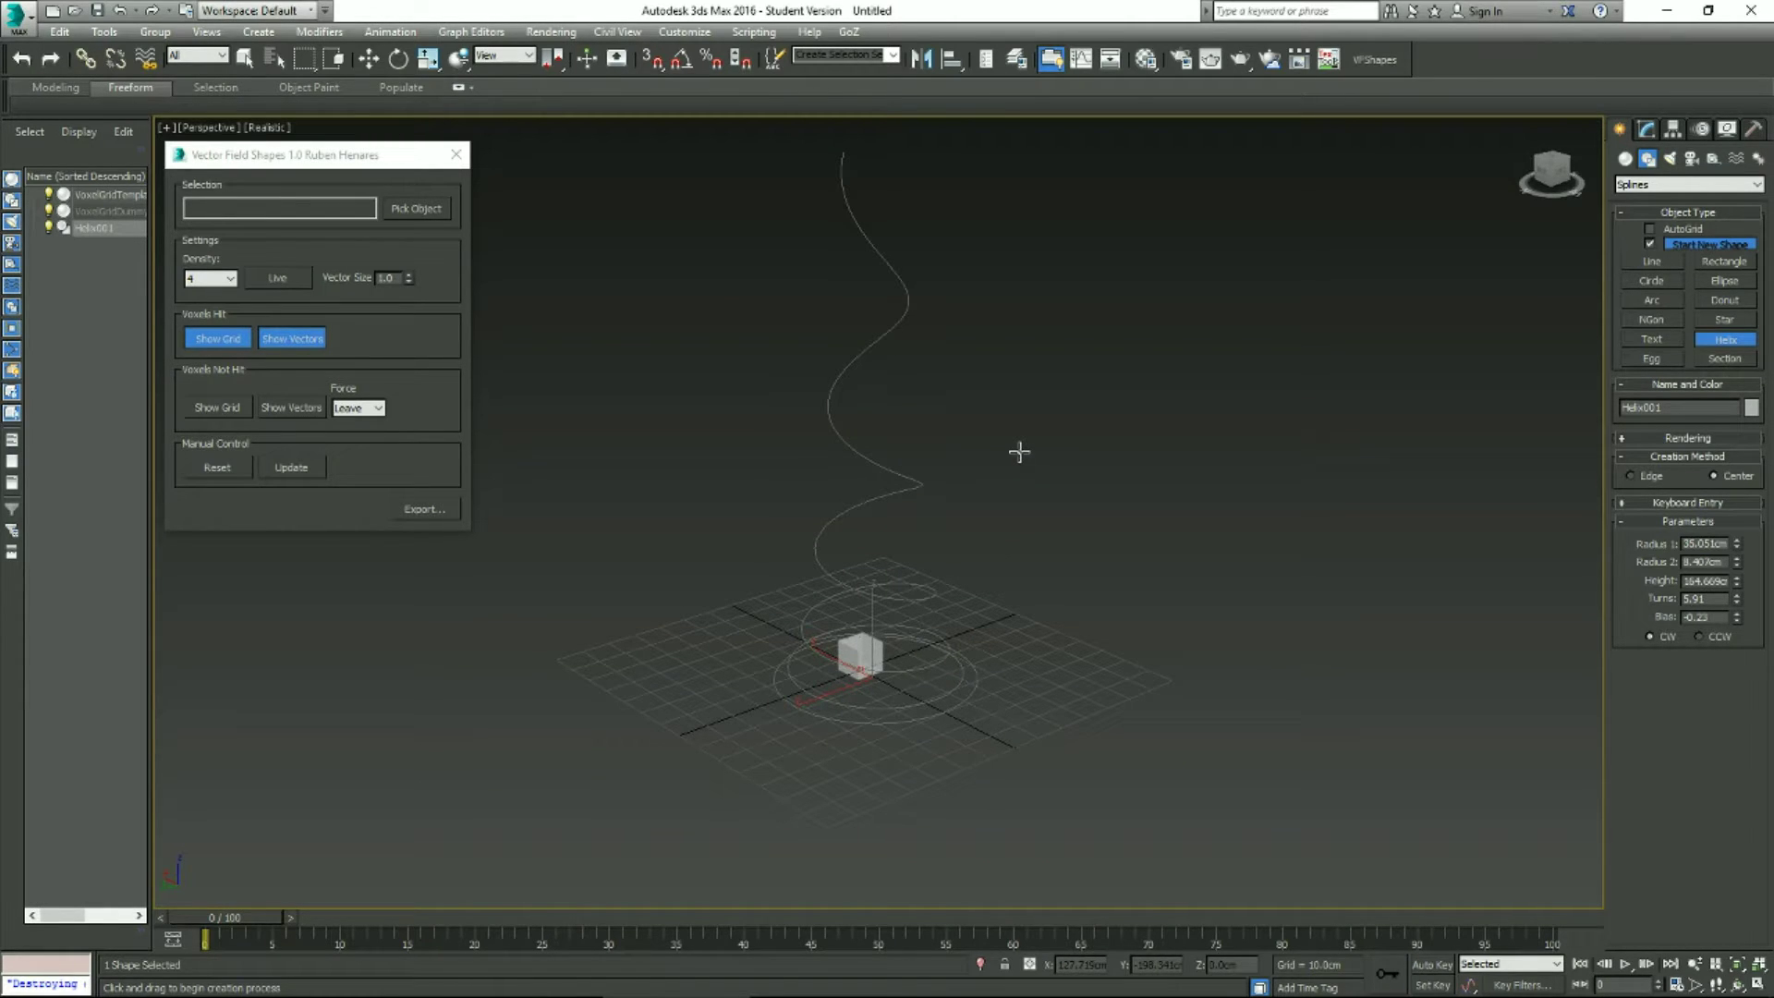
pyautogui.scroll(-2, 1072, 471)
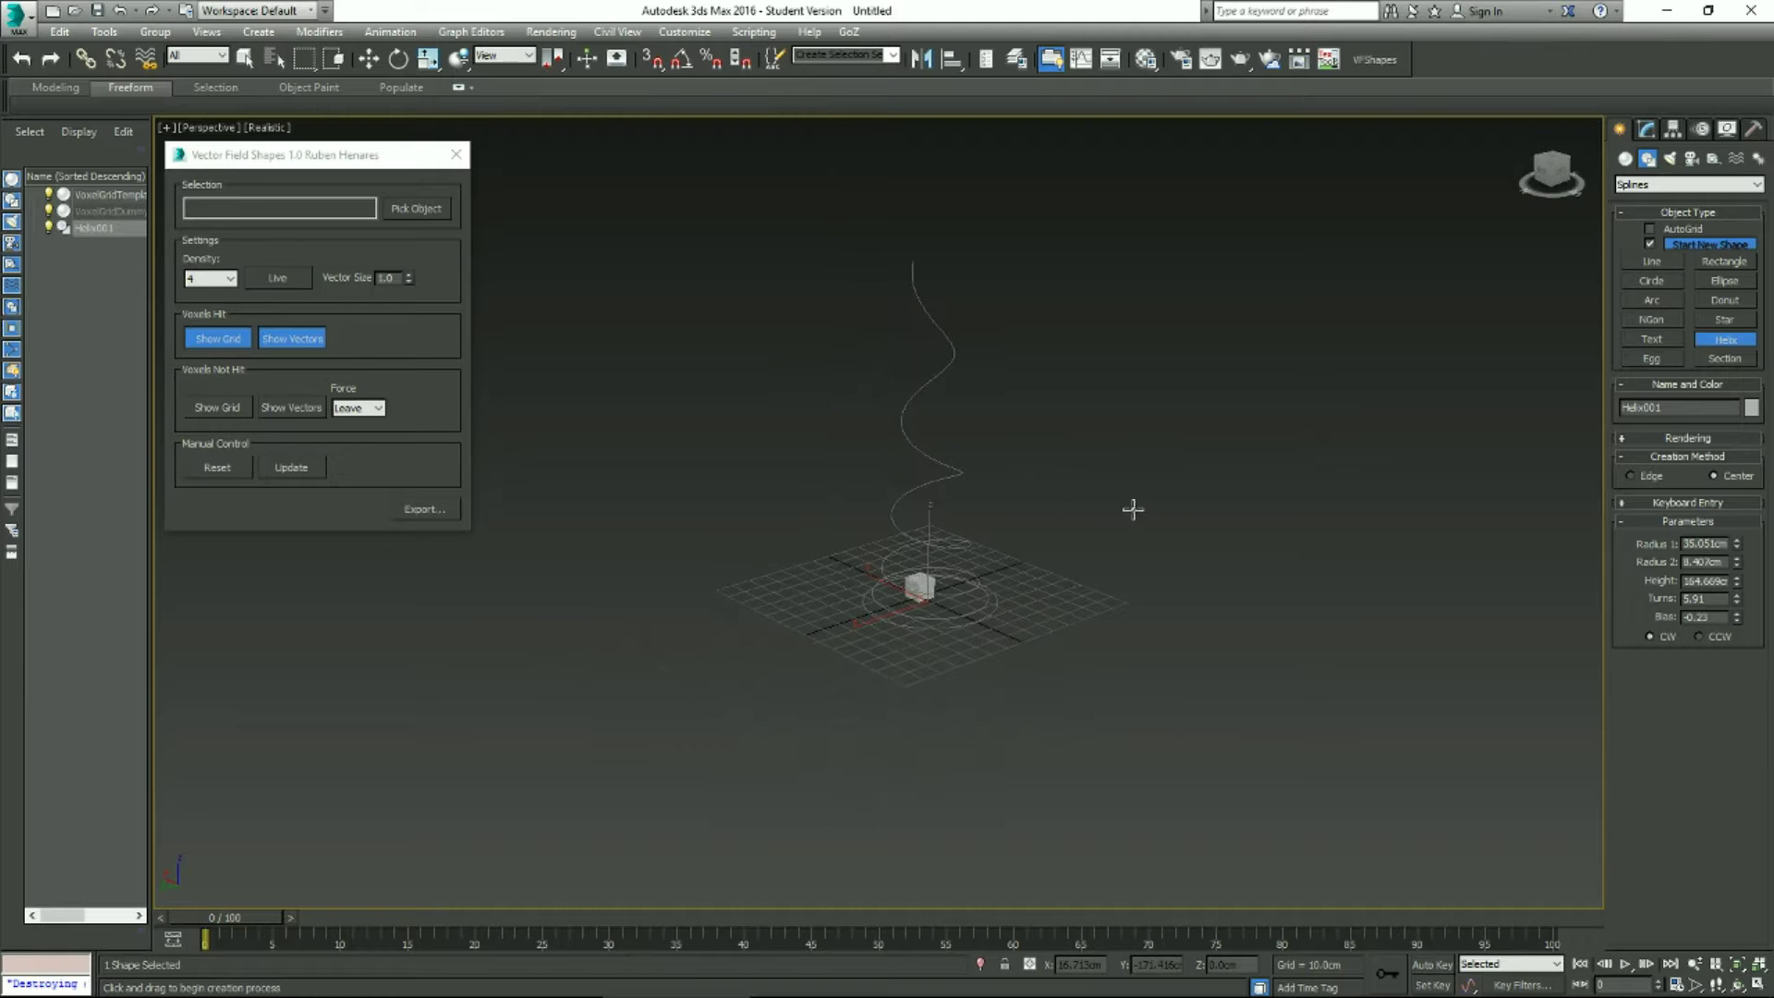
pyautogui.keyDown('alt'); pyautogui.moveTo(1193, 473); pyautogui.dragTo(1121, 480, button='middle'); pyautogui.keyUp('alt')
pyautogui.rightClick(1121, 480)
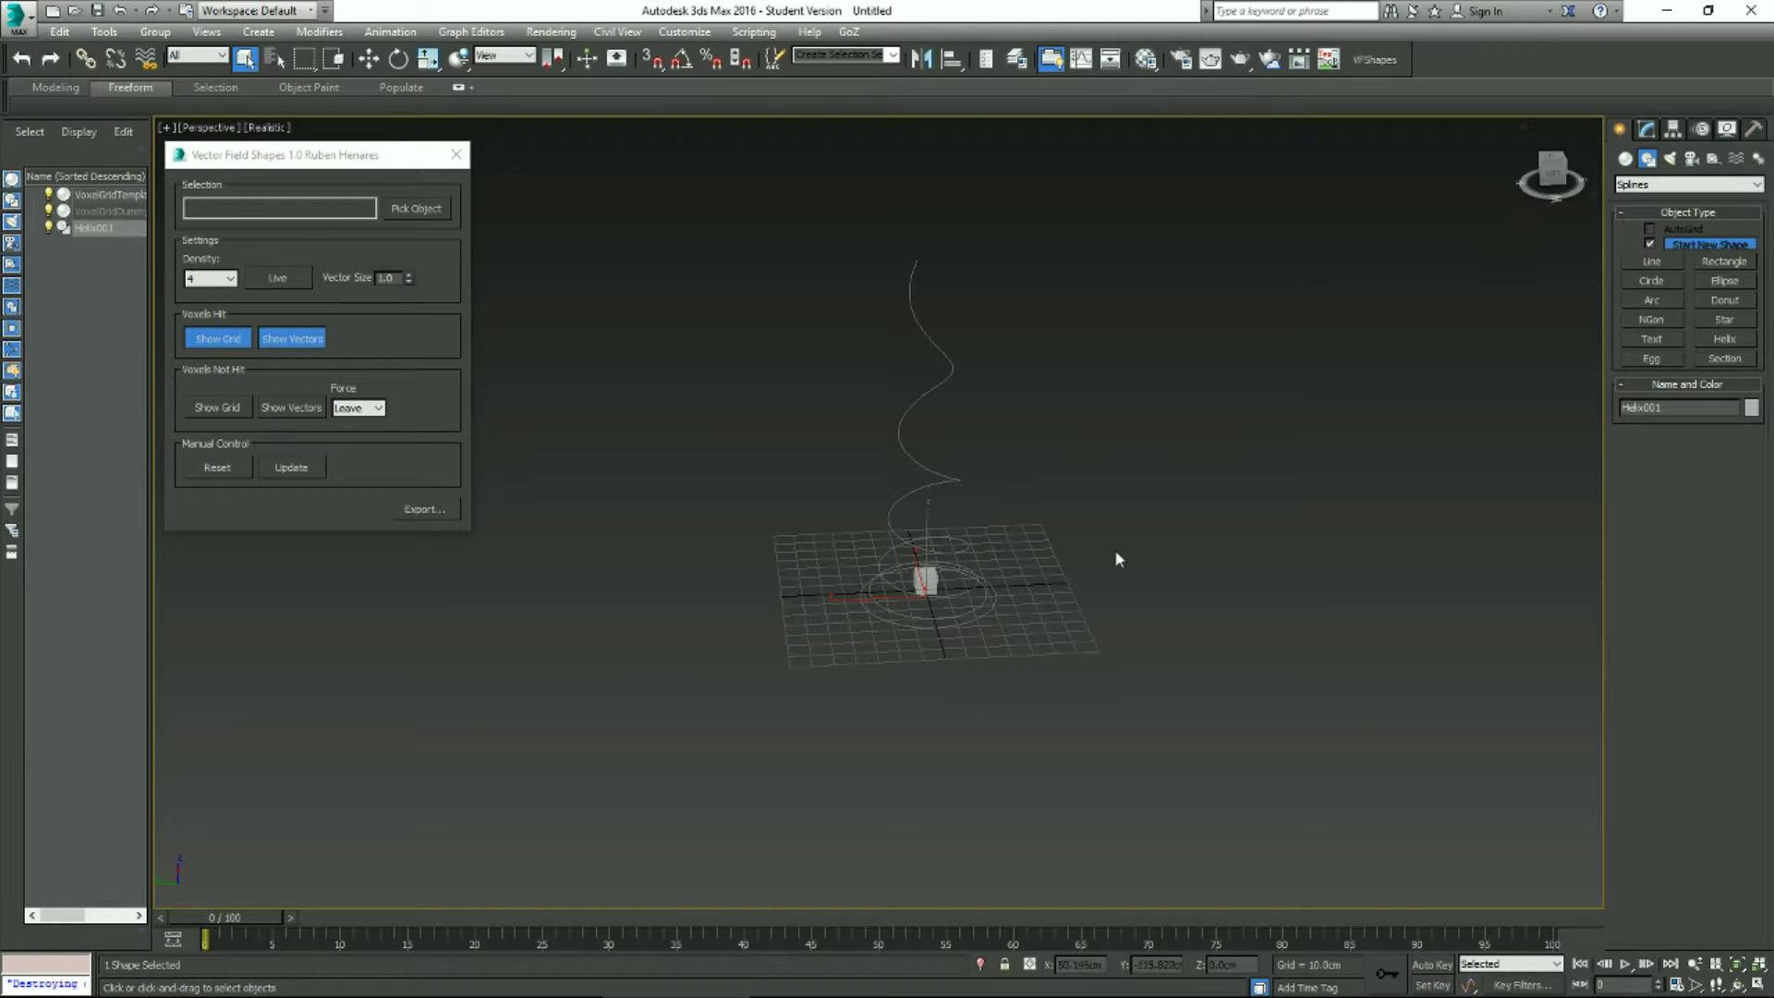
# Select the helix and reset its X and Y position to 0 cm.
pyautogui.click(951, 610)
pyautogui.click(970, 613)
pyautogui.click(993, 620)
pyautogui.click(975, 622)
pyautogui.press('w')
pyautogui.rightClick(1112, 964)
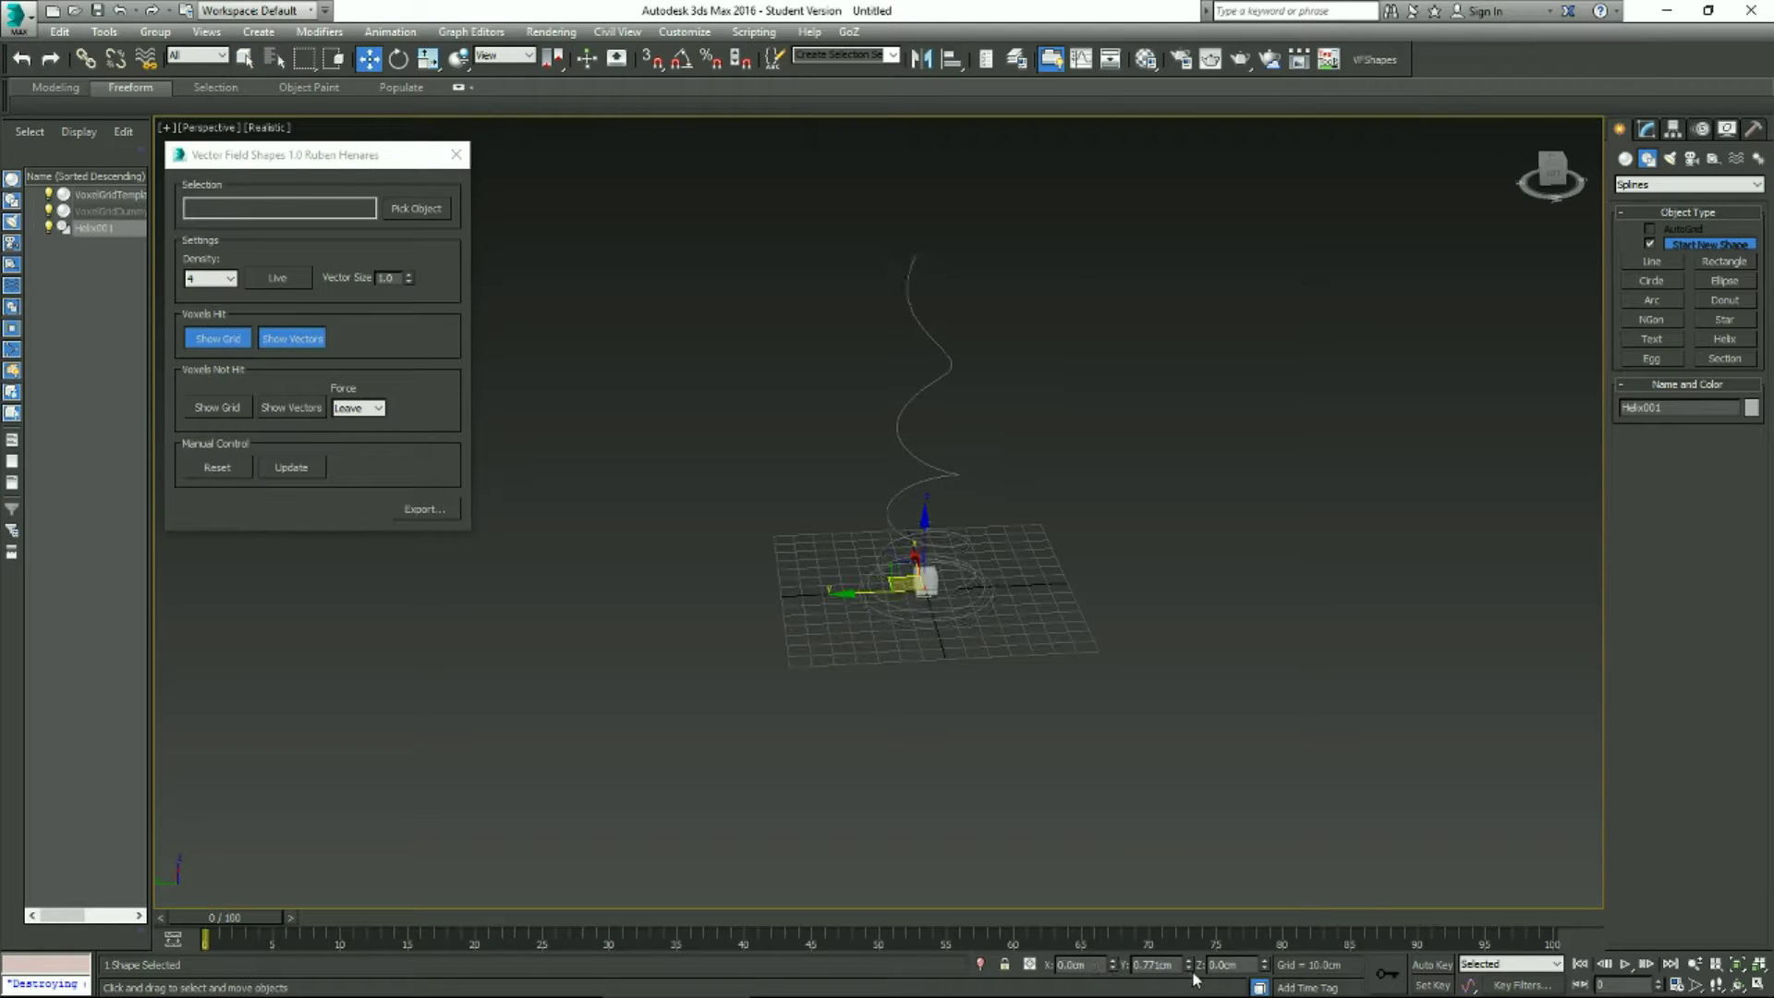
pyautogui.rightClick(1191, 966)
# Stretch the voxel grid template box along Y to about 1114% so it spans wider than the helix.
pyautogui.click(930, 582)
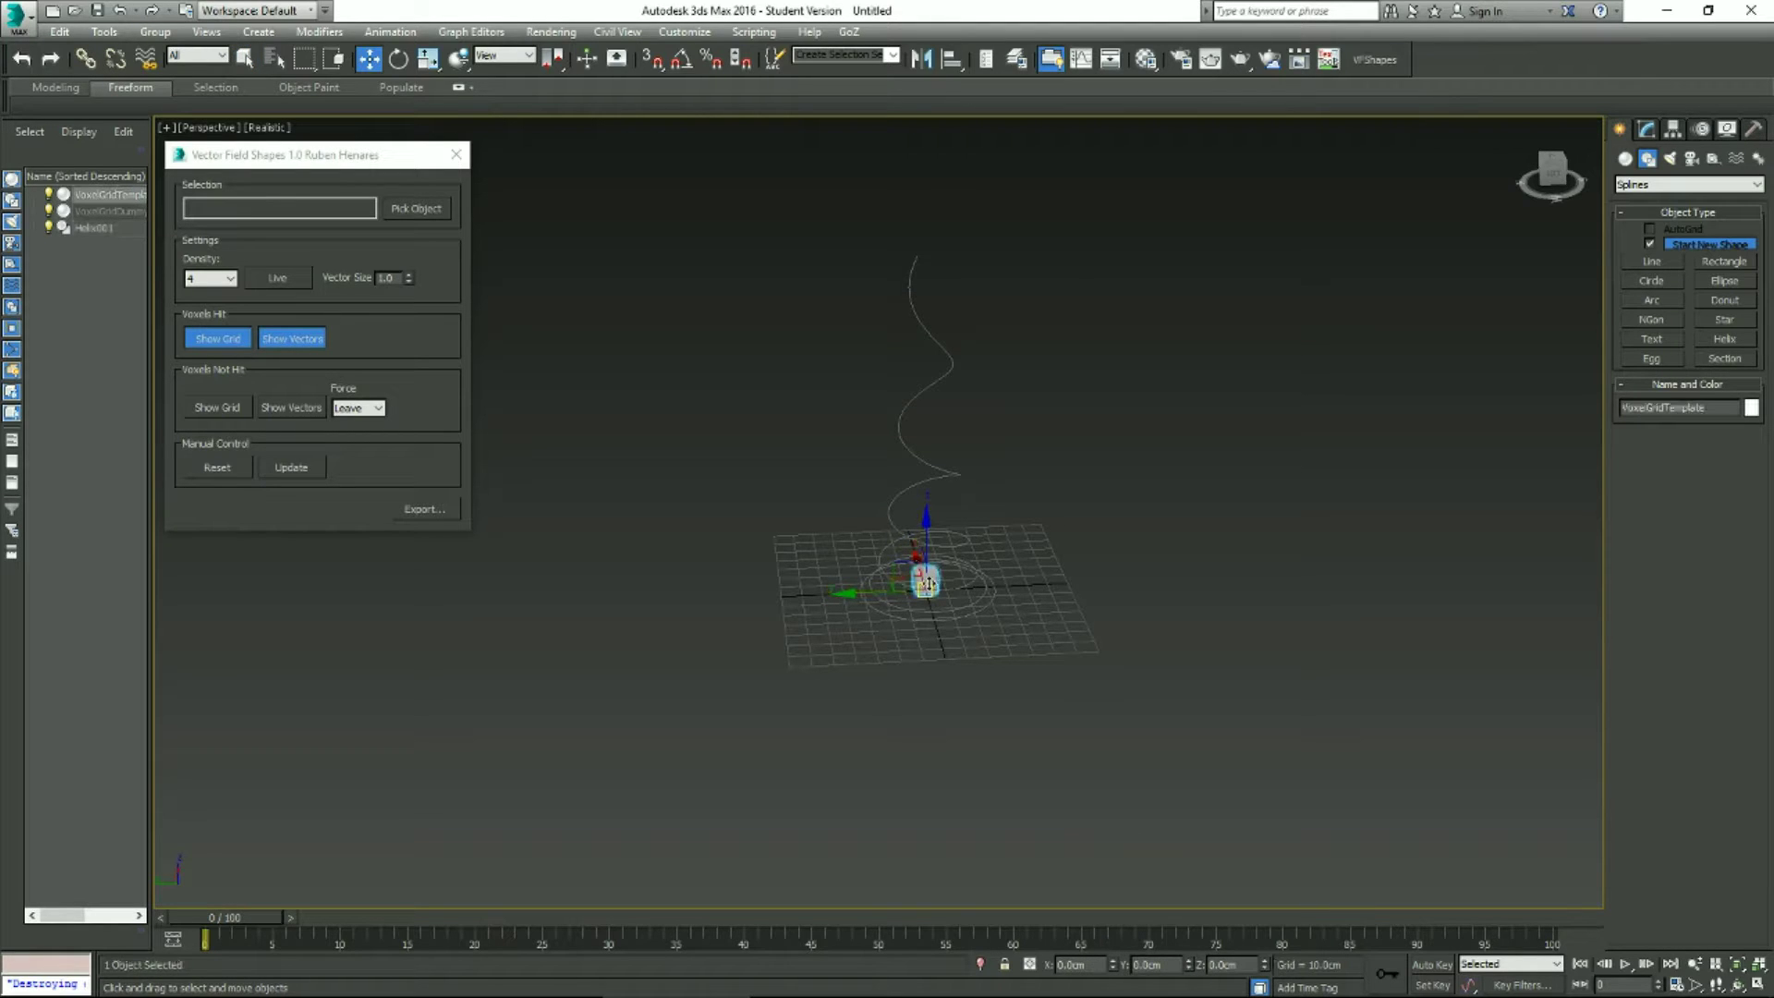
pyautogui.click(1560, 174)
pyautogui.scroll(3, 984, 558)
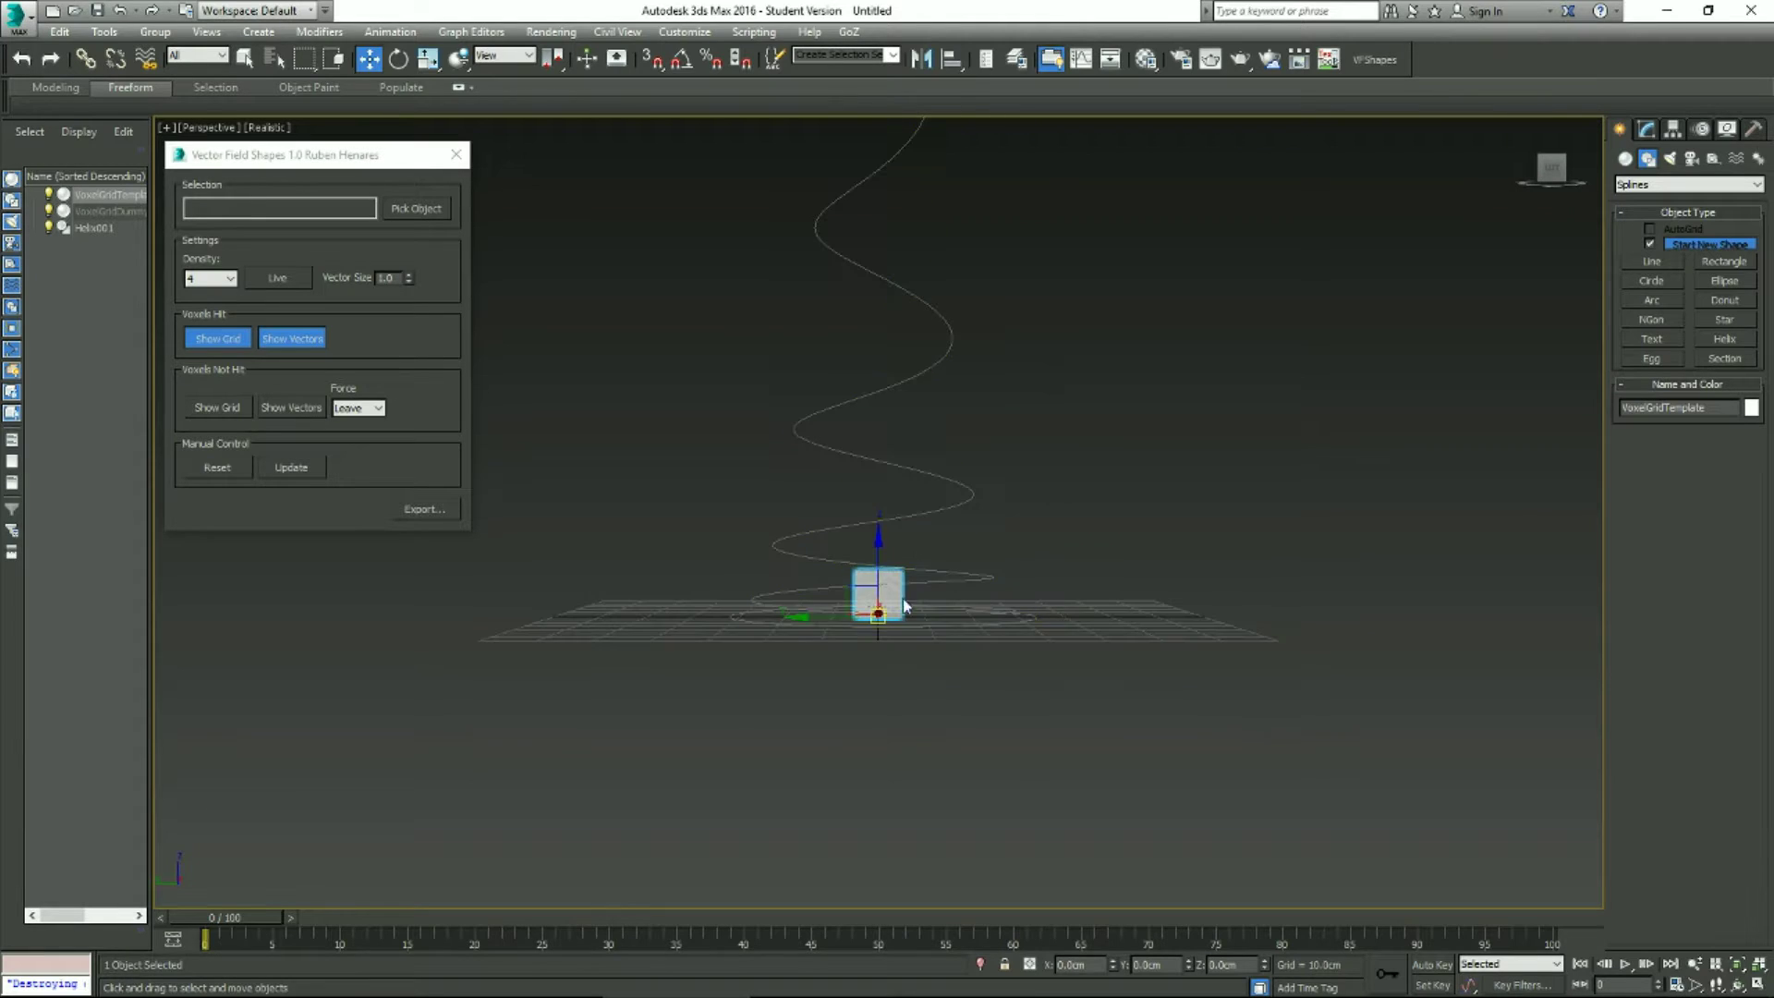
pyautogui.moveTo(903, 606); pyautogui.dragTo(961, 613, button='middle')
pyautogui.scroll(-3, 959, 613)
pyautogui.press('r')
pyautogui.moveTo(878, 615); pyautogui.dragTo(536, 604)
pyautogui.press('u')
pyautogui.scroll(3, 931, 615)
pyautogui.moveTo(959, 543); pyautogui.dragTo(887, 686, button='middle')
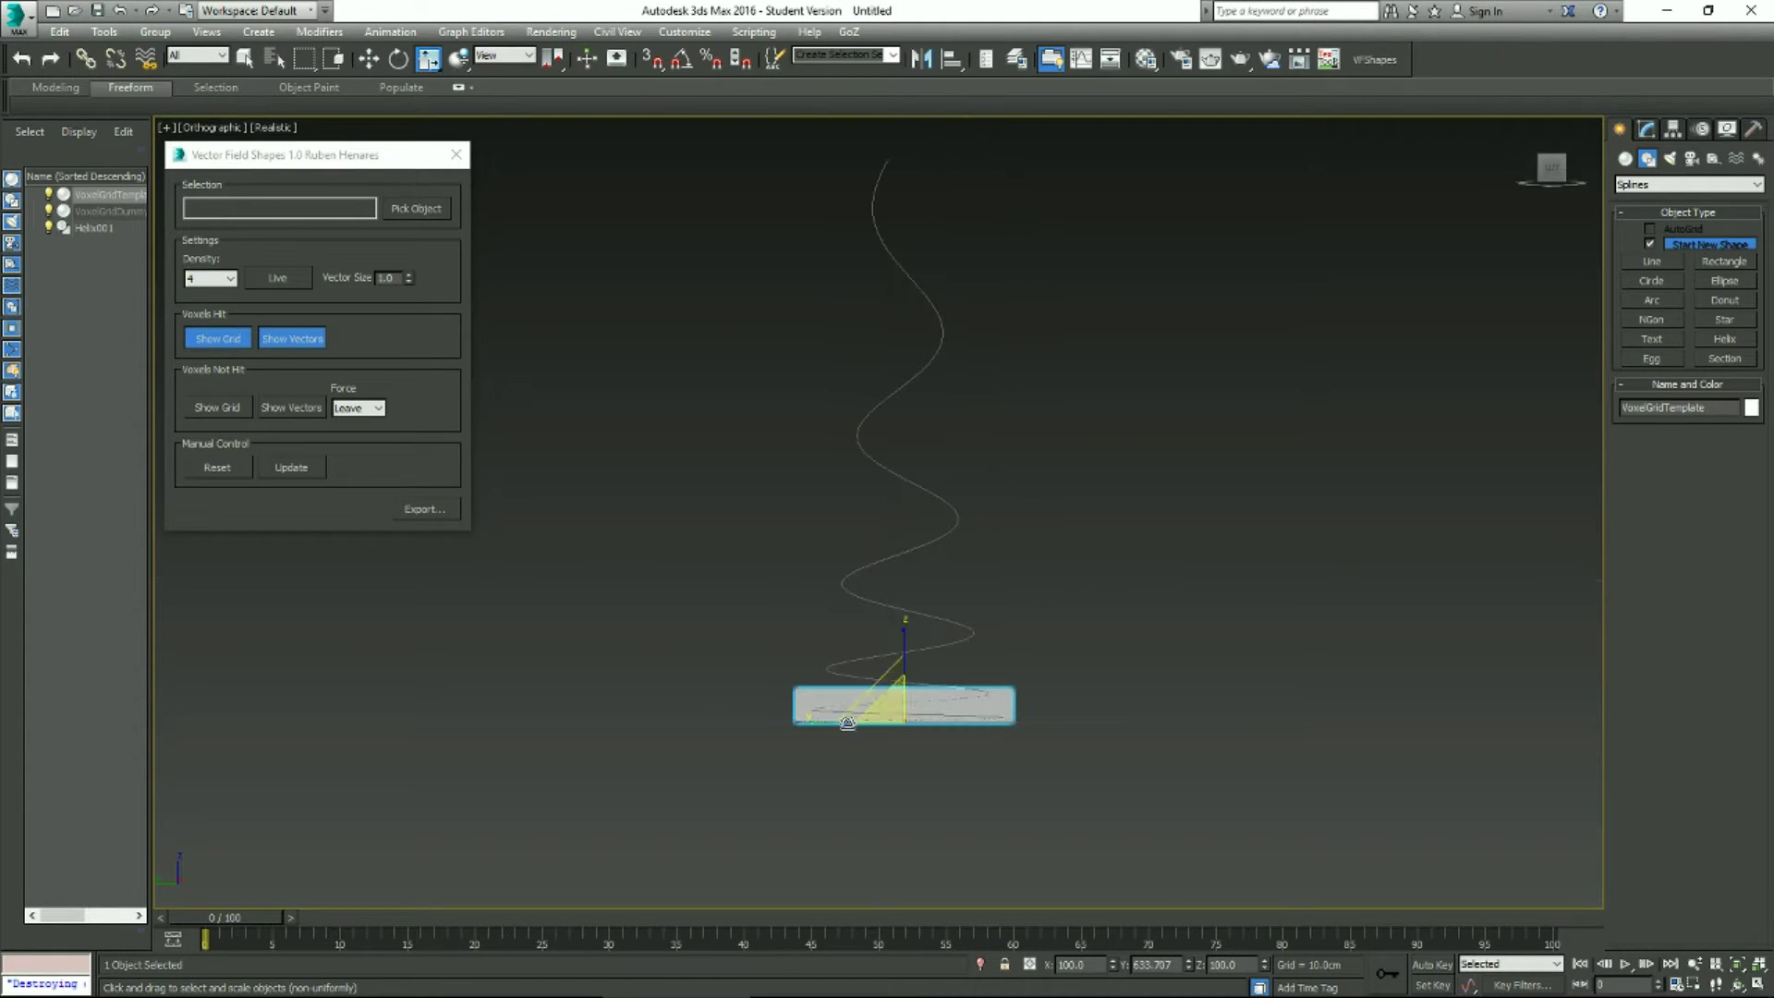
pyautogui.moveTo(819, 724); pyautogui.dragTo(766, 729)
# Scale the voxel grid box along Z to about 2020% and lower it to about -16.1 cm to enclose the helix's height.
pyautogui.scroll(-3, 878, 602)
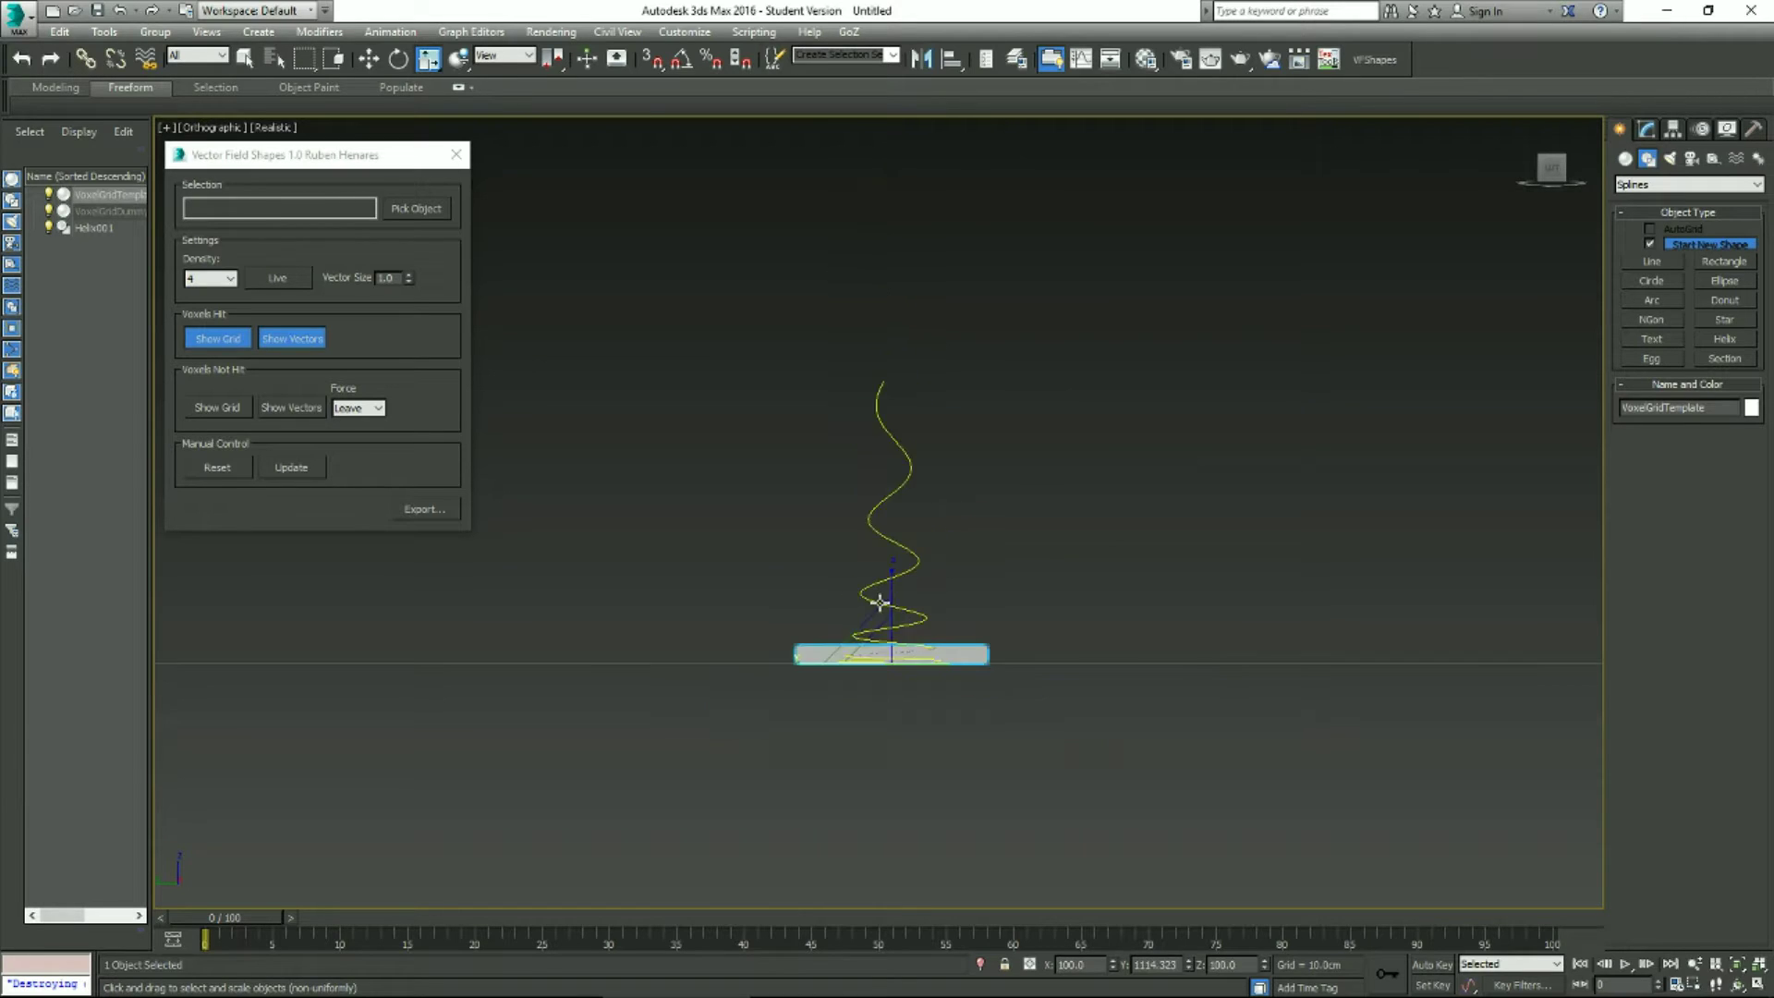
pyautogui.moveTo(889, 583); pyautogui.dragTo(889, 255)
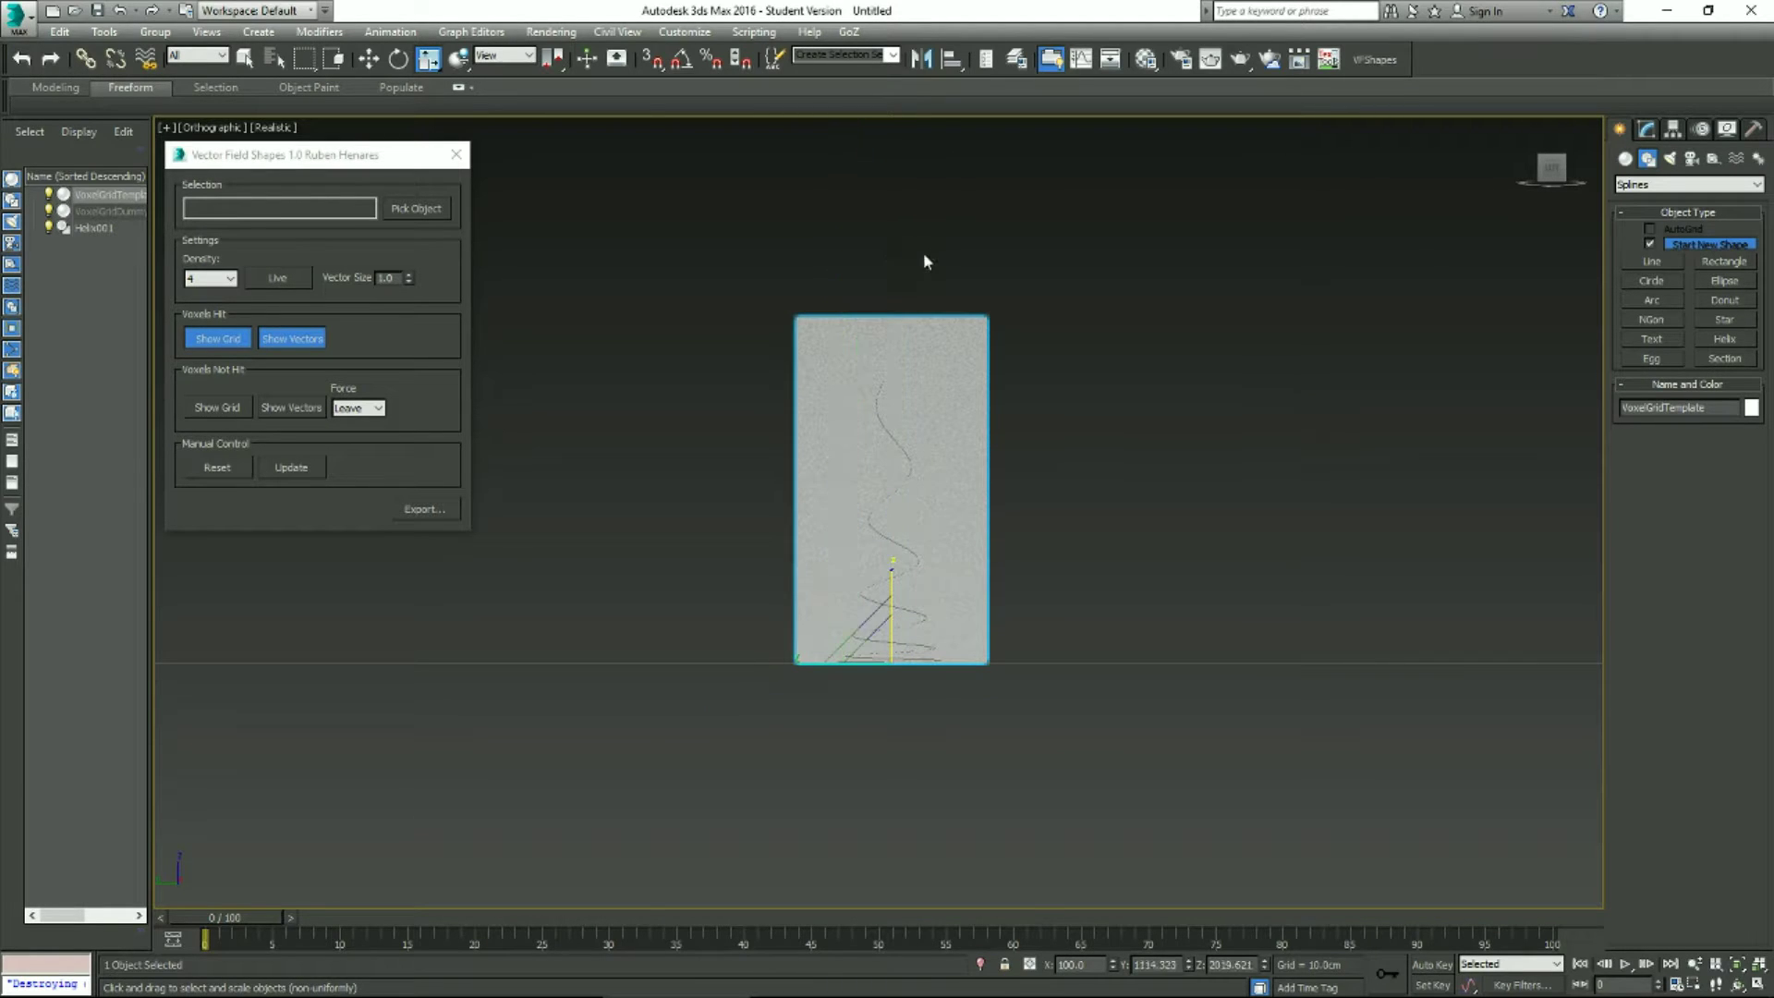
pyautogui.press('w')
pyautogui.moveTo(892, 584); pyautogui.dragTo(892, 612)
# Scale the voxel grid box along X to about 945% so it covers the helix when viewed from the back.
pyautogui.keyDown('alt'); pyautogui.moveTo(878, 551); pyautogui.dragTo(1032, 600, button='middle'); pyautogui.keyUp('alt')
pyautogui.click(1555, 178)
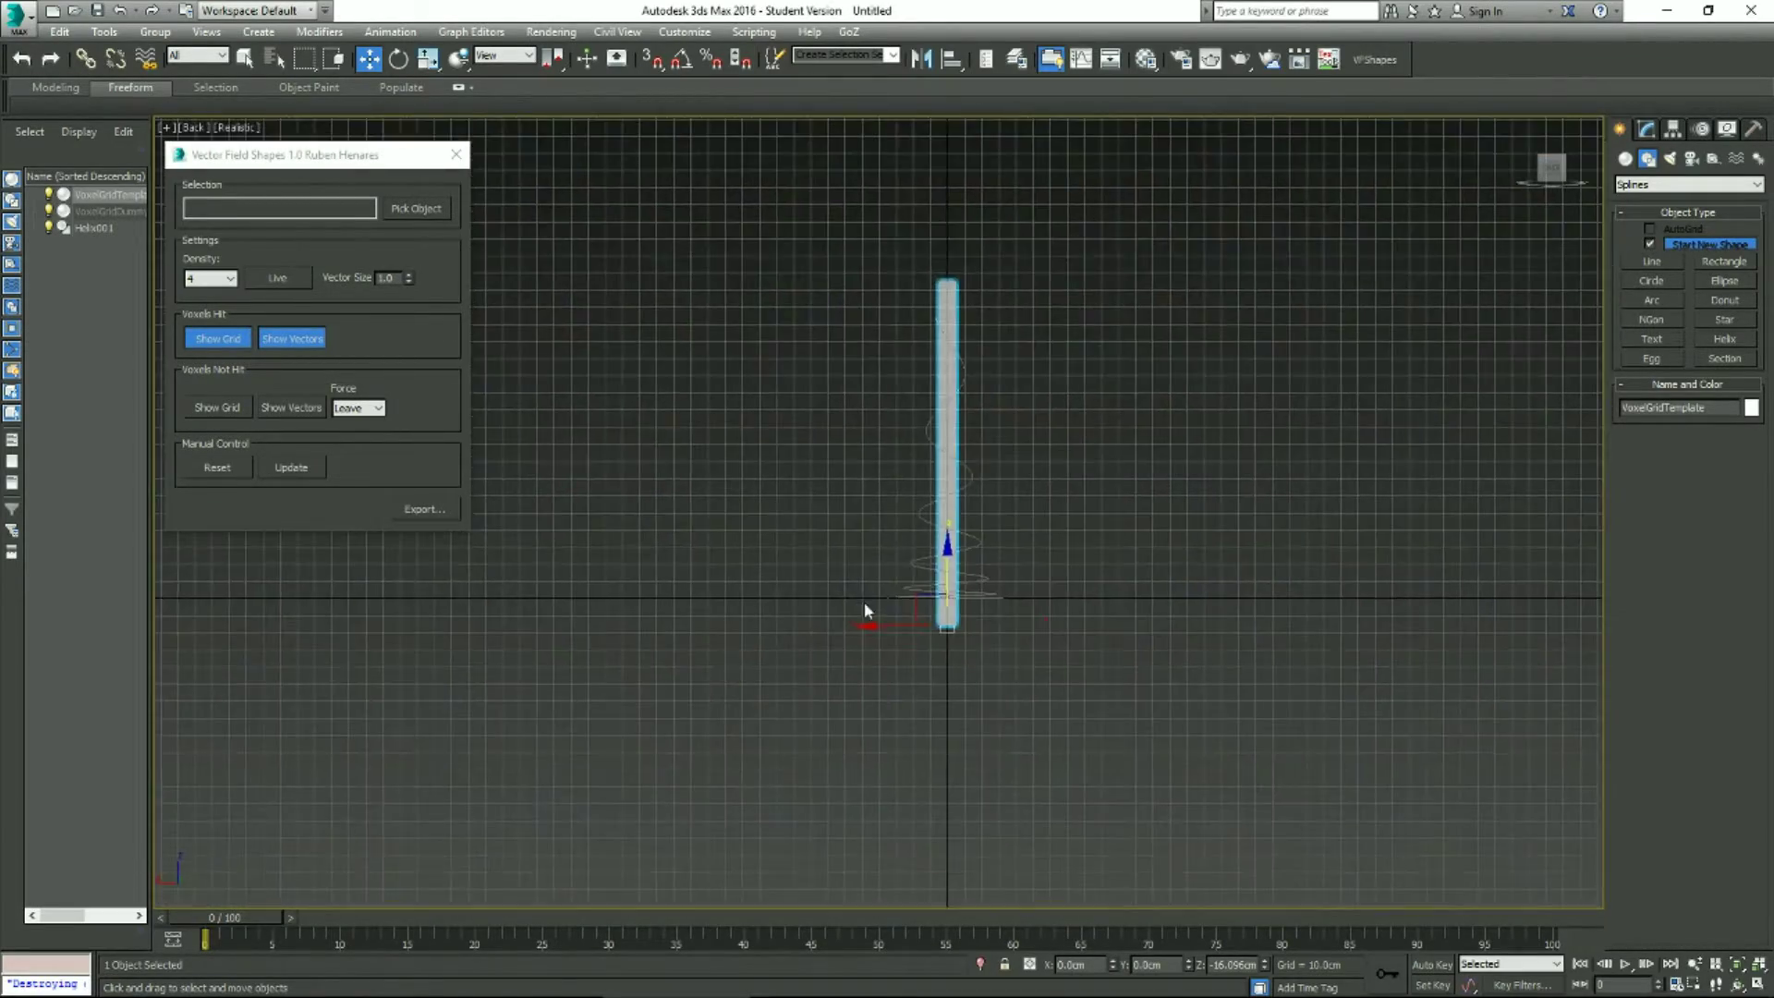
pyautogui.press('r')
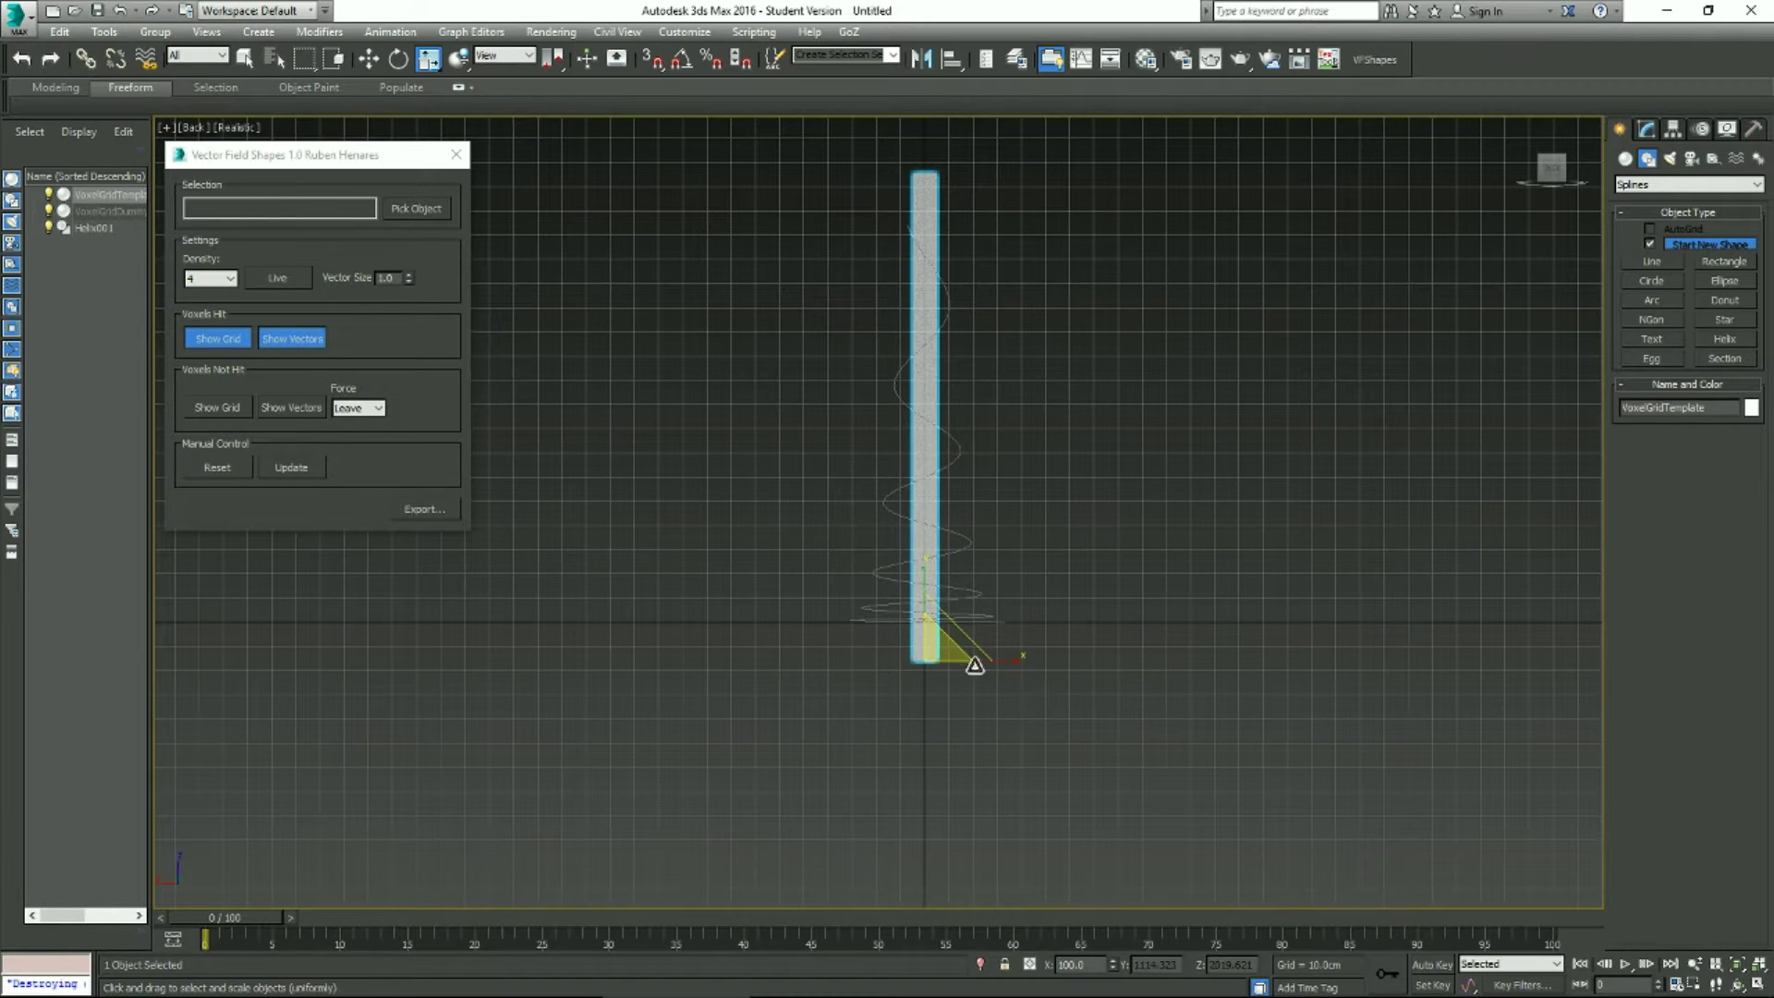
pyautogui.moveTo(974, 663); pyautogui.dragTo(1561, 660)
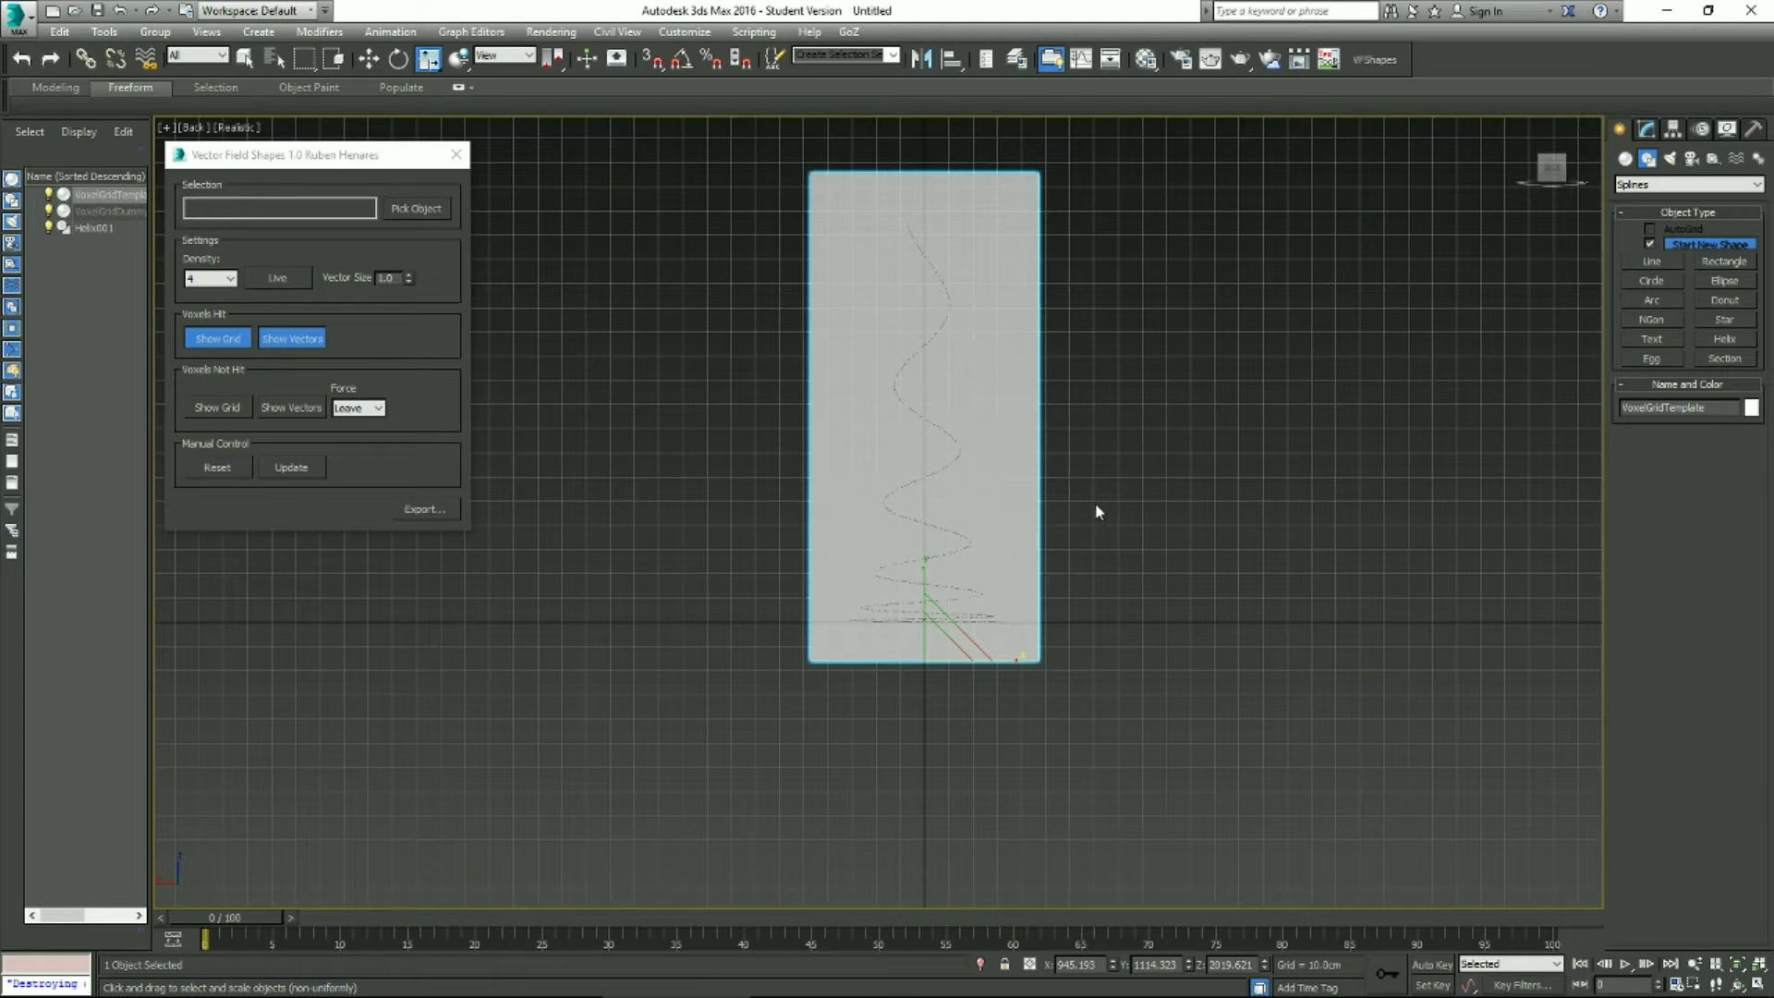
# Widen the voxel grid box further along X to about 1137%, giving it a roughly square footprint.
pyautogui.scroll(2, 1081, 486)
pyautogui.scroll(-1, 1018, 453)
pyautogui.moveTo(1012, 405); pyautogui.dragTo(1103, 449, button='middle')
pyautogui.scroll(-1, 1105, 569)
pyautogui.scroll(-1, 1106, 572)
pyautogui.scroll(2, 1085, 515)
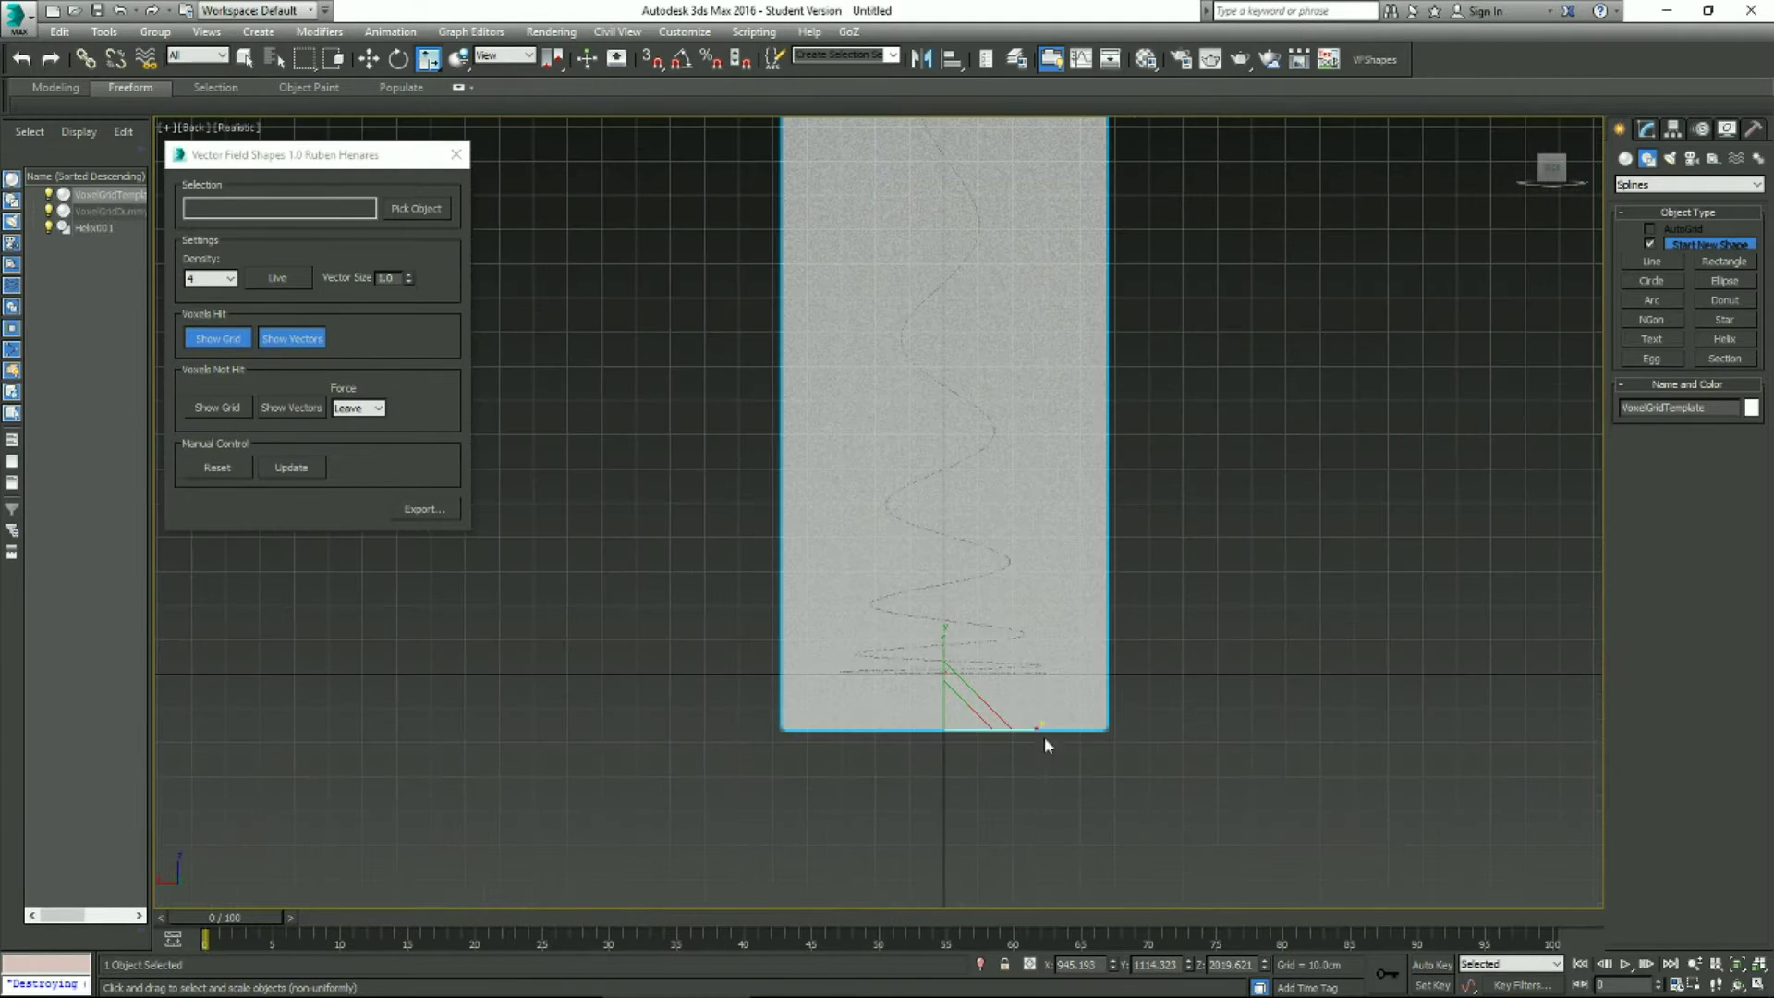
pyautogui.keyDown('alt'); pyautogui.moveTo(1022, 724); pyautogui.dragTo(1054, 680, button='middle'); pyautogui.keyUp('alt')
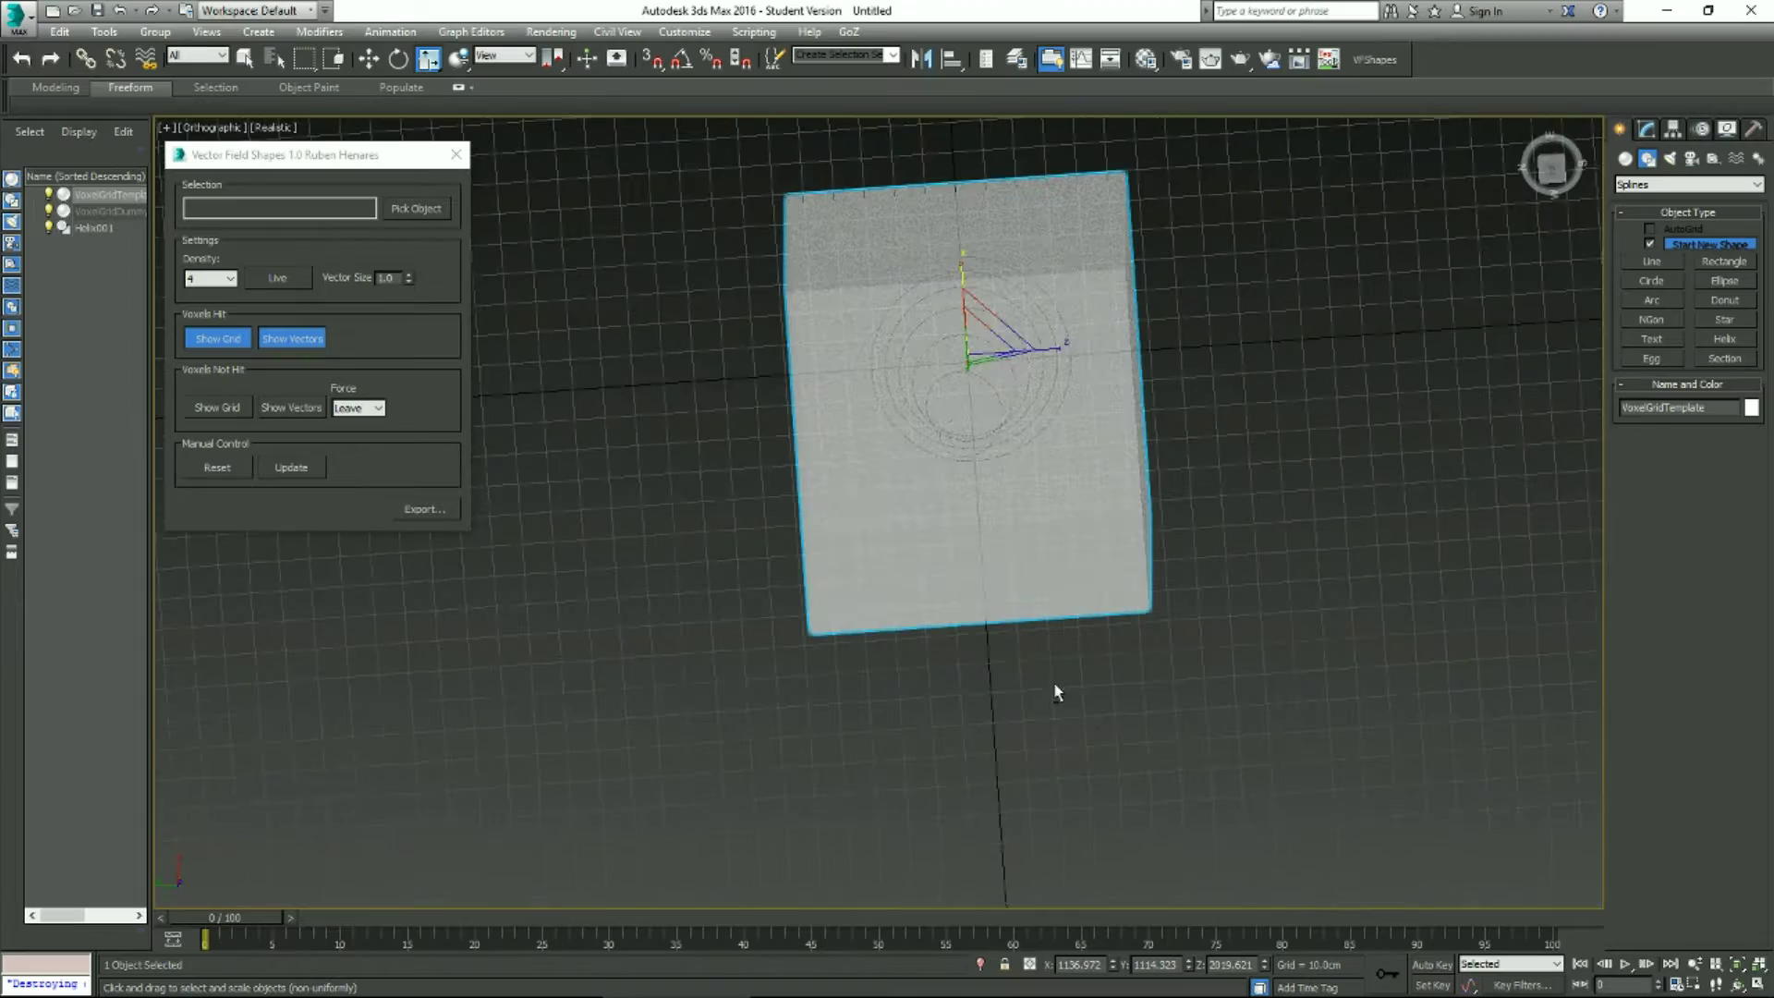
# Select the helix and convert it to an editable spline.
pyautogui.click(1539, 189)
pyautogui.keyDown('alt'); pyautogui.moveTo(1022, 622); pyautogui.dragTo(1077, 400, button='middle'); pyautogui.keyUp('alt')
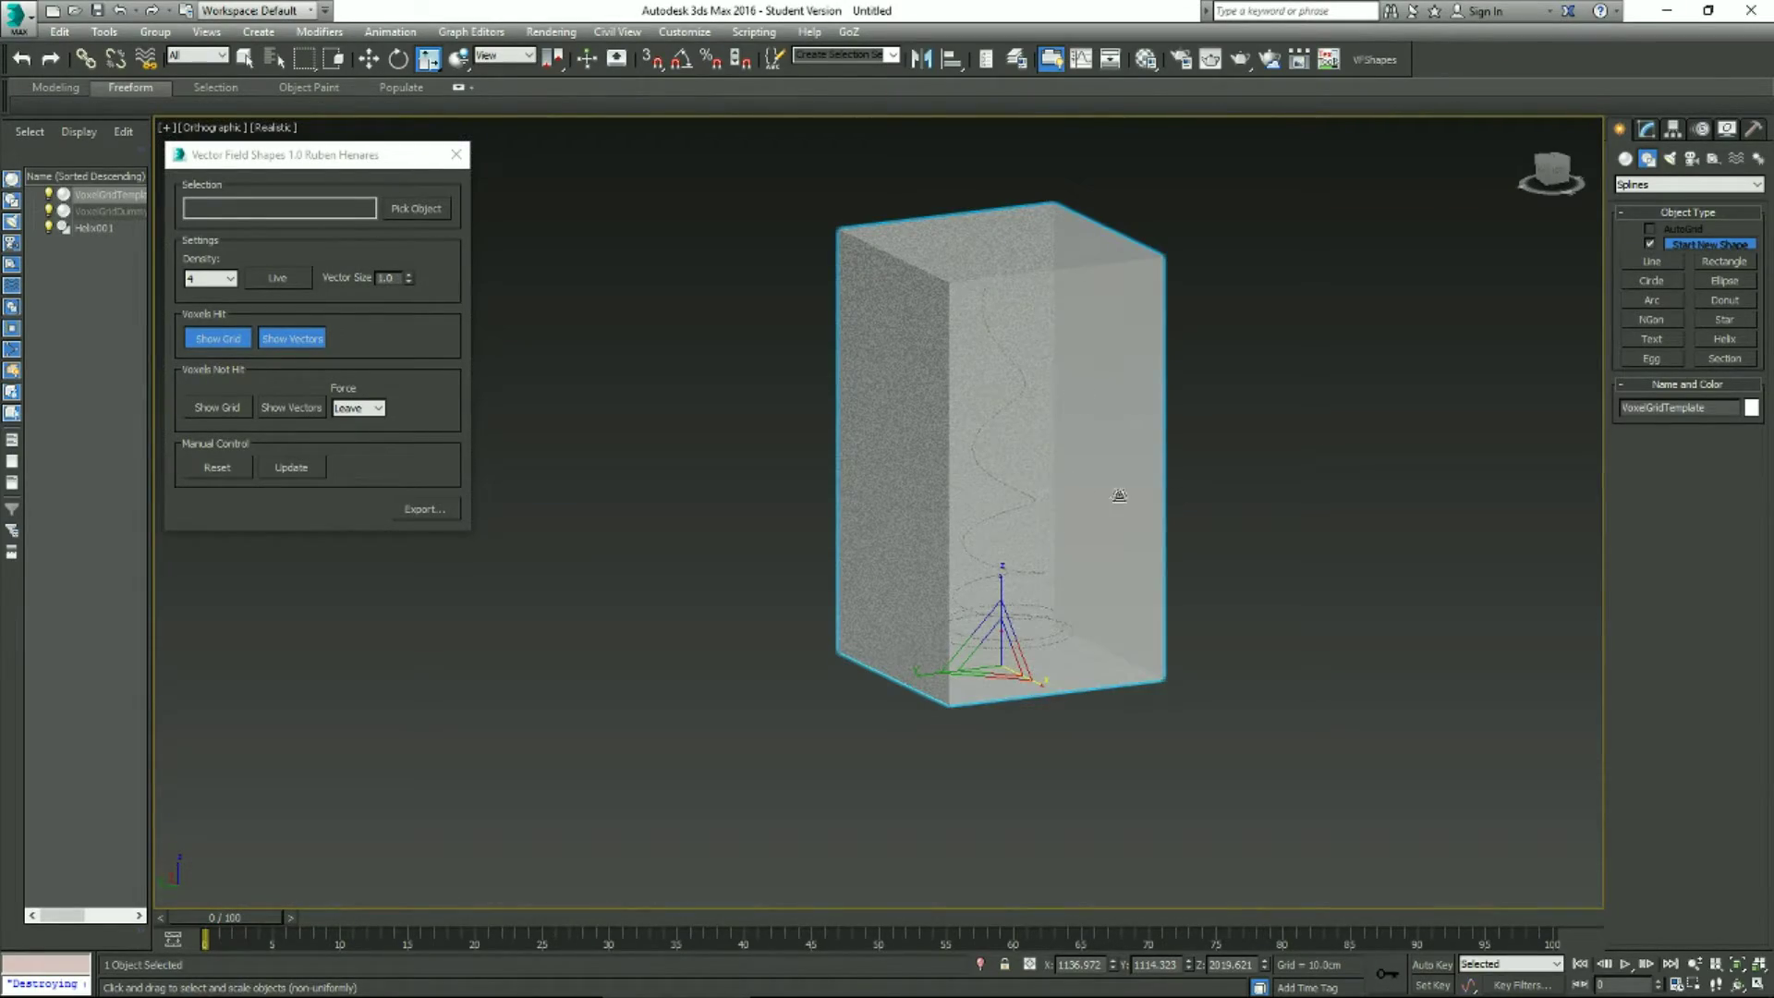
pyautogui.scroll(2, 1140, 487)
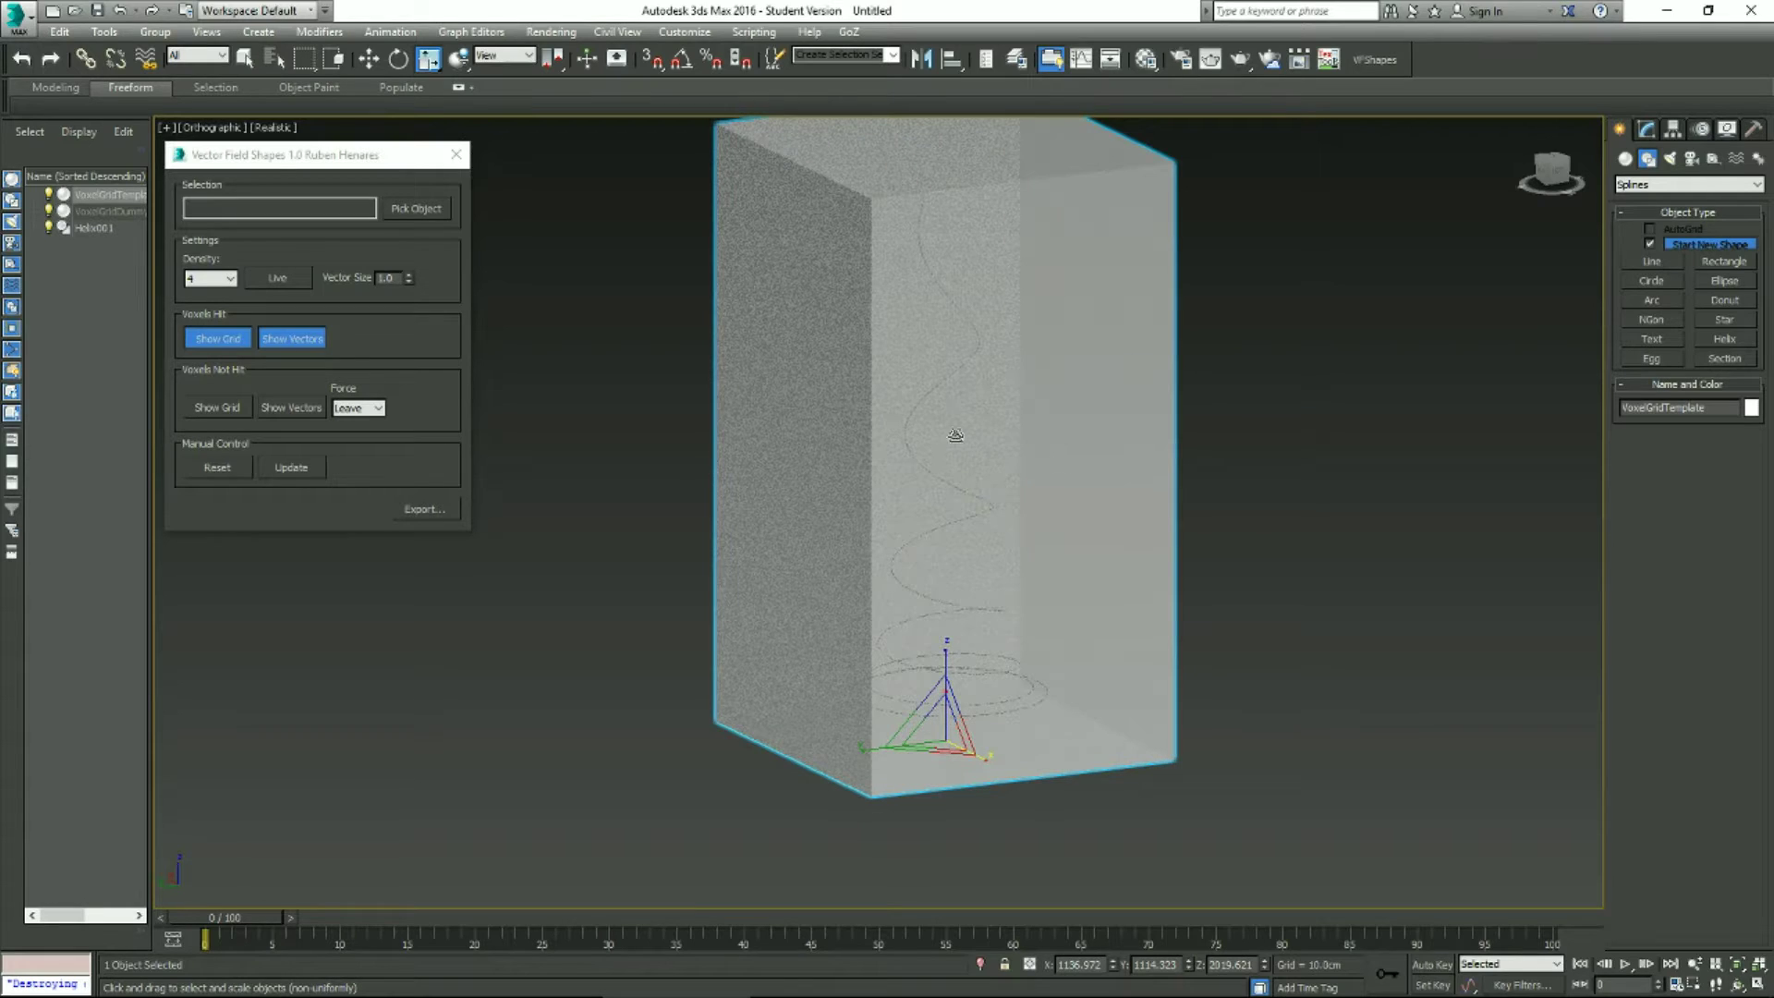
pyautogui.click(103, 227)
pyautogui.moveTo(666, 503); pyautogui.dragTo(763, 492, button='middle')
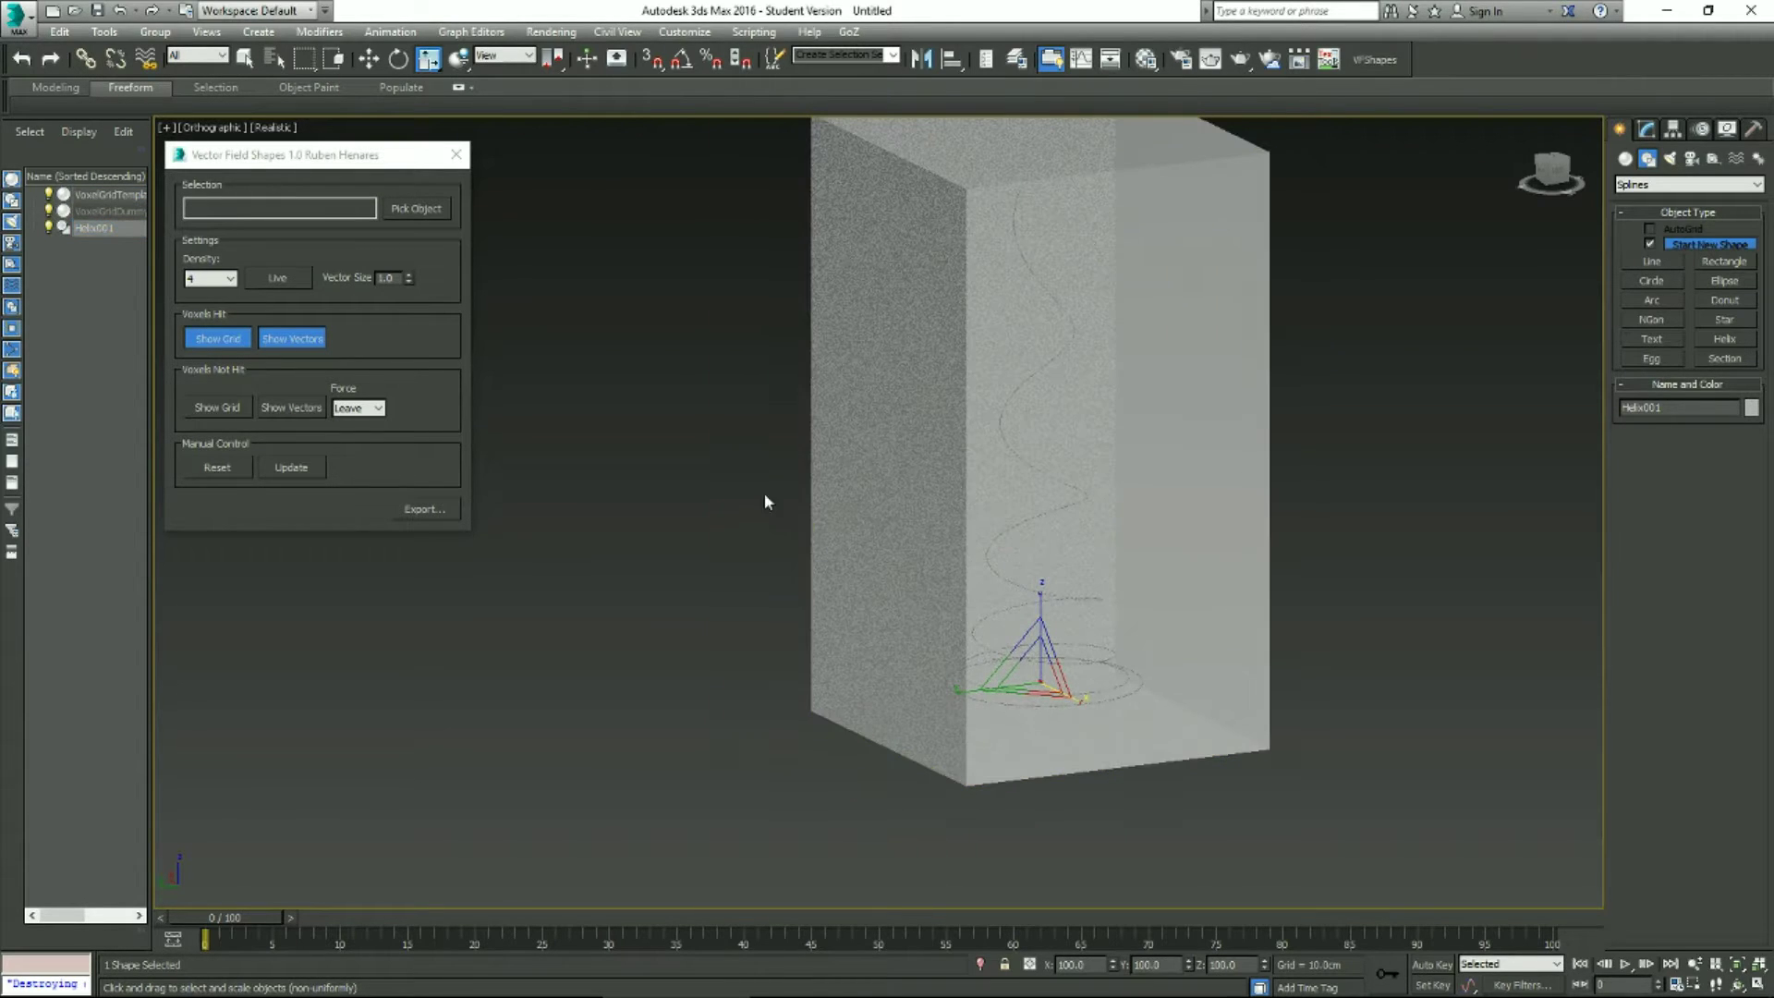
pyautogui.rightClick(920, 475)
pyautogui.moveTo(834, 665)
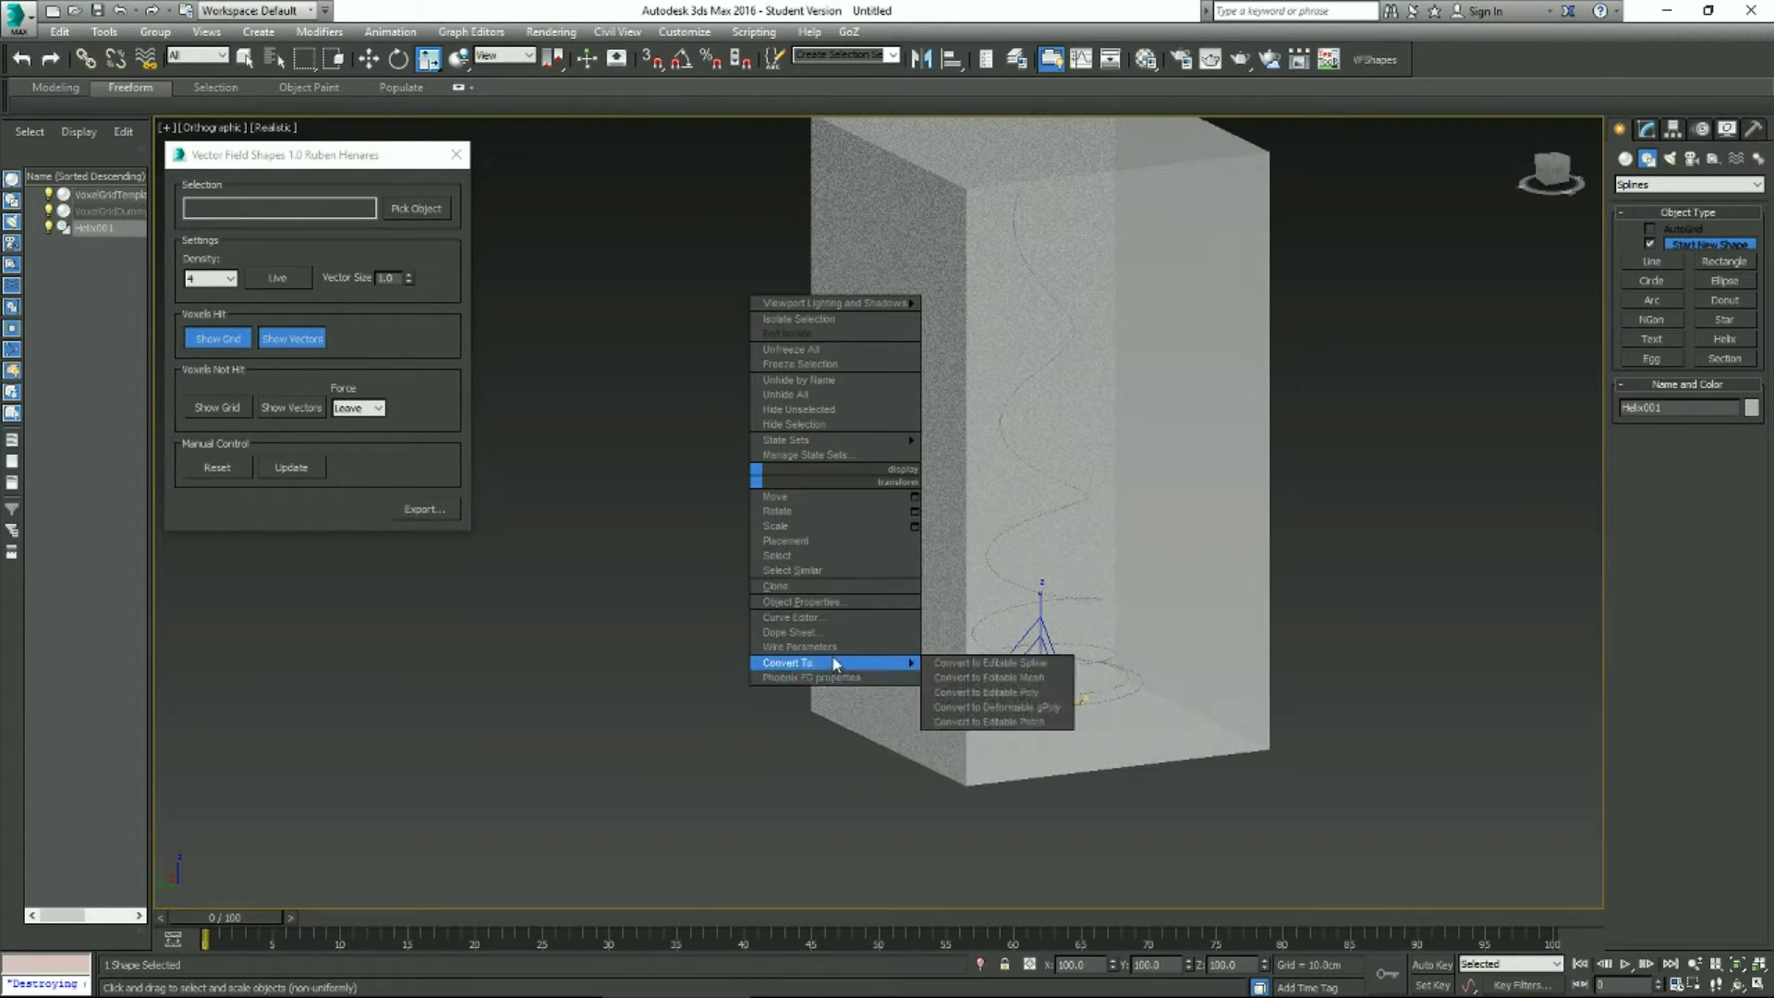
pyautogui.click(1049, 673)
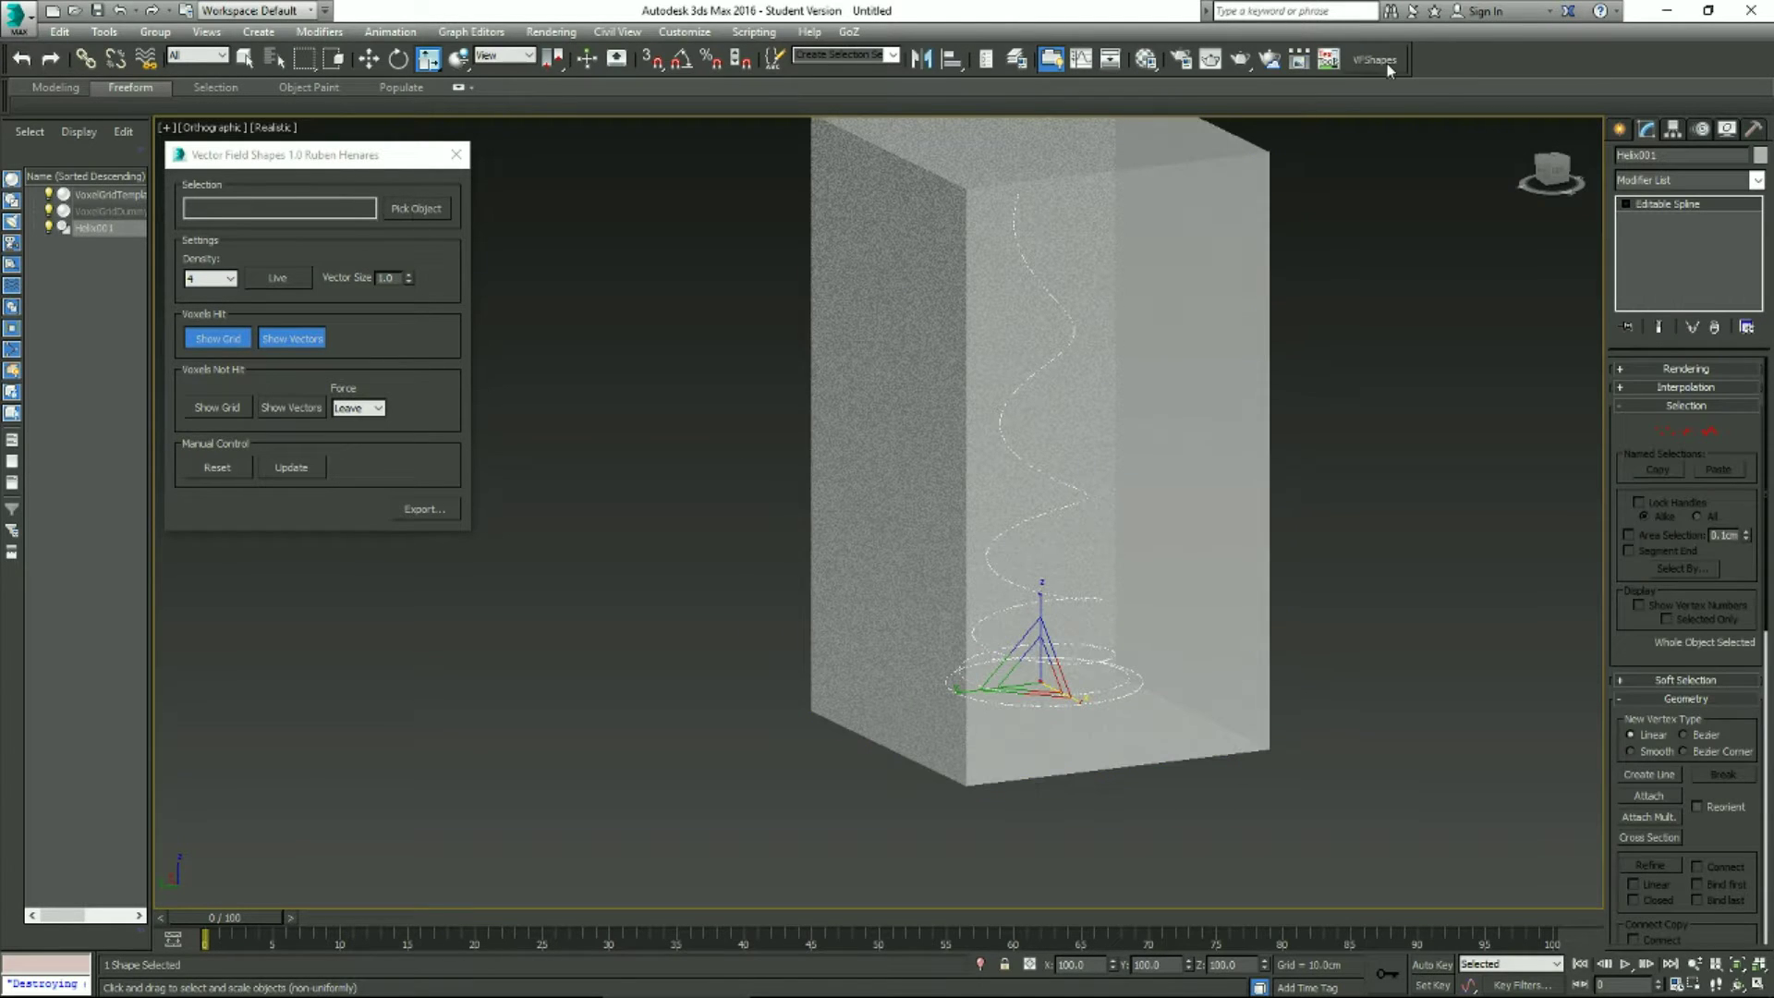
# Assign the helix as the source object for the vector field.
pyautogui.click(414, 210)
pyautogui.click(120, 131)
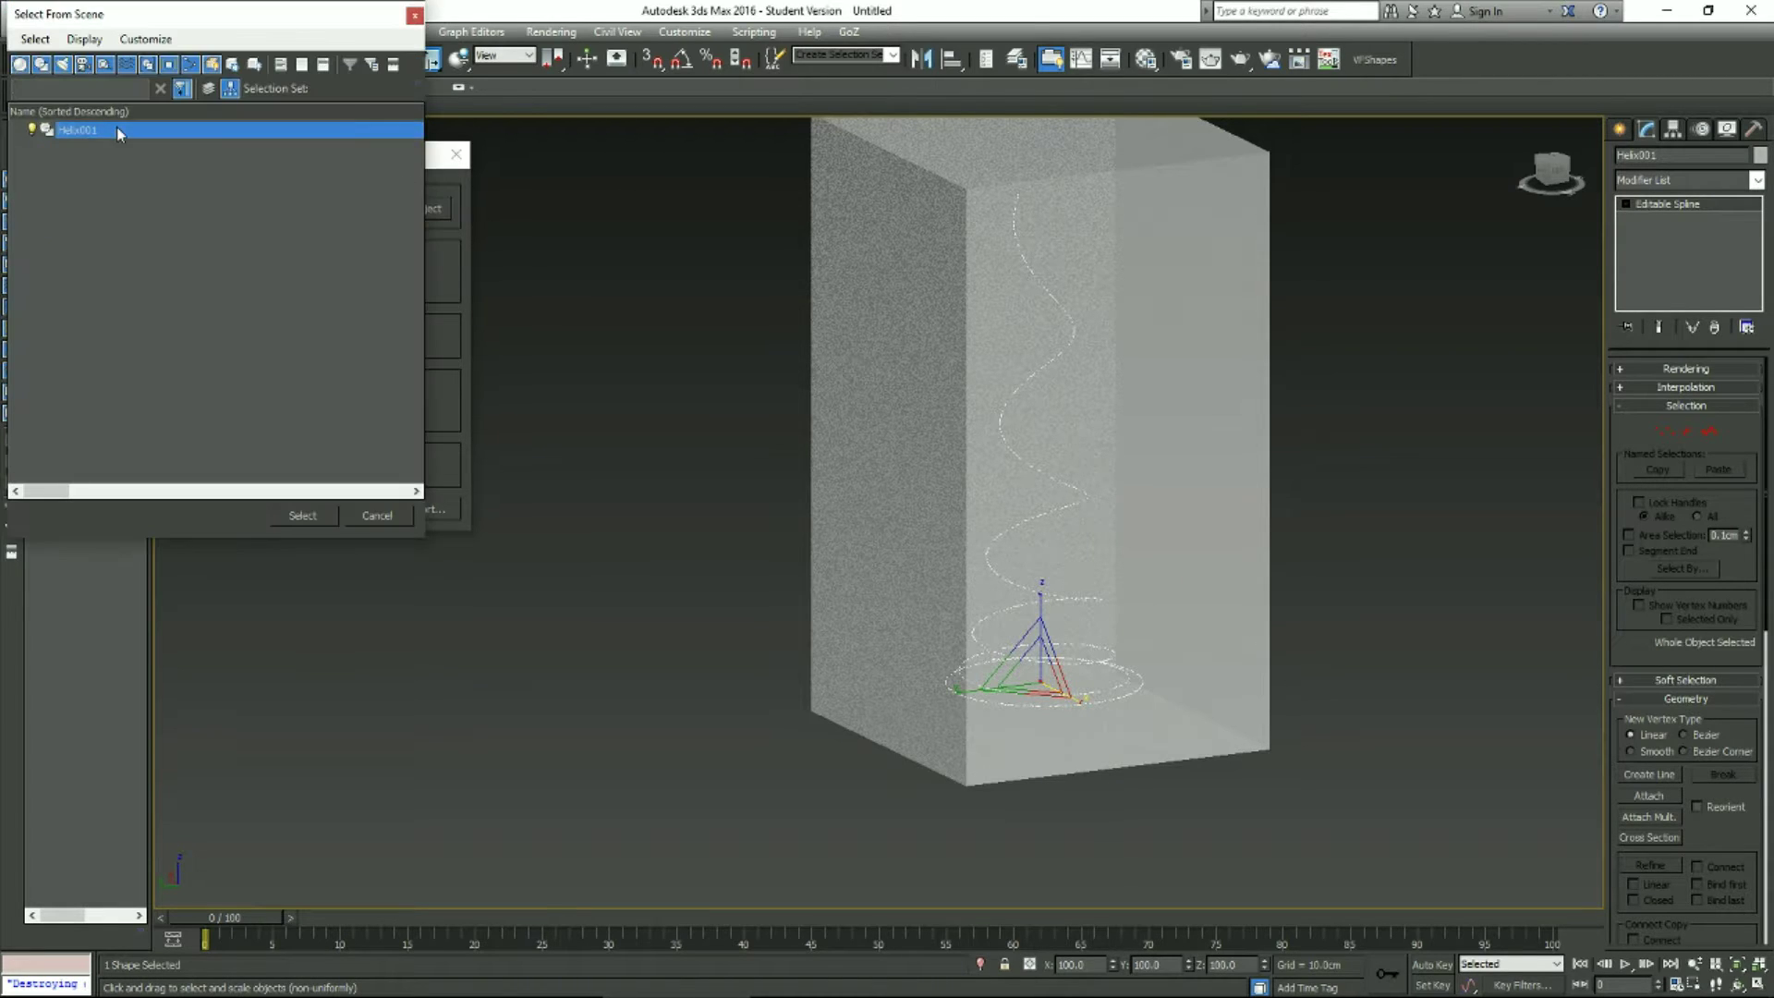
pyautogui.click(301, 515)
# Set the density to 16 and the force for voxels not hit to Attract, and update the vector field.
pyautogui.click(210, 278)
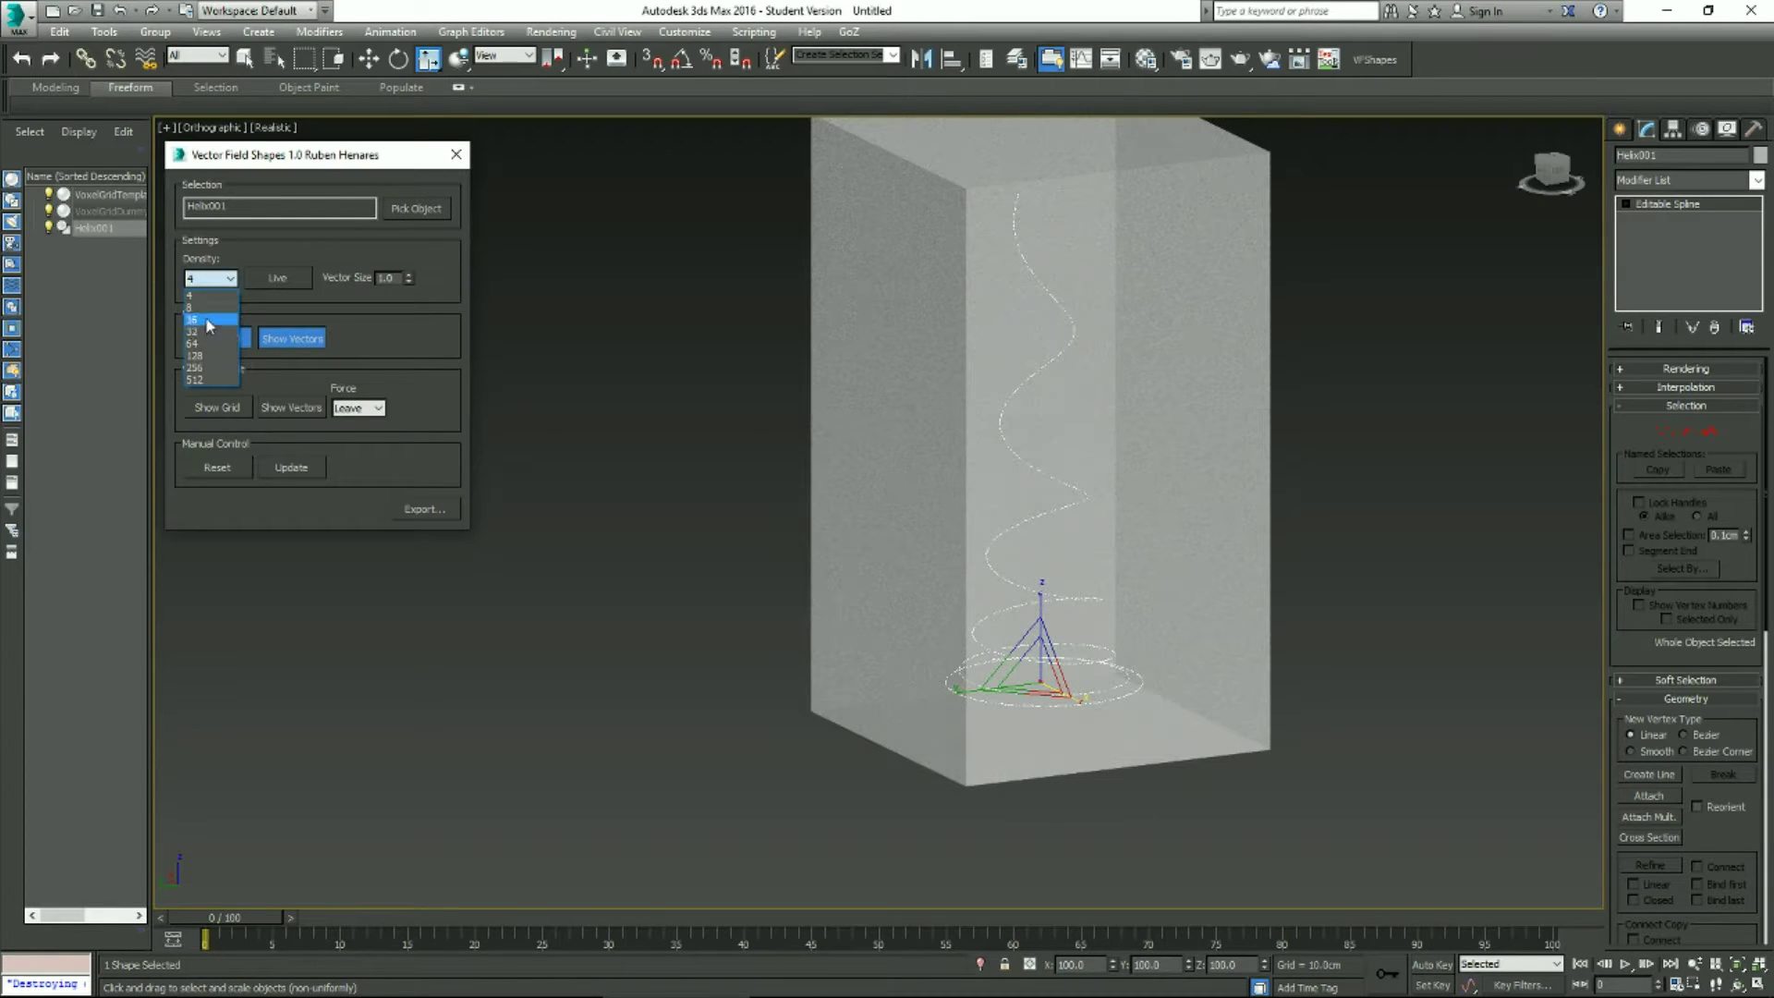
pyautogui.click(210, 334)
pyautogui.click(356, 407)
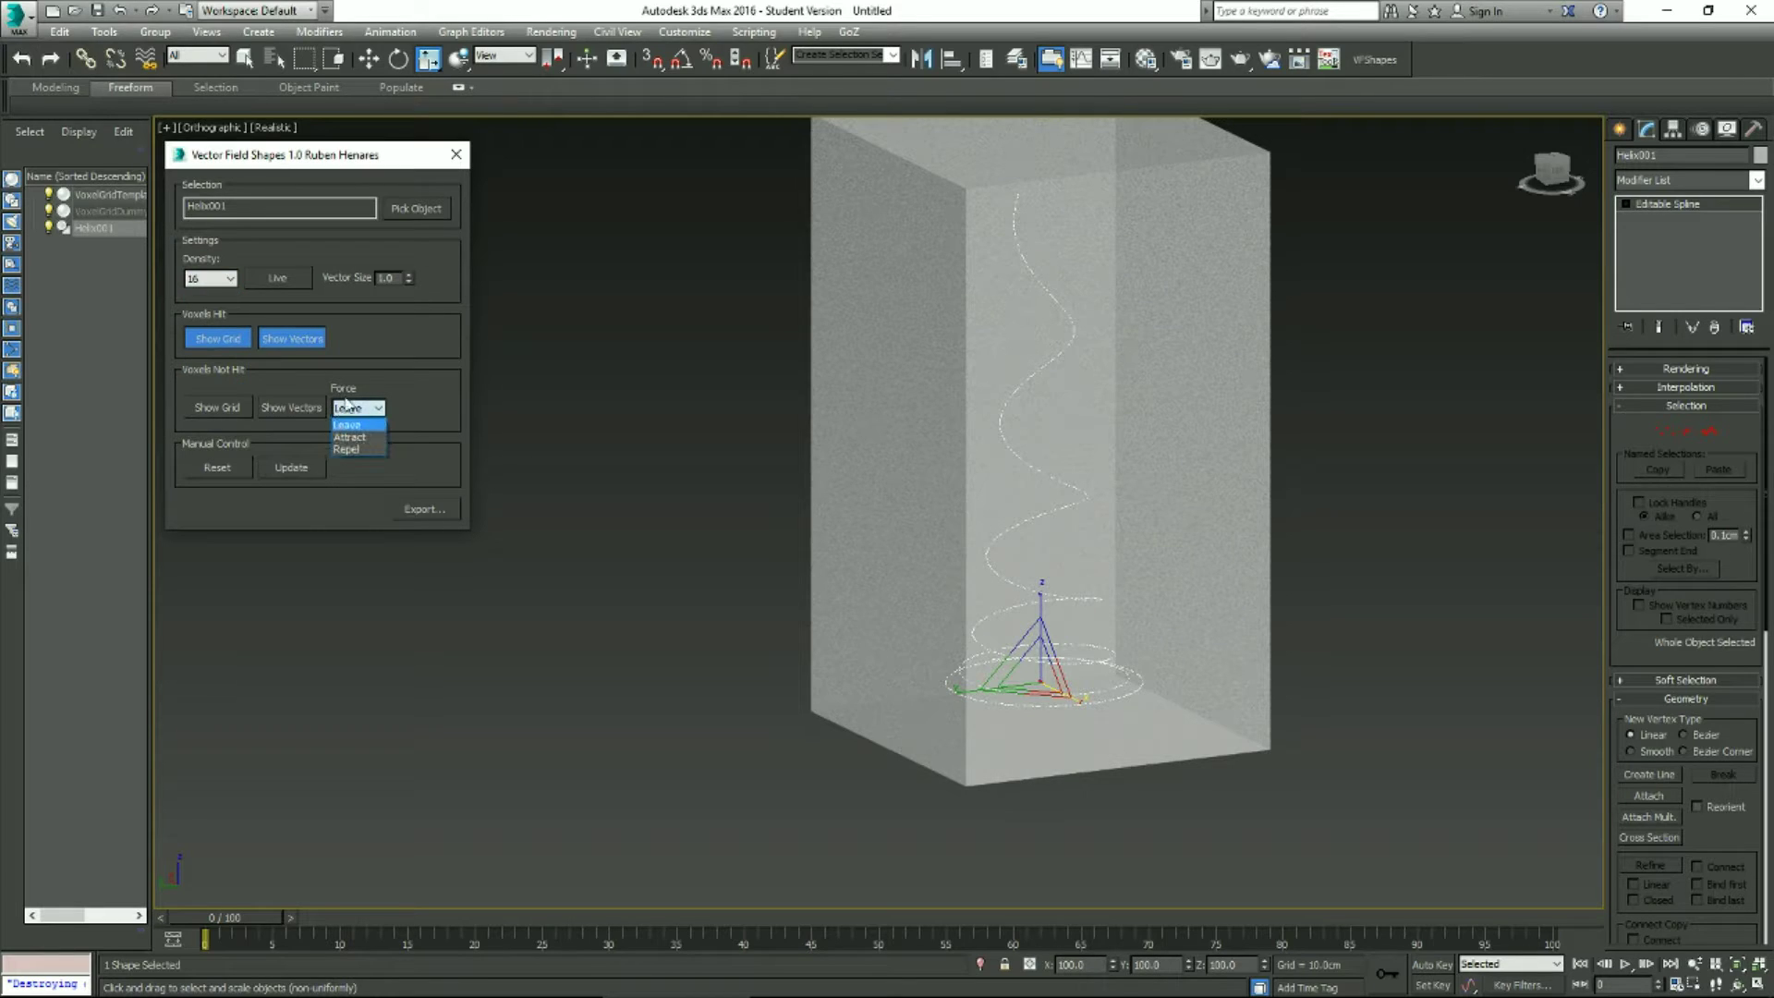
pyautogui.click(307, 468)
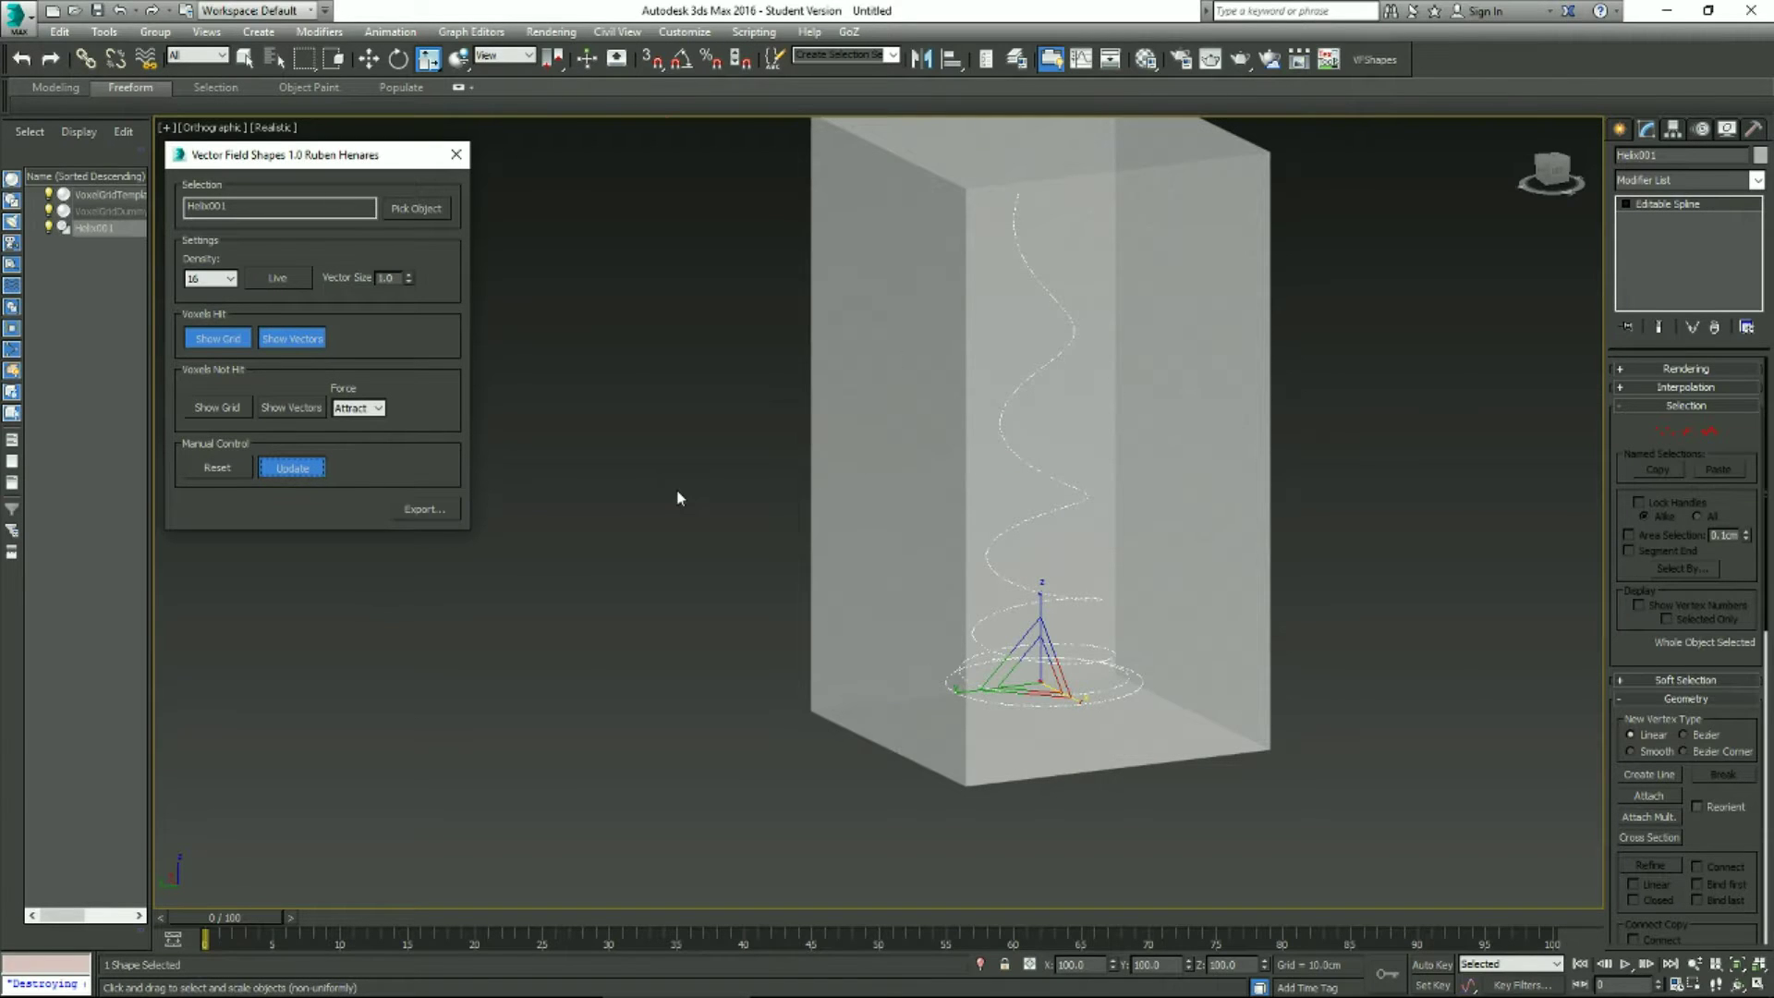
# Export the vector field to the TutorialsYay folder as an FGA file named TornaduuuuuhTut.
pyautogui.keyDown('alt'); pyautogui.moveTo(750, 481); pyautogui.dragTo(862, 531, button='middle'); pyautogui.keyUp('alt')
pyautogui.scroll(5, 859, 526)
pyautogui.click(435, 514)
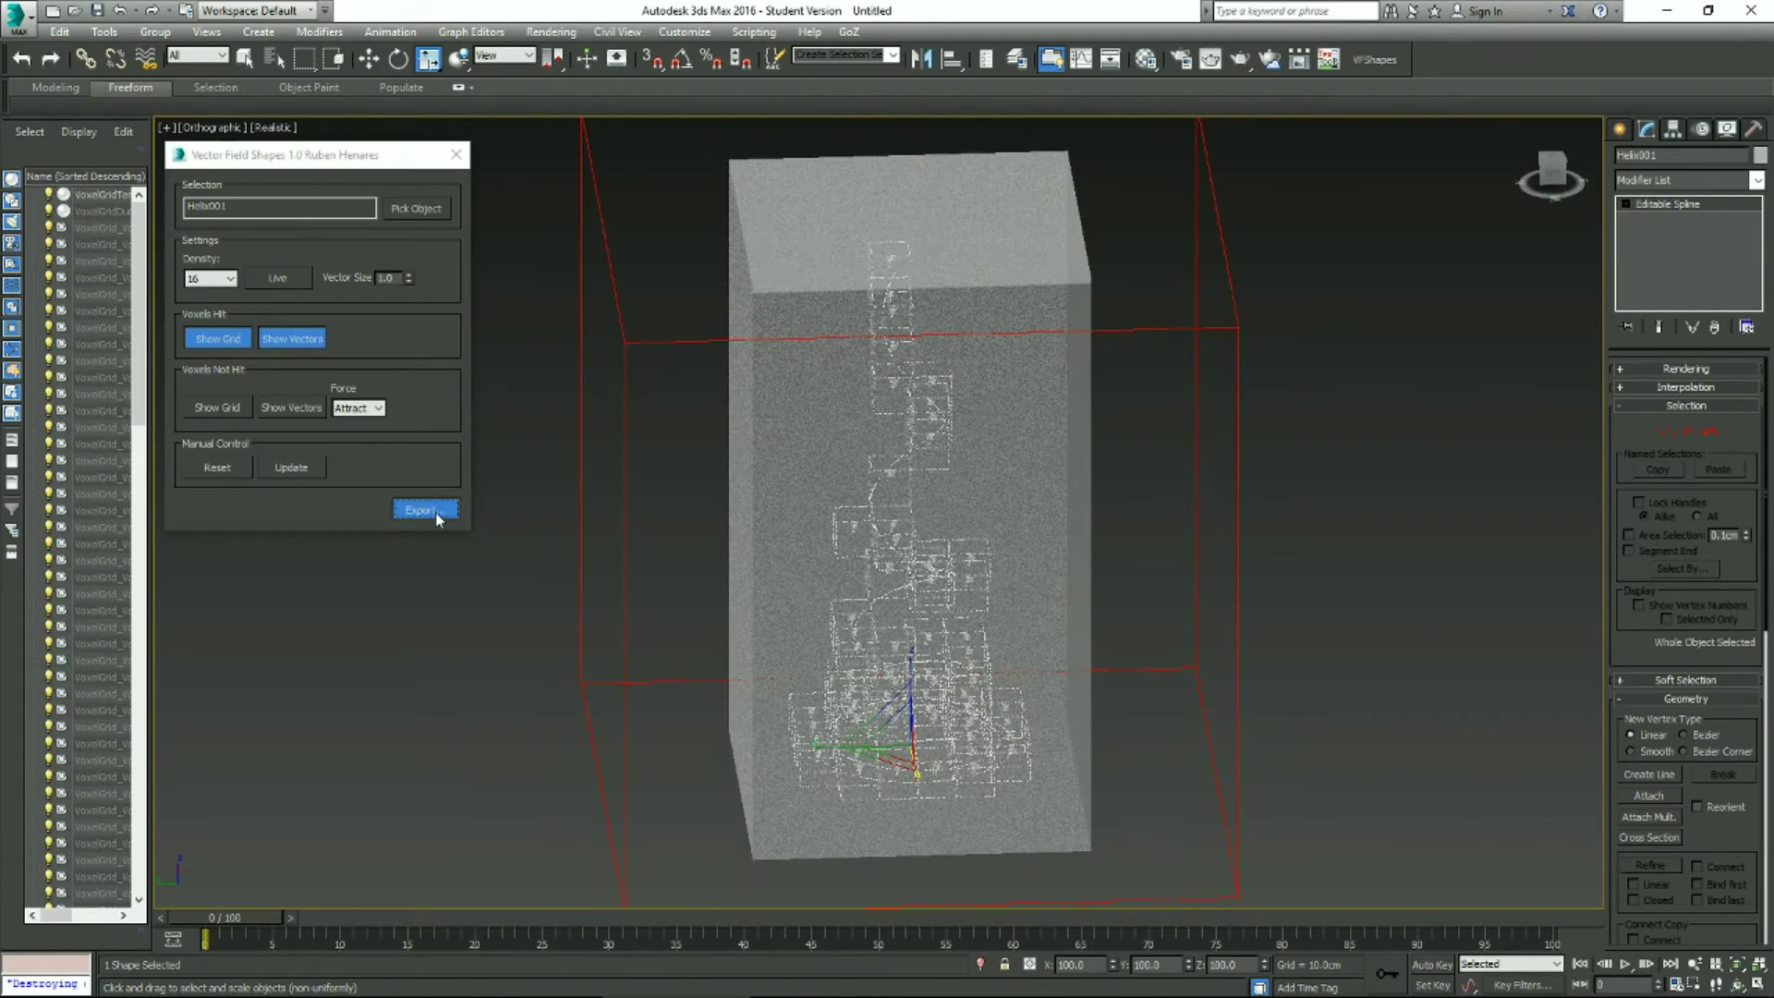
pyautogui.click(165, 167)
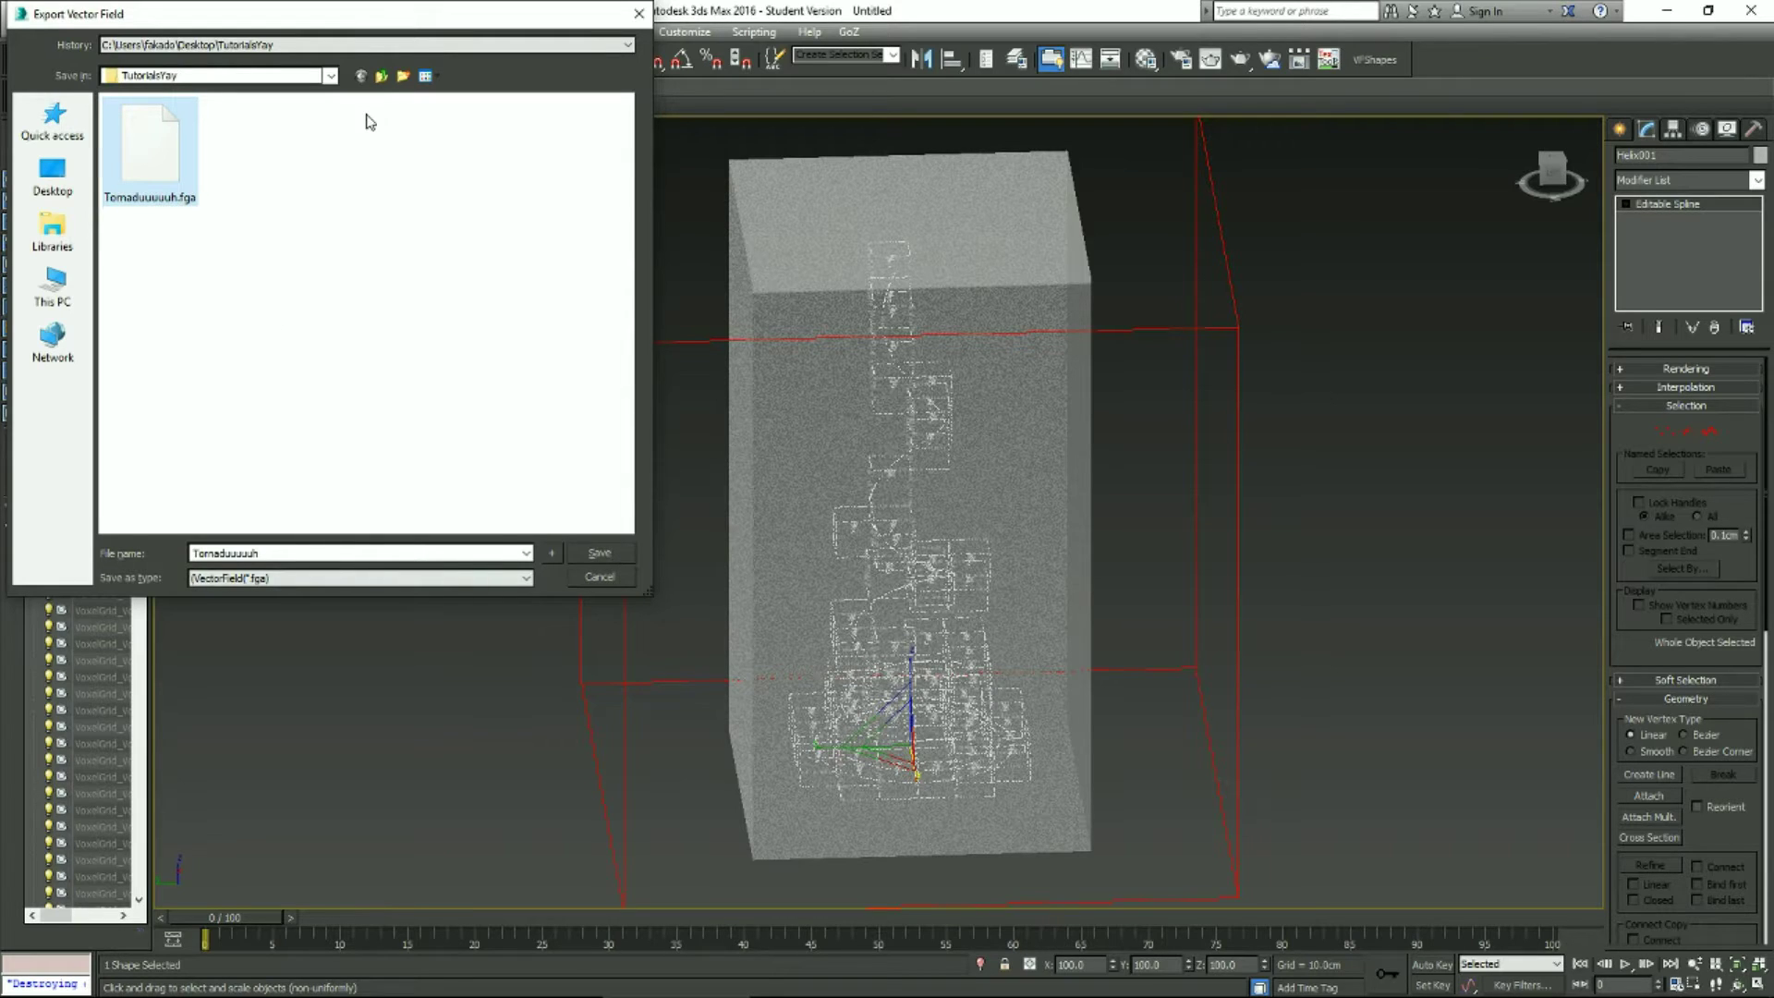
pyautogui.click(303, 551)
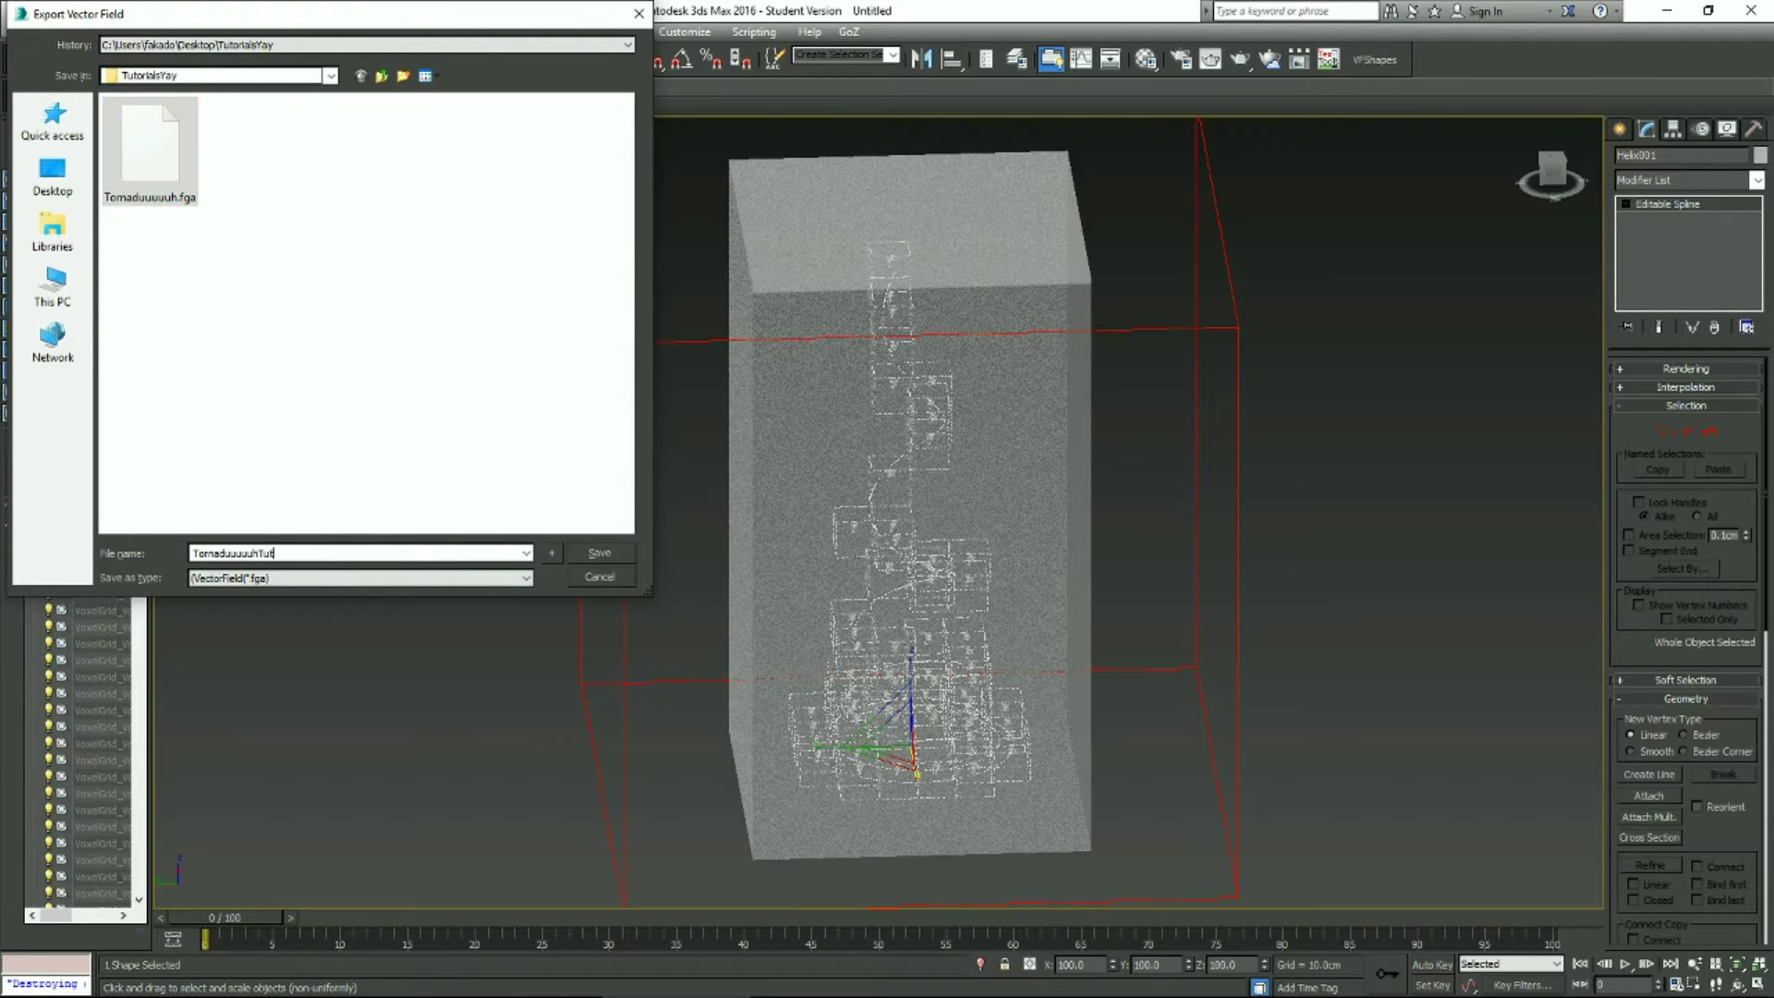
pyautogui.press('Return')
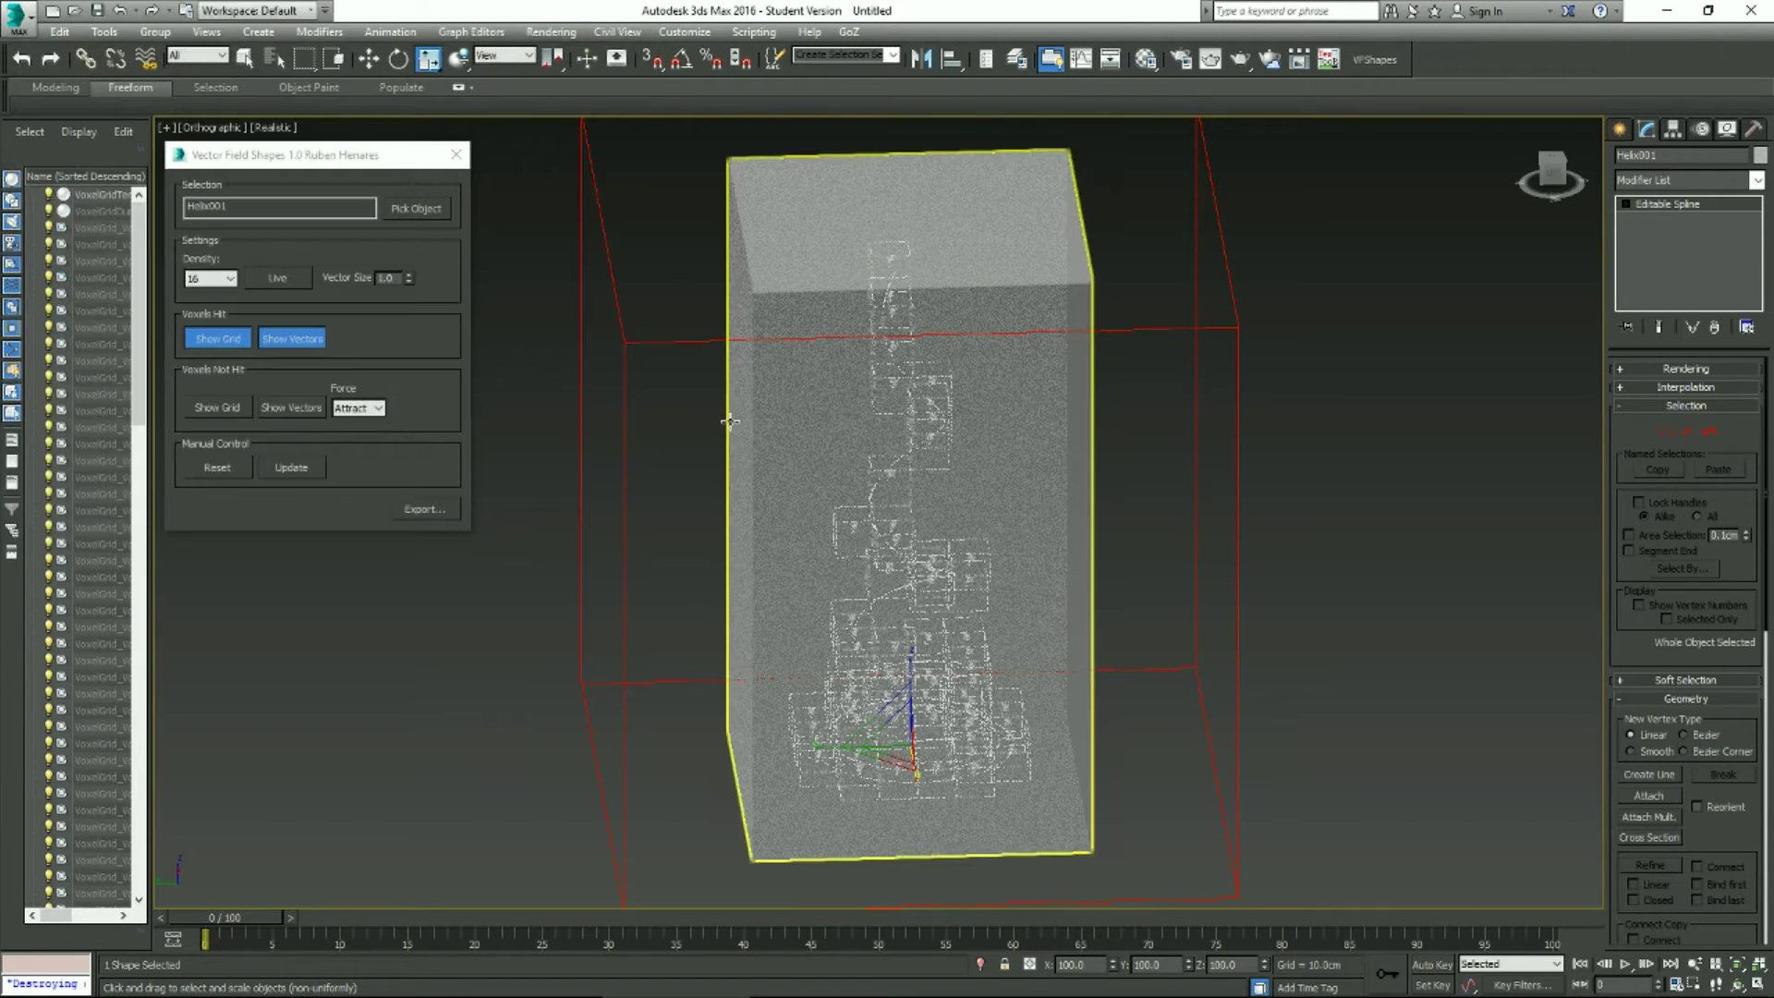
pyautogui.scroll(-5, 739, 420)
pyautogui.keyDown('alt'); pyautogui.moveTo(744, 421); pyautogui.dragTo(781, 438, button='middle'); pyautogui.keyUp('alt')
pyautogui.scroll(2, 781, 438)
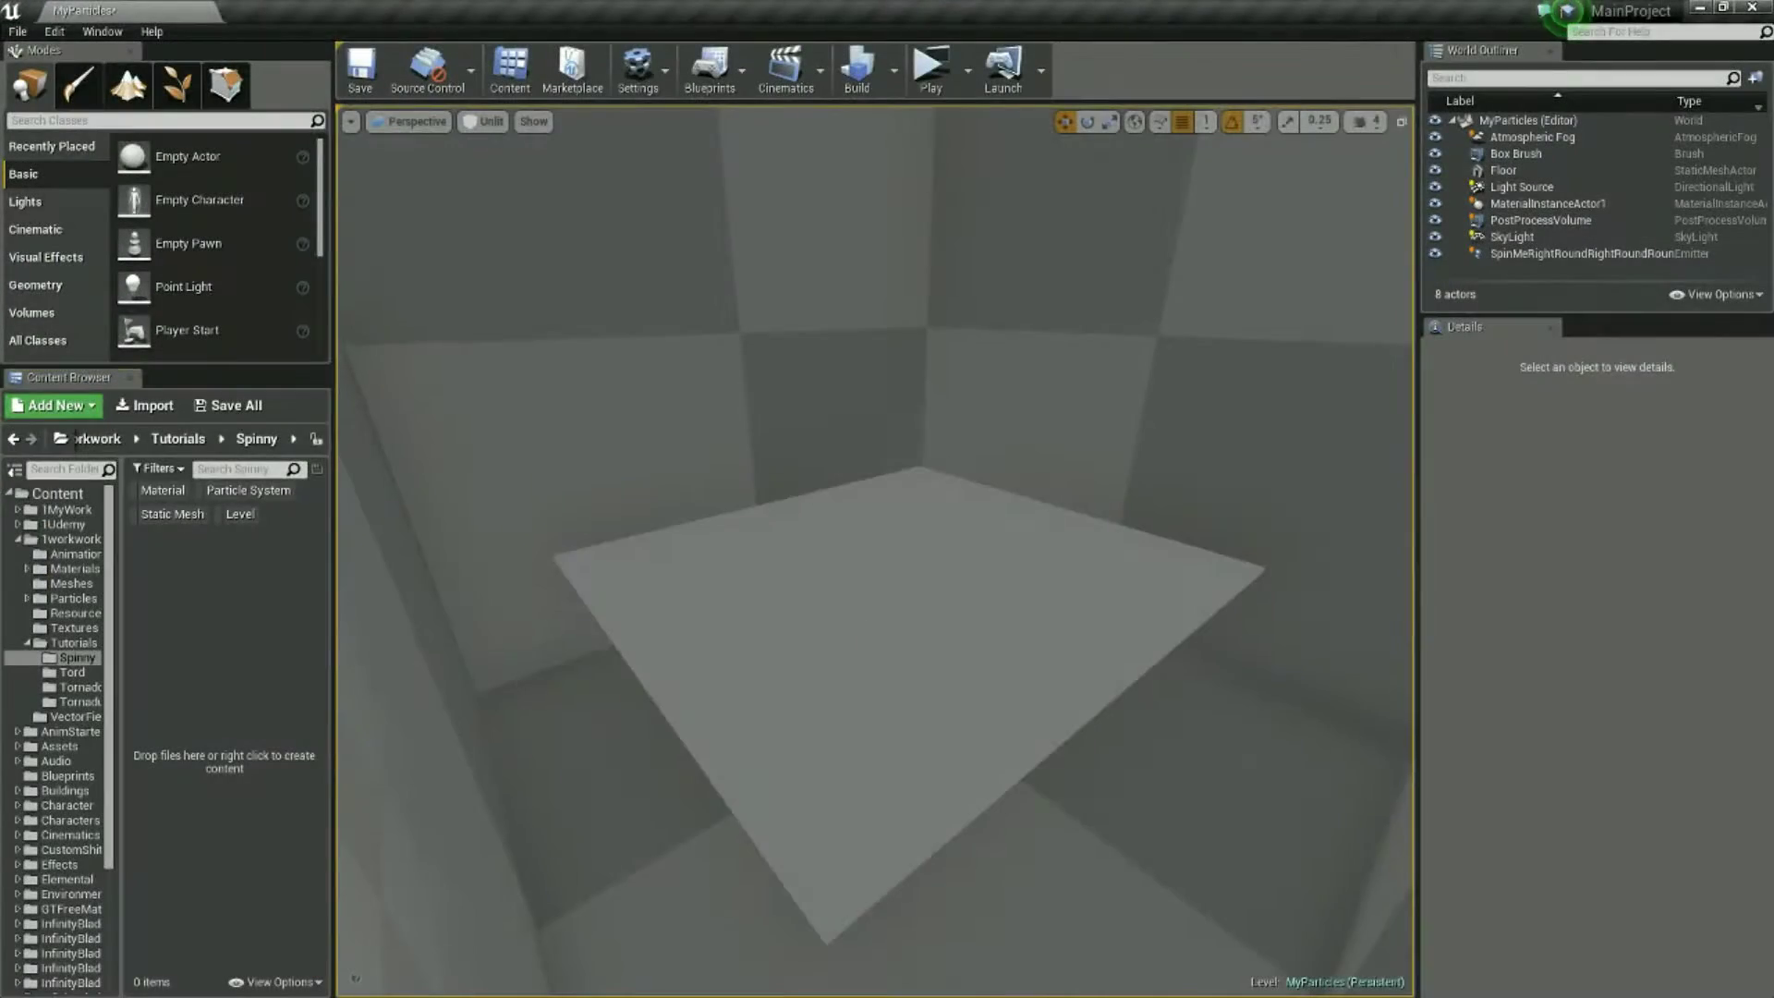
# Switch to Unreal Editor and set the level viewport's view mode to Lit.
pyautogui.moveTo(875, 552); pyautogui.dragTo(869, 632, button='right')
pyautogui.click(483, 121)
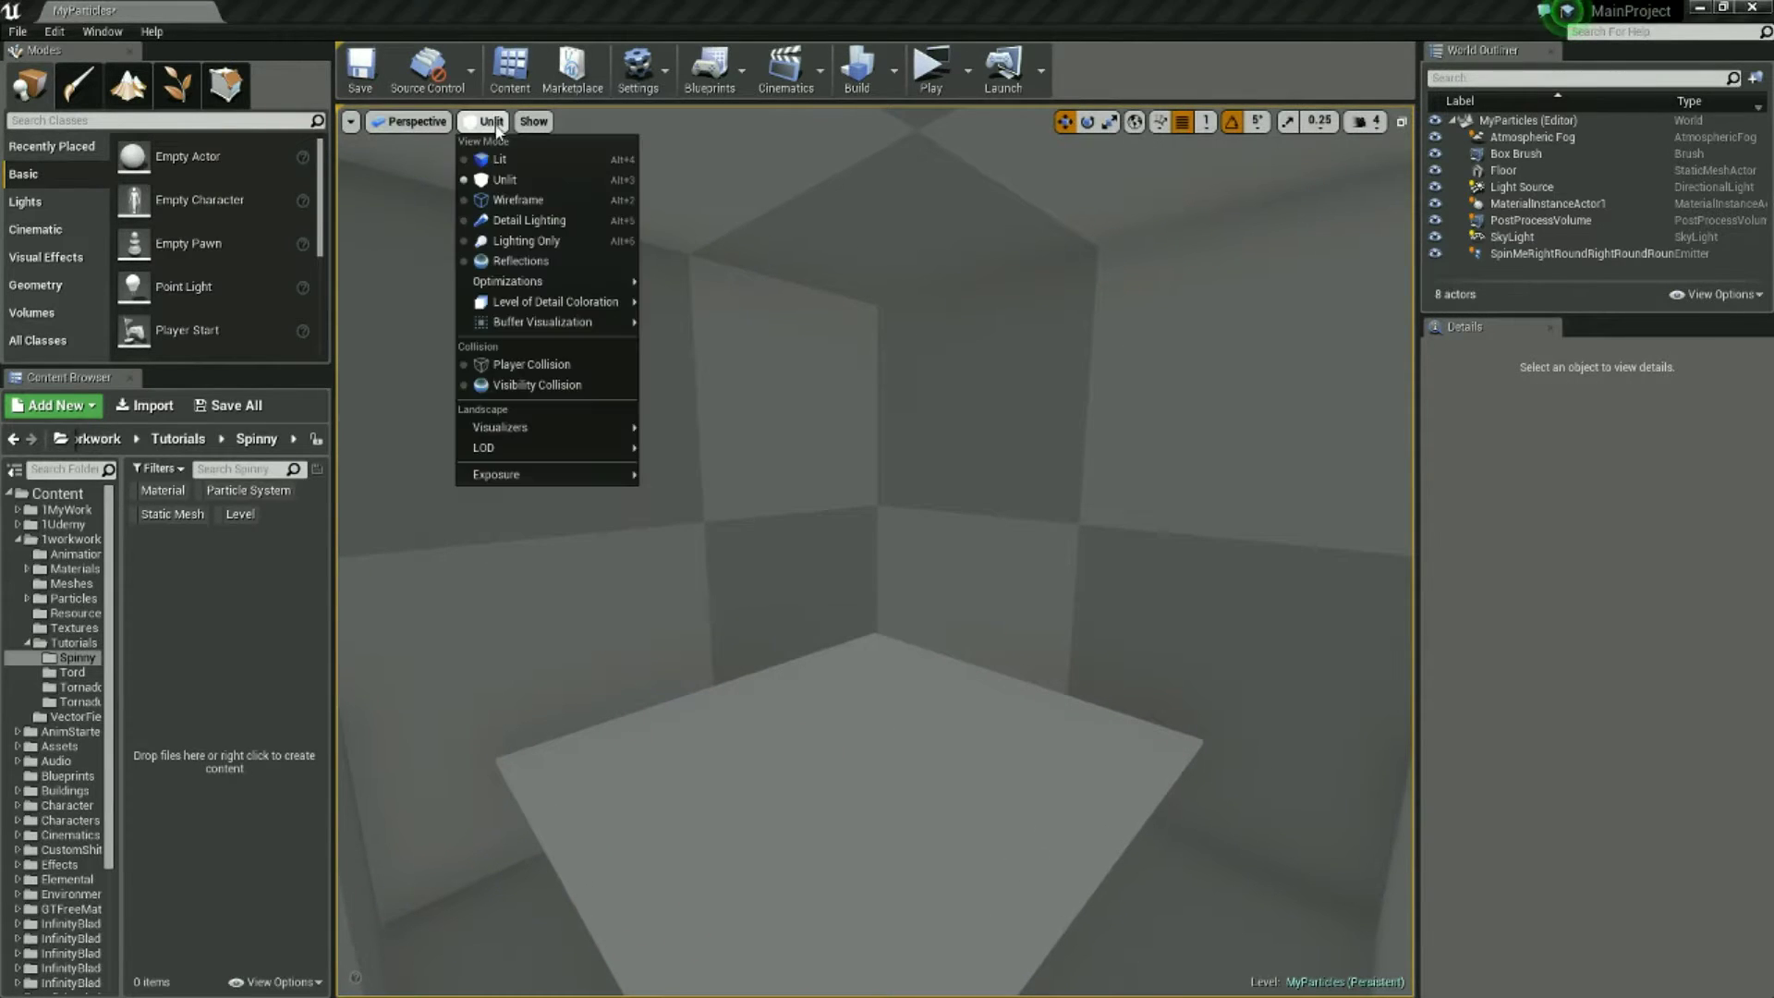
pyautogui.click(490, 159)
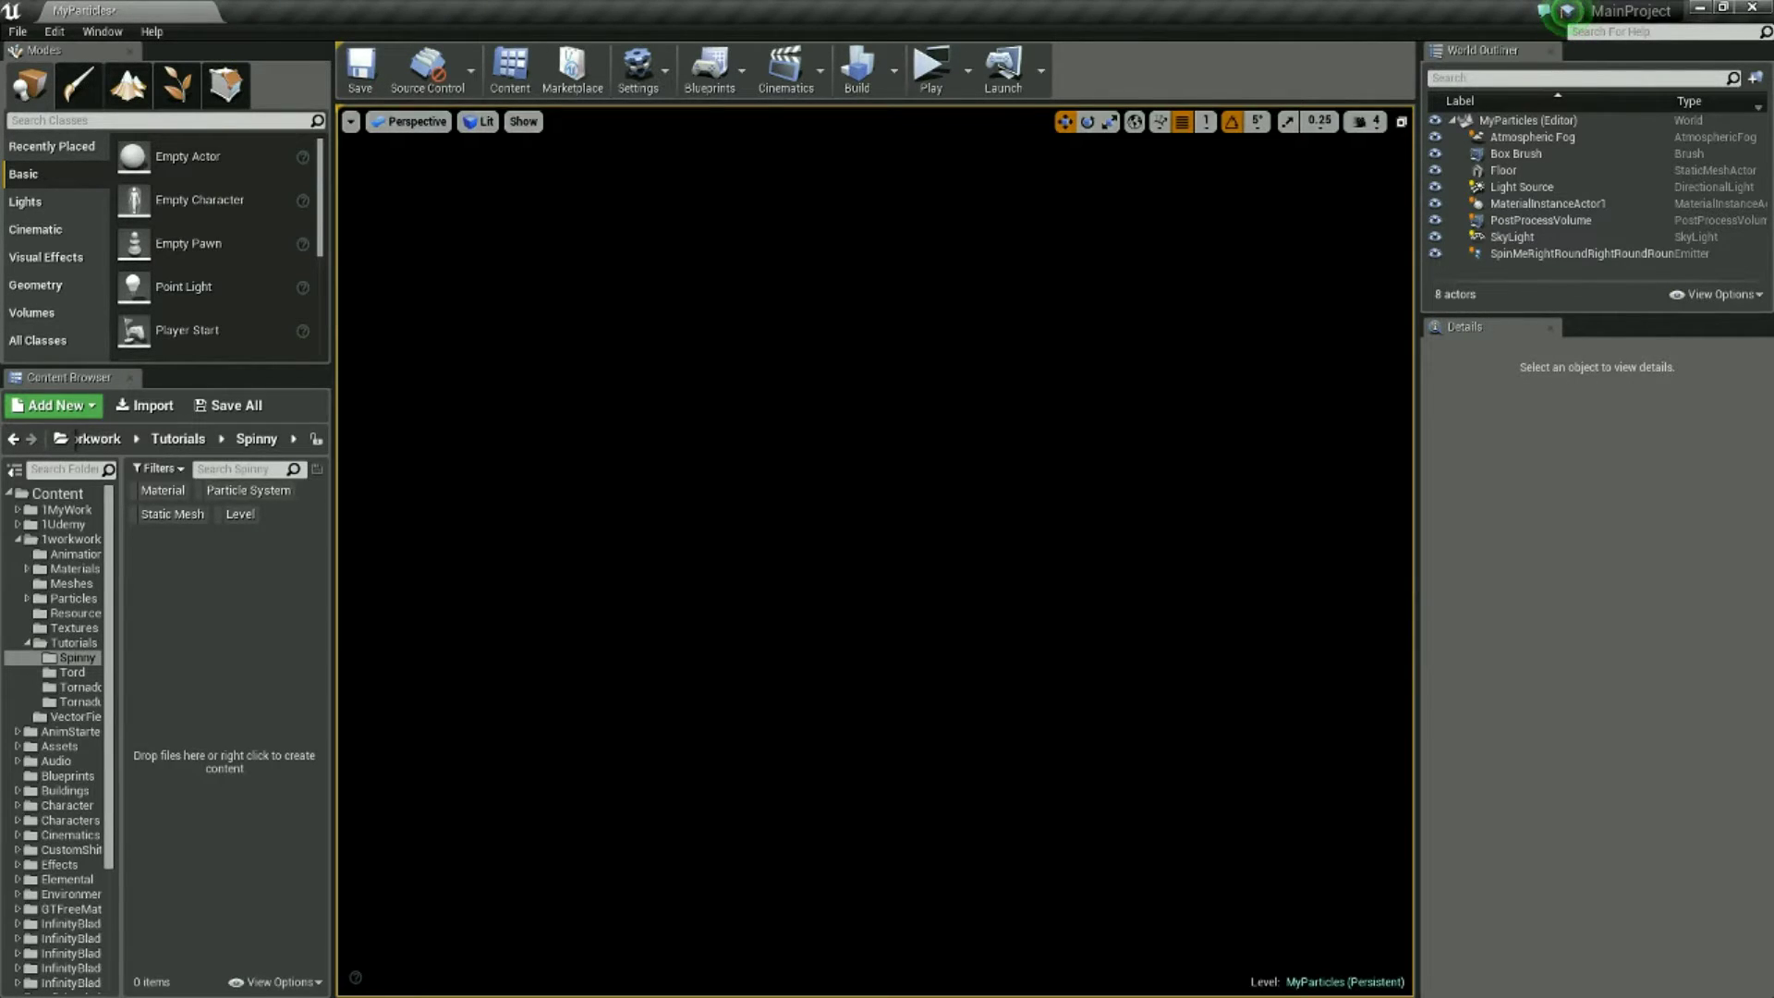
# Set the level viewport's view mode to Unlit to show the scene around the floor.
pyautogui.click(486, 122)
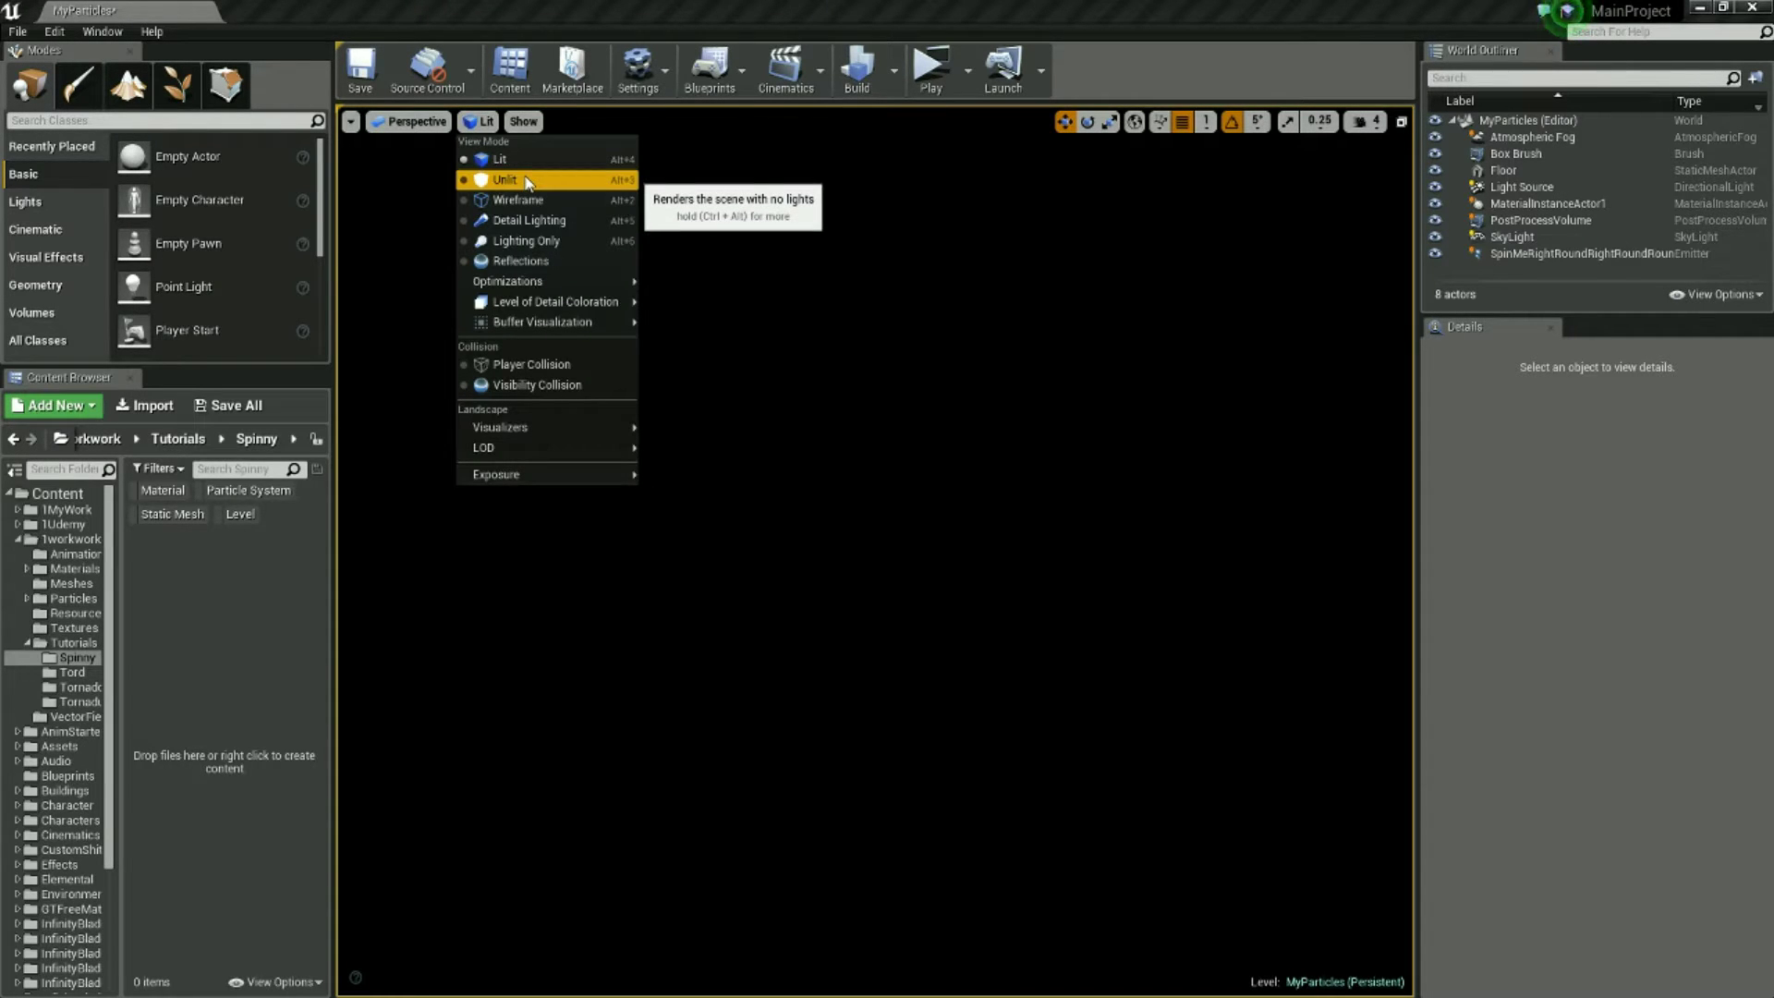
pyautogui.click(527, 180)
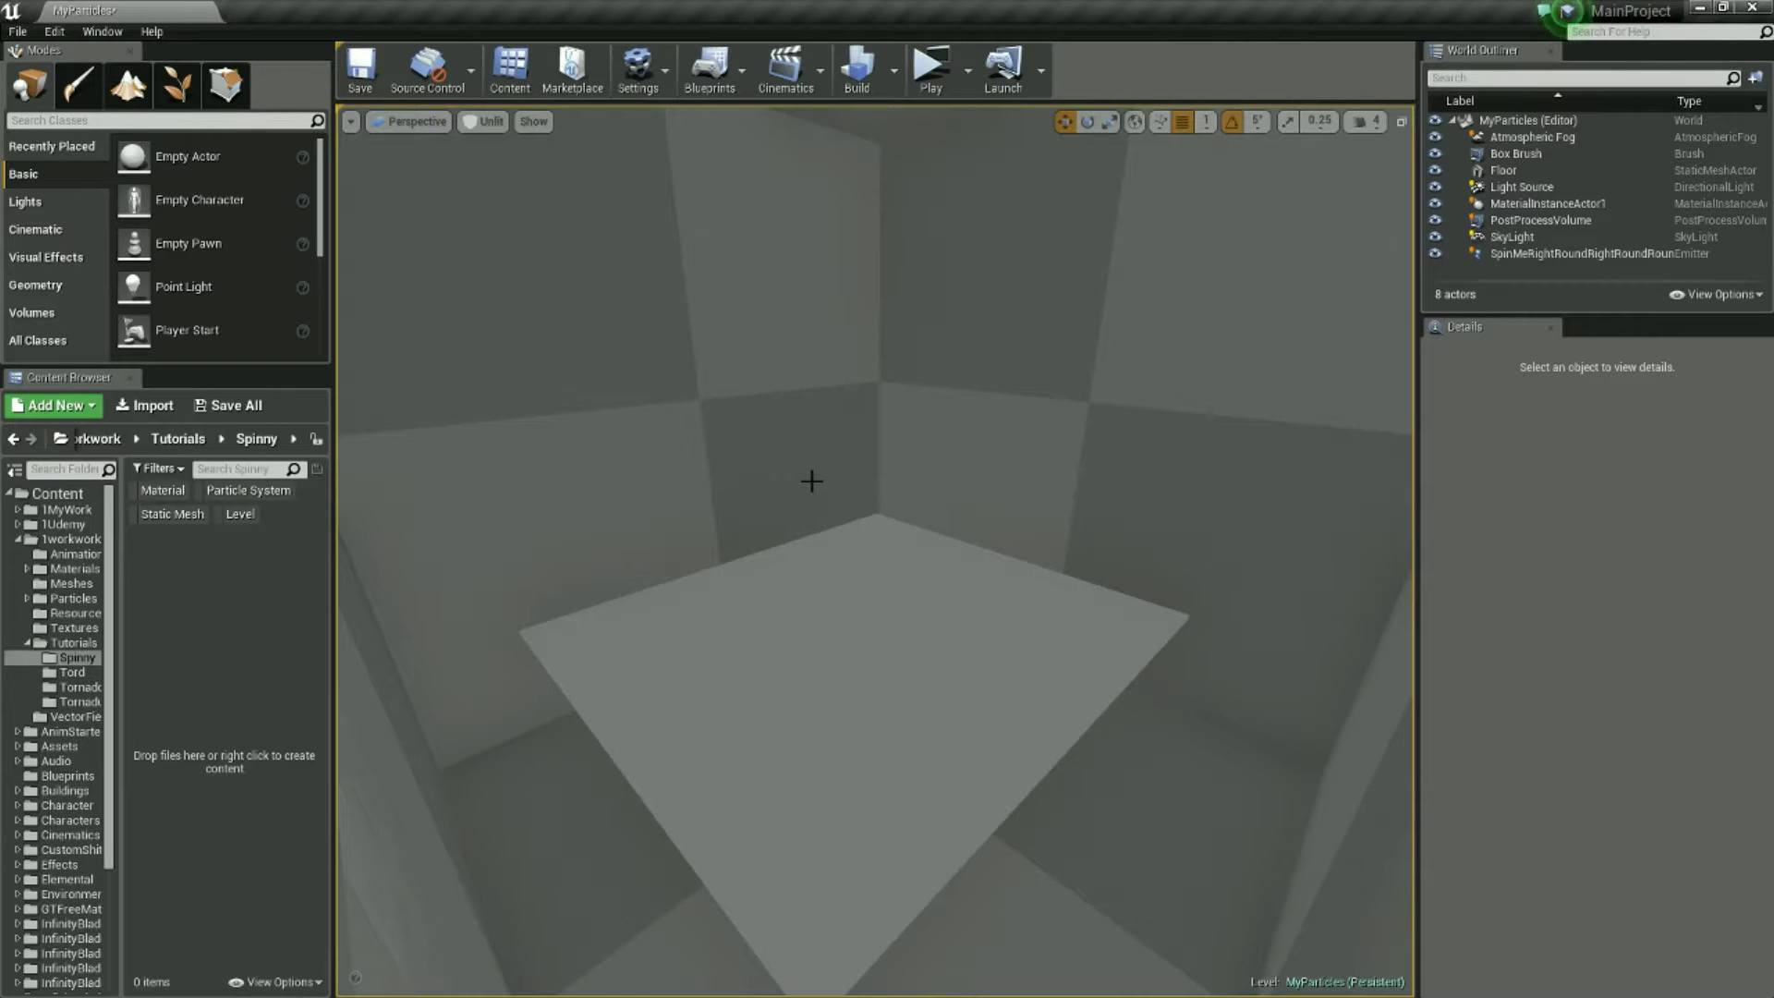
pyautogui.moveTo(811, 480); pyautogui.dragTo(917, 590, button='right')
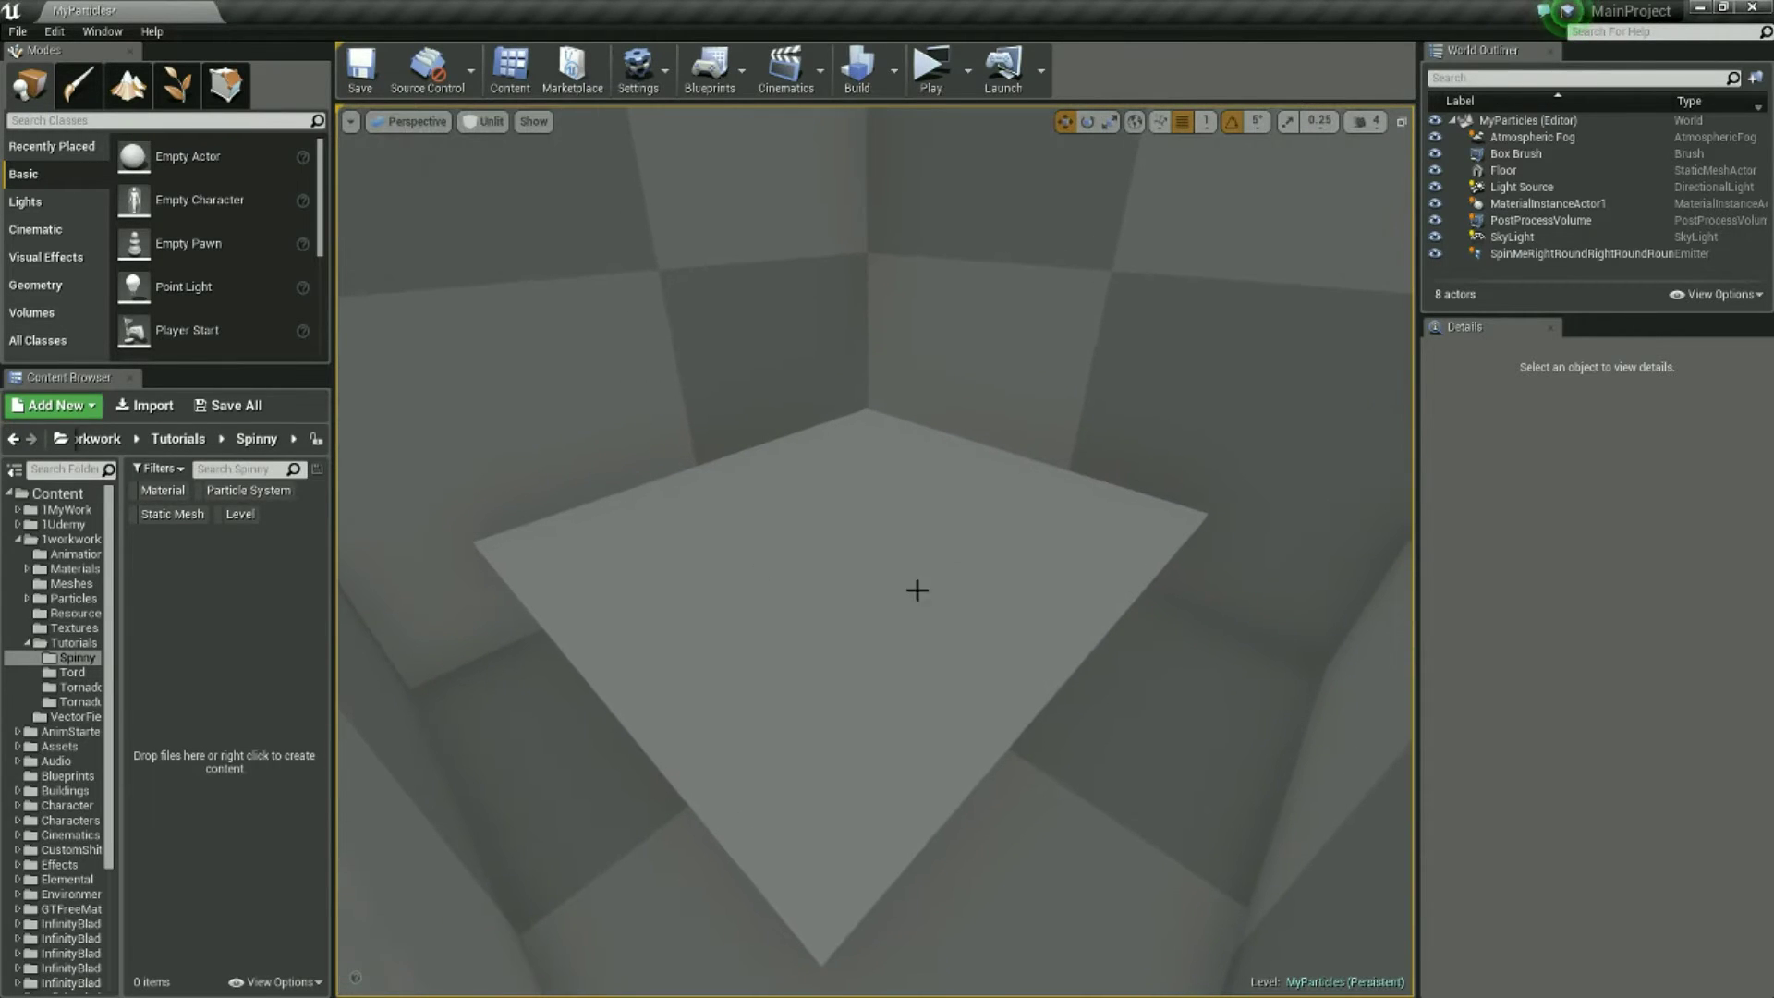
# Import the exported tornado FGA file into the Spinny folder as a static vector field.
pyautogui.rightClick(195, 573)
pyautogui.click(229, 624)
pyautogui.rightClick(260, 617)
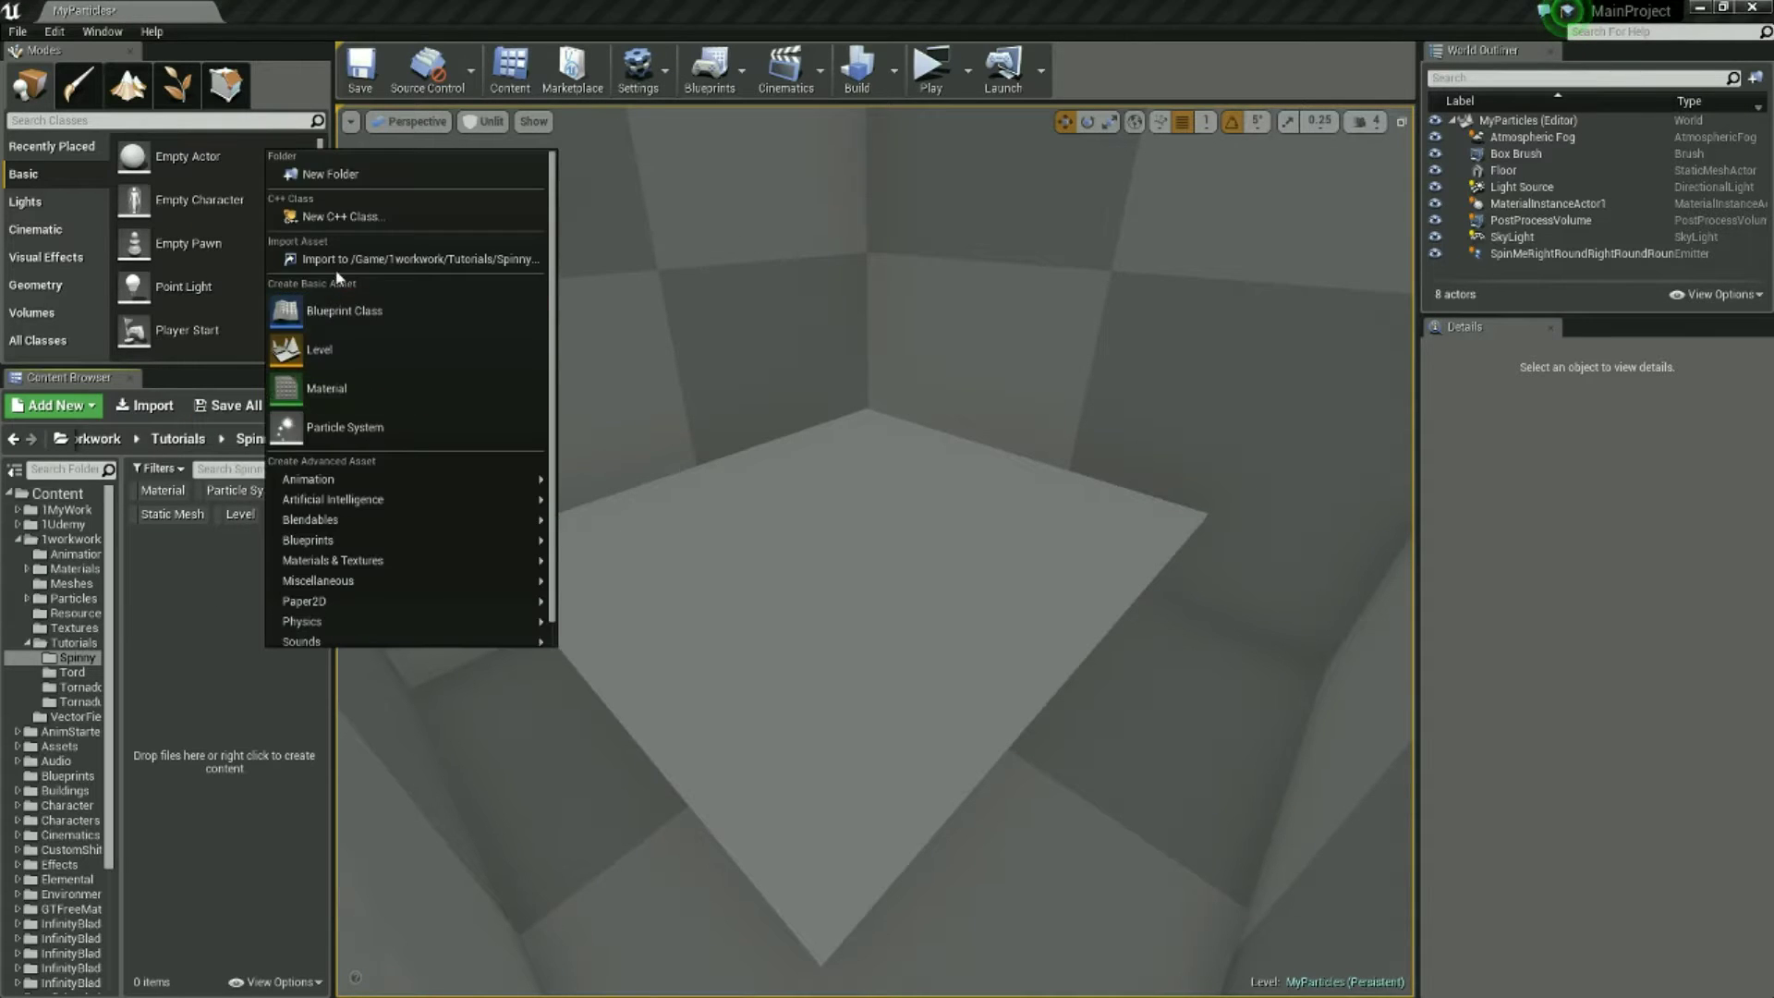
pyautogui.click(340, 268)
pyautogui.doubleClick(762, 180)
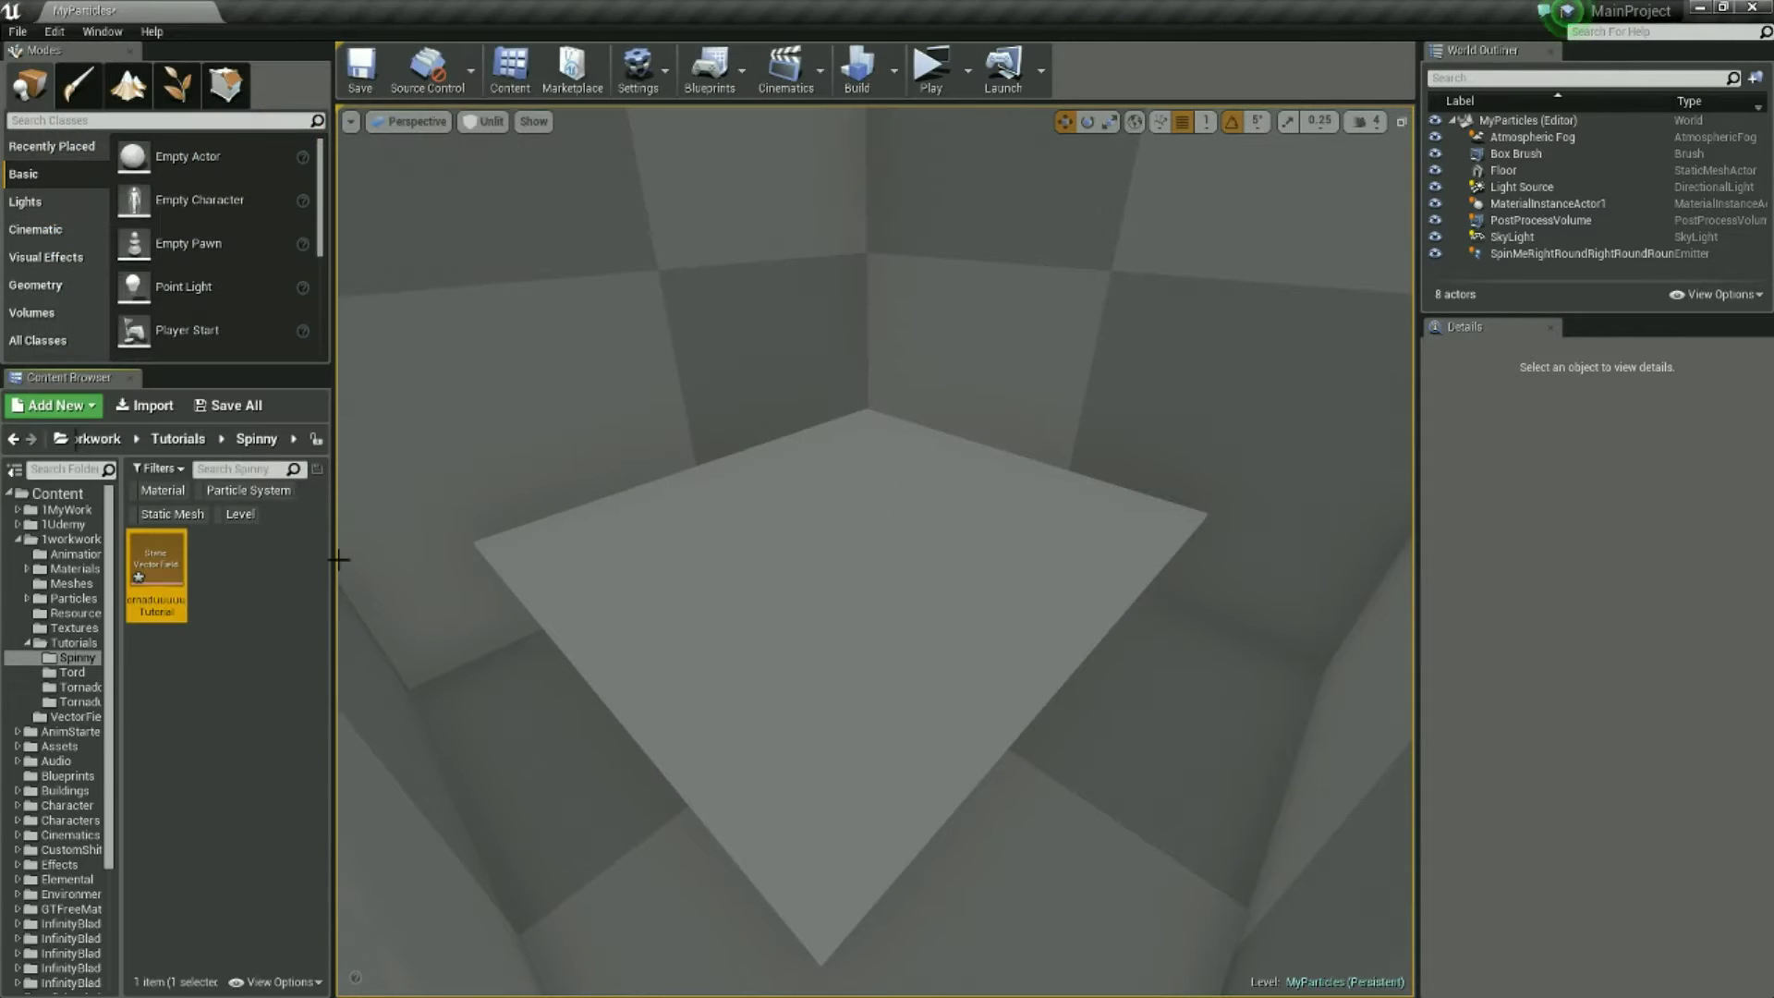
# Create a particle system named SpinMeRightRoundRightRound in the Spinny folder.
pyautogui.rightClick(219, 563)
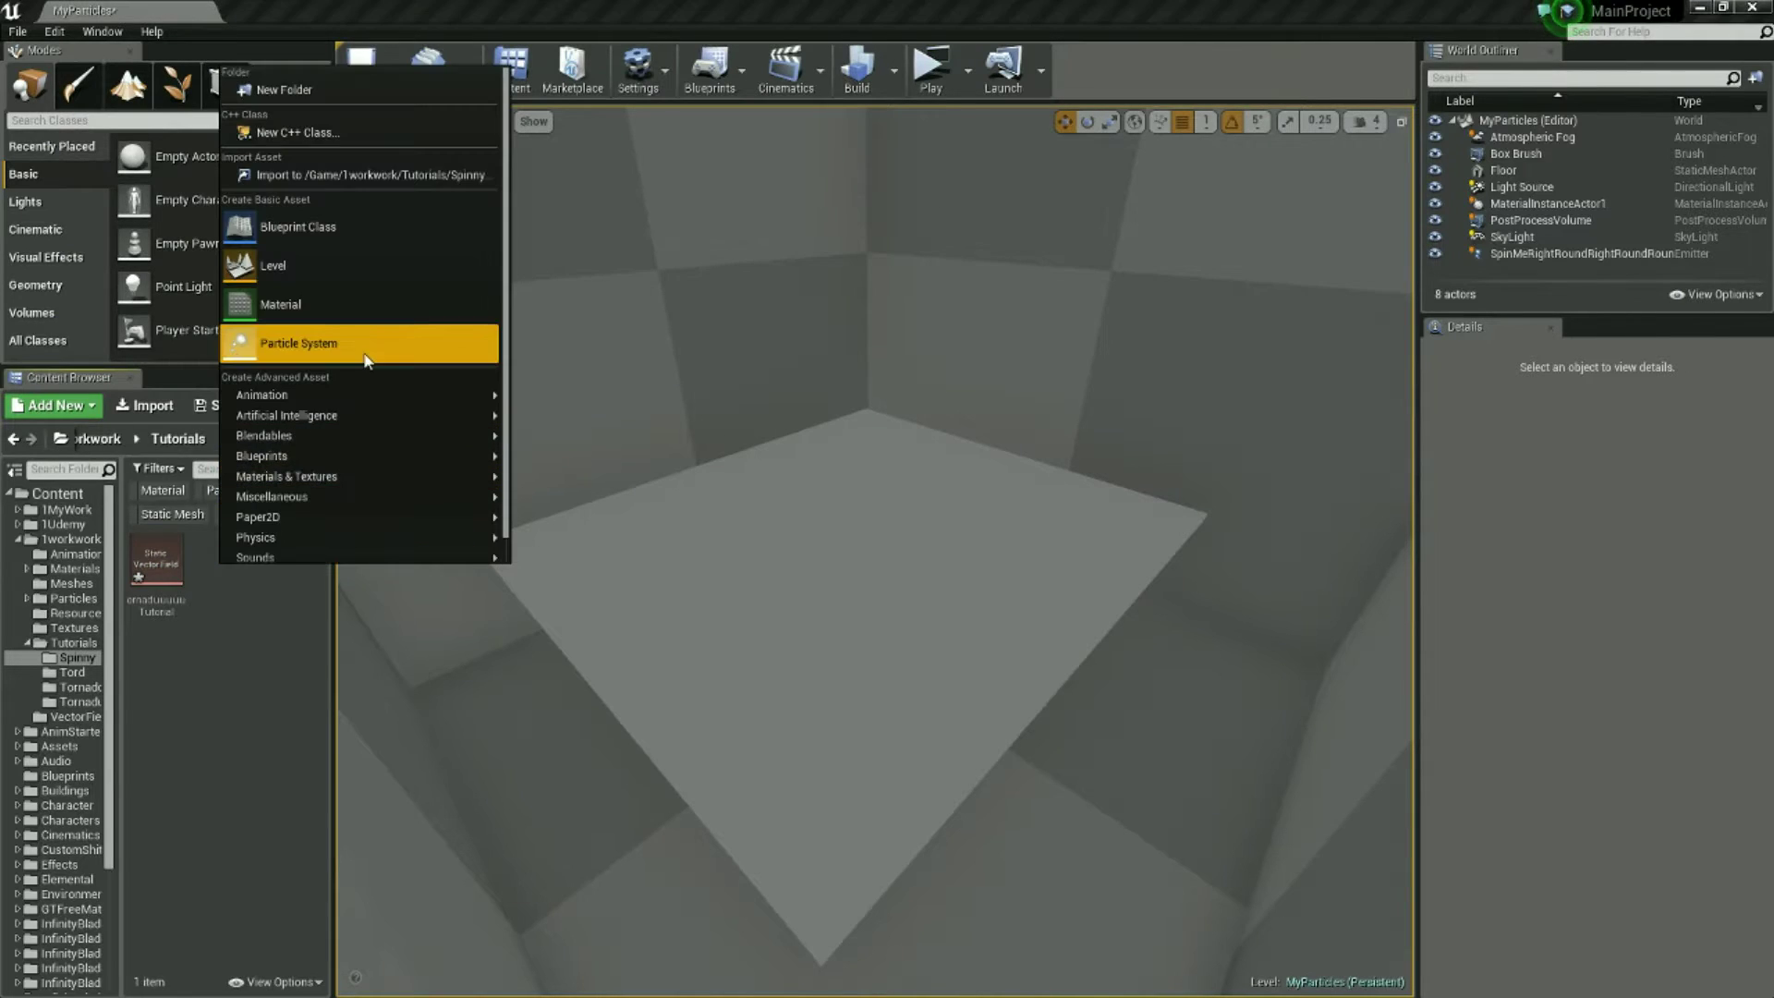
pyautogui.click(278, 341)
pyautogui.write('Spin')
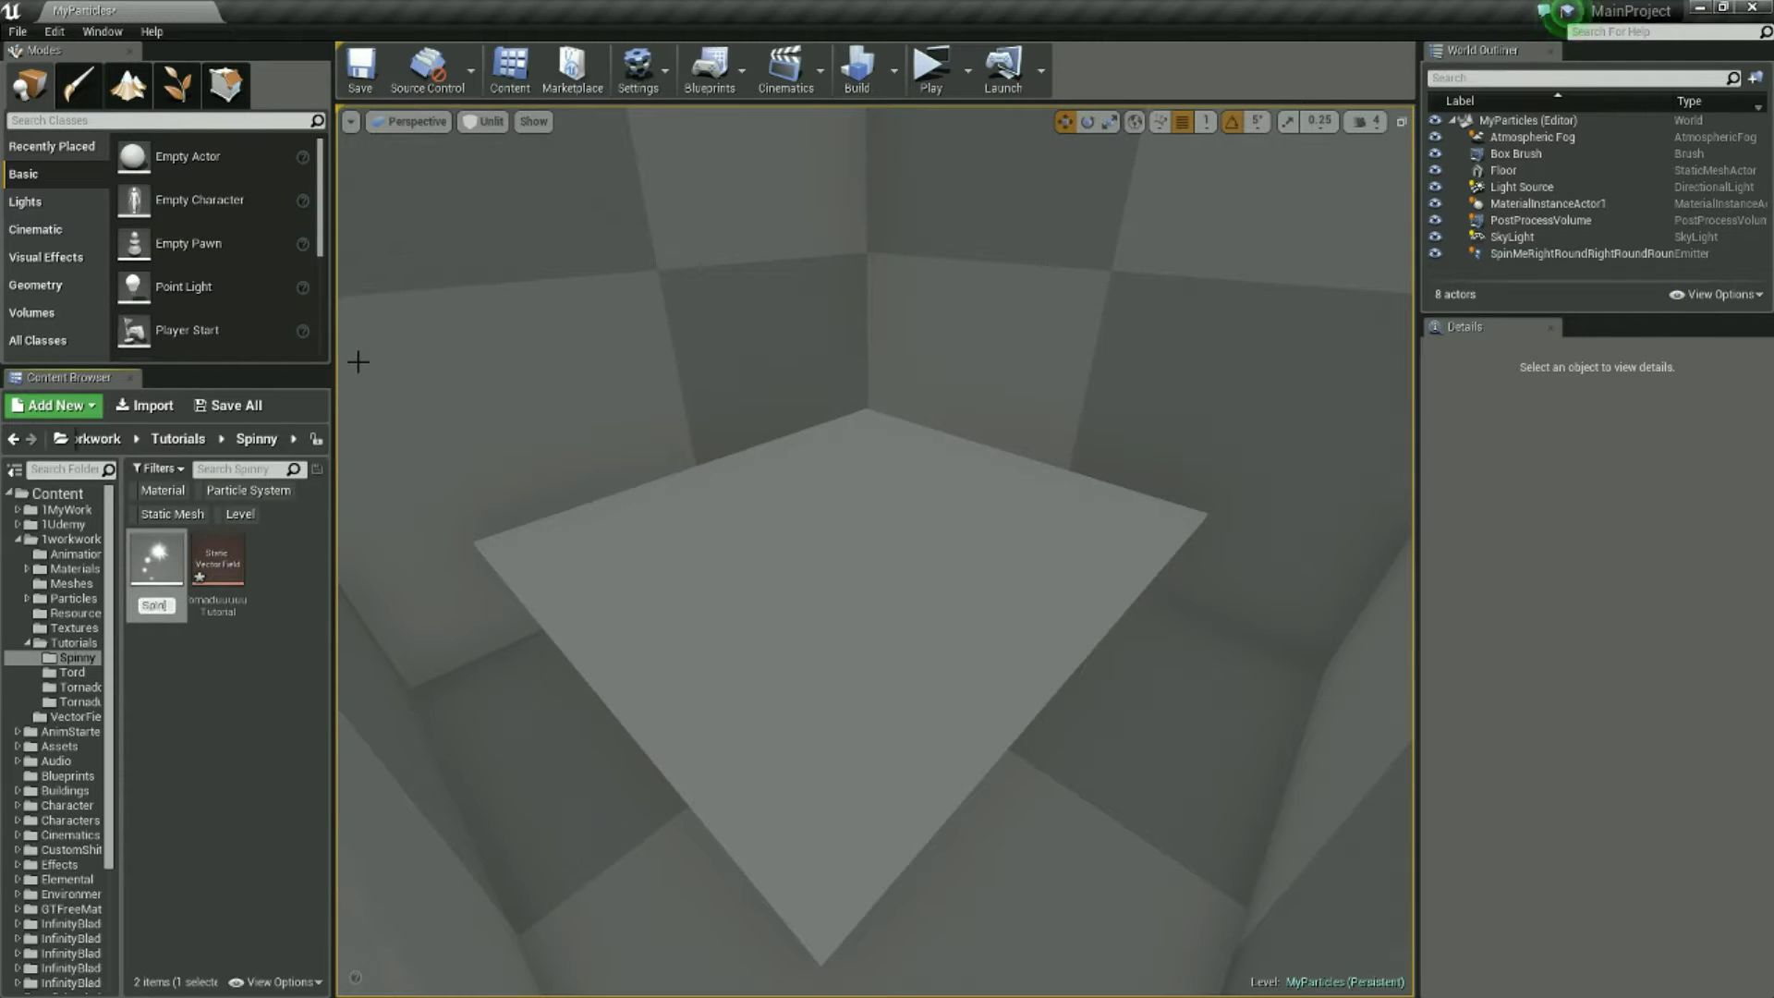
pyautogui.write('MeRightRou')
pyautogui.write('ndRou')
pyautogui.press('Return')
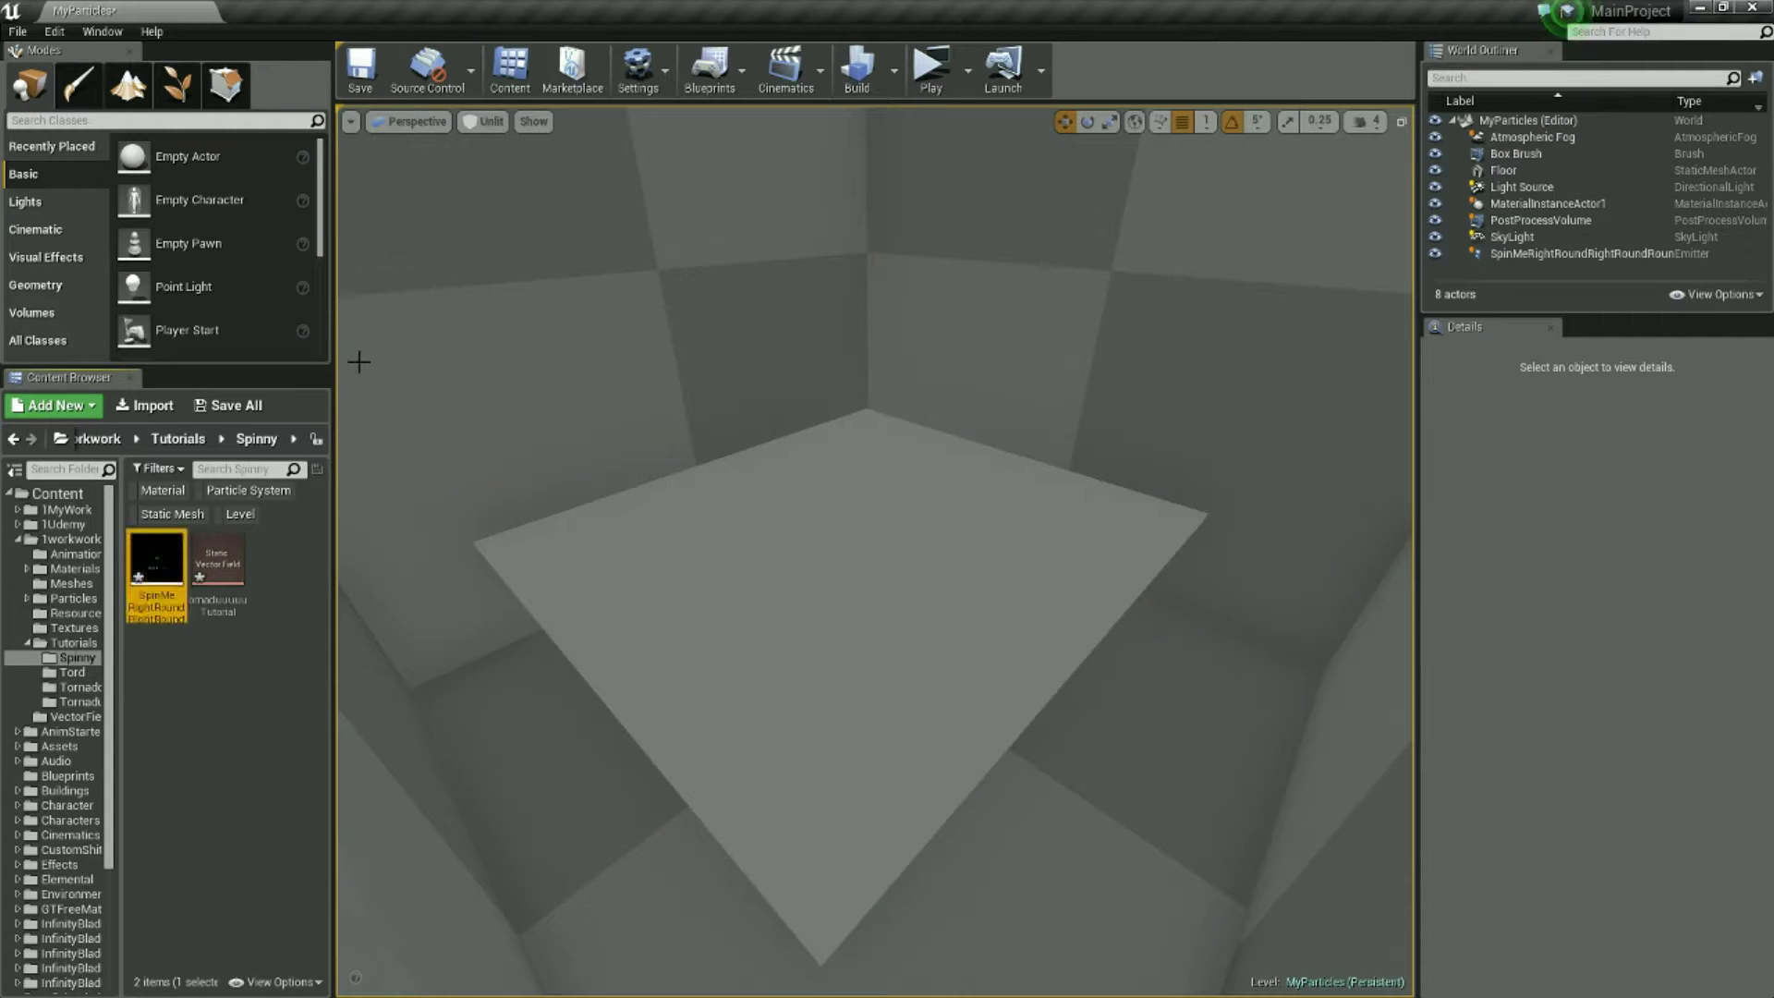
# Open the new particle system and set the emitter's required material to M_Radial_Gradient.
pyautogui.doubleClick(164, 558)
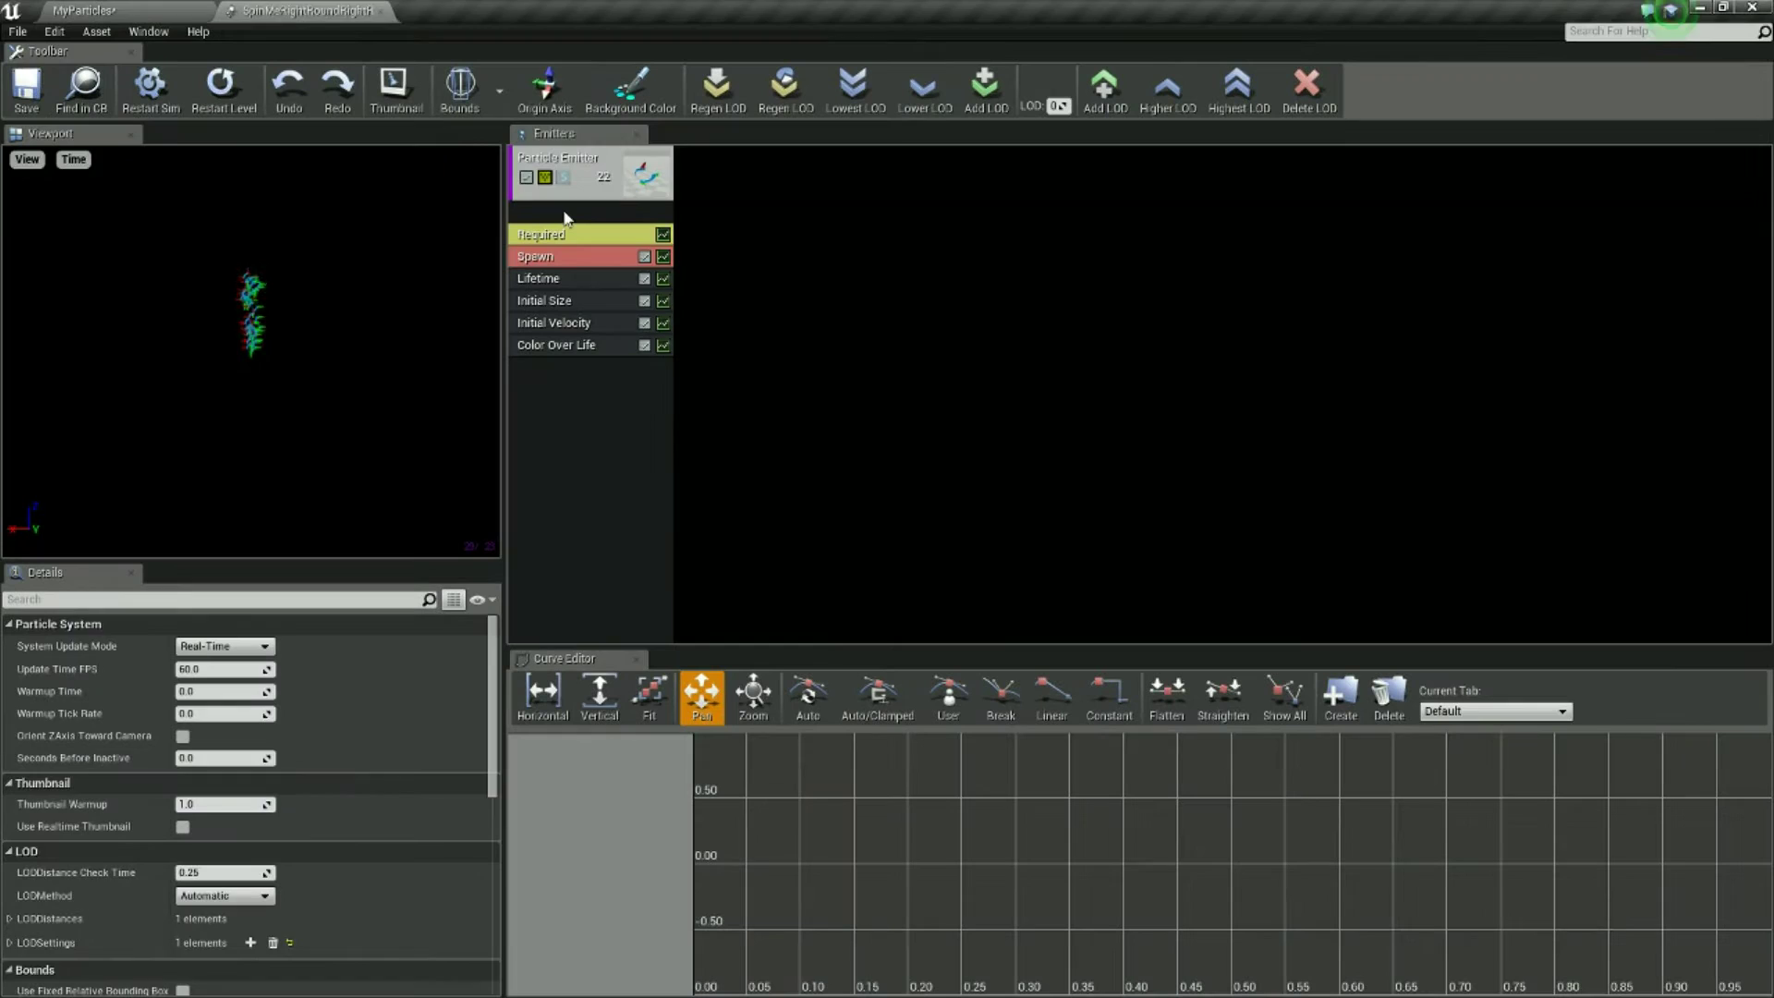
pyautogui.rightClick(563, 211)
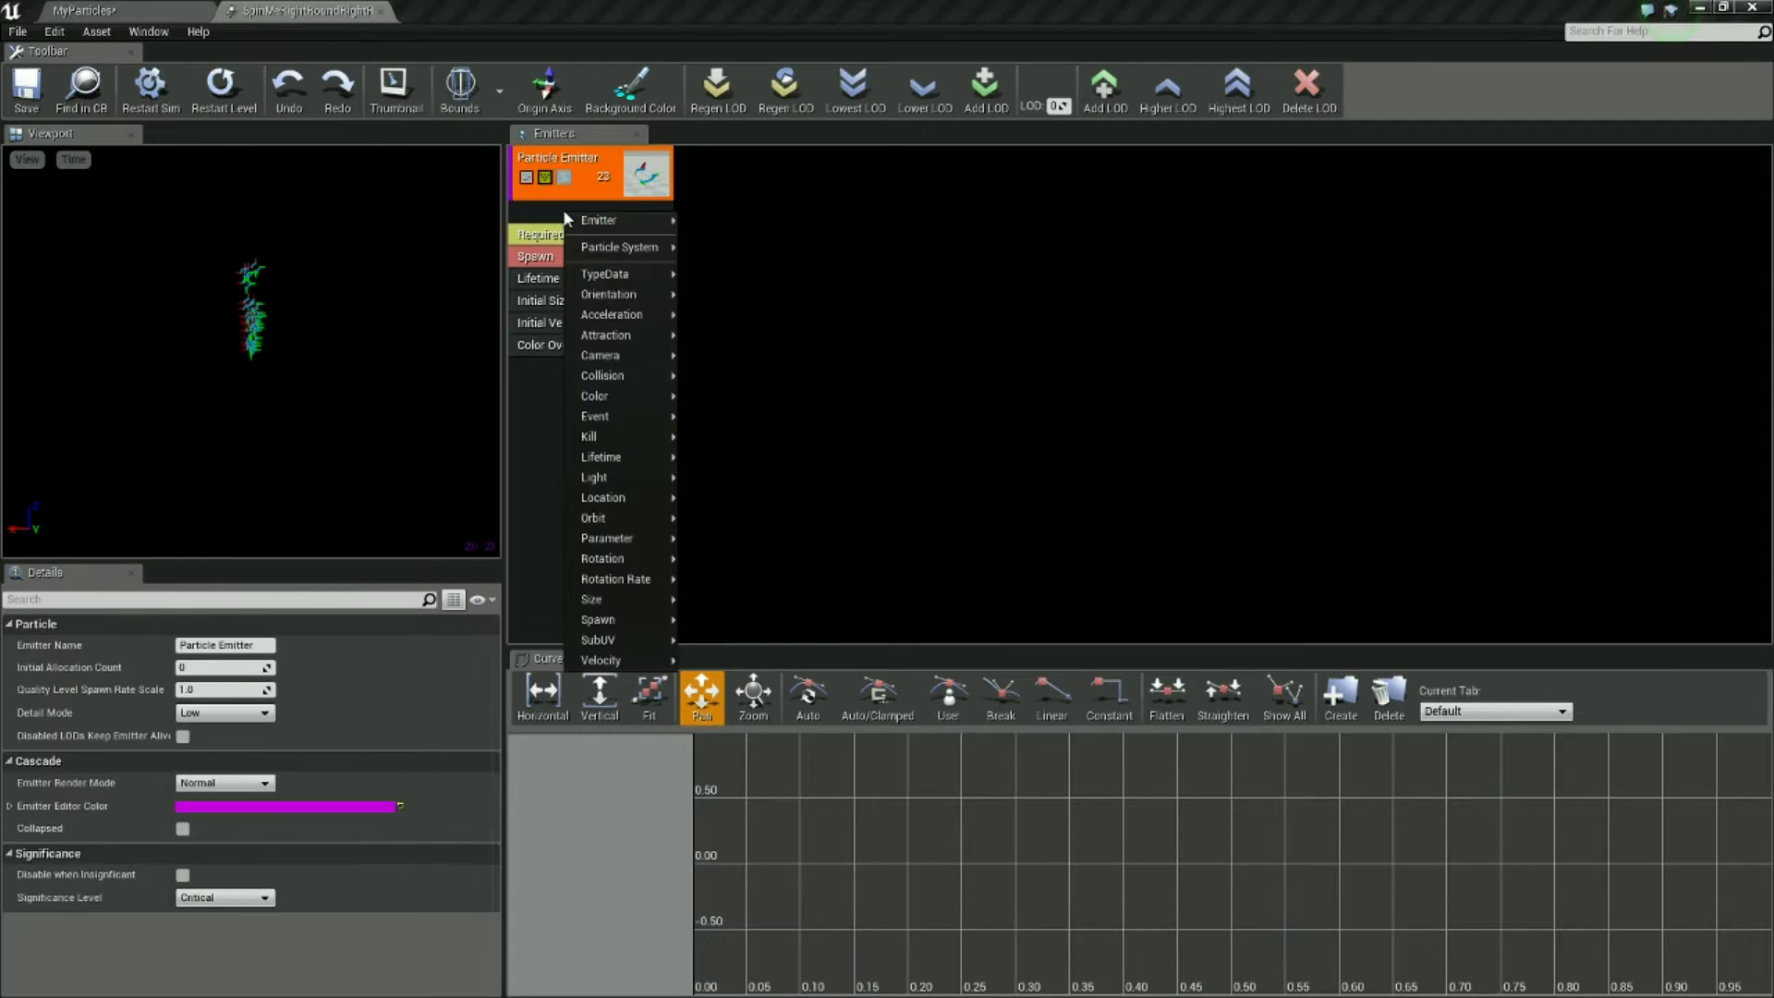
pyautogui.click(534, 390)
pyautogui.click(579, 239)
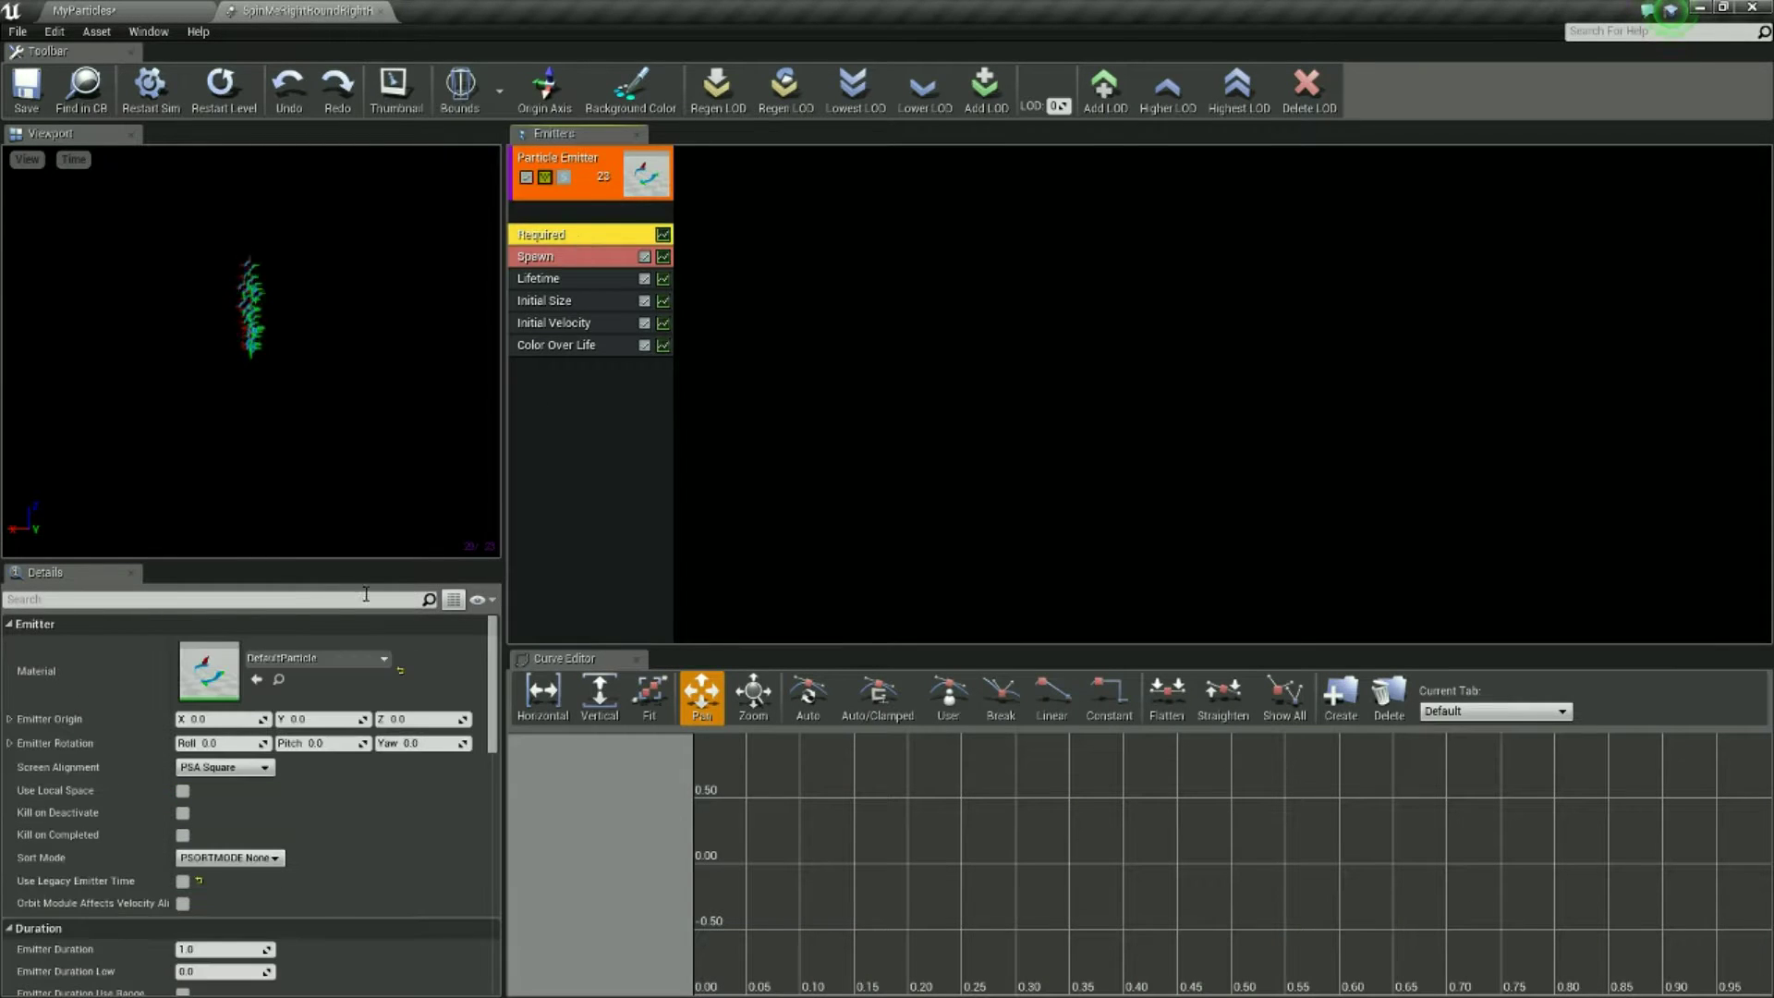
pyautogui.click(322, 657)
pyautogui.write('radial')
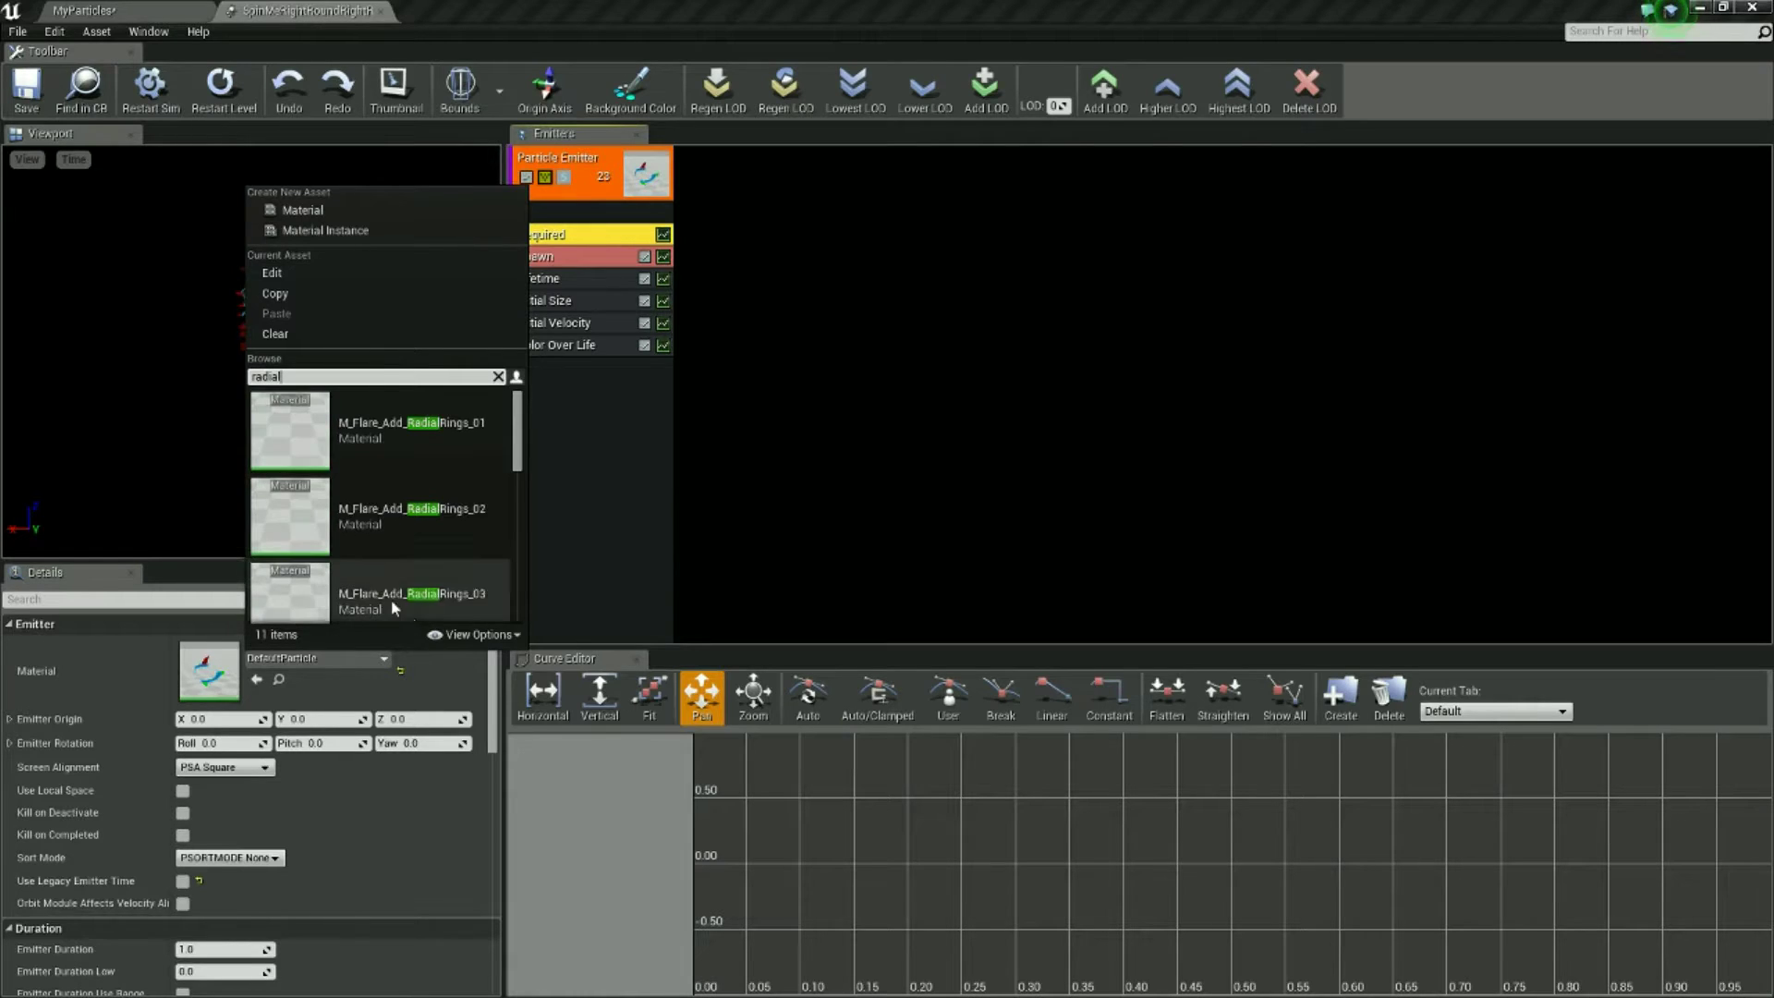
pyautogui.scroll(-5, 397, 554)
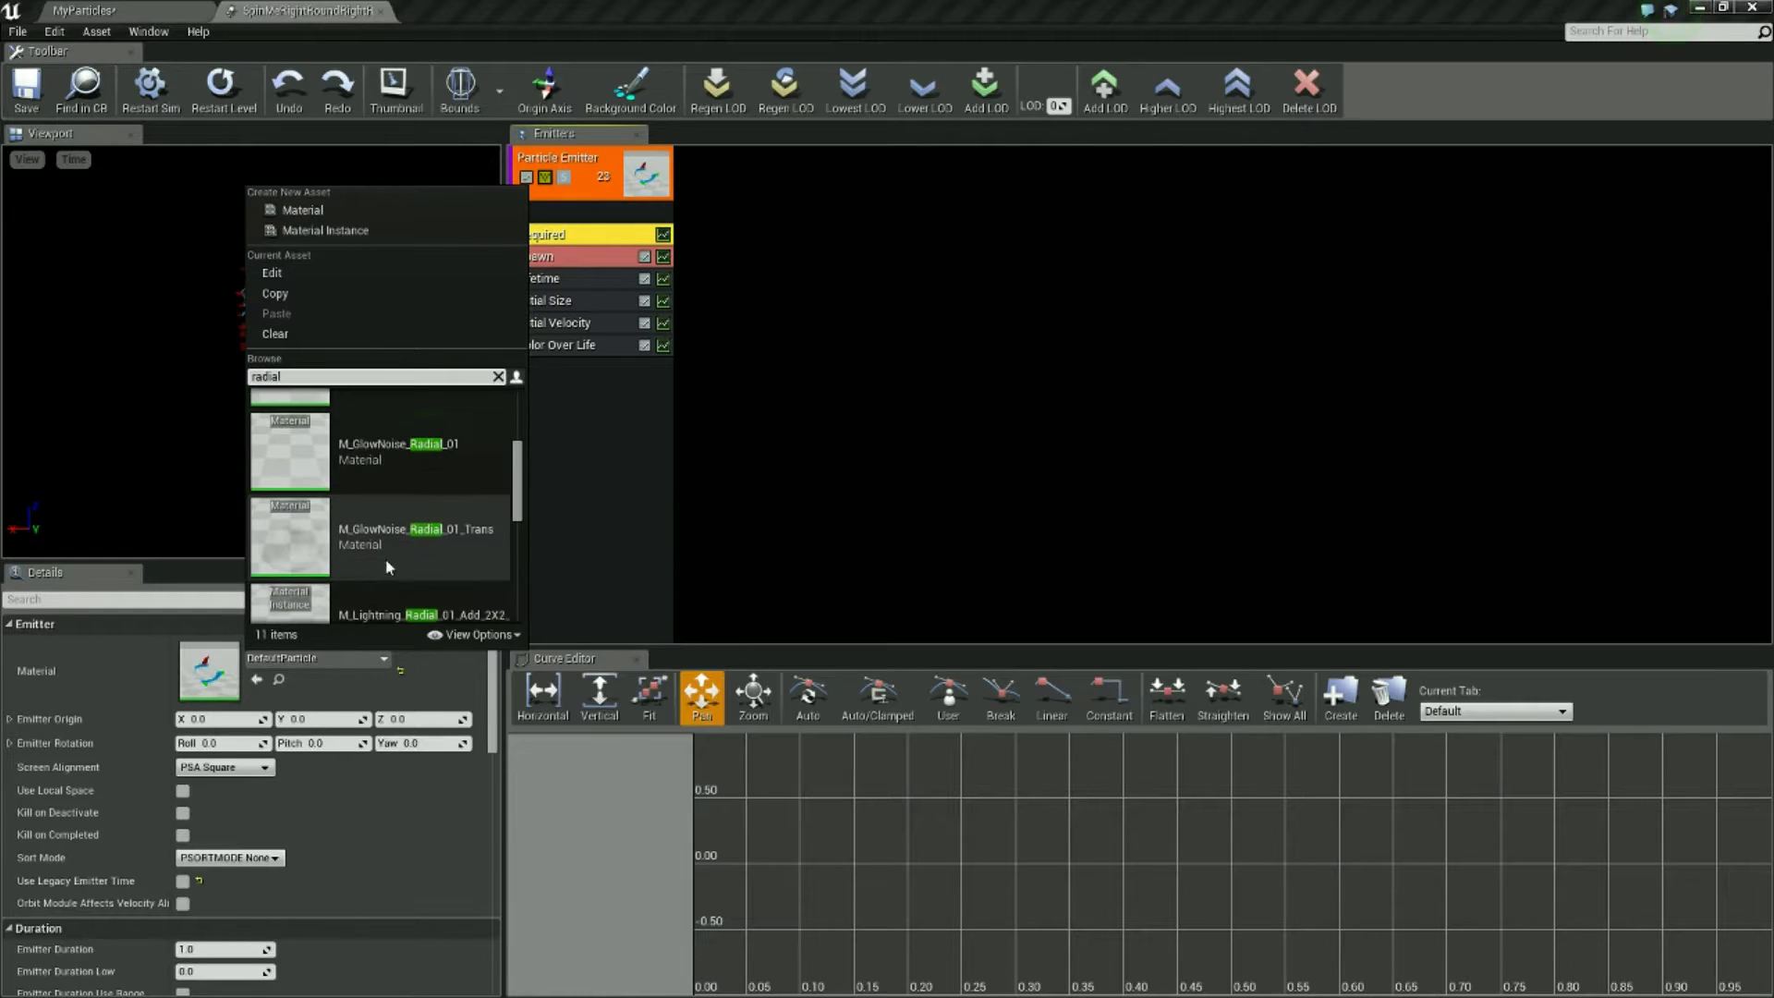
pyautogui.scroll(-2, 413, 490)
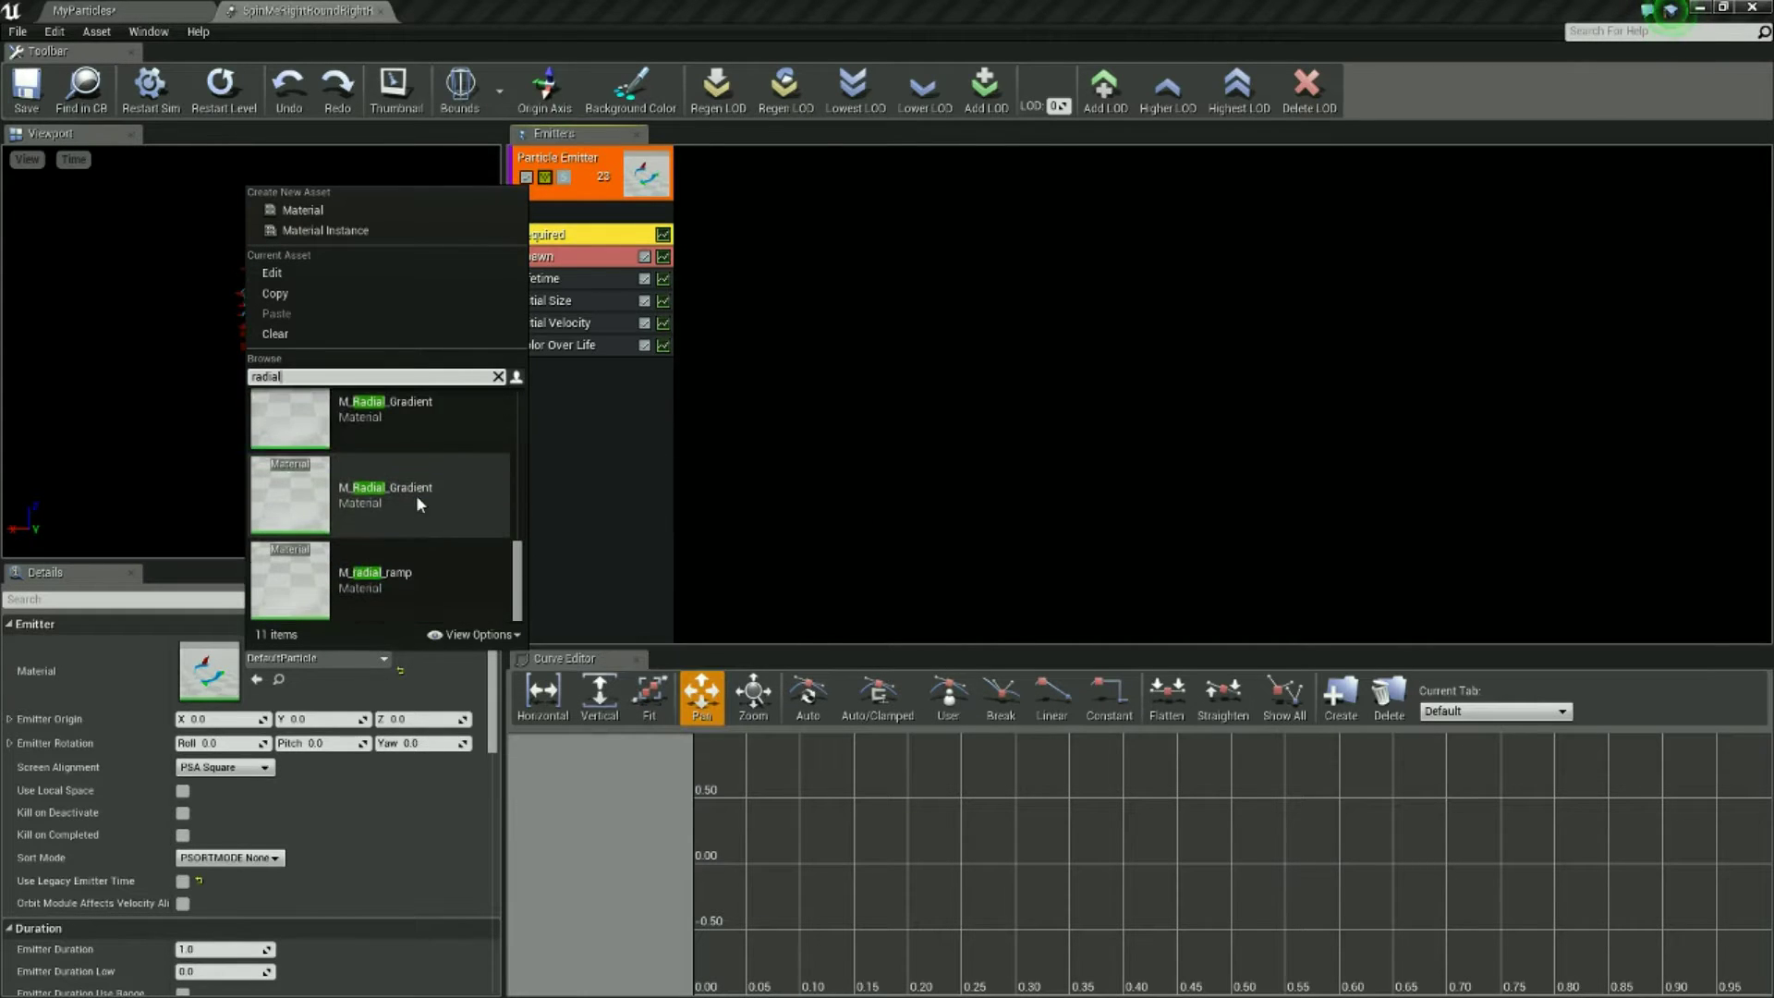
pyautogui.click(412, 443)
# Examine the node graph of the M_Radial_Gradient material, including its emissive color and opacity connections, and close it.
pyautogui.click(278, 679)
pyautogui.doubleClick(165, 749)
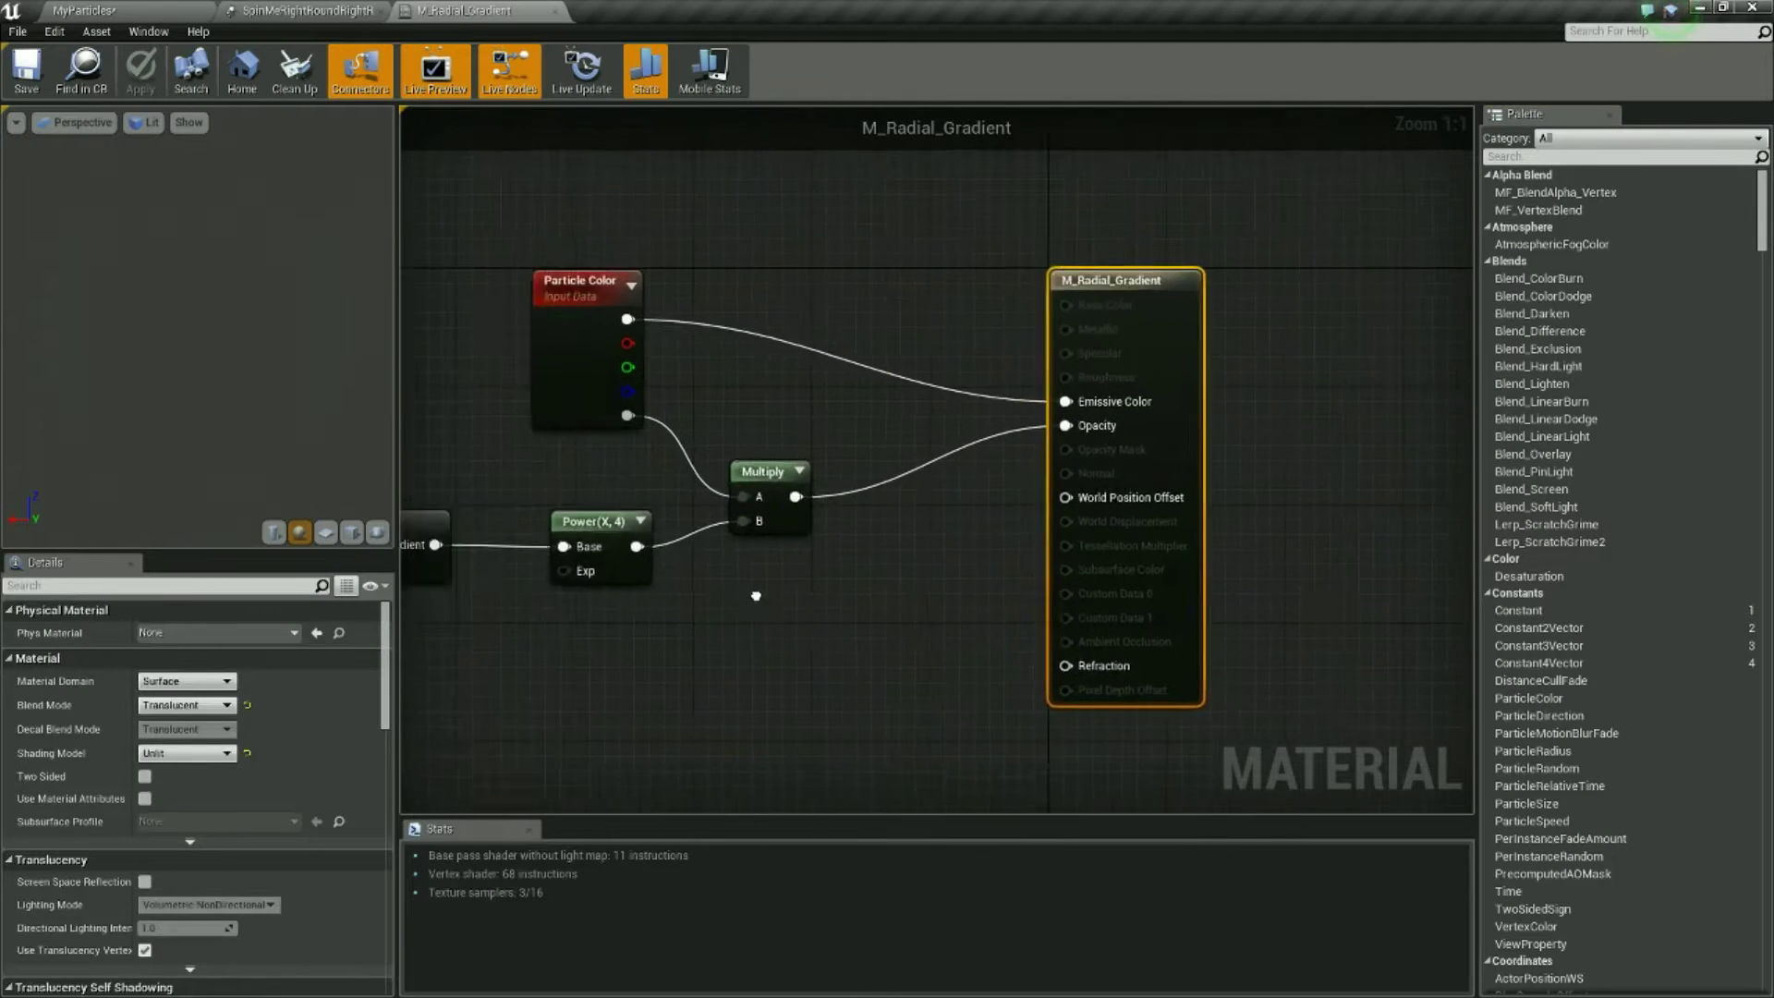
pyautogui.moveTo(542, 578); pyautogui.dragTo(917, 573, button='right')
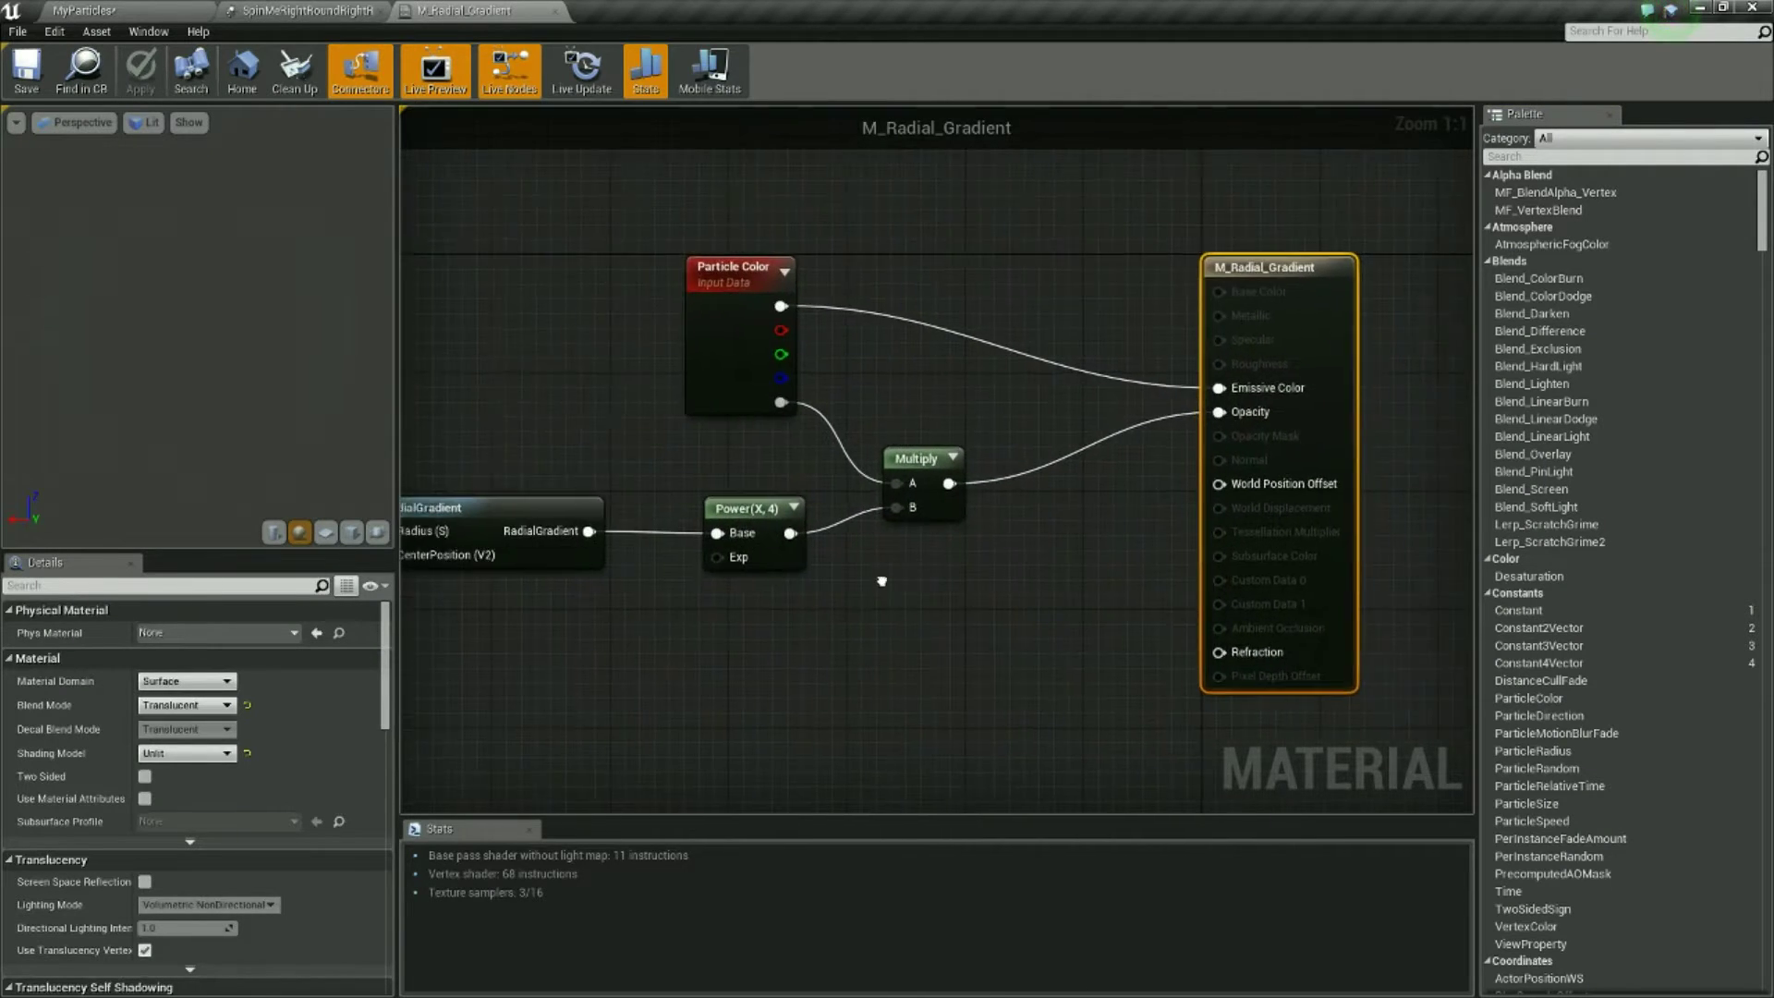
pyautogui.scroll(-2, 917, 572)
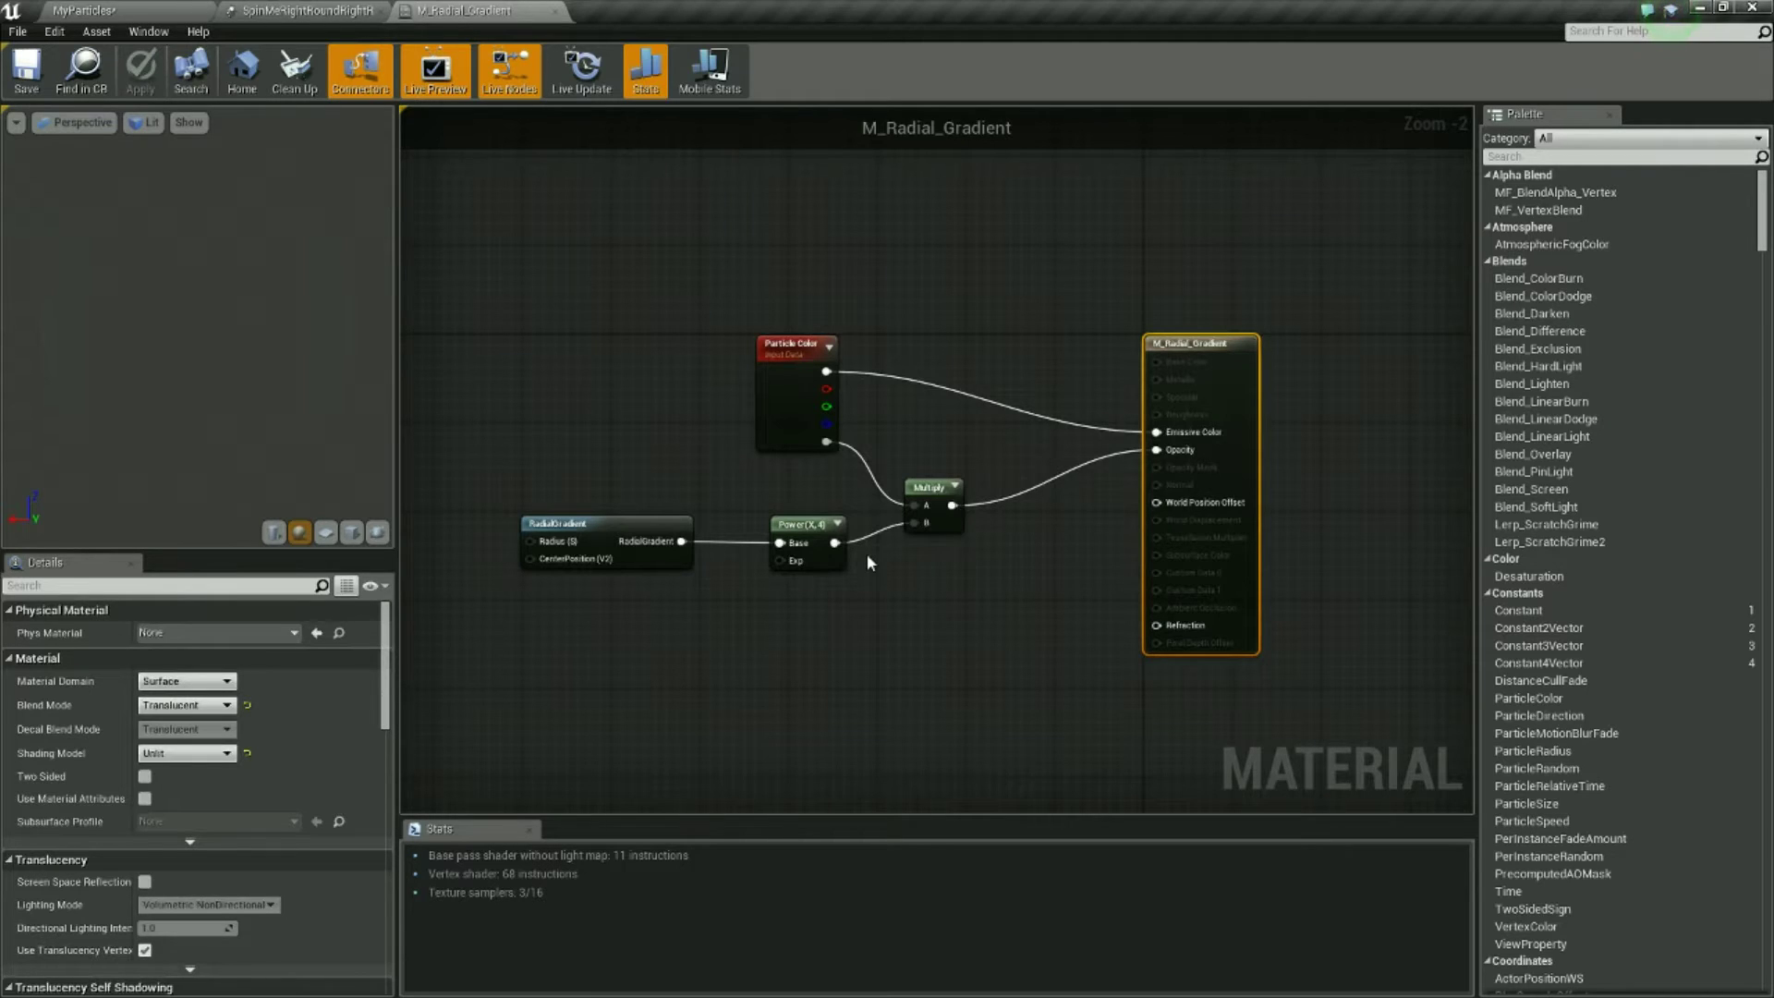
pyautogui.scroll(-1, 867, 559)
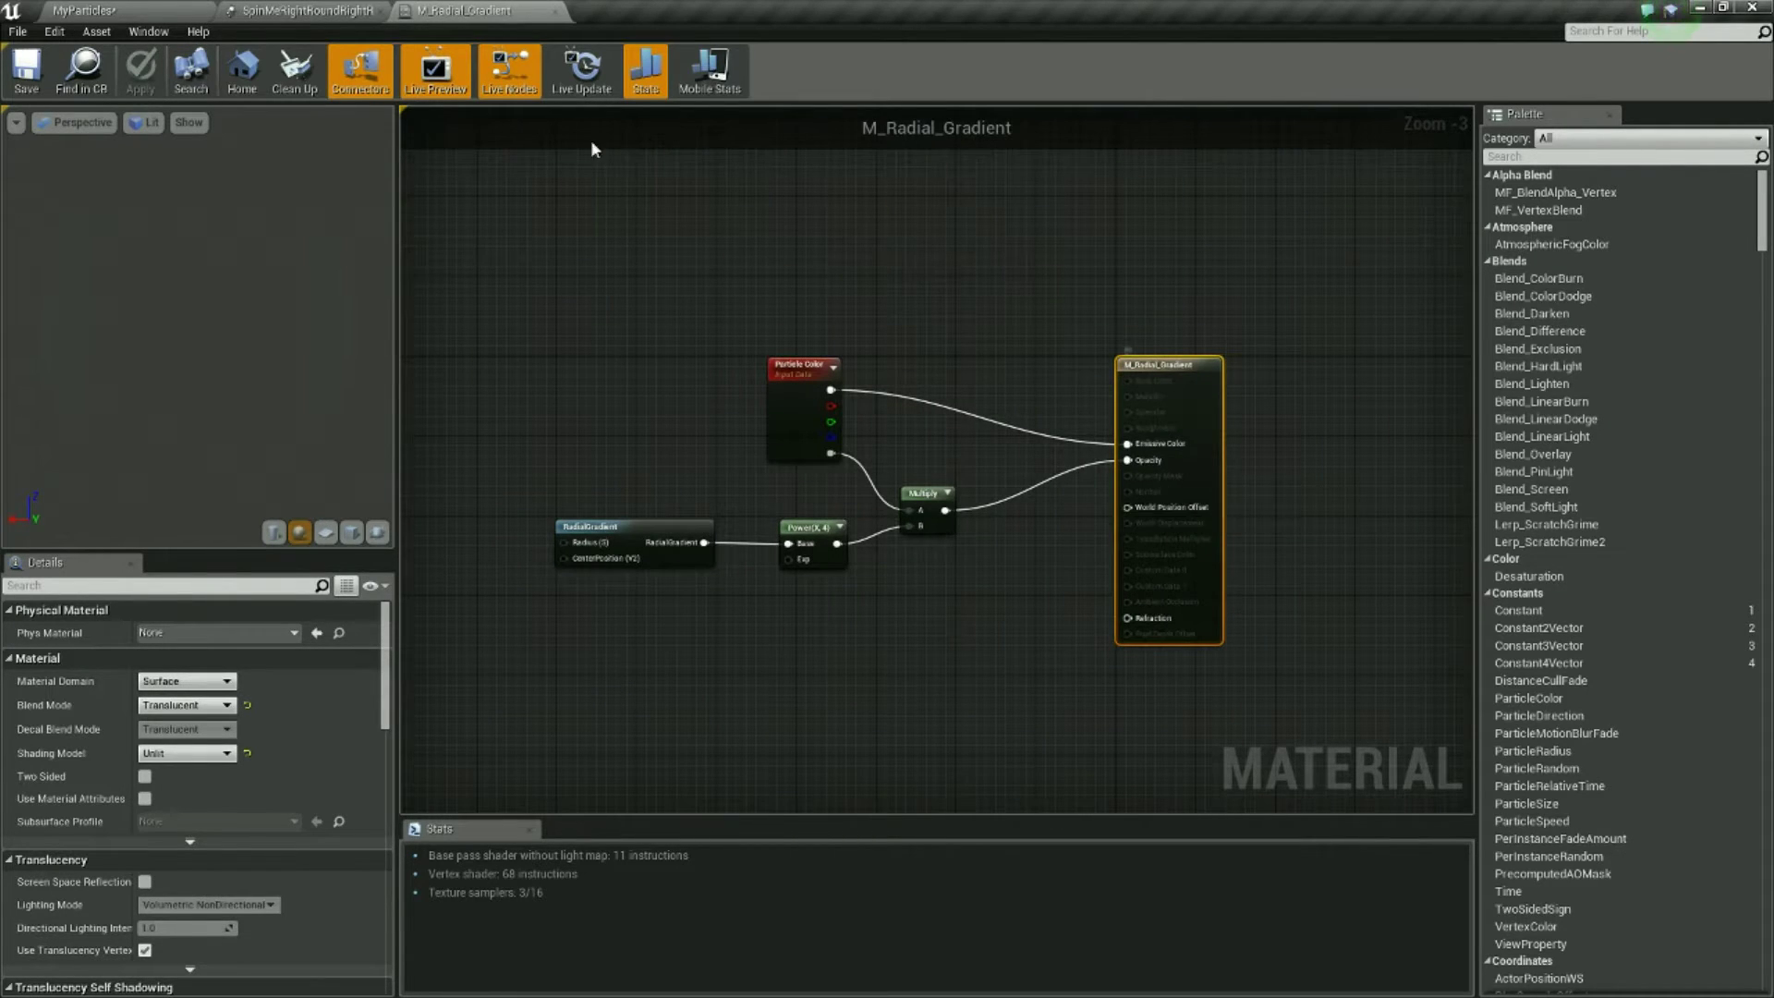
pyautogui.click(556, 12)
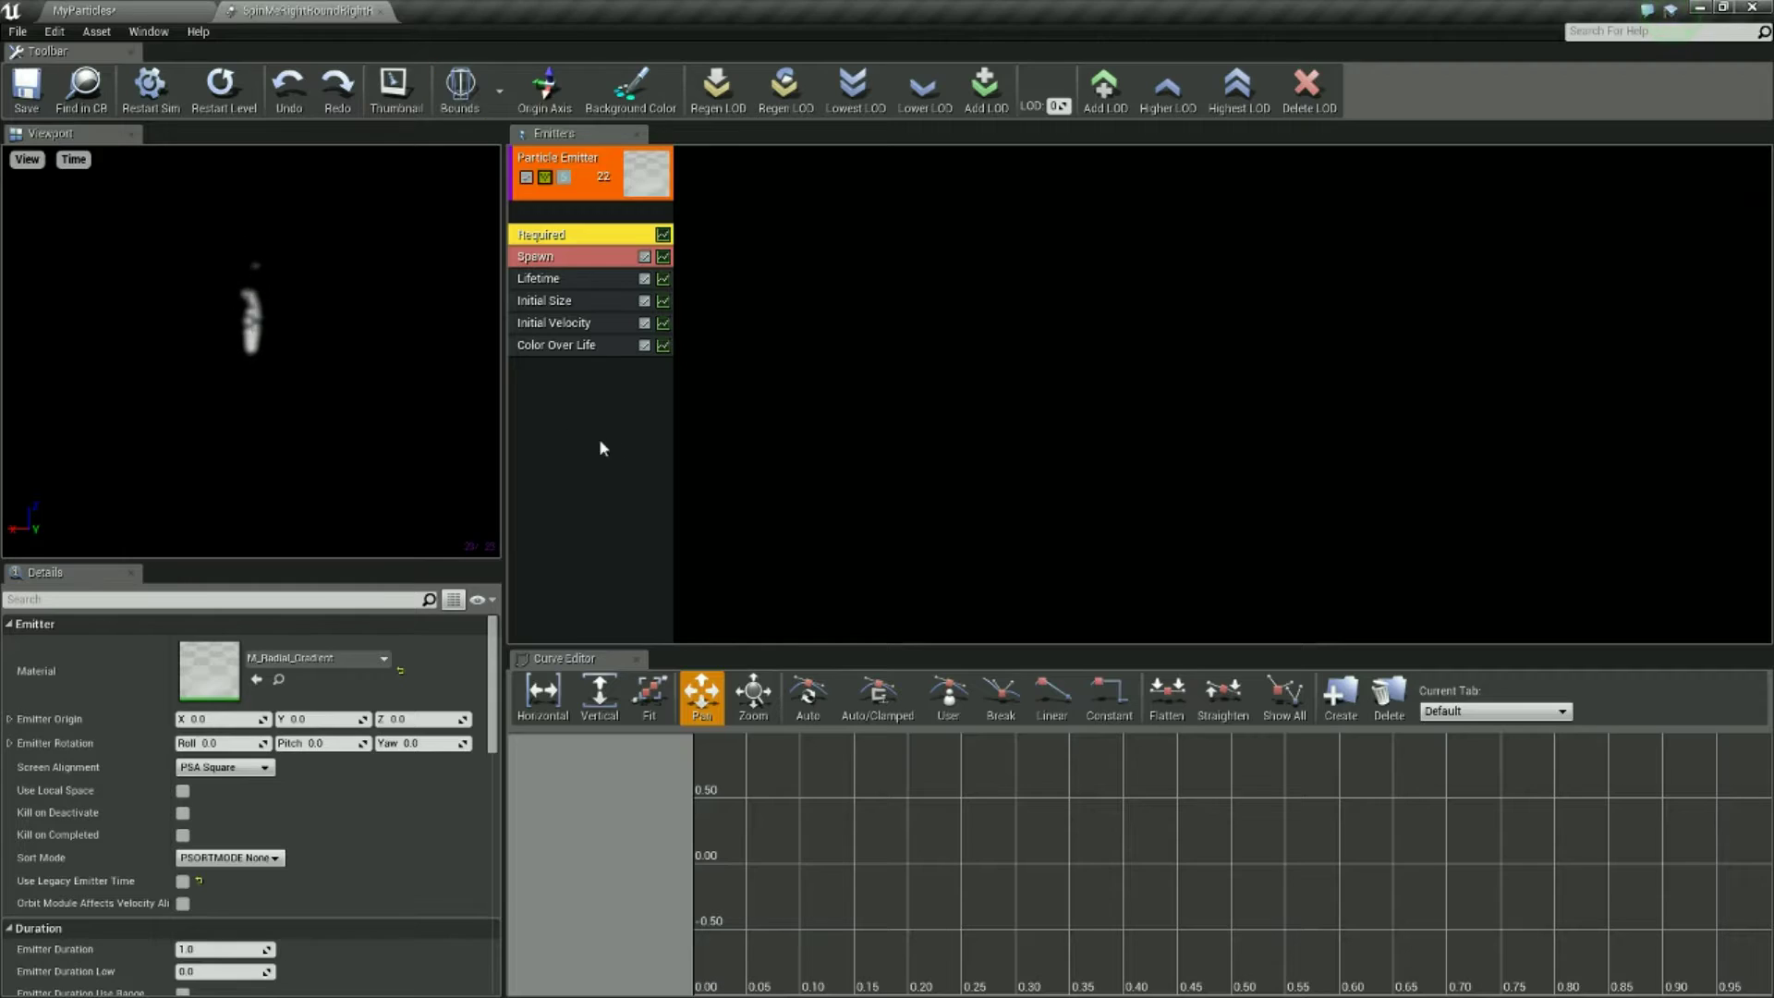
# Add GPU Sprites type data to the particle emitter and display its settings.
pyautogui.rightClick(590, 370)
pyautogui.click(547, 375)
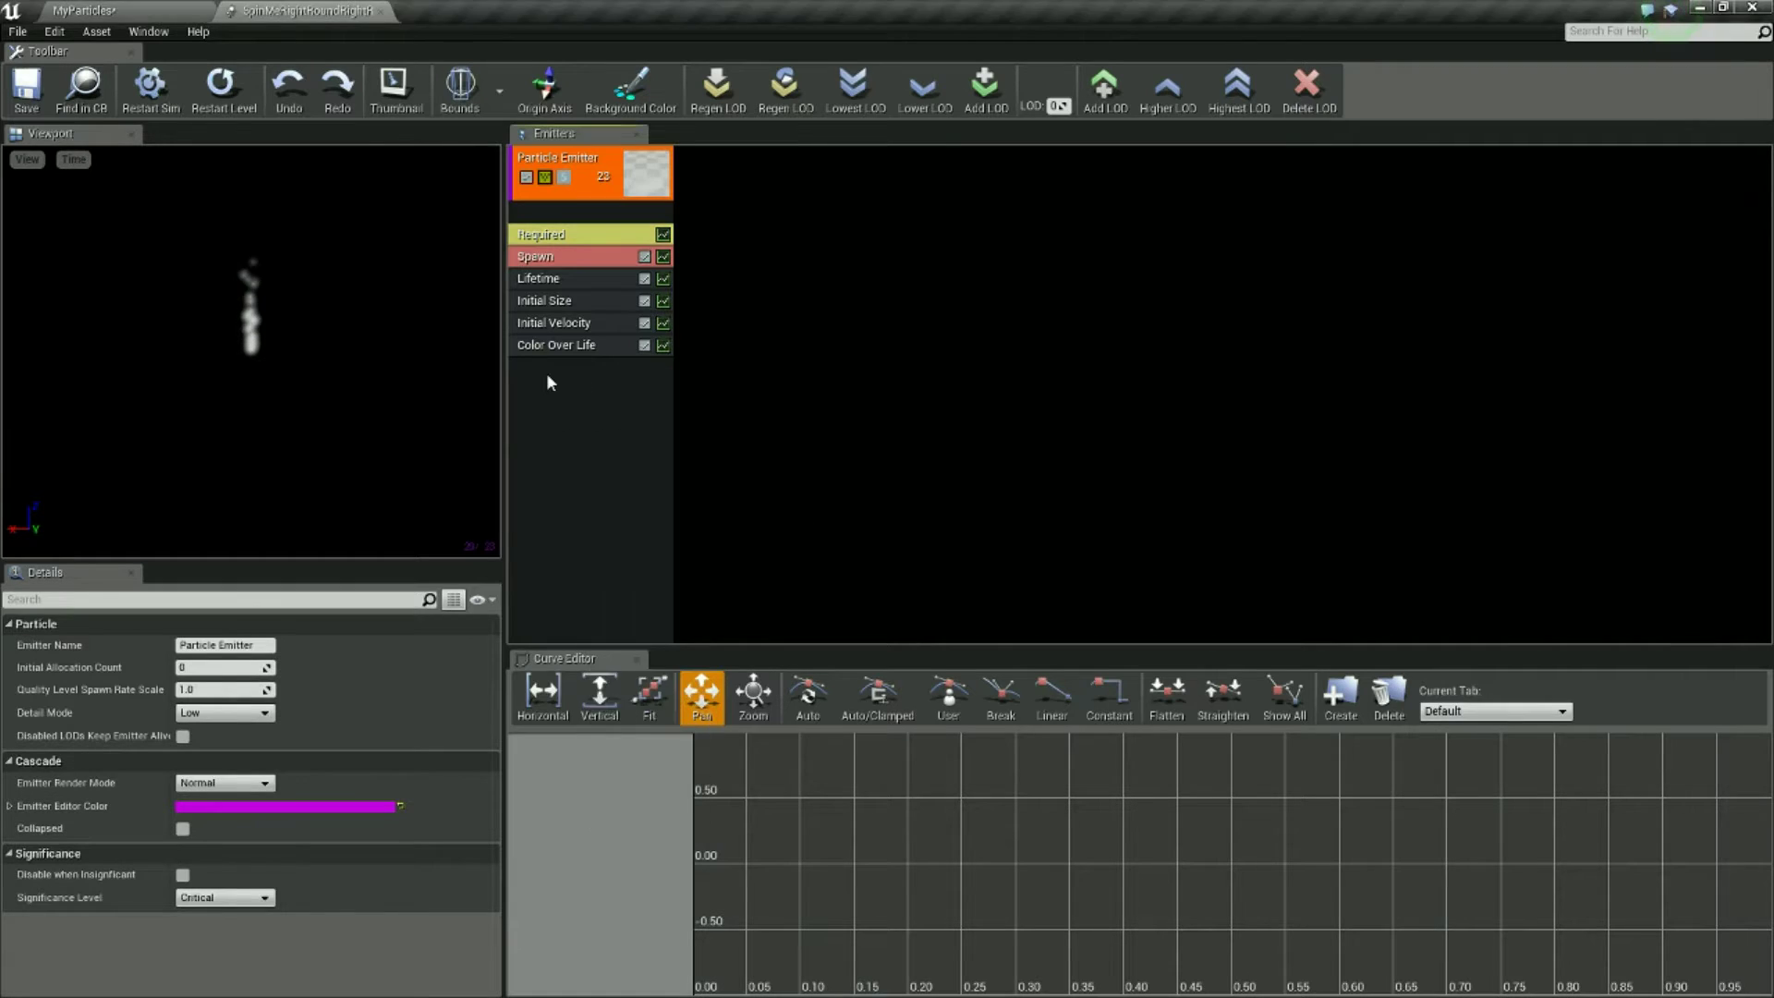
pyautogui.rightClick(547, 375)
pyautogui.click(320, 9)
pyautogui.rightClick(594, 392)
pyautogui.moveTo(671, 463)
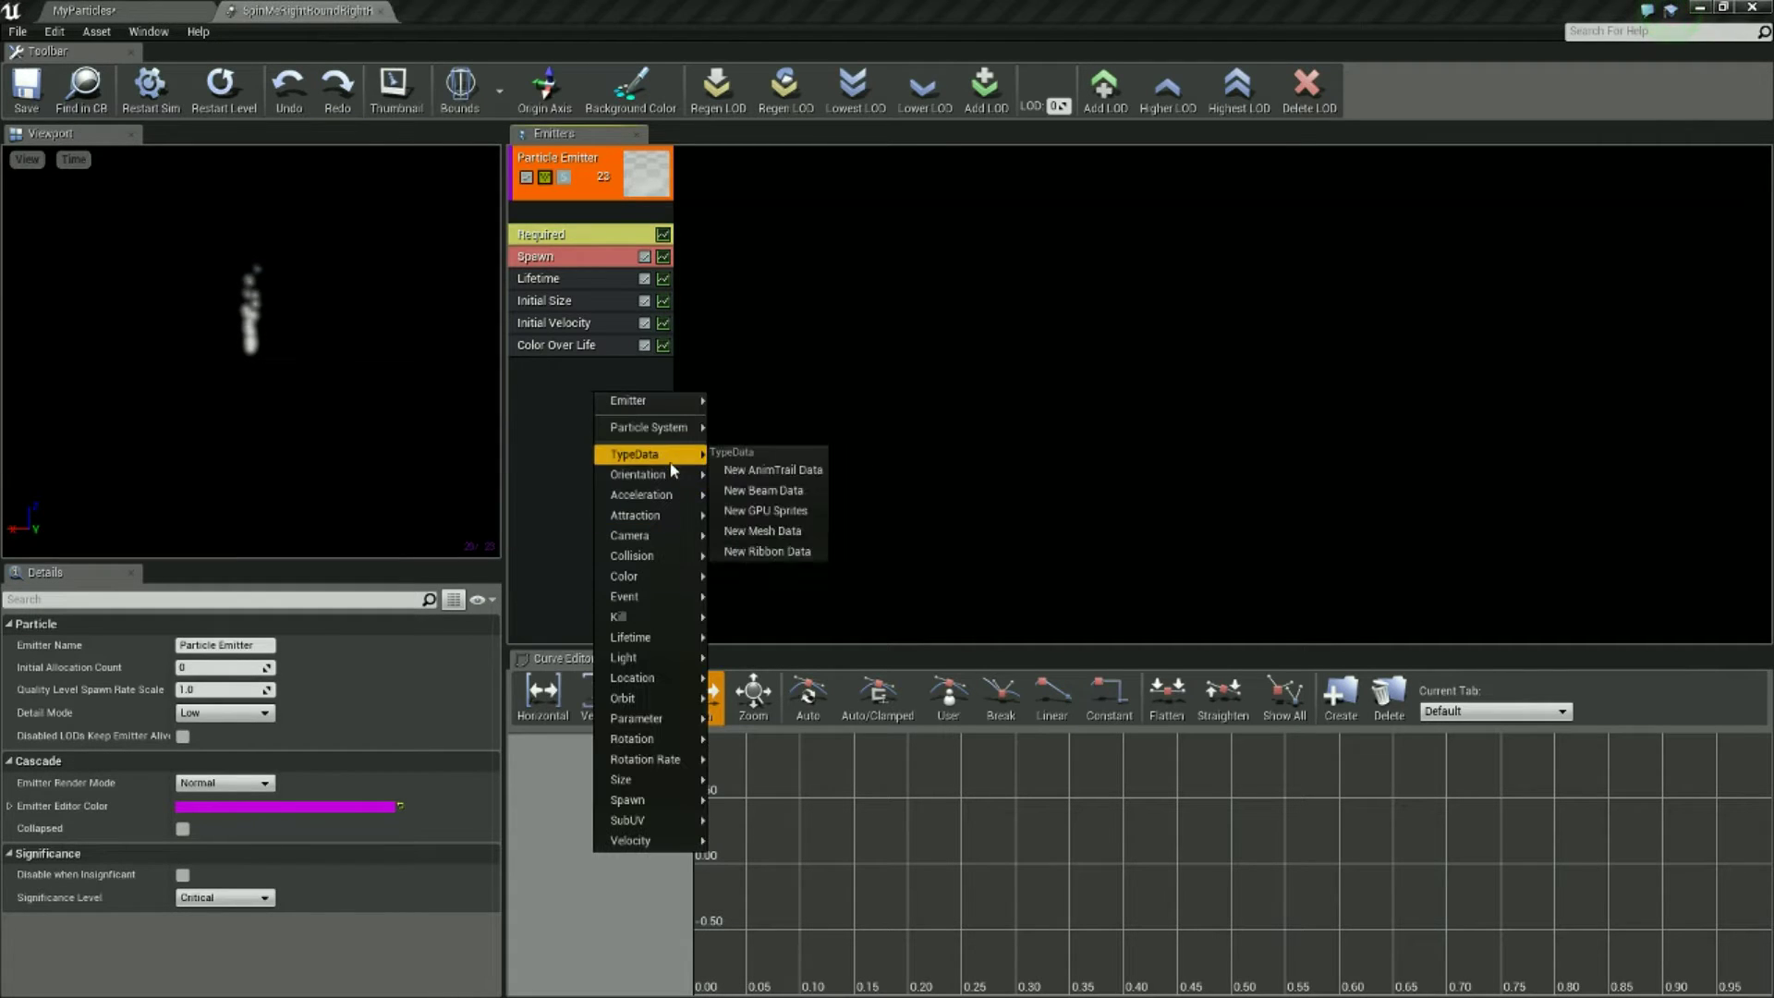
pyautogui.click(766, 511)
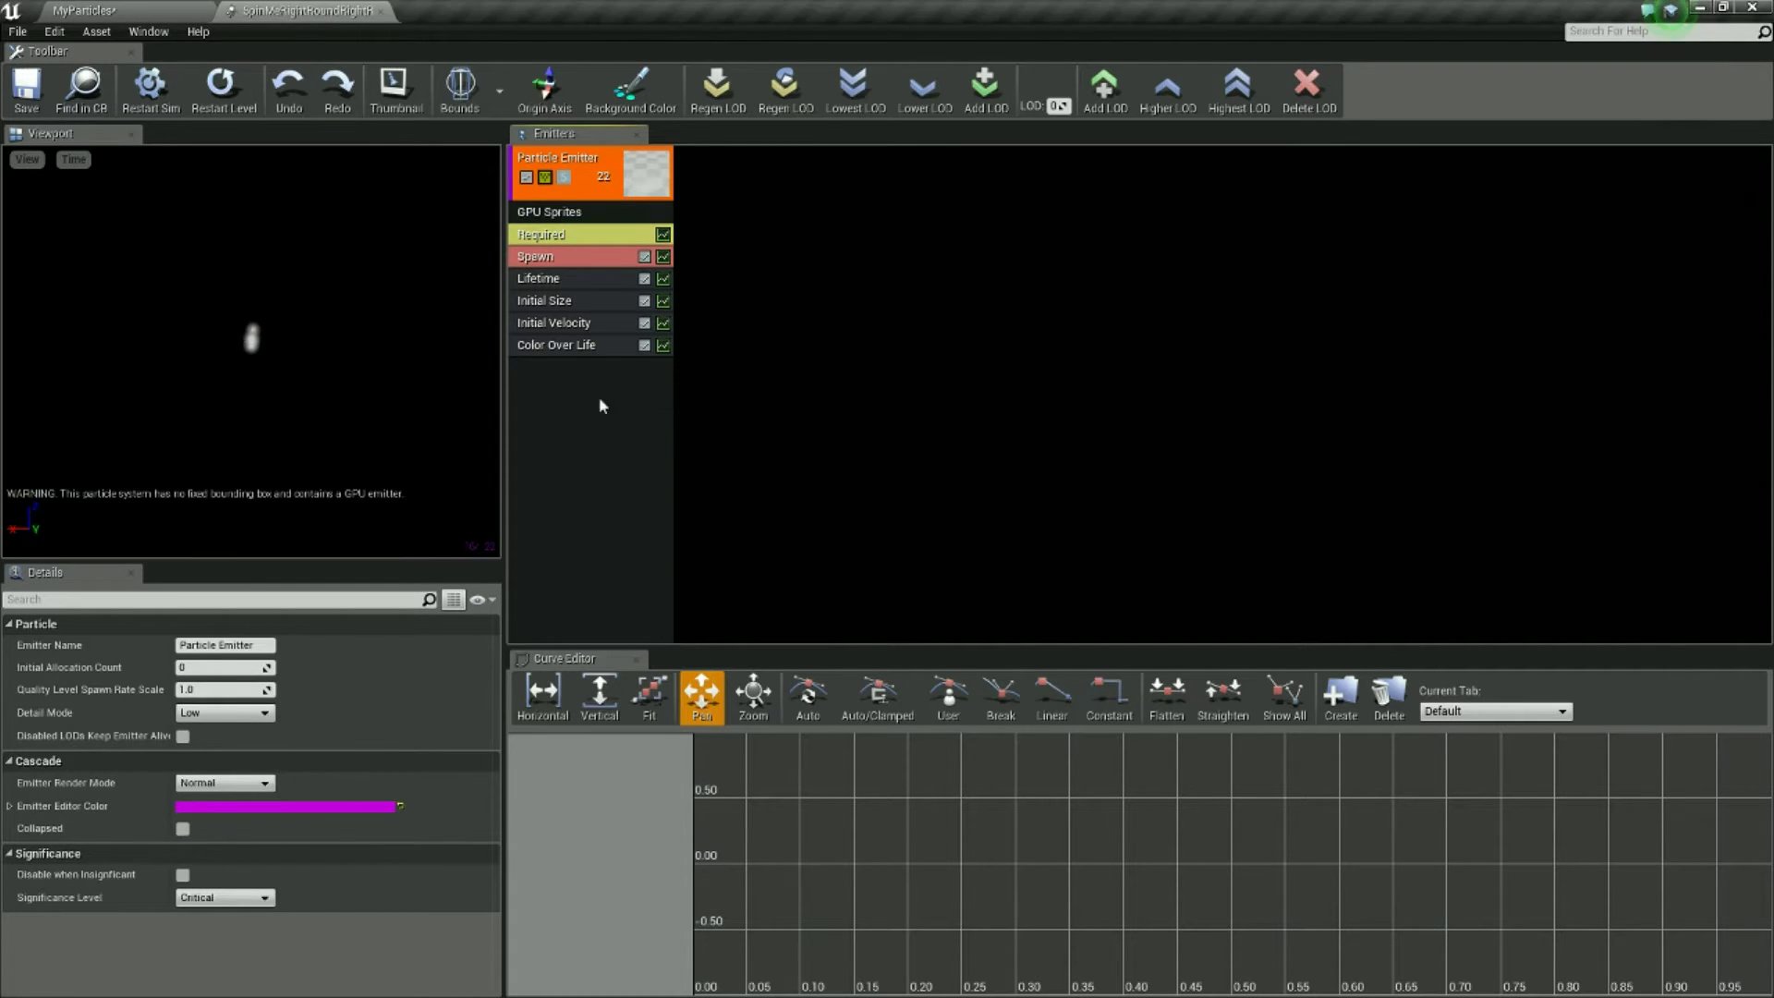
pyautogui.click(574, 214)
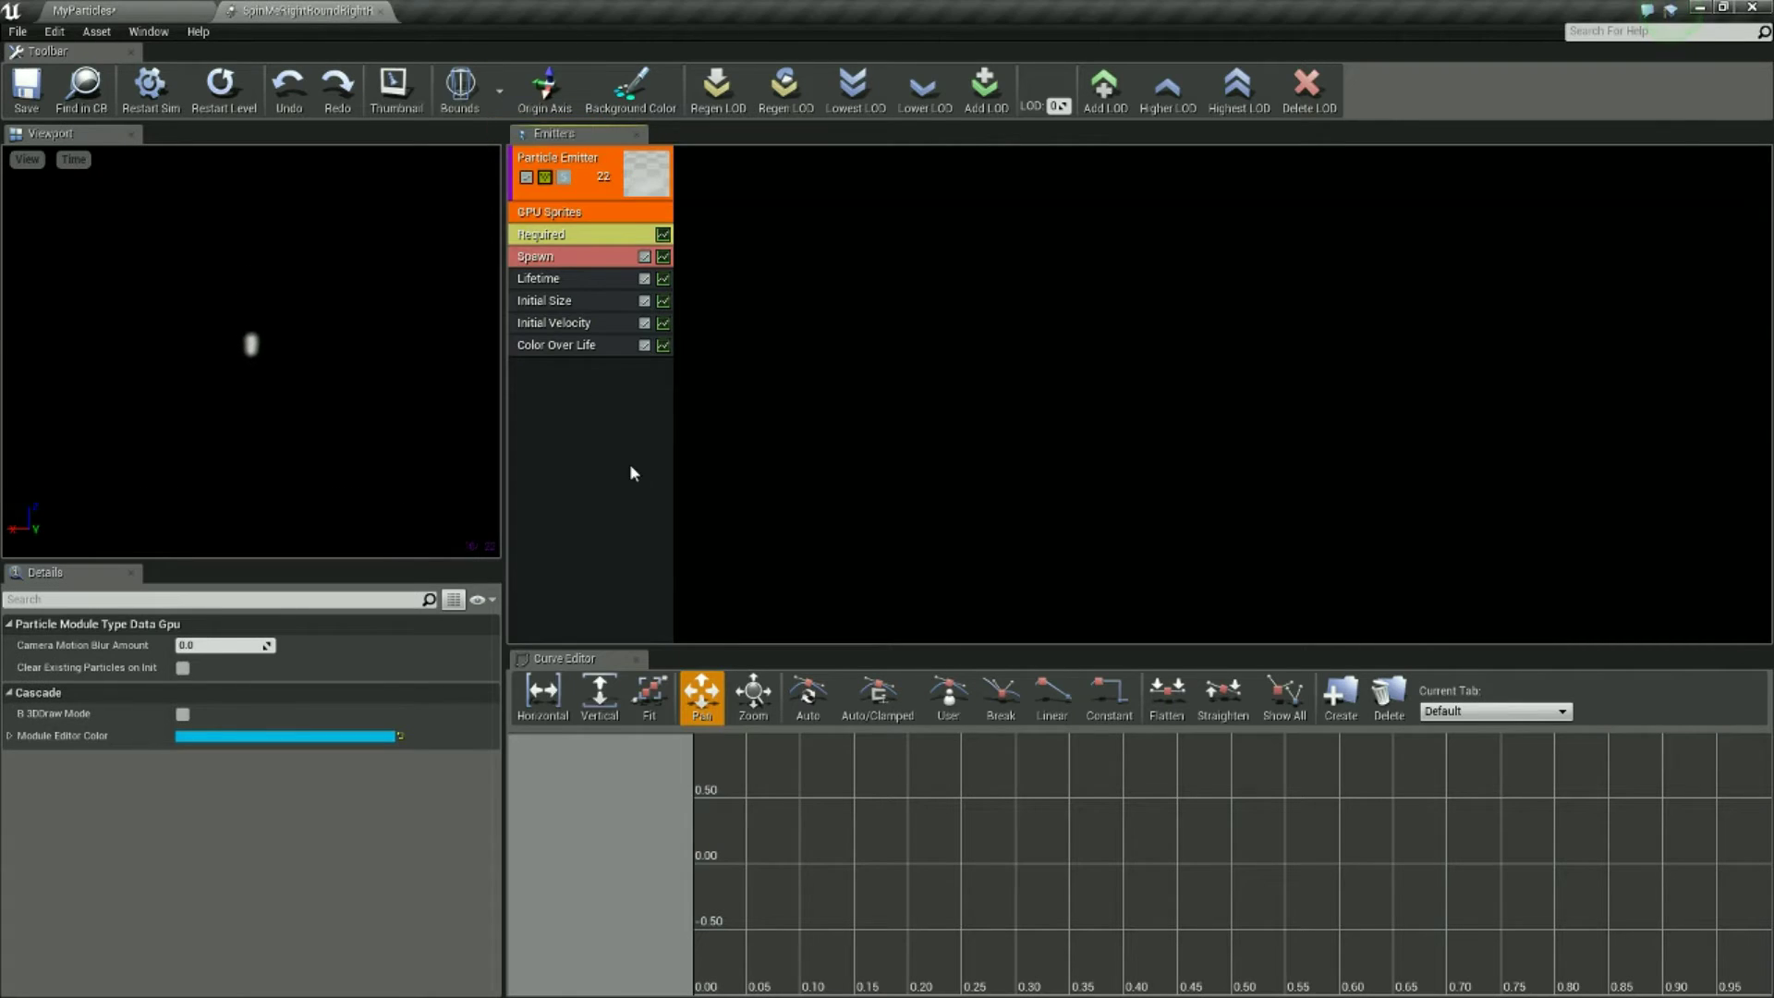
# Add a Local Vector Field module to the particle emitter.
pyautogui.click(594, 402)
pyautogui.rightClick(606, 380)
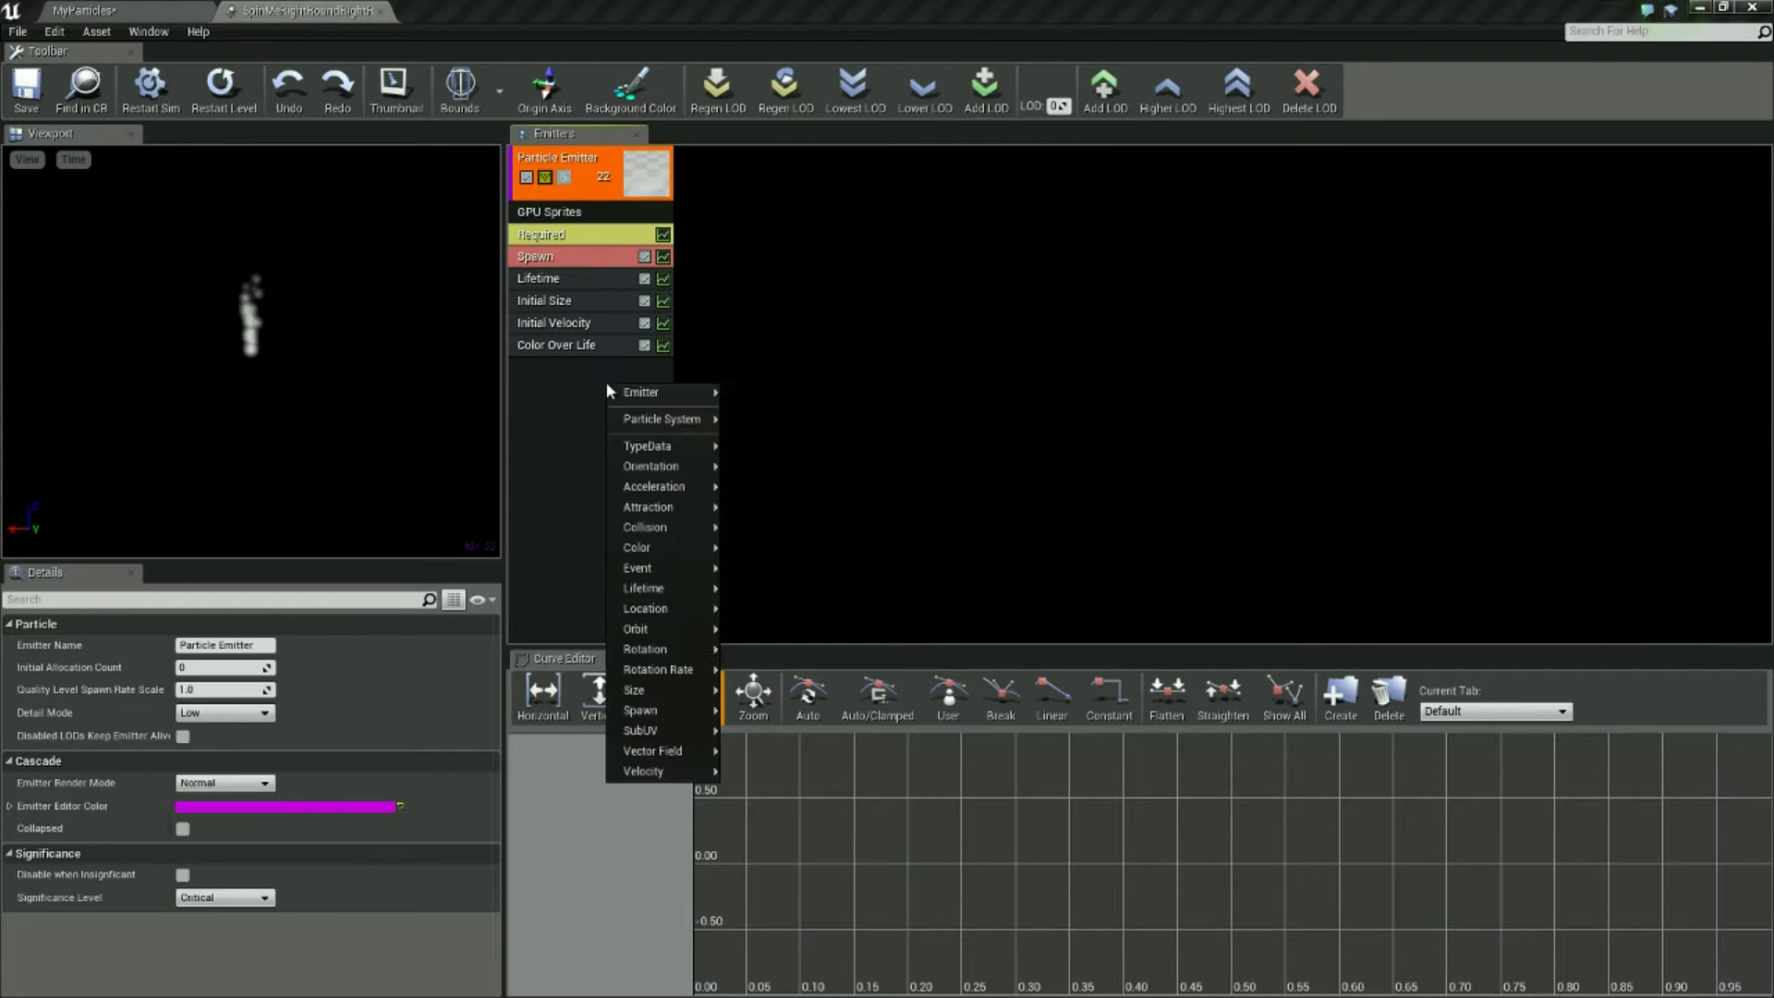
pyautogui.moveTo(689, 755)
pyautogui.click(812, 772)
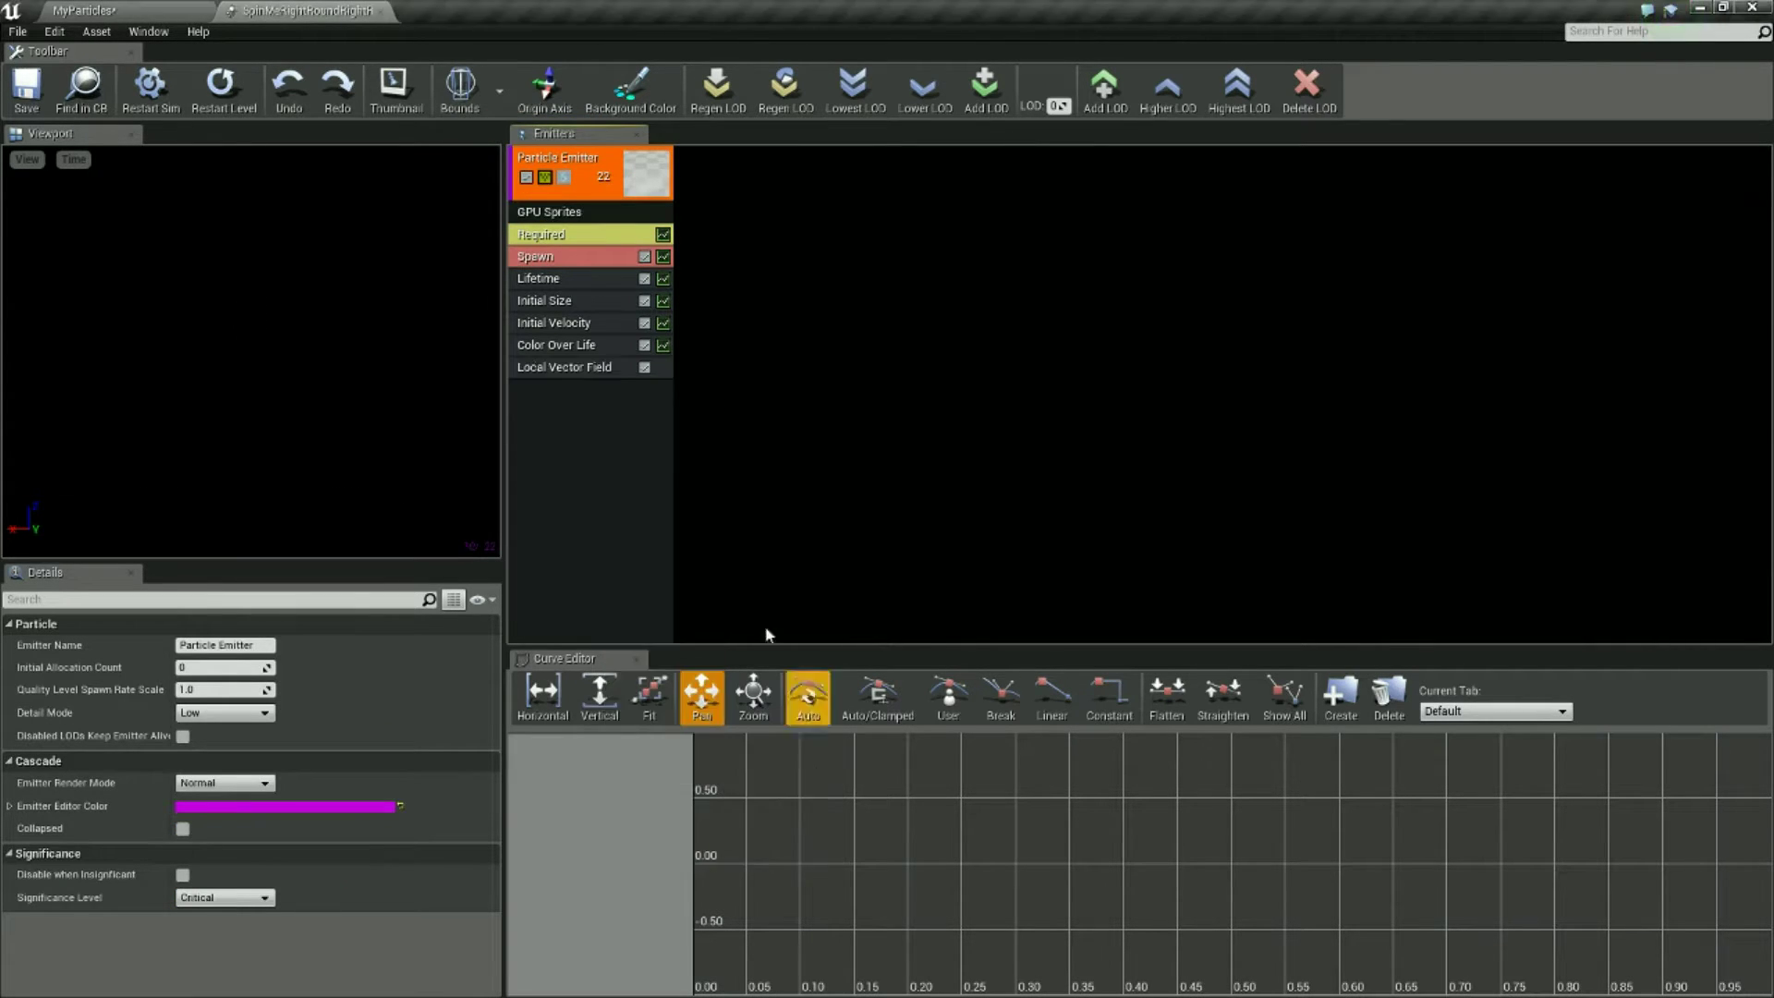
# Assign TornaduuuuuhTutorial as the local vector field and set its relative scale to 10 on X, Y and Z.
pyautogui.click(242, 646)
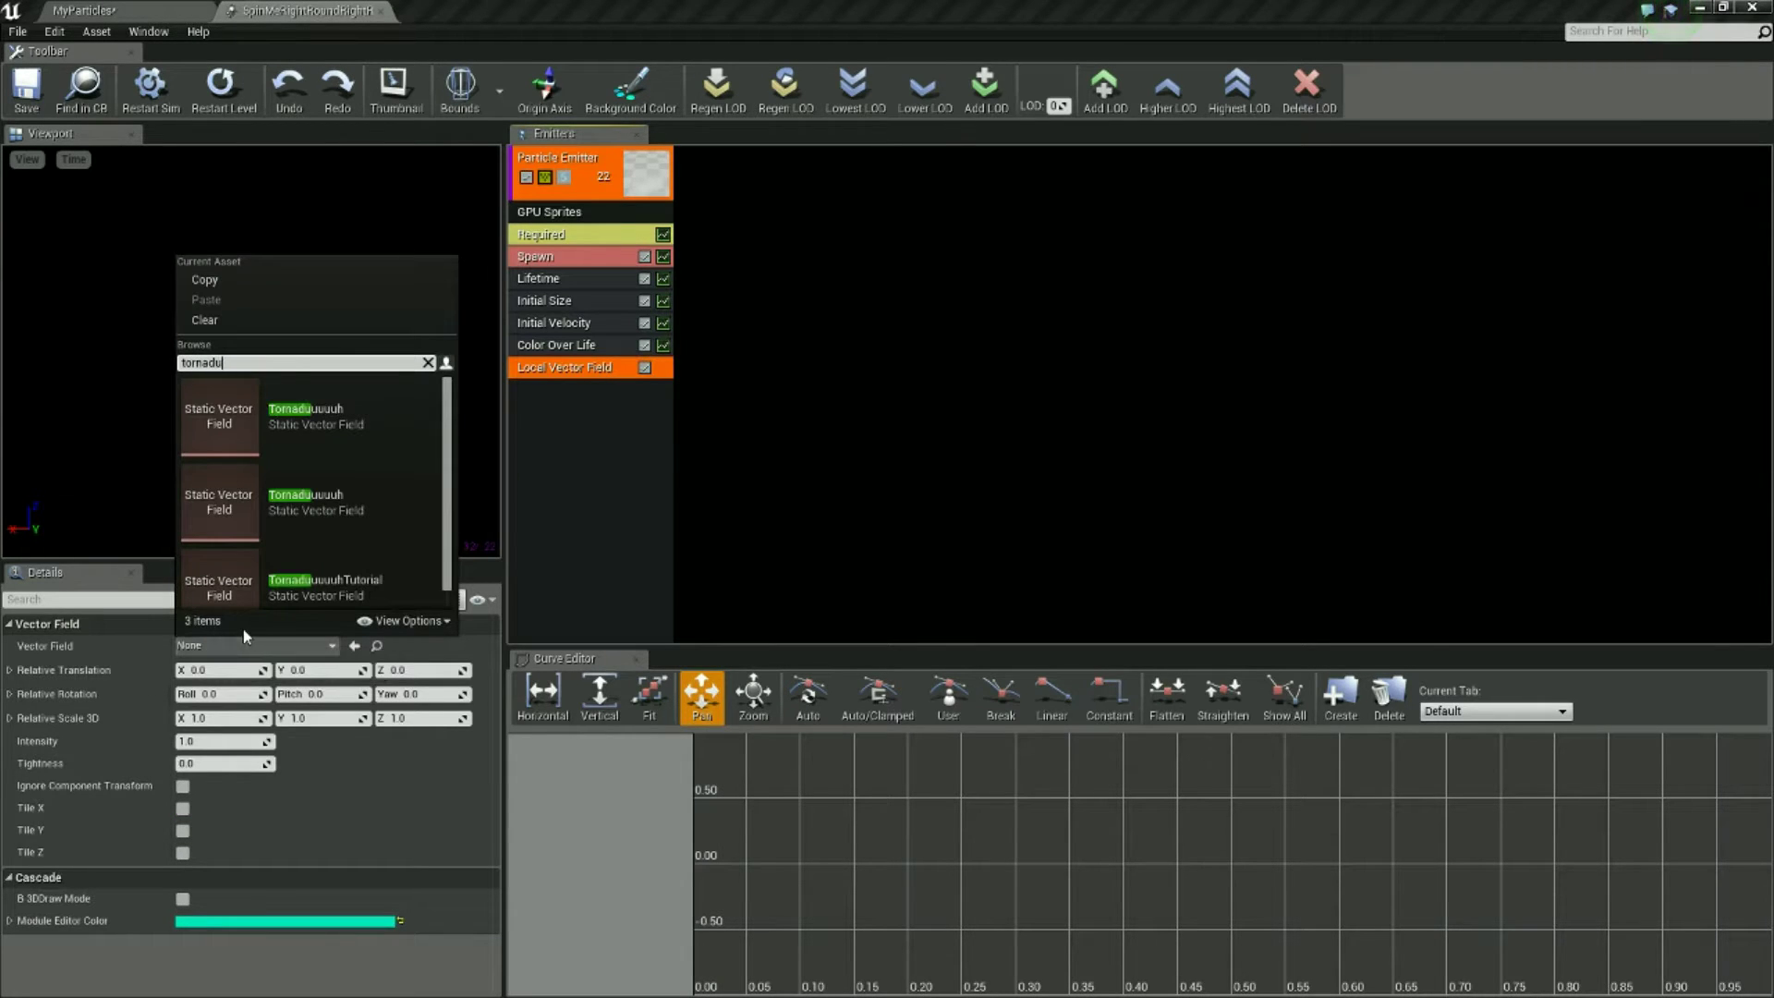
pyautogui.click(365, 580)
pyautogui.moveTo(330, 336); pyautogui.dragTo(309, 486)
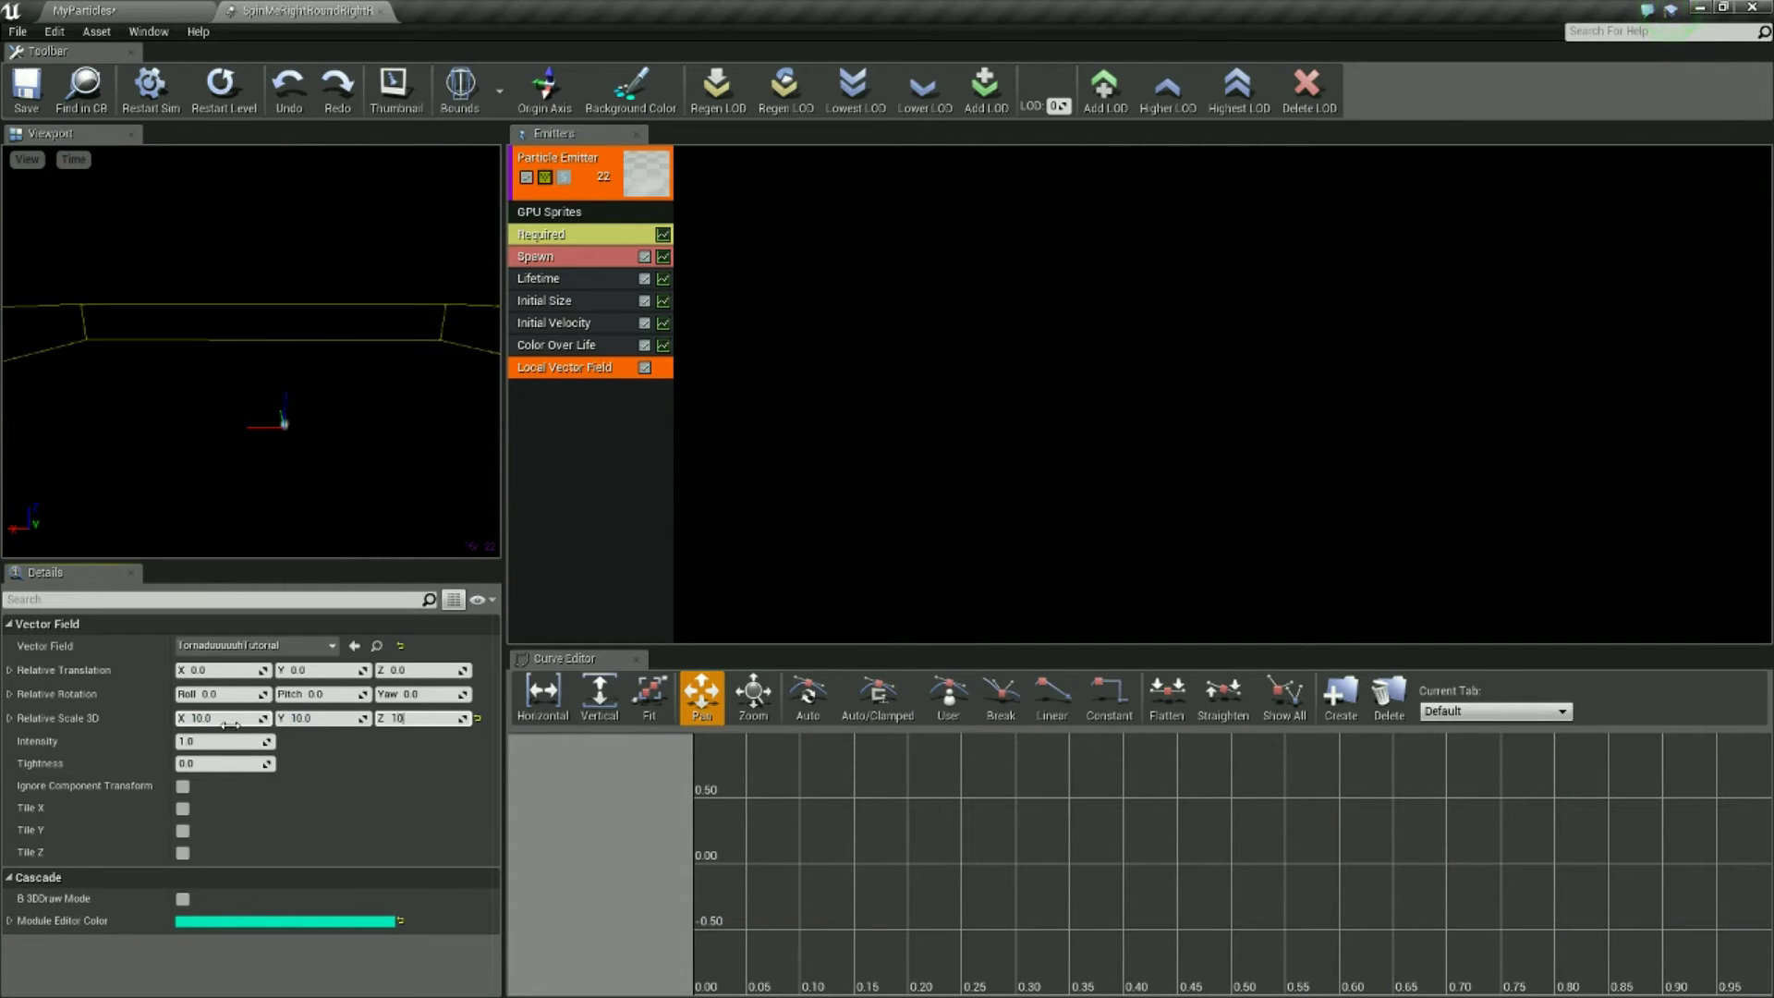
pyautogui.moveTo(305, 448); pyautogui.dragTo(285, 409, button='right')
# Set the minimum particle lifetime to 15 and the constant spawn rate to 60000.
pyautogui.click(565, 278)
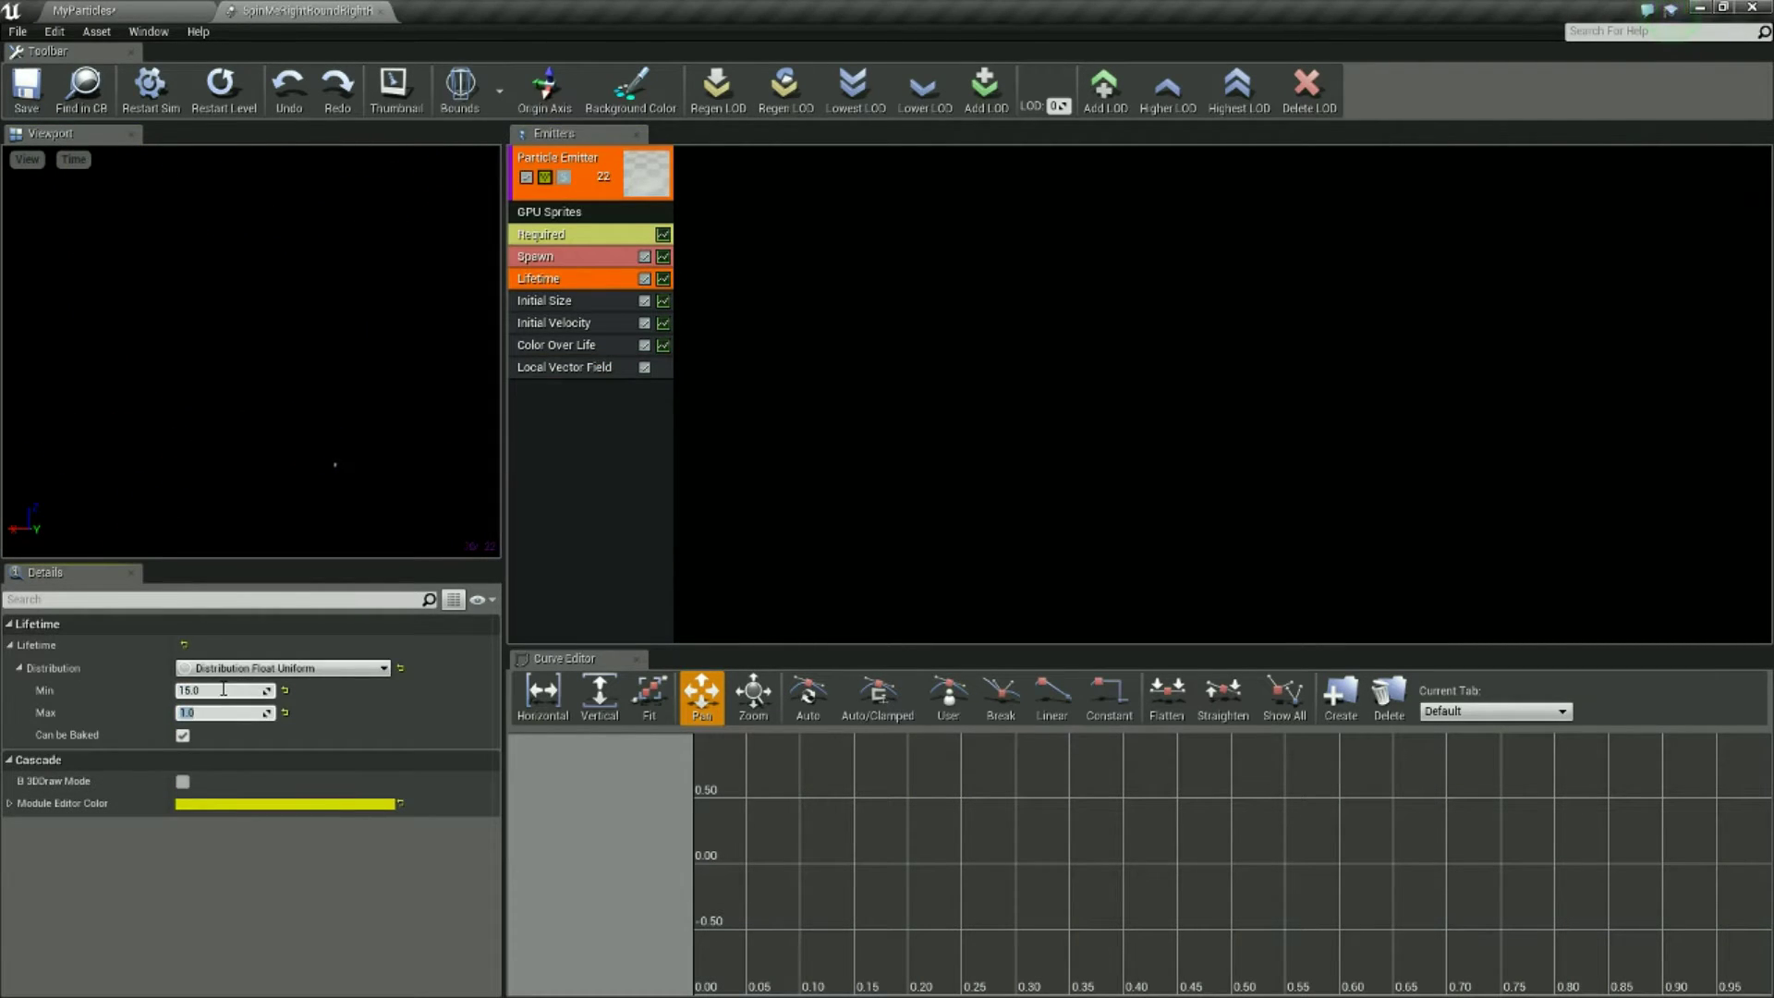
pyautogui.click(569, 258)
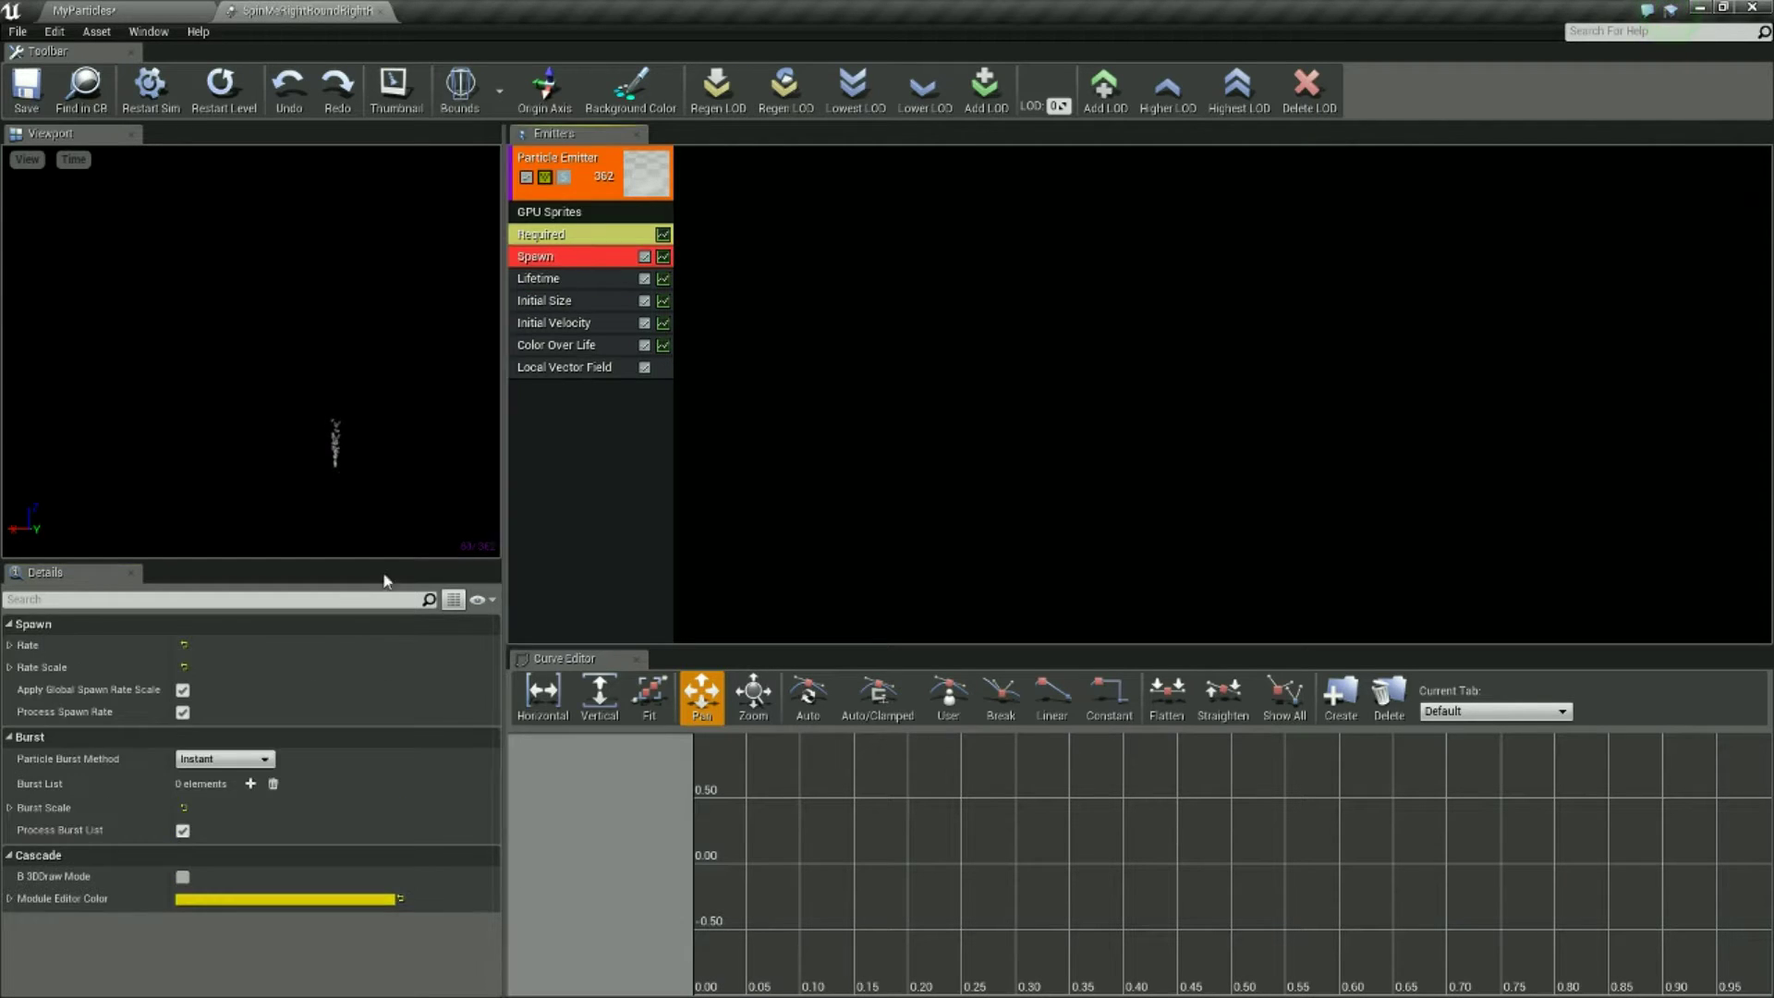
pyautogui.click(241, 688)
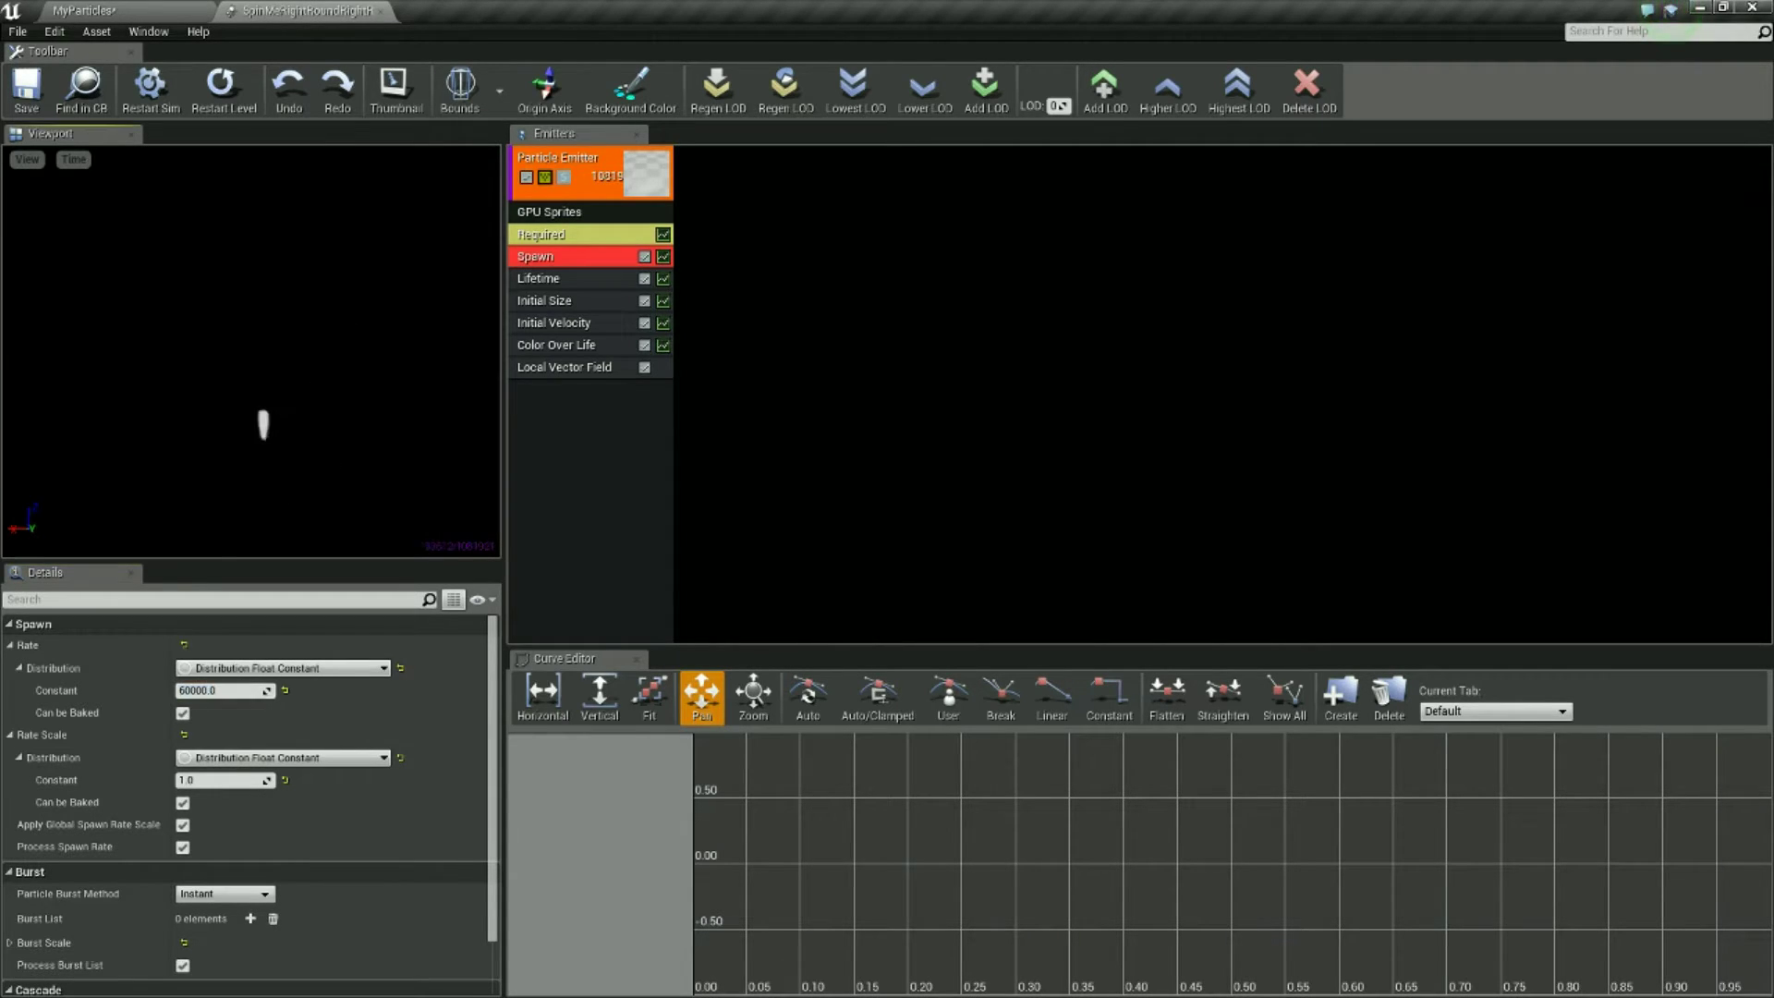
# Set the local vector field's intensity to 600 and its tightness to 0.03, and inspect the particle flow.
pyautogui.rightClick(566, 390)
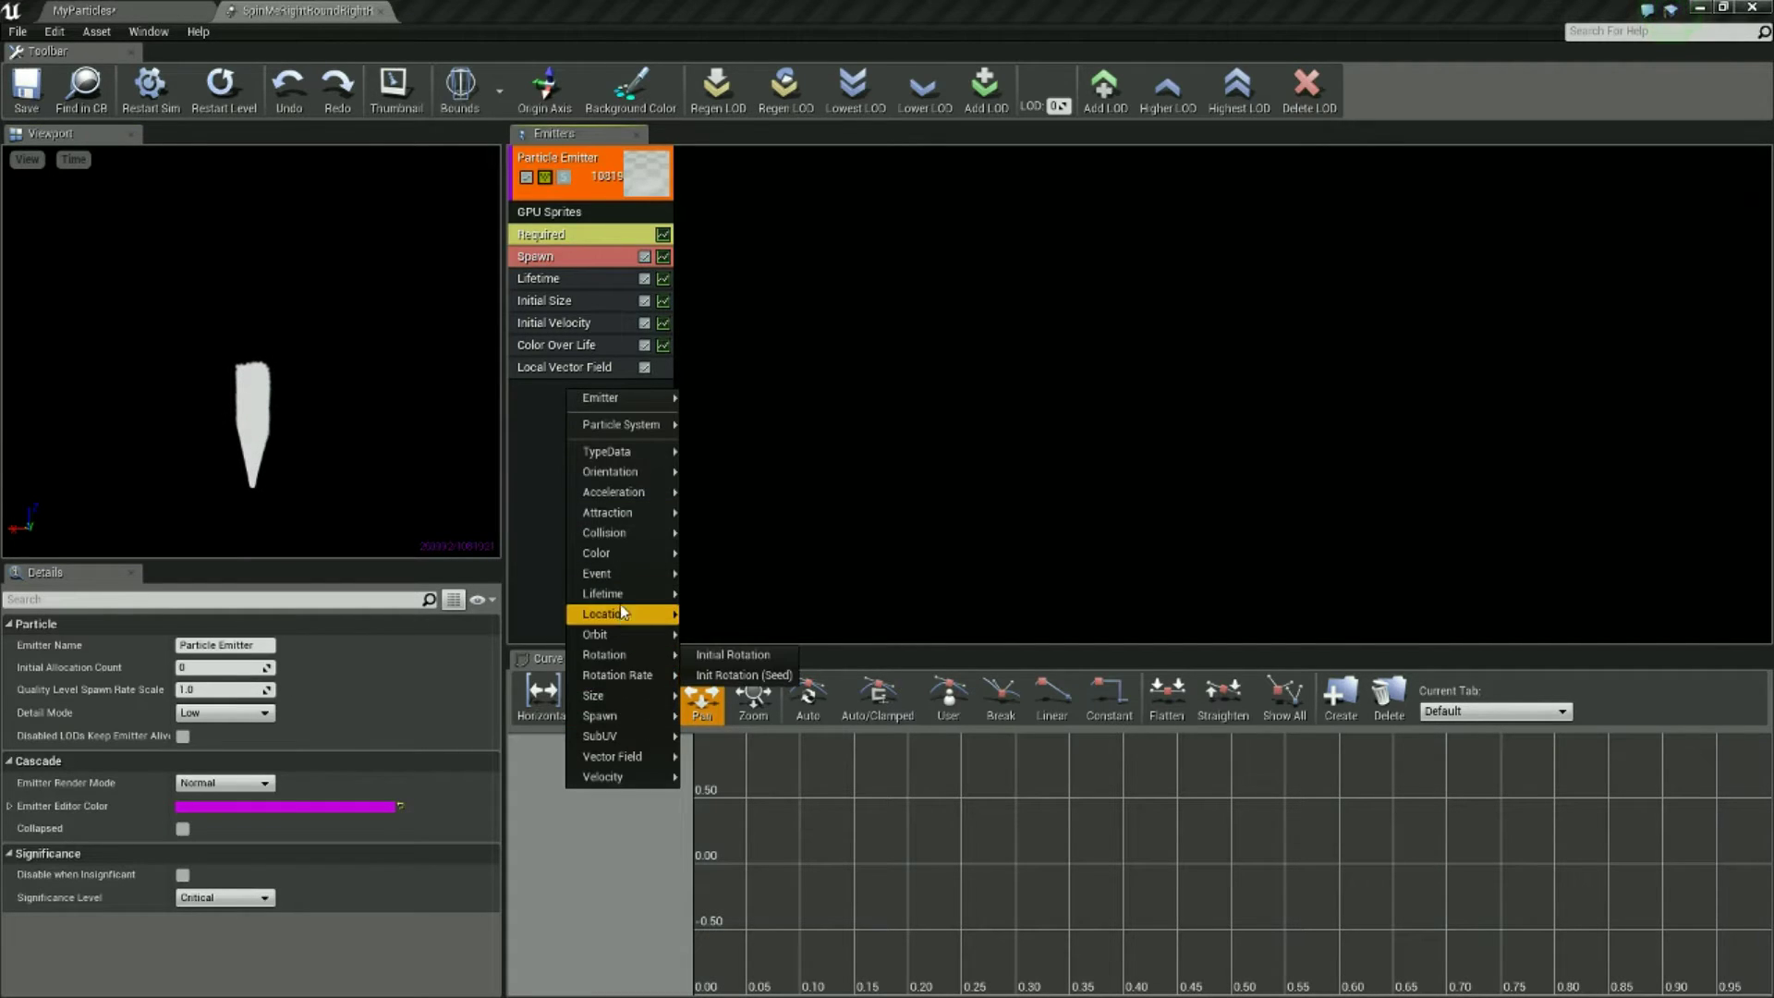
pyautogui.click(551, 420)
pyautogui.click(557, 364)
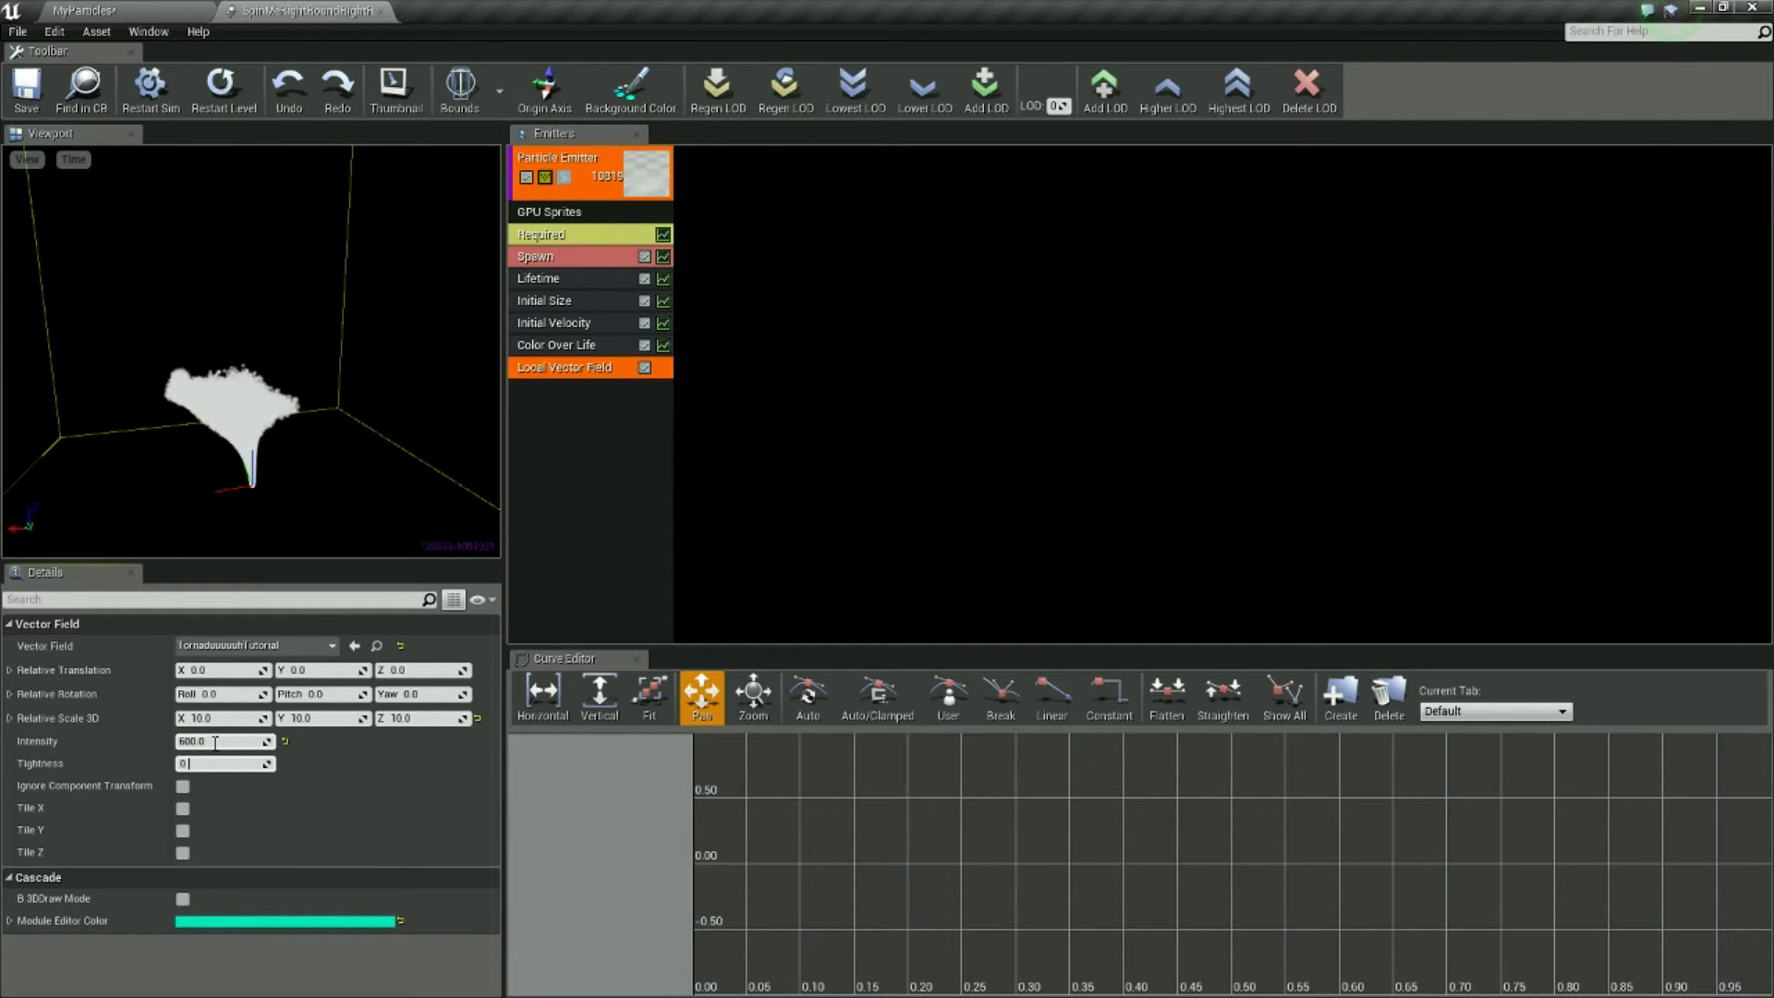
pyautogui.press('Return')
pyautogui.moveTo(237, 462); pyautogui.dragTo(216, 528)
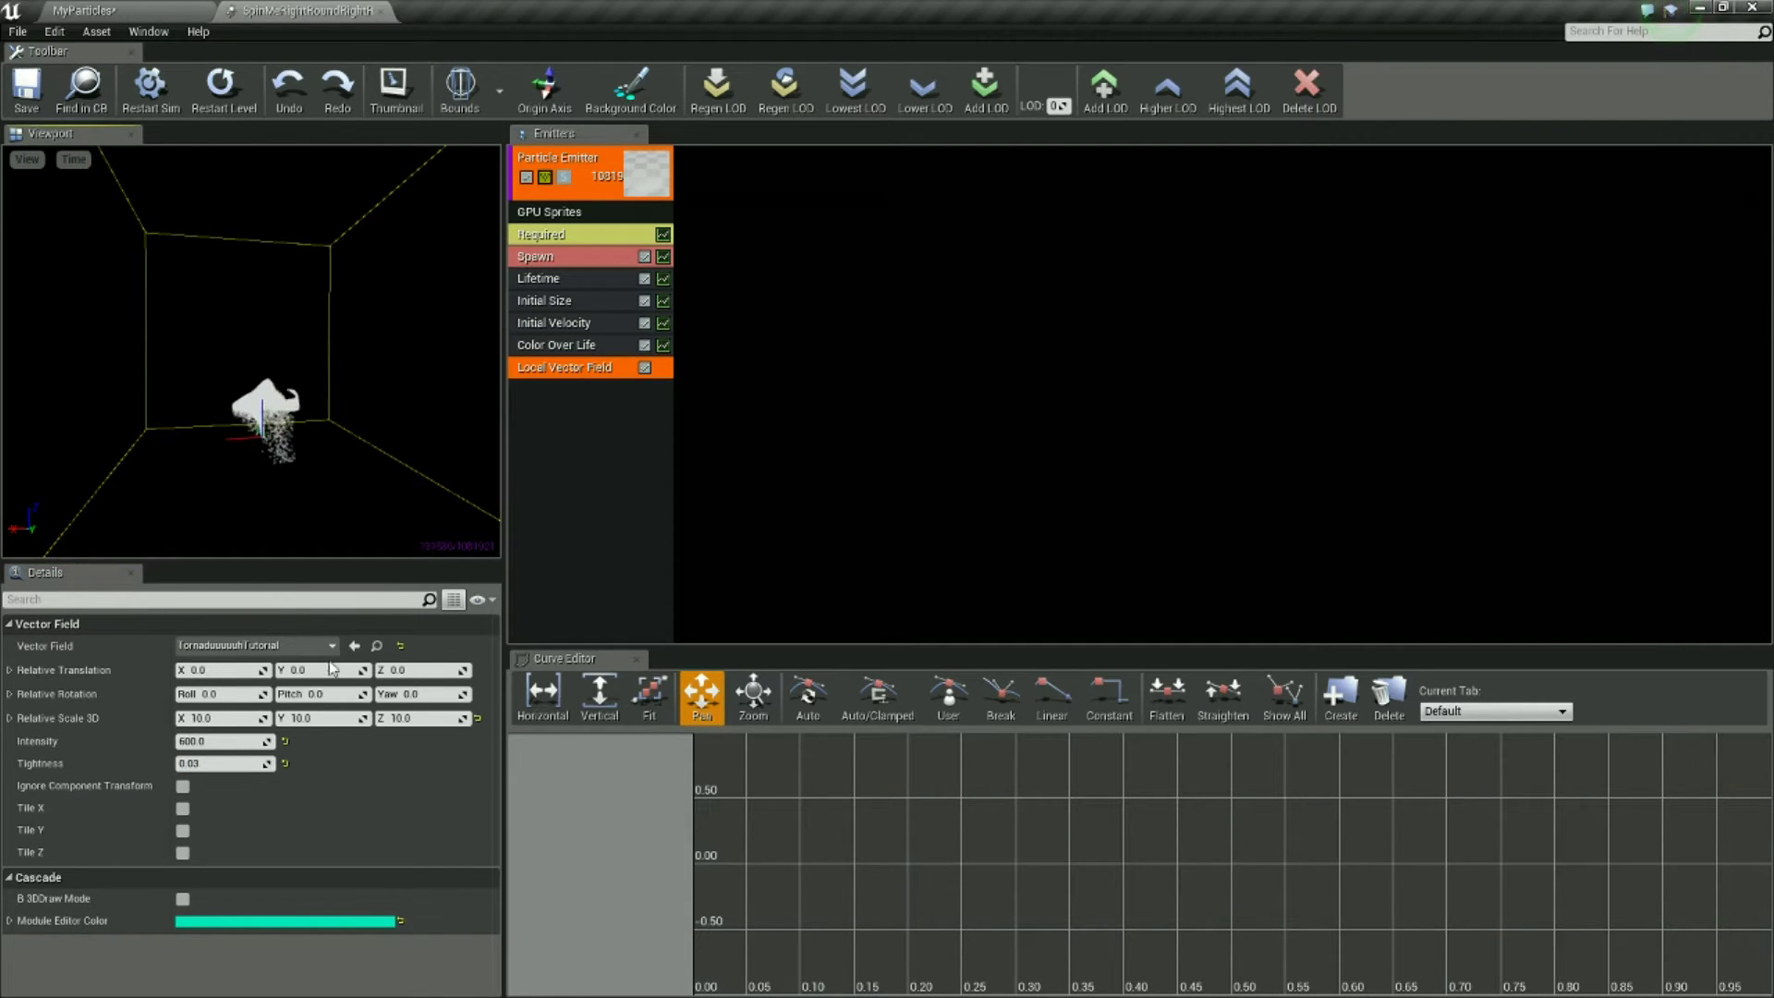
pyautogui.moveTo(222, 462)
pyautogui.mouseDown()
pyautogui.moveTo(331, 452)
pyautogui.moveTo(255, 455)
pyautogui.mouseUp()
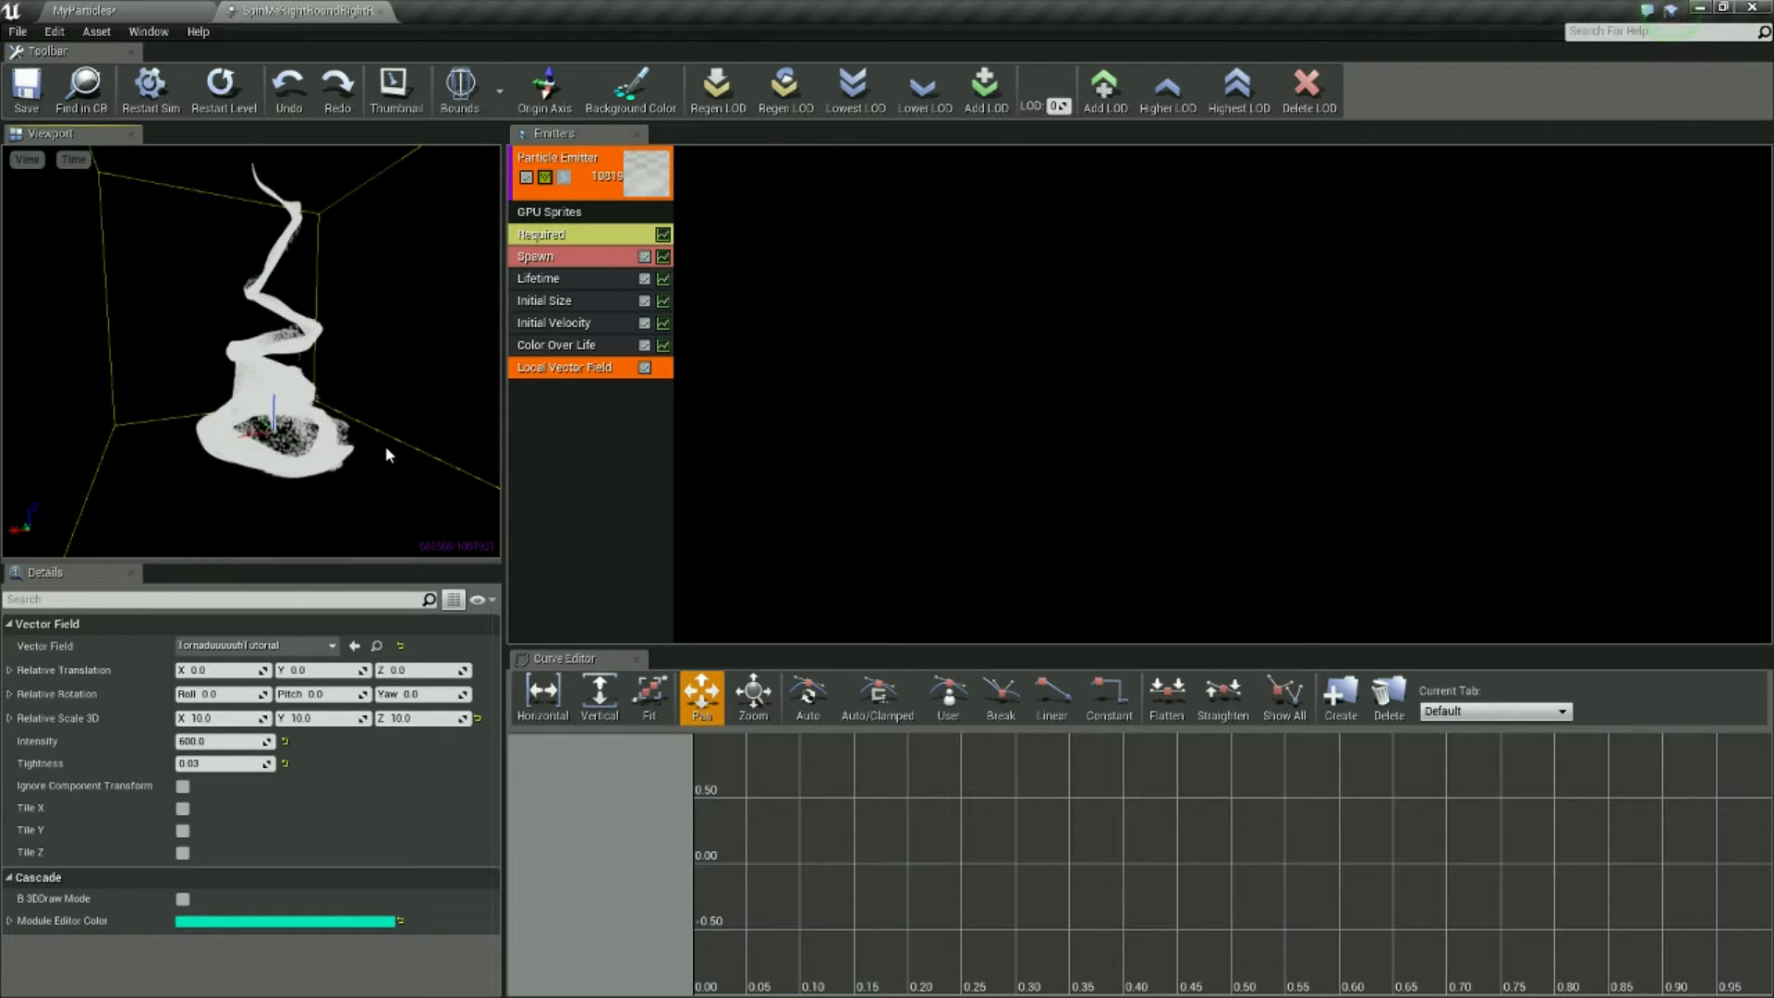
pyautogui.moveTo(396, 443); pyautogui.dragTo(298, 410)
# Set the particles' maximum initial size to 5 on X, Y and Z.
pyautogui.click(596, 301)
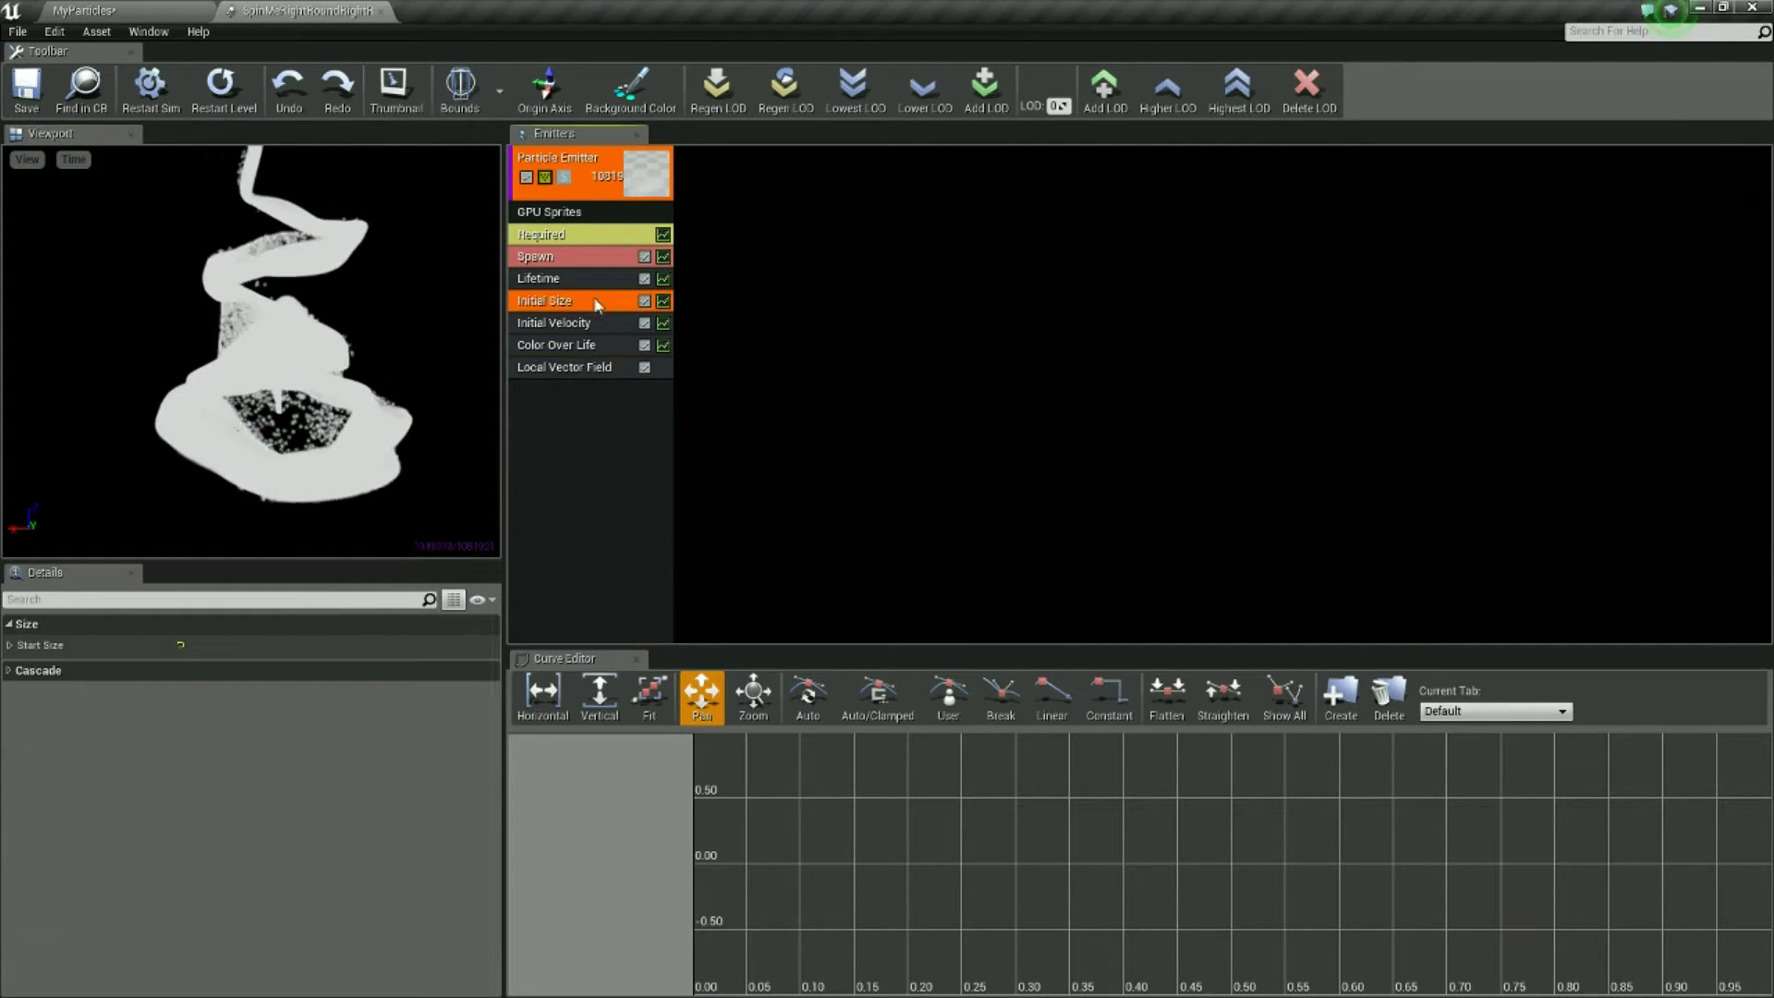
pyautogui.rightClick(264, 621)
pyautogui.click(286, 674)
pyautogui.click(224, 691)
pyautogui.write('5')
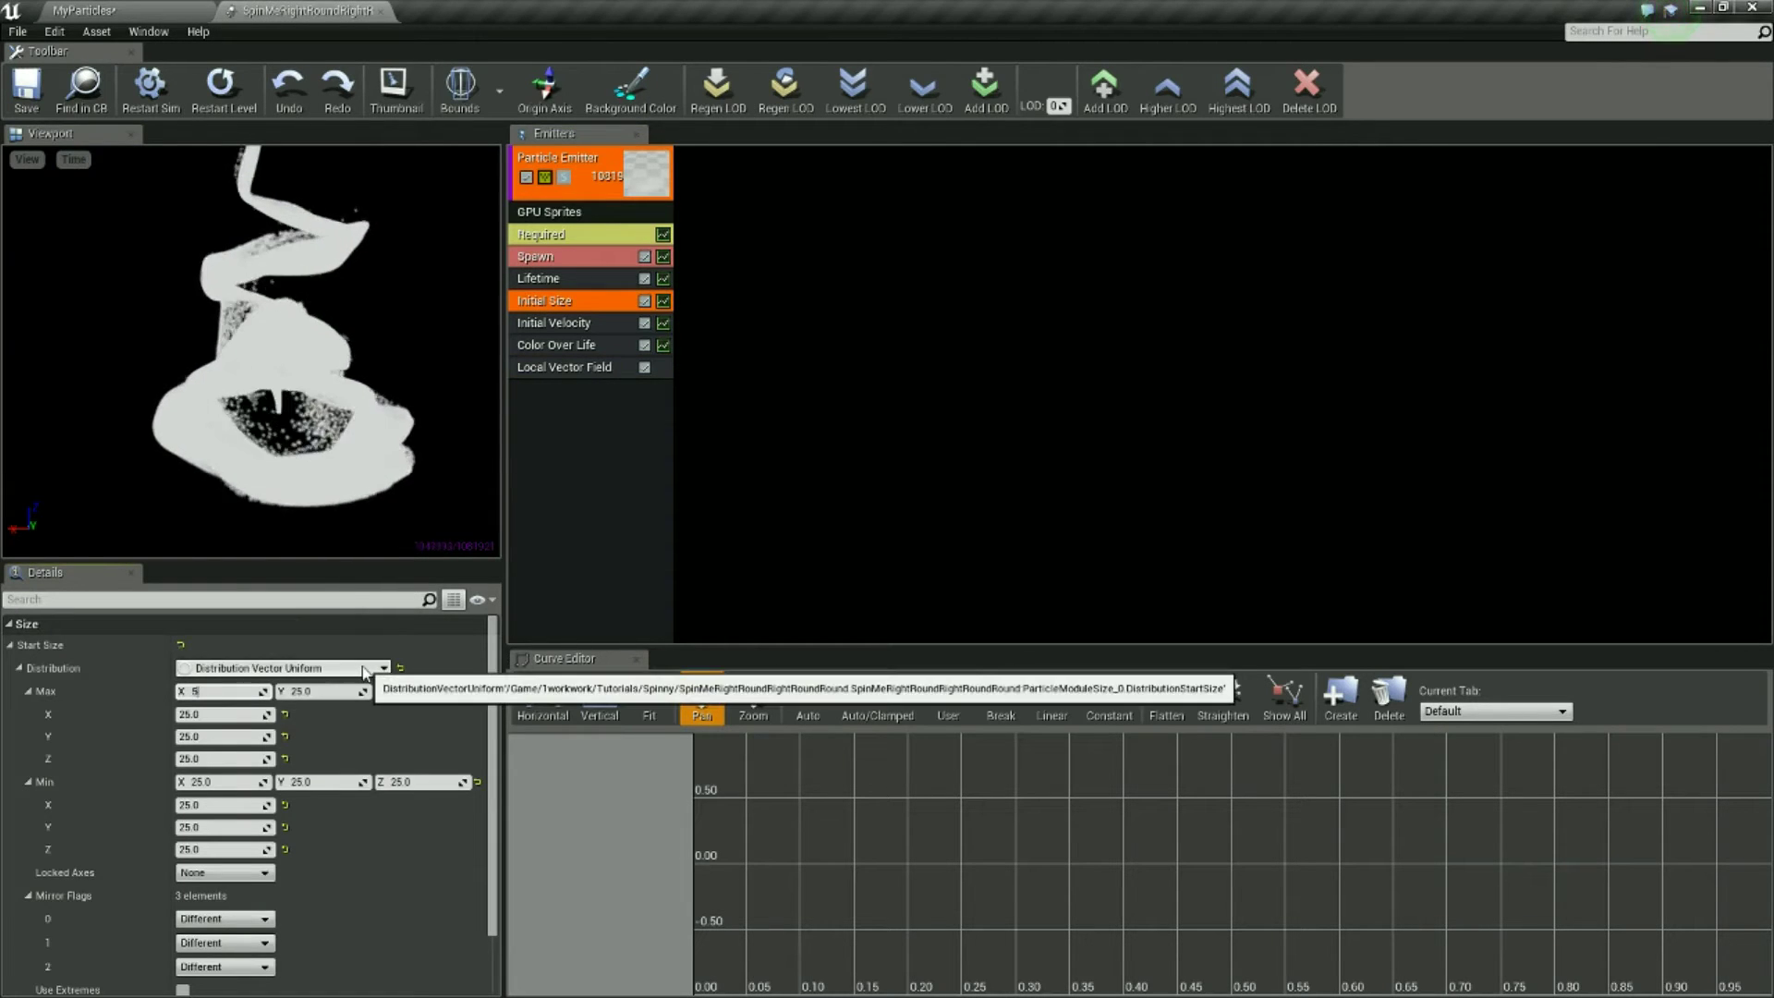
pyautogui.press('Tab')
pyautogui.write('5')
pyautogui.press('Tab')
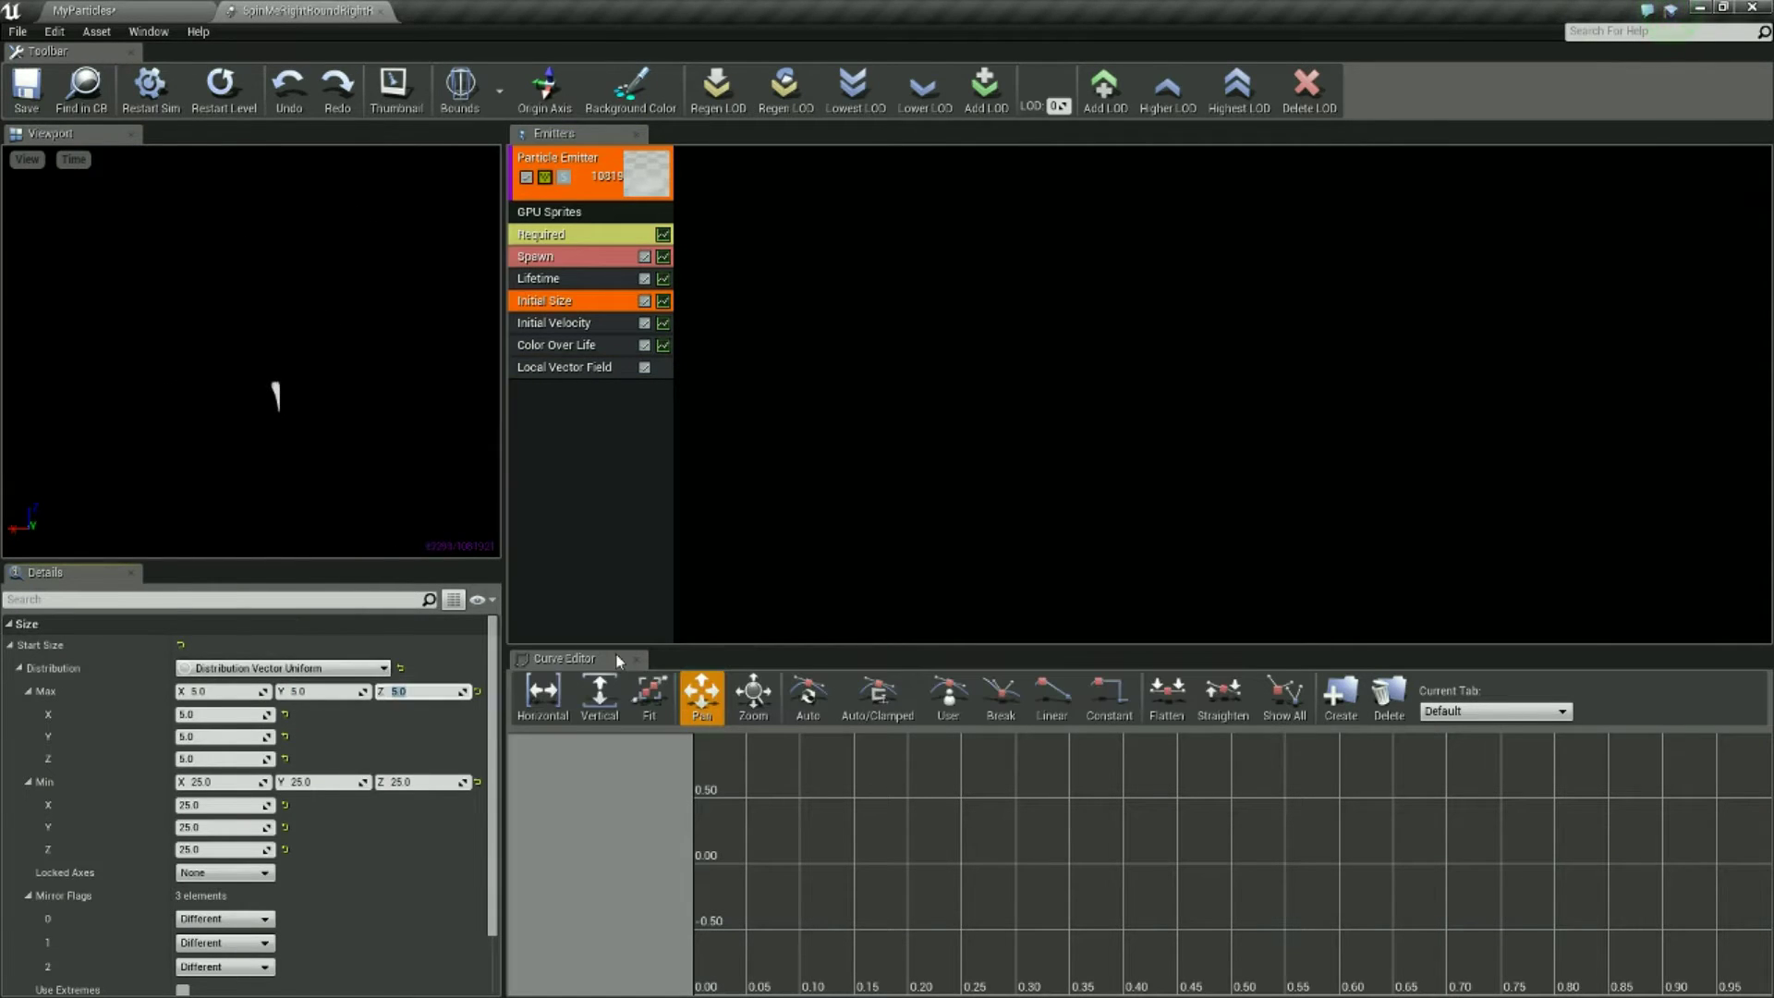
# Set the particles' minimum initial size to 2 on X, Y and Z, and inspect the flow.
pyautogui.press('Tab')
pyautogui.press('Tab')
pyautogui.press('Tab')
pyautogui.press('Tab')
pyautogui.write('2')
pyautogui.press('Tab')
pyautogui.write('2')
pyautogui.press('Tab')
pyautogui.write('2')
pyautogui.press('Return')
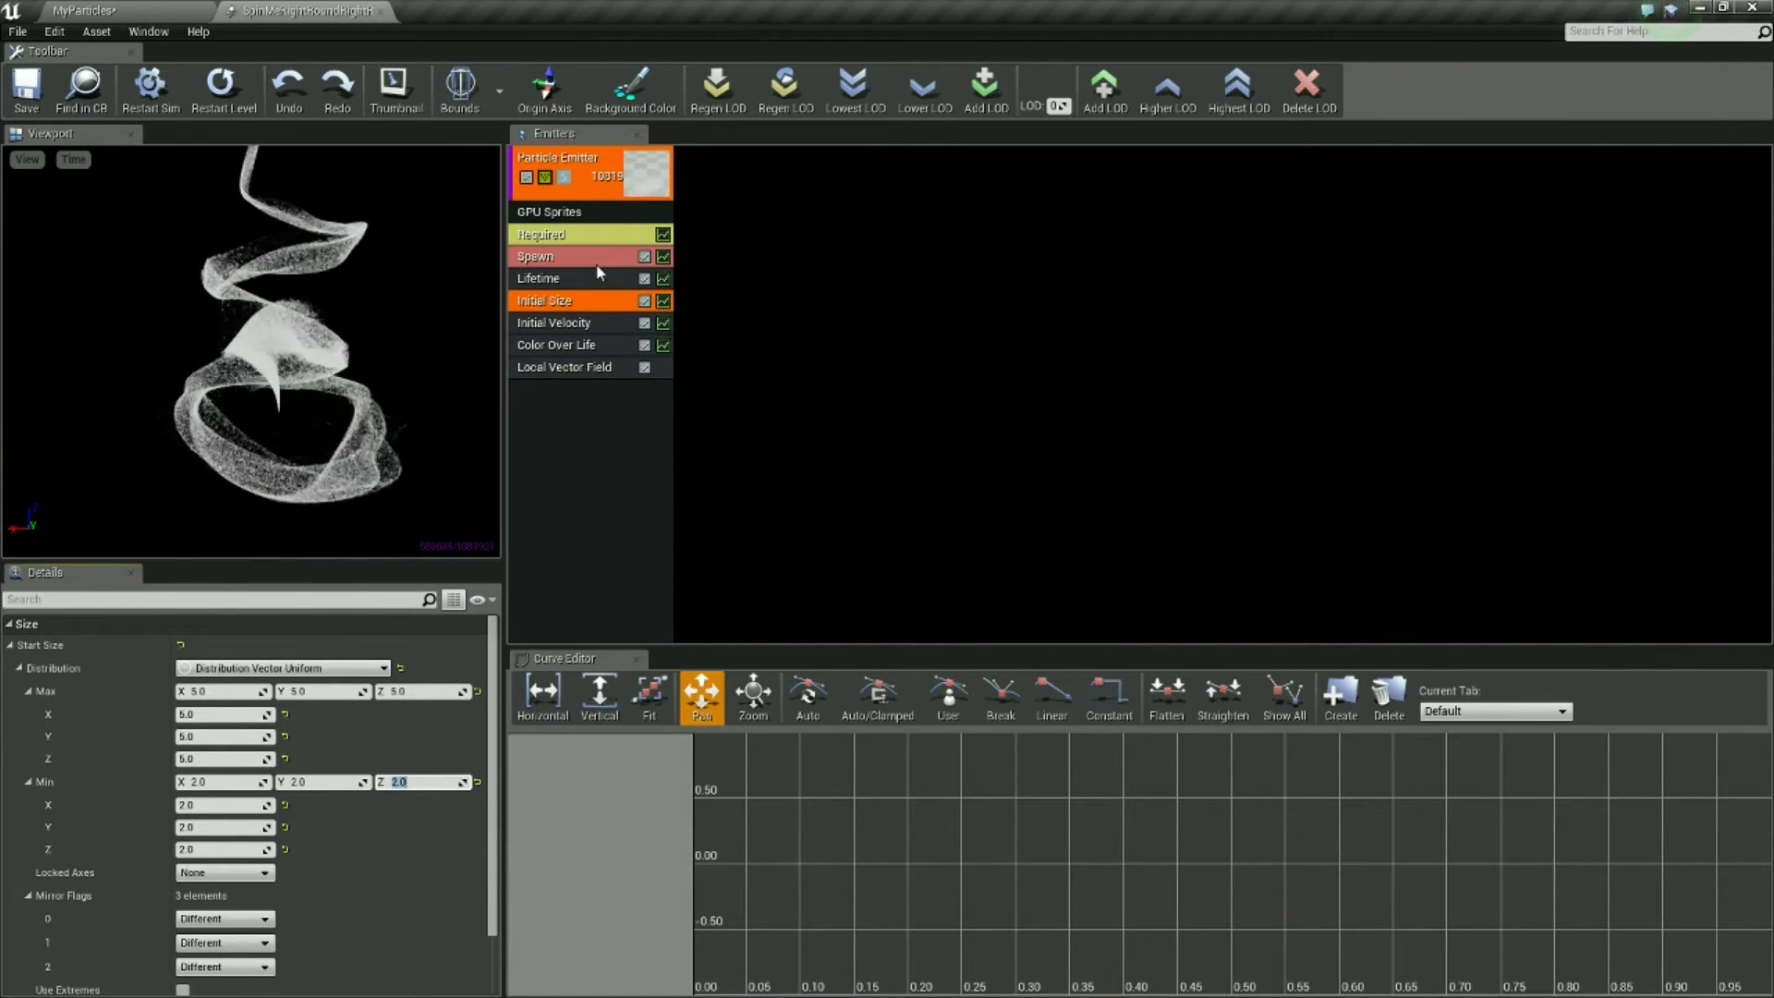
pyautogui.moveTo(316, 393); pyautogui.dragTo(262, 403)
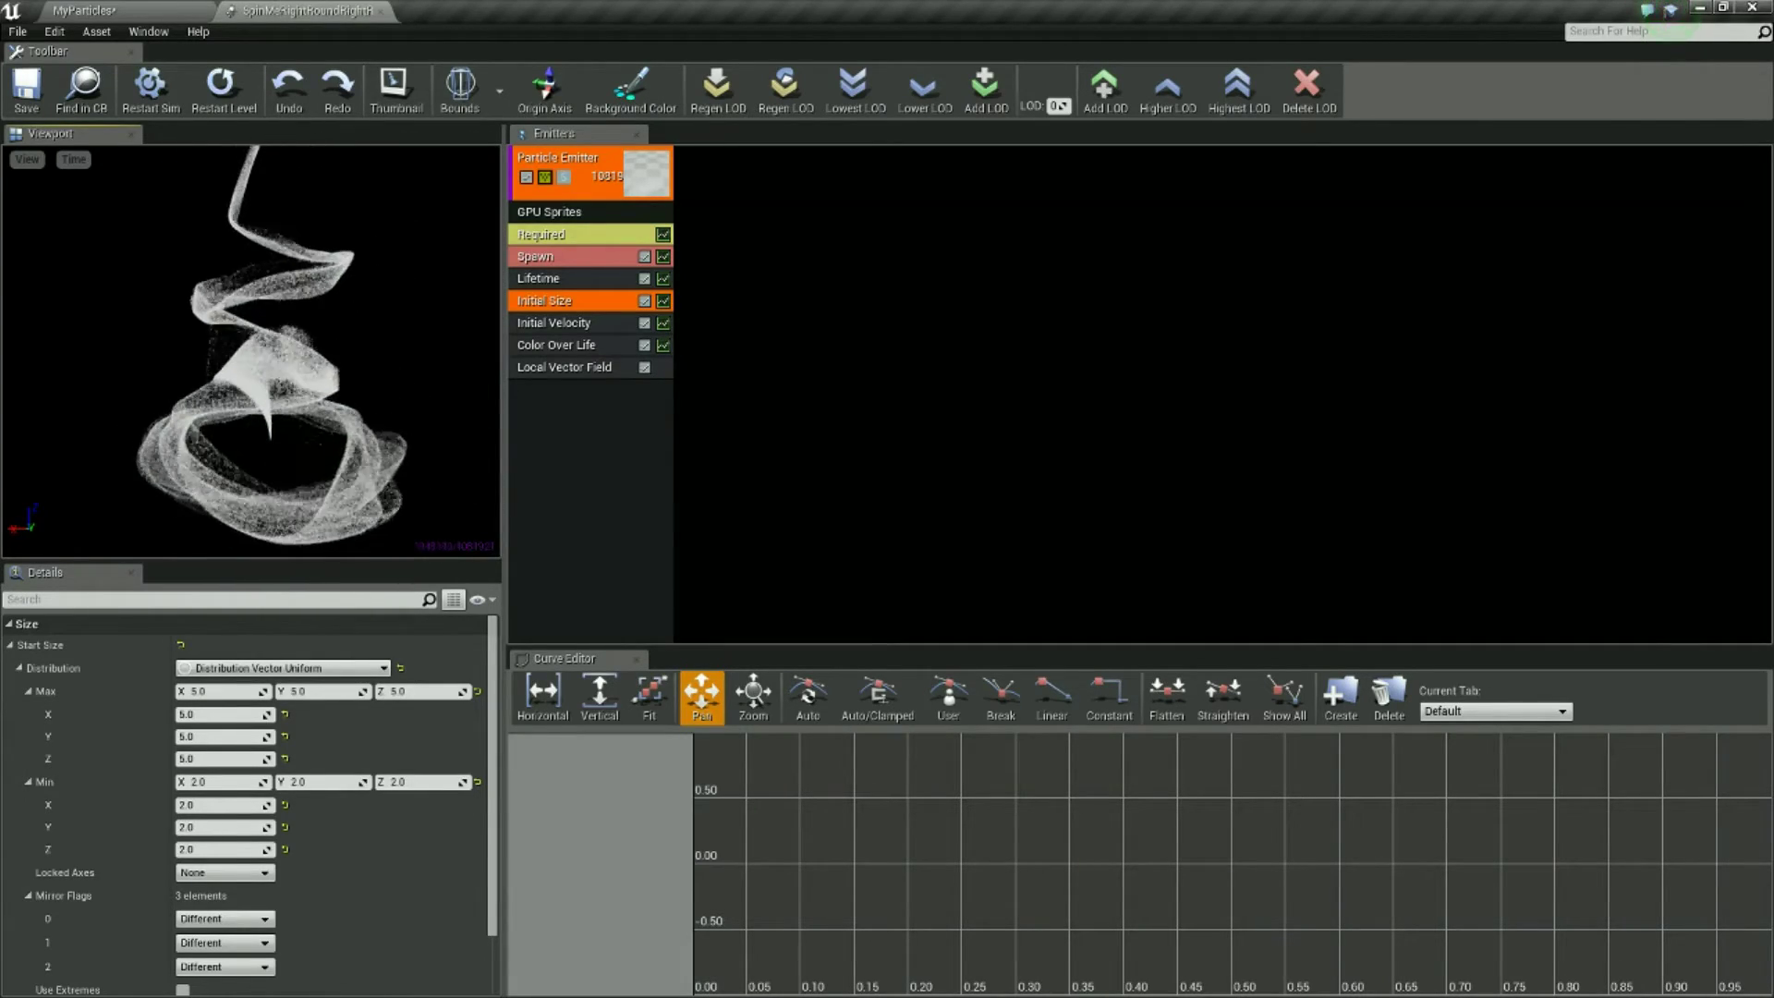
# Add a VF Rotation Rate module to the emitter with a Z rotation rate of 1.
pyautogui.click(567, 380)
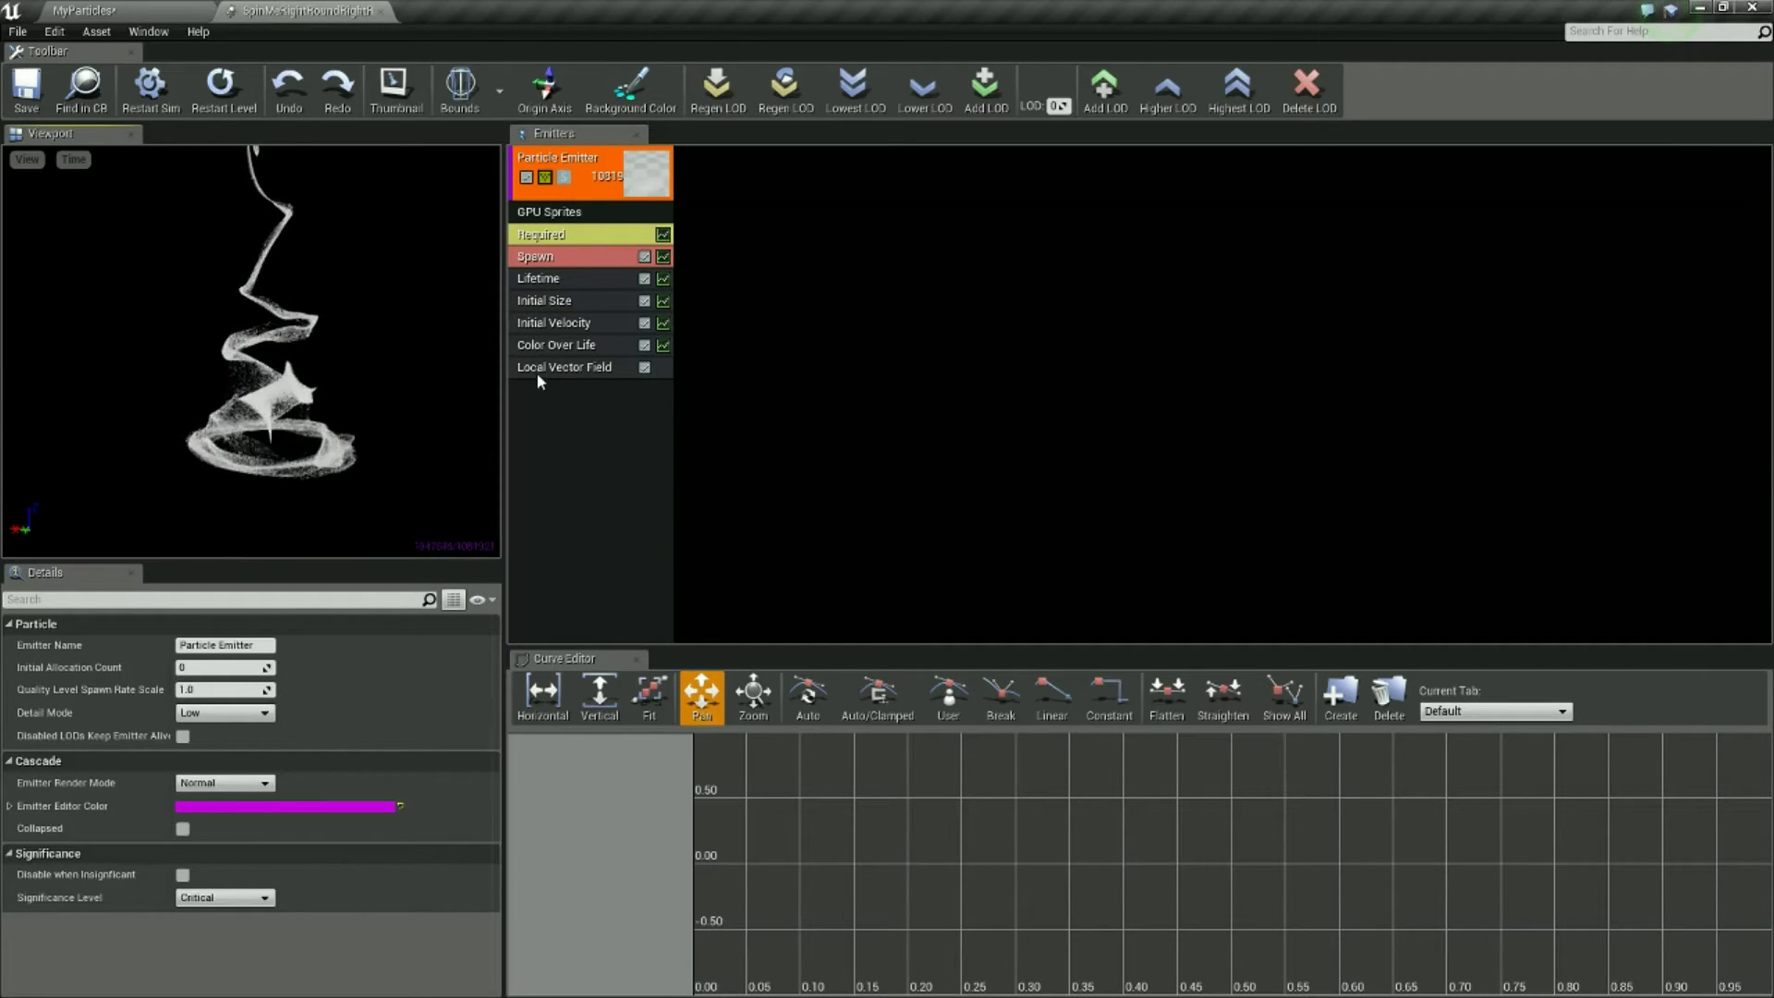
pyautogui.rightClick(578, 399)
pyautogui.moveTo(647, 707)
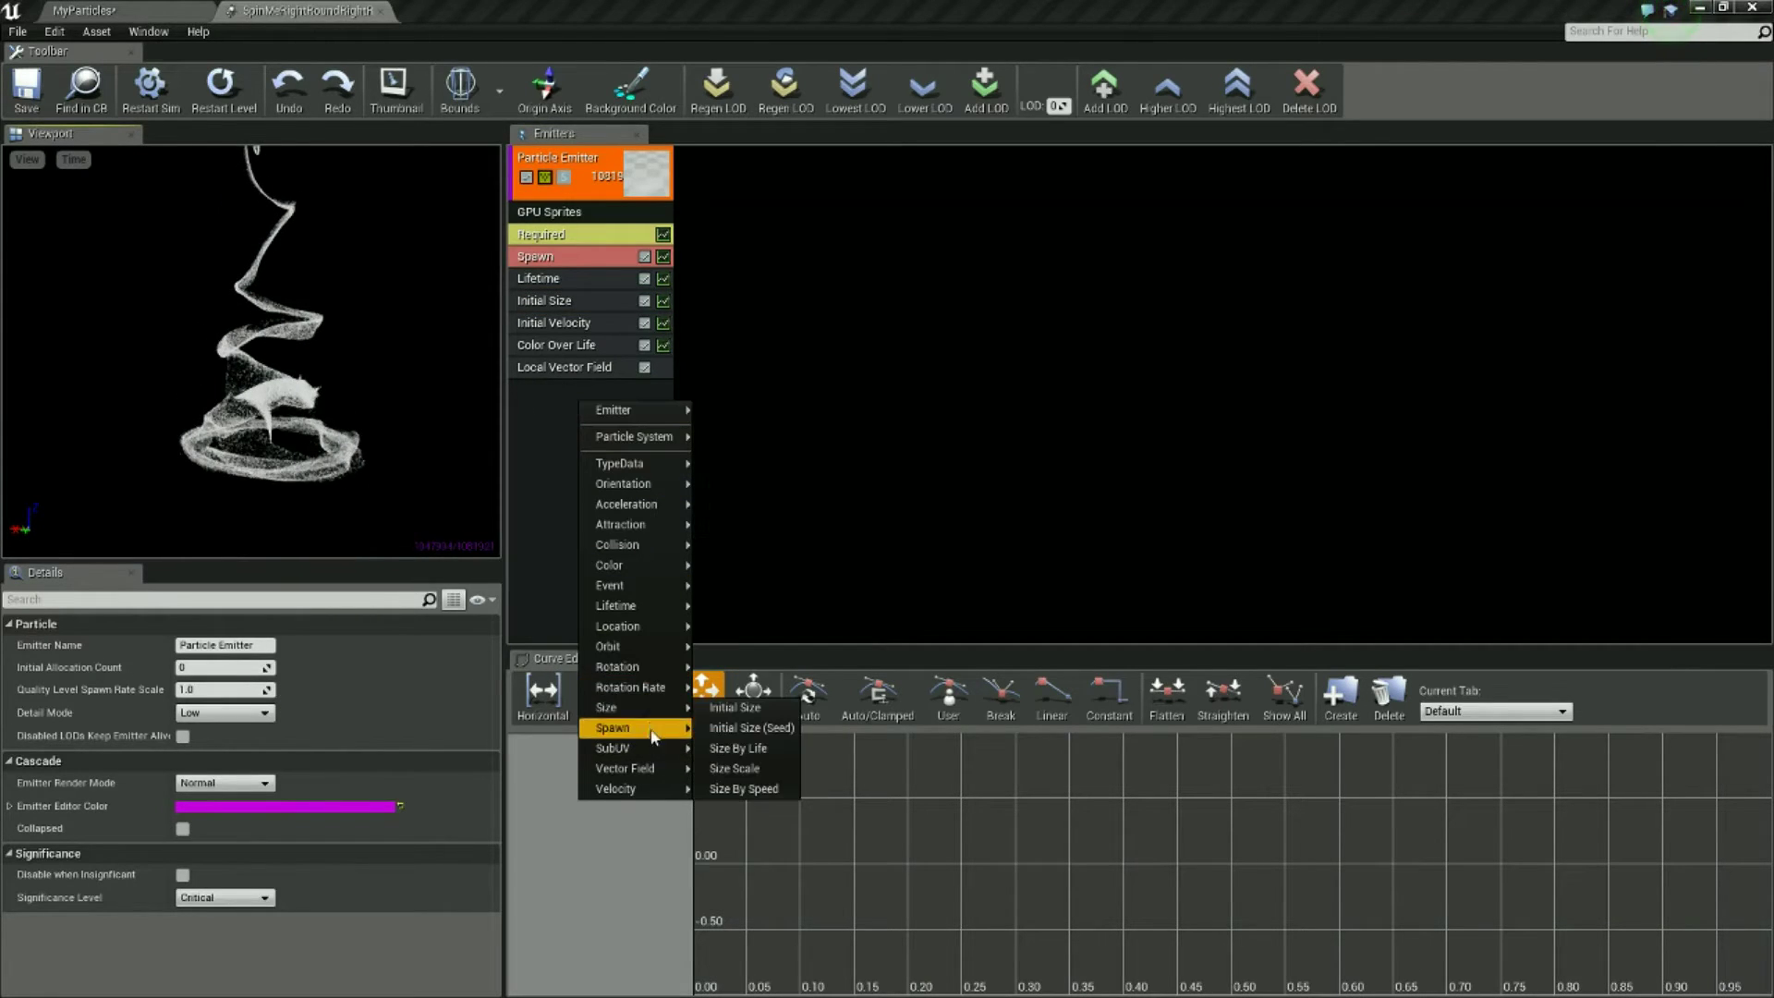
pyautogui.moveTo(665, 775)
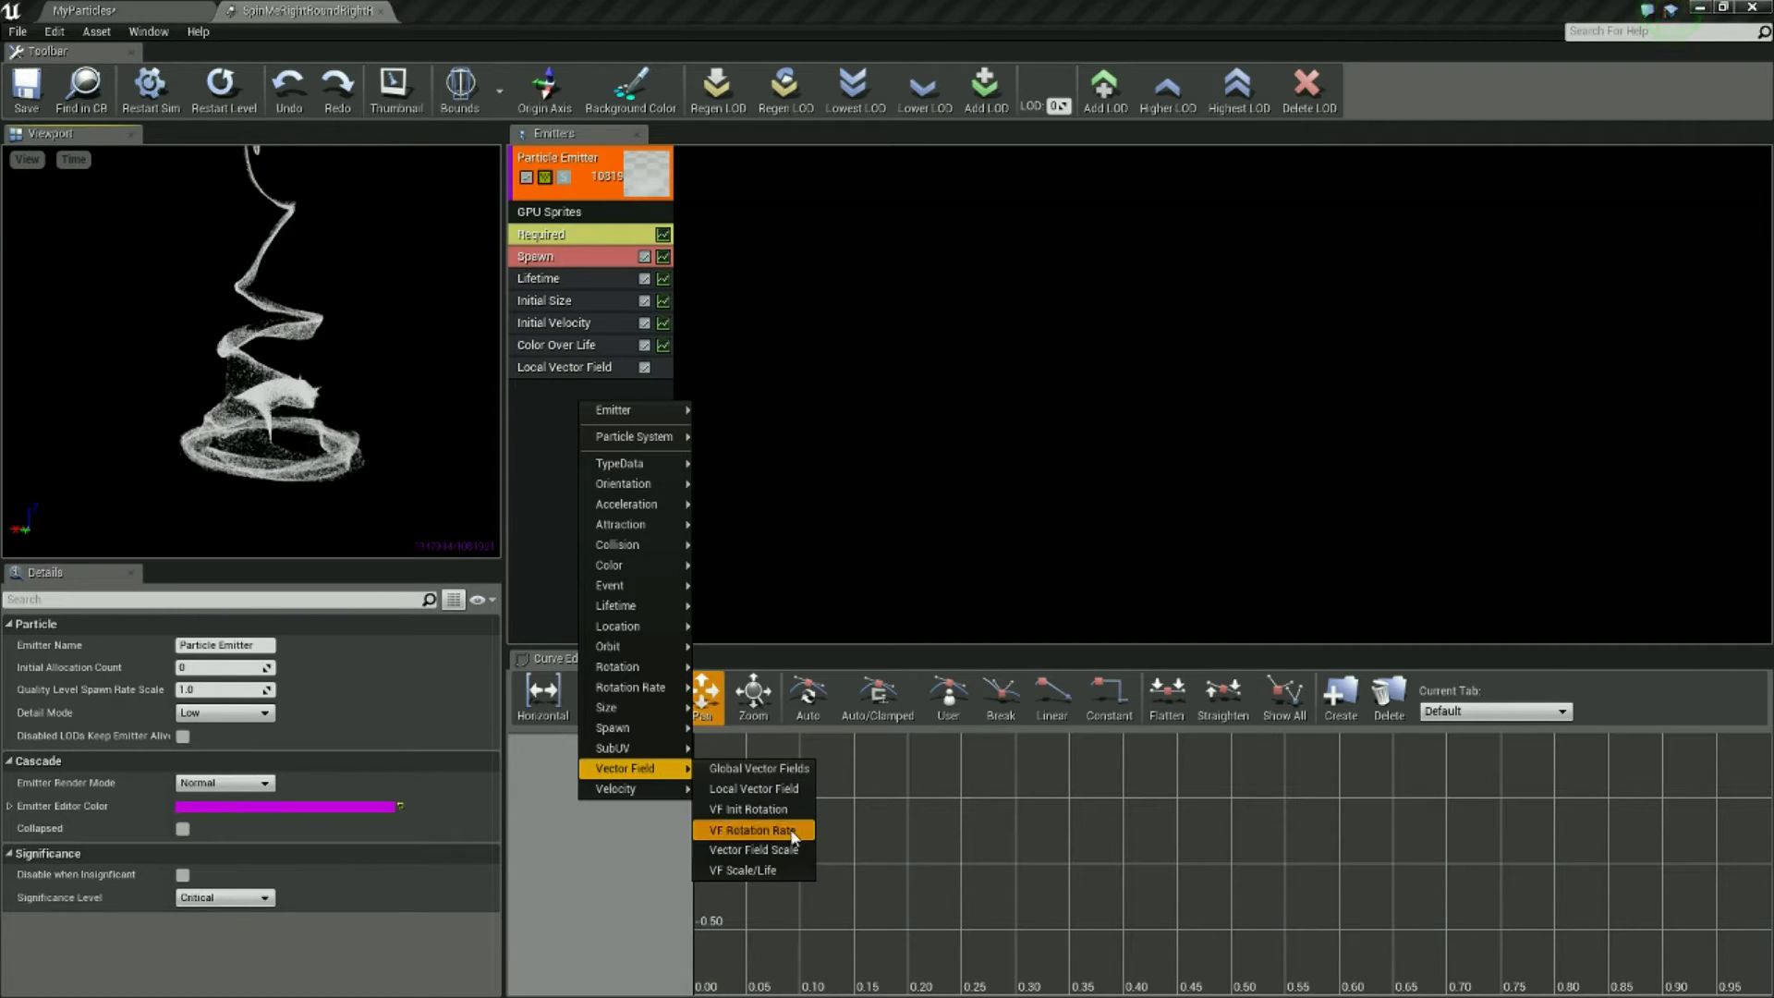
pyautogui.click(750, 830)
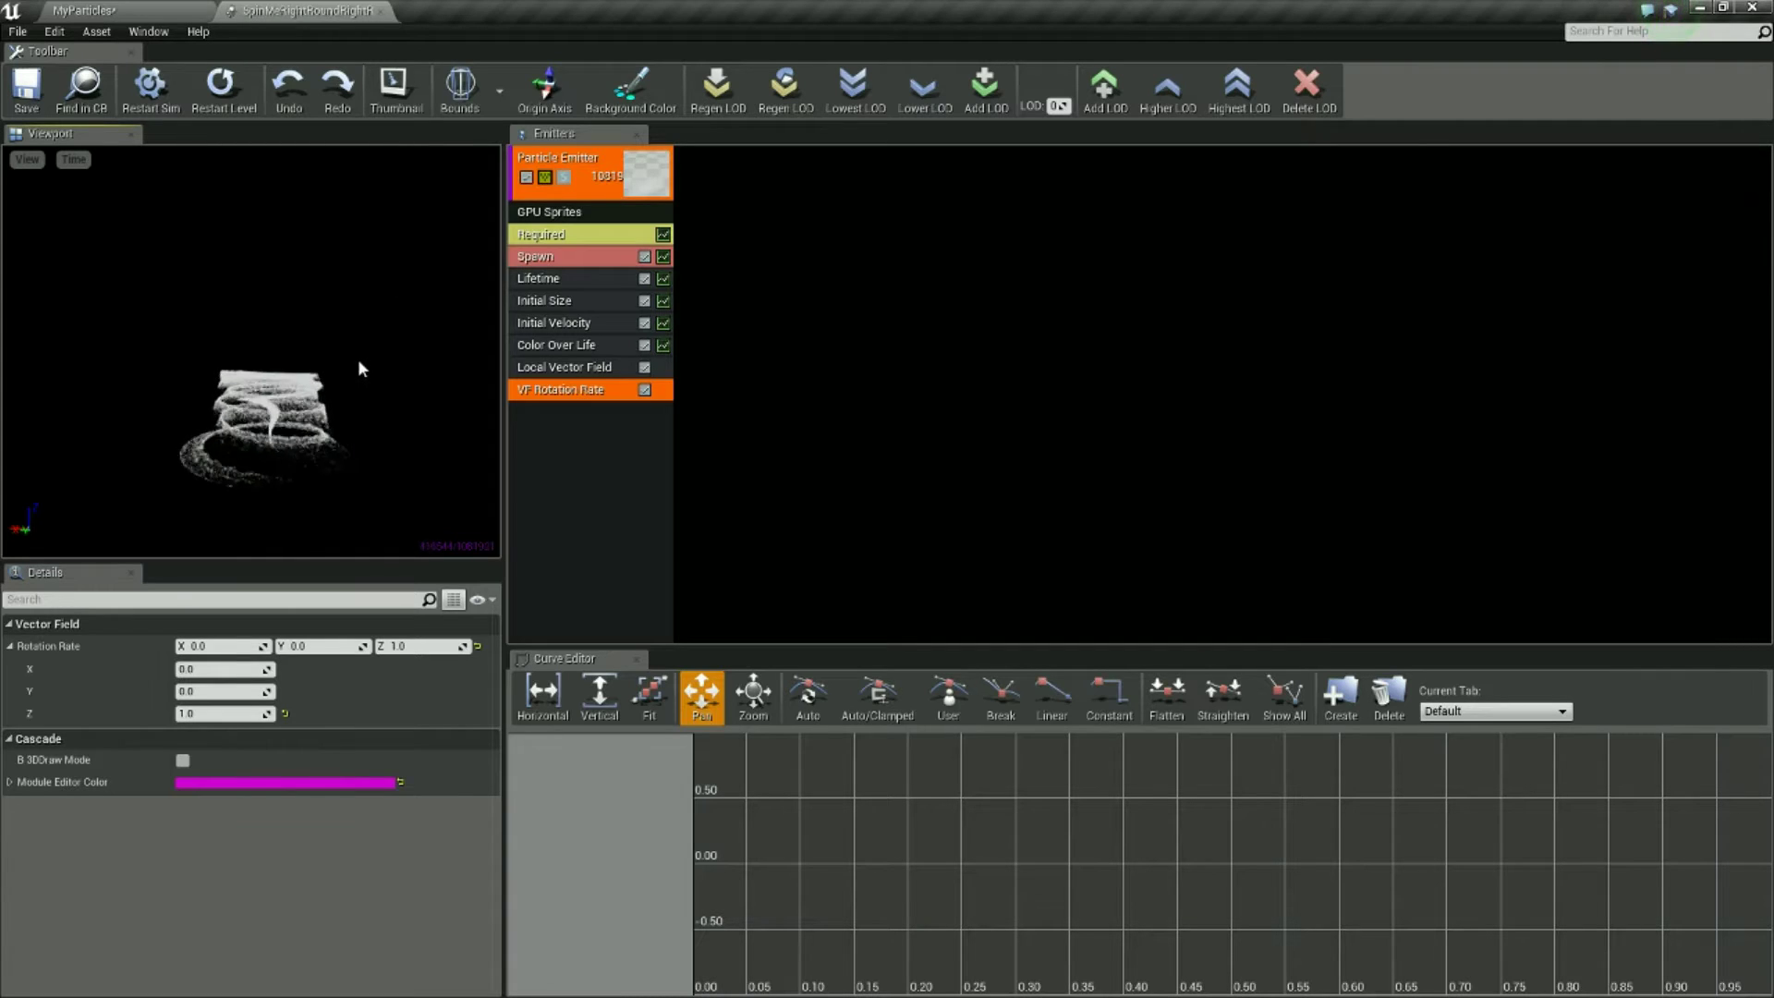
pyautogui.moveTo(358, 358)
pyautogui.mouseDown()
pyautogui.moveTo(358, 344)
pyautogui.moveTo(364, 366)
pyautogui.mouseUp()
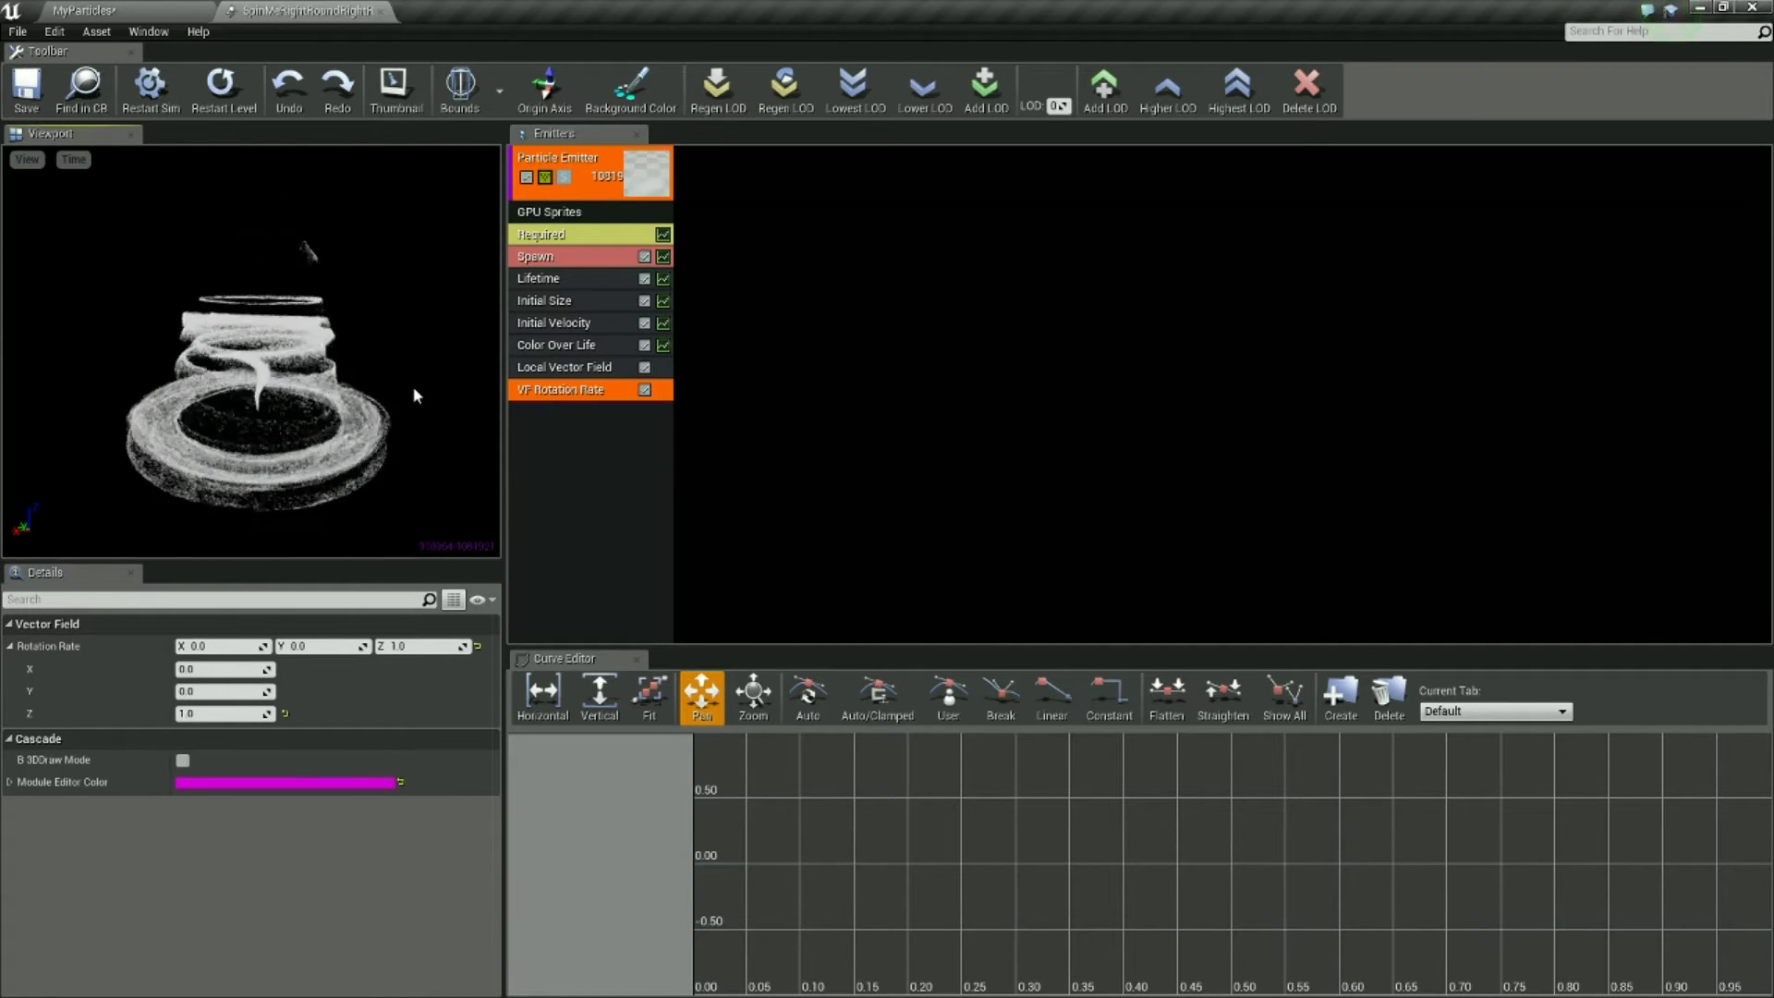
# Add a Sphere location module to the emitter and show its settings.
pyautogui.rightClick(567, 422)
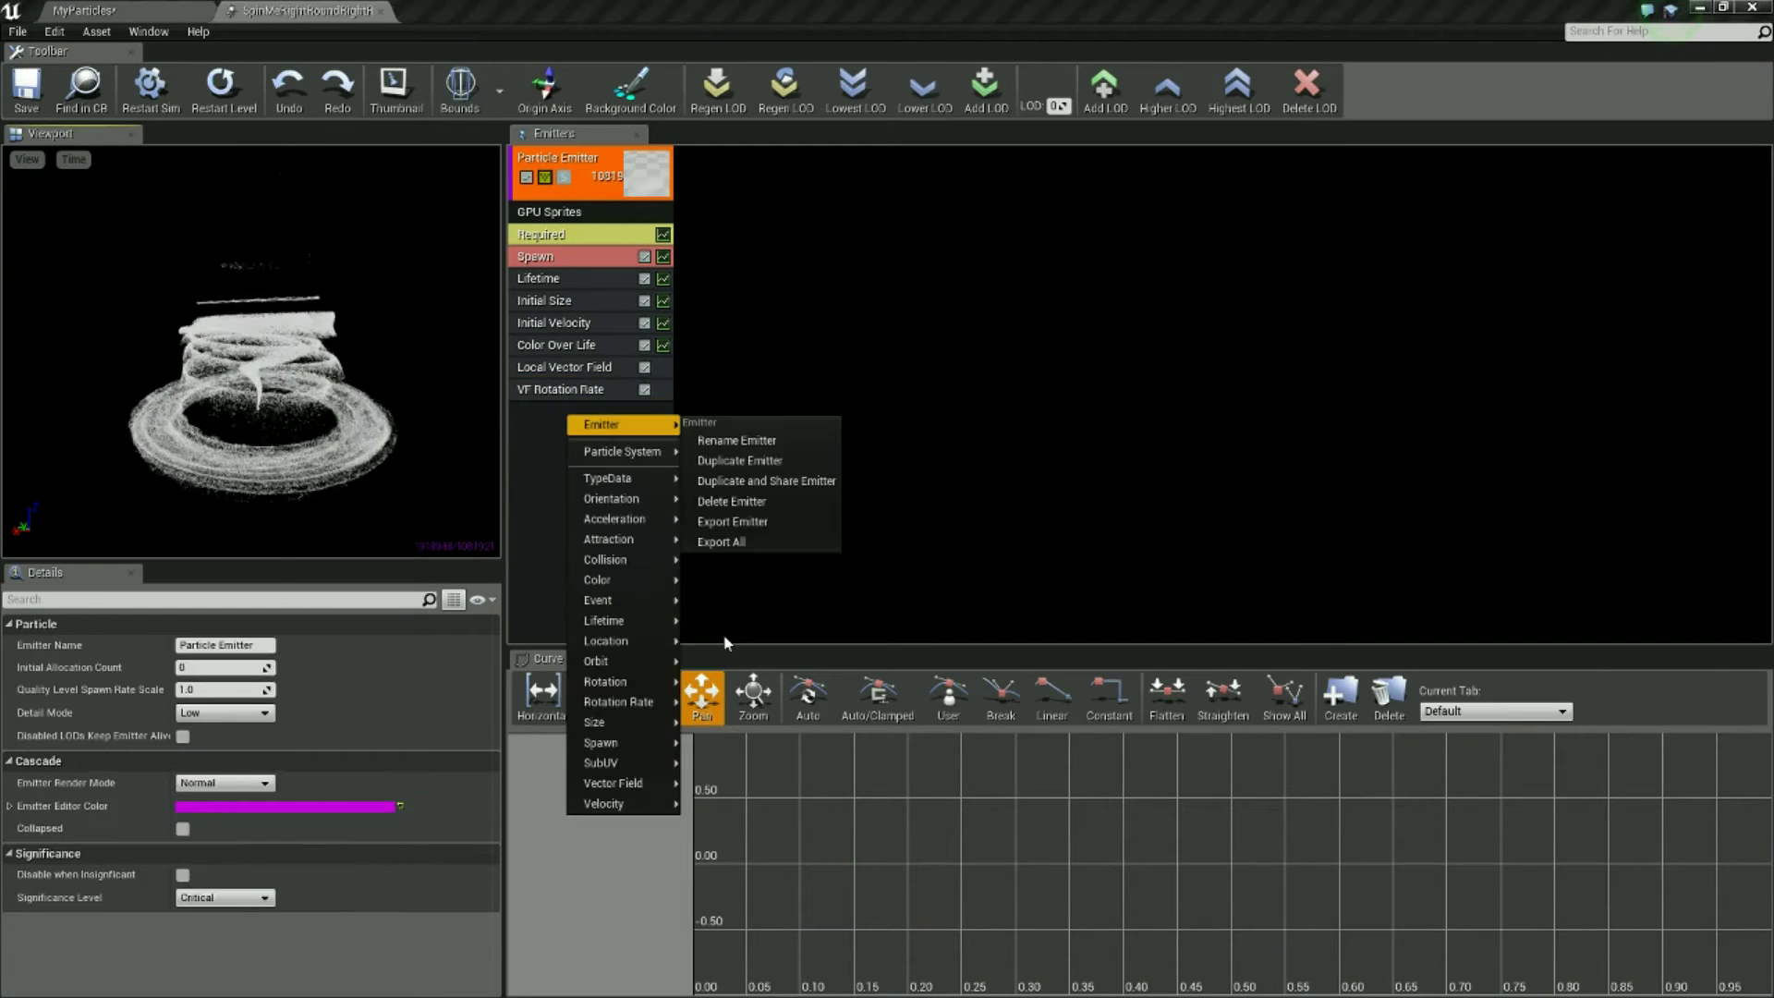
pyautogui.moveTo(633, 640)
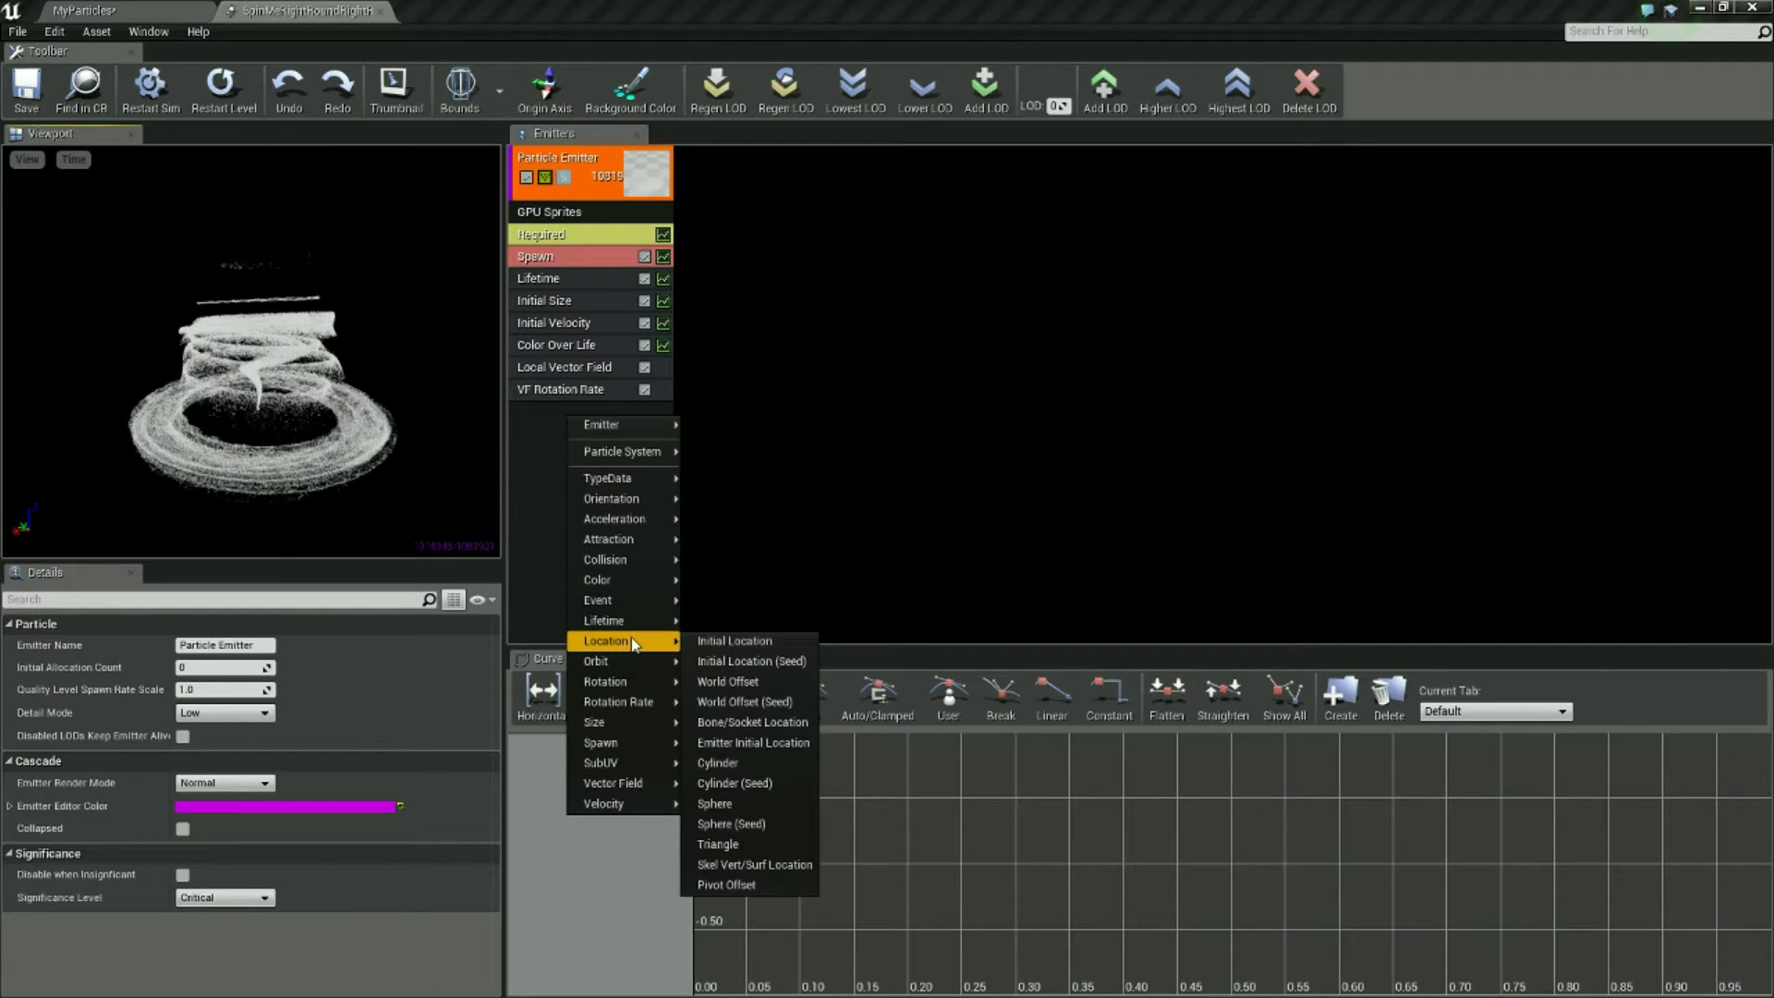
pyautogui.click(750, 804)
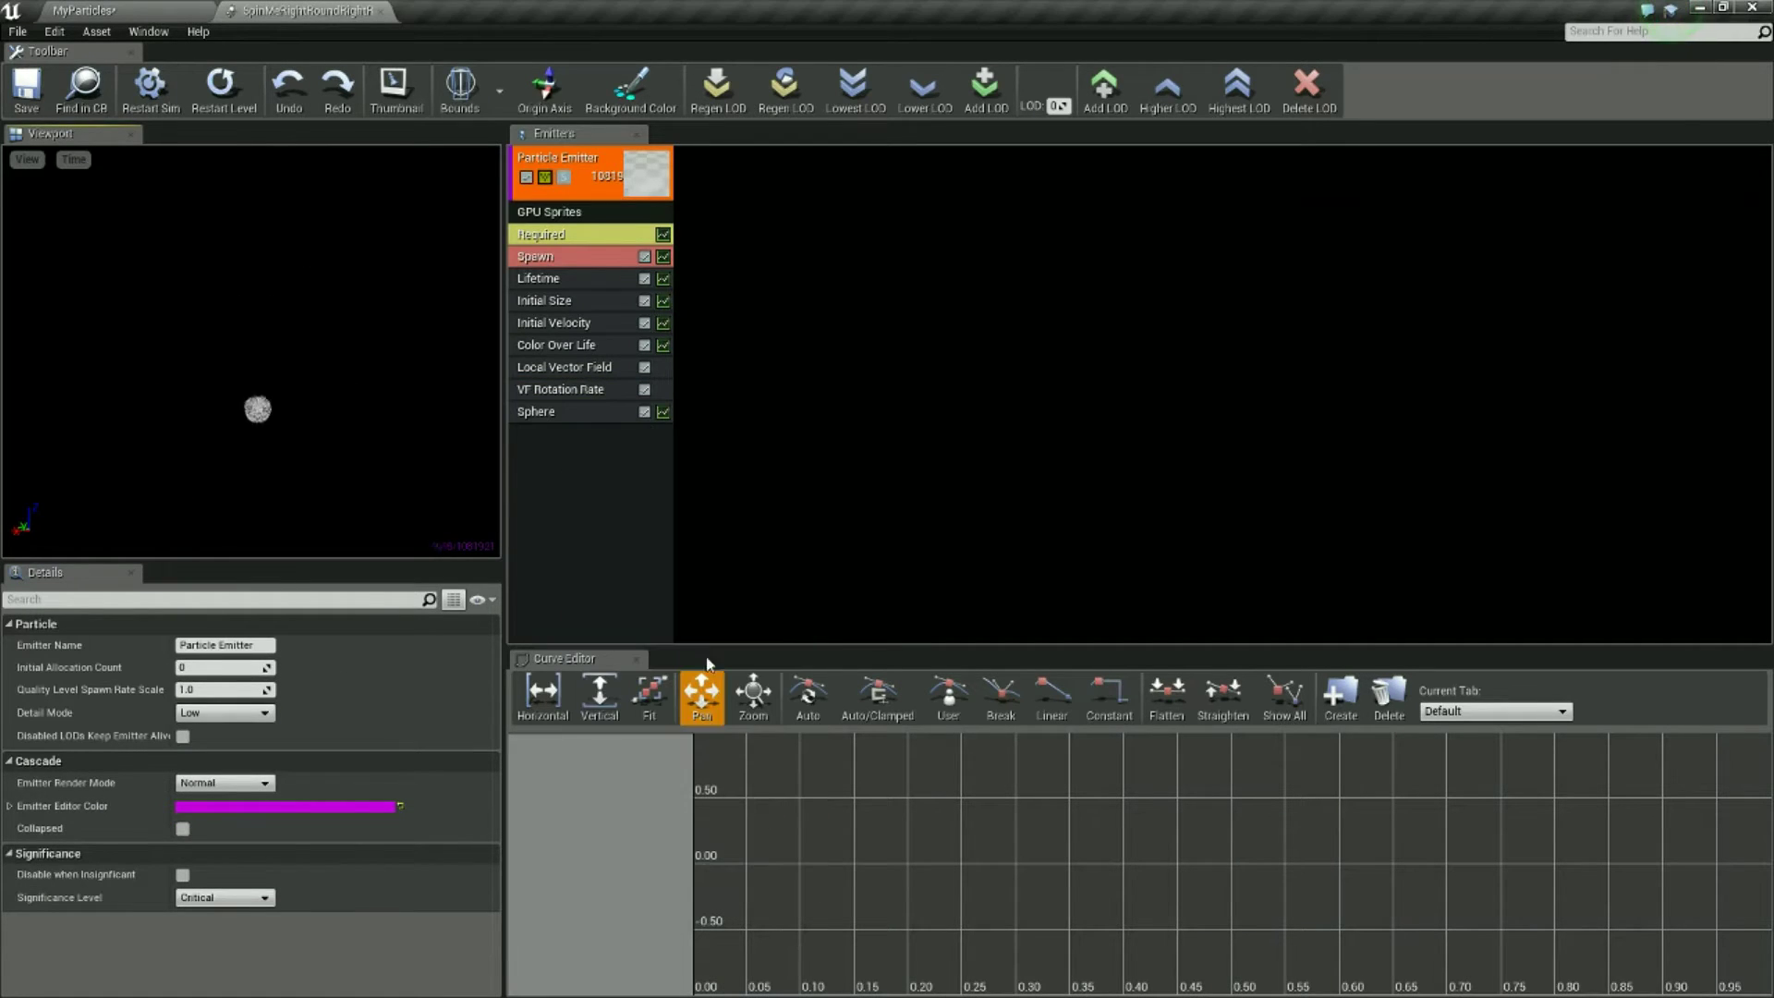
pyautogui.click(564, 412)
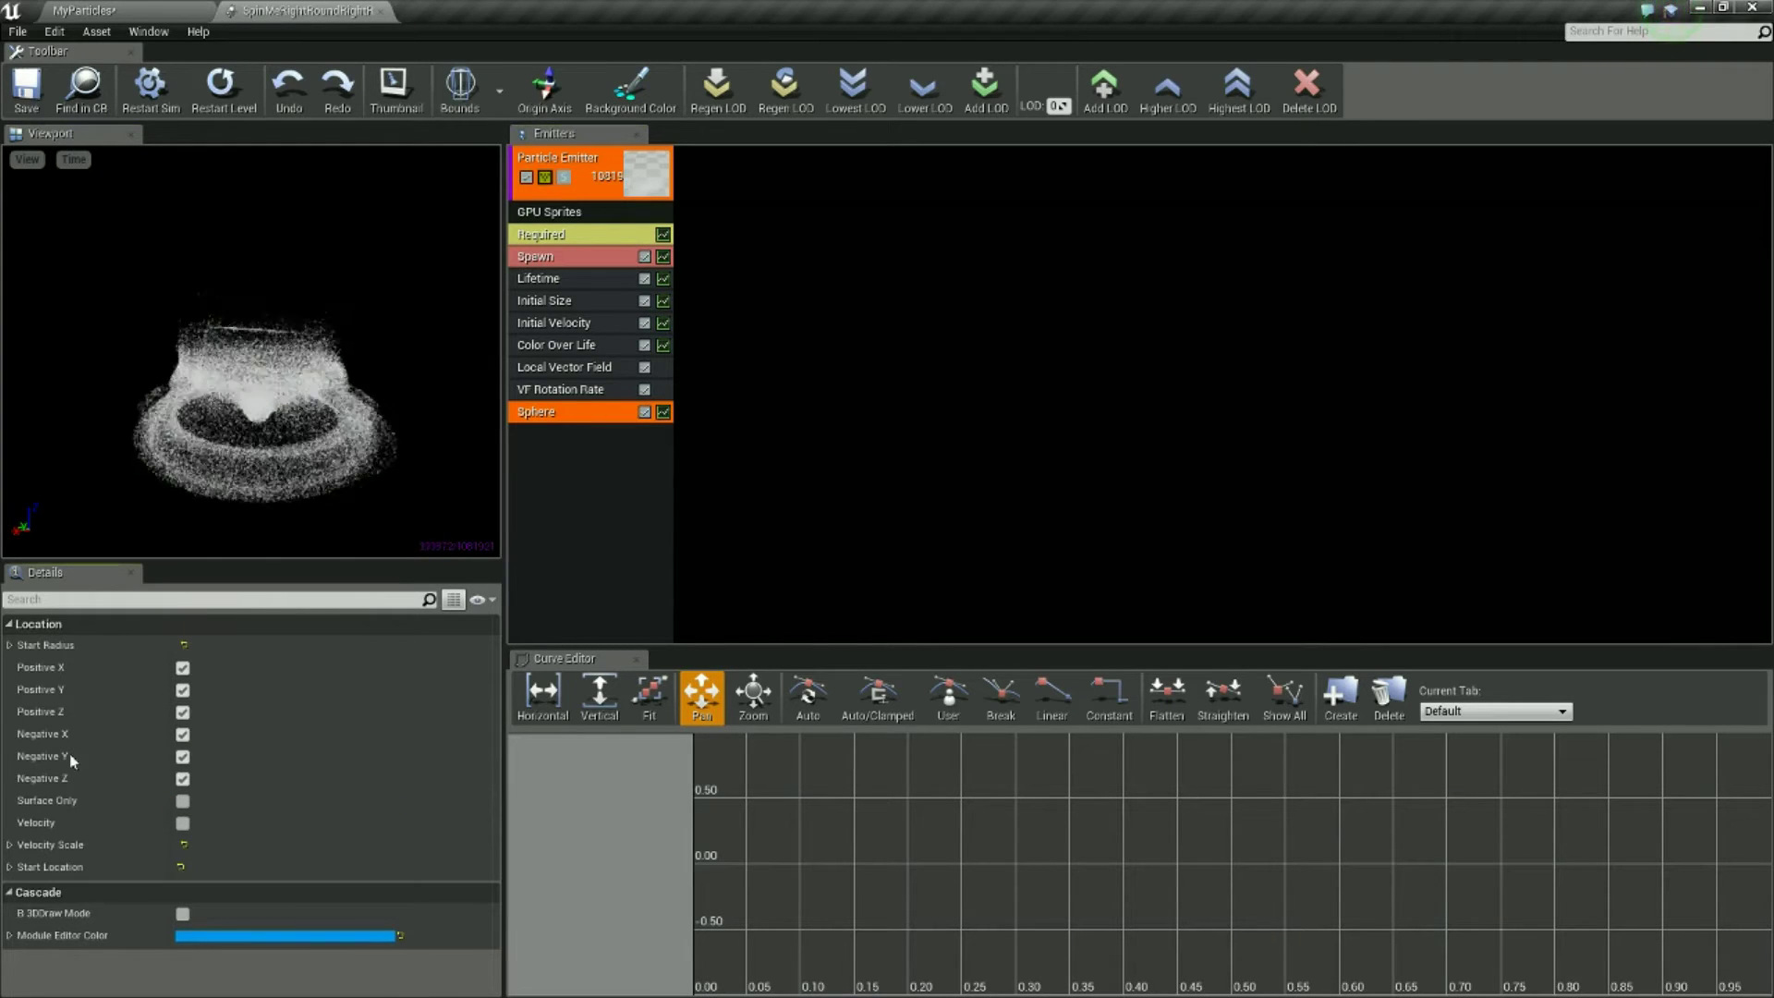
# Set the sphere location's constant start radius to 200 and inspect the particle flow.
pyautogui.click(9, 645)
pyautogui.click(219, 692)
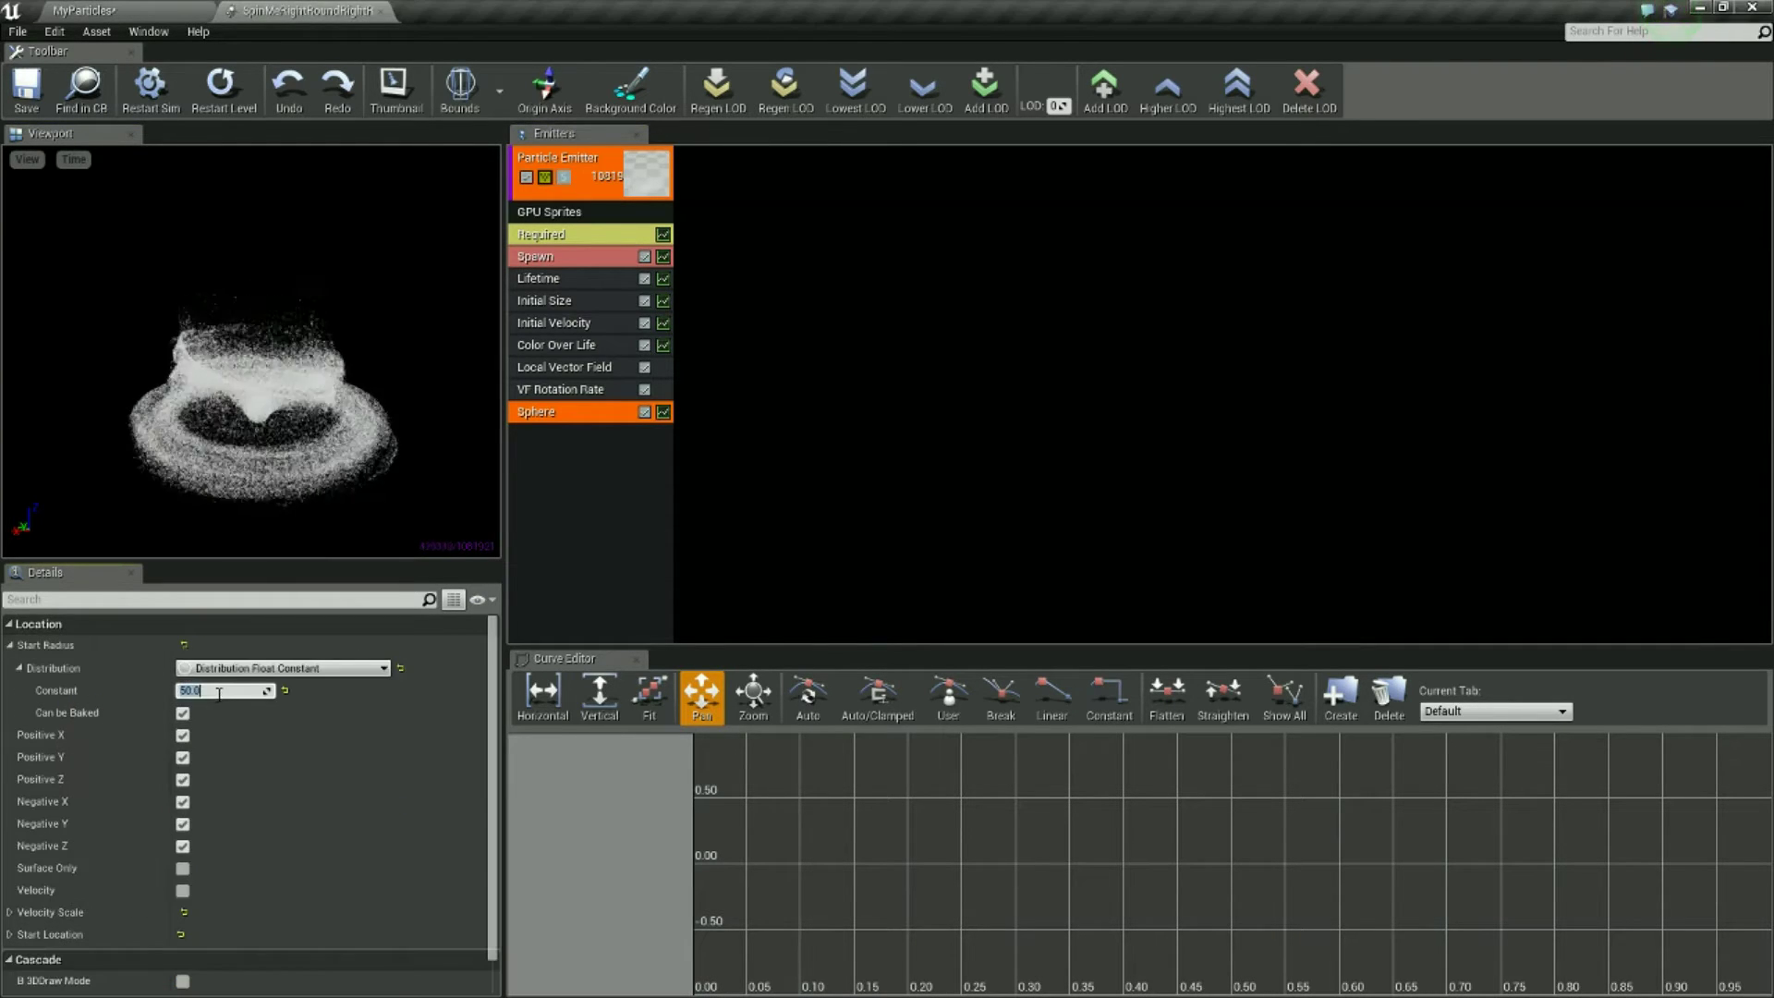
pyautogui.write('200')
pyautogui.press('Return')
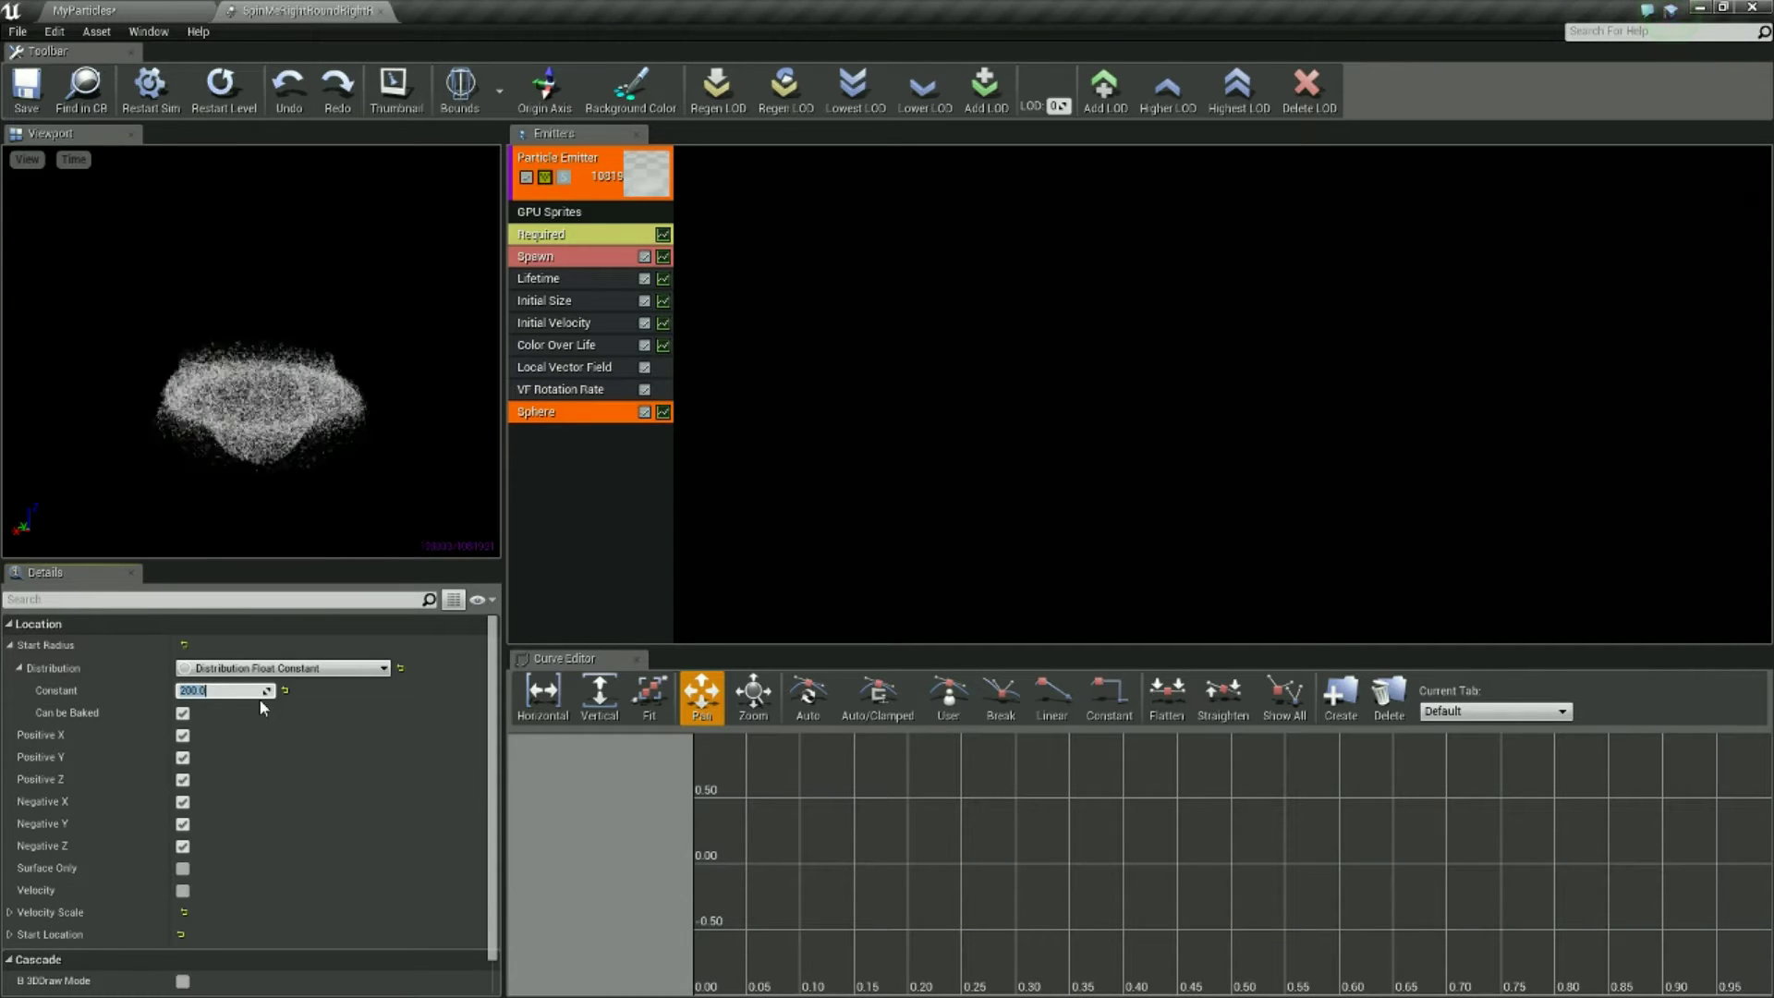
pyautogui.moveTo(374, 310); pyautogui.dragTo(373, 439)
# Try a constant start radius of 400 for the sphere location and inspect the particles.
pyautogui.click(215, 690)
pyautogui.write('4000')
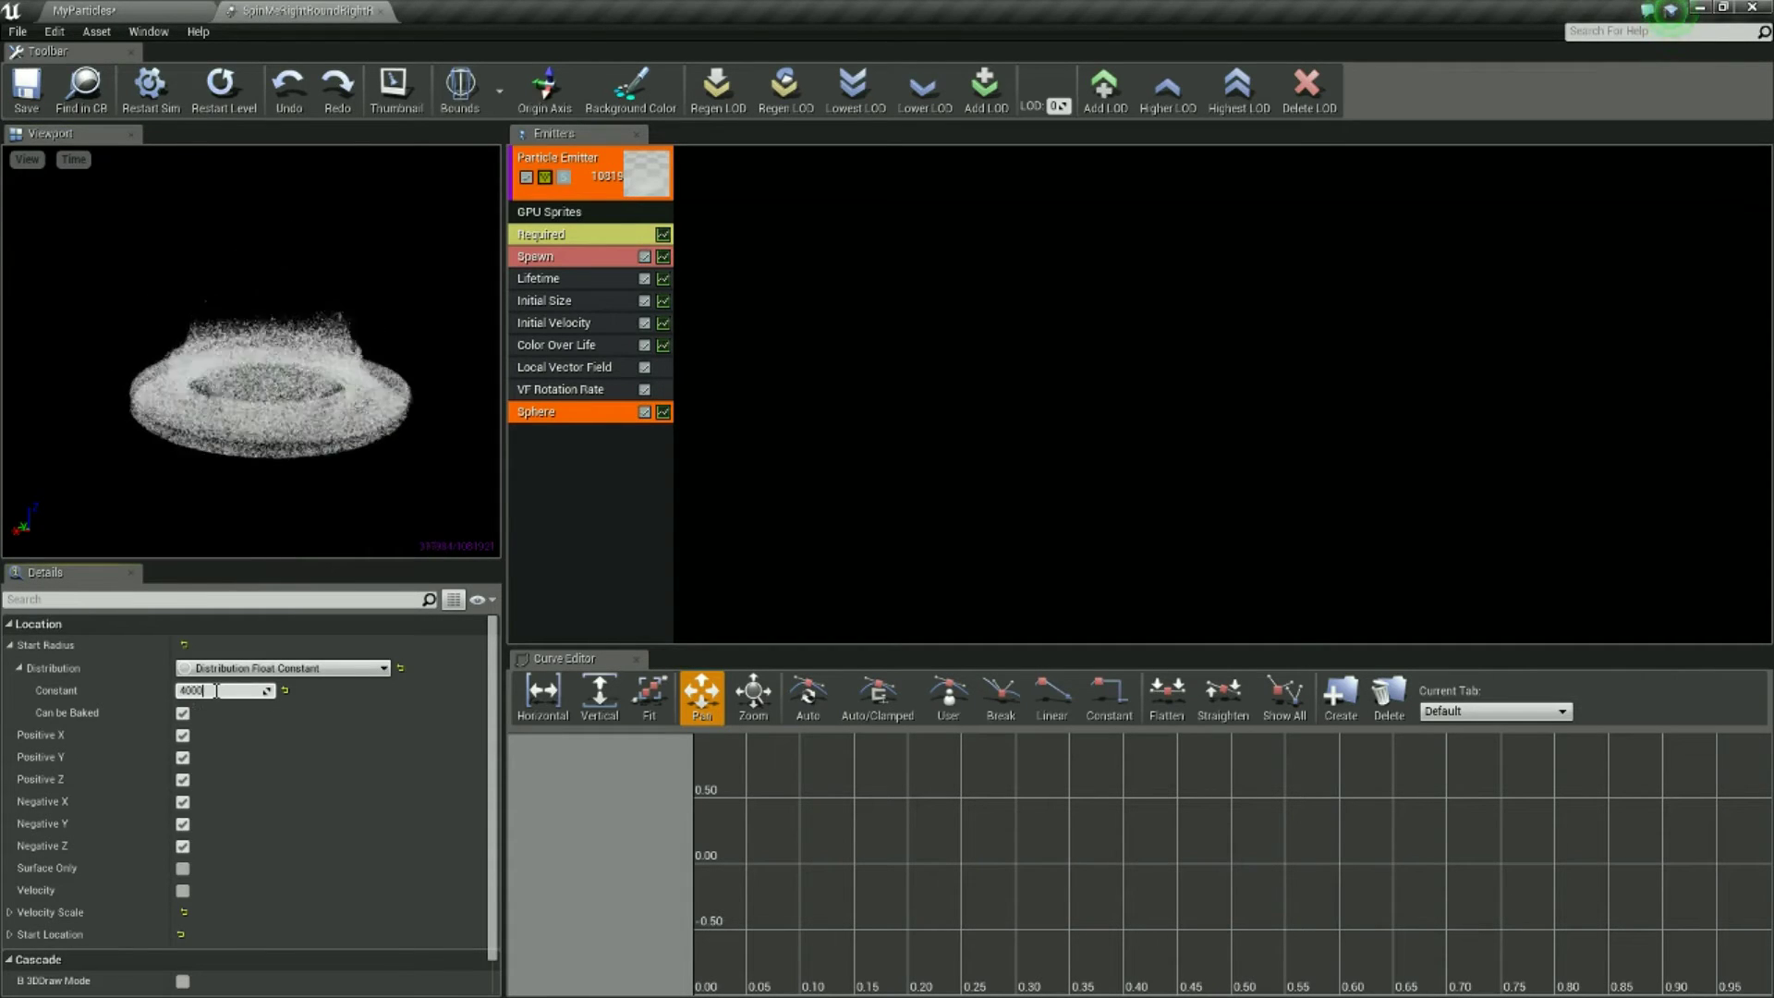
pyautogui.press('Return')
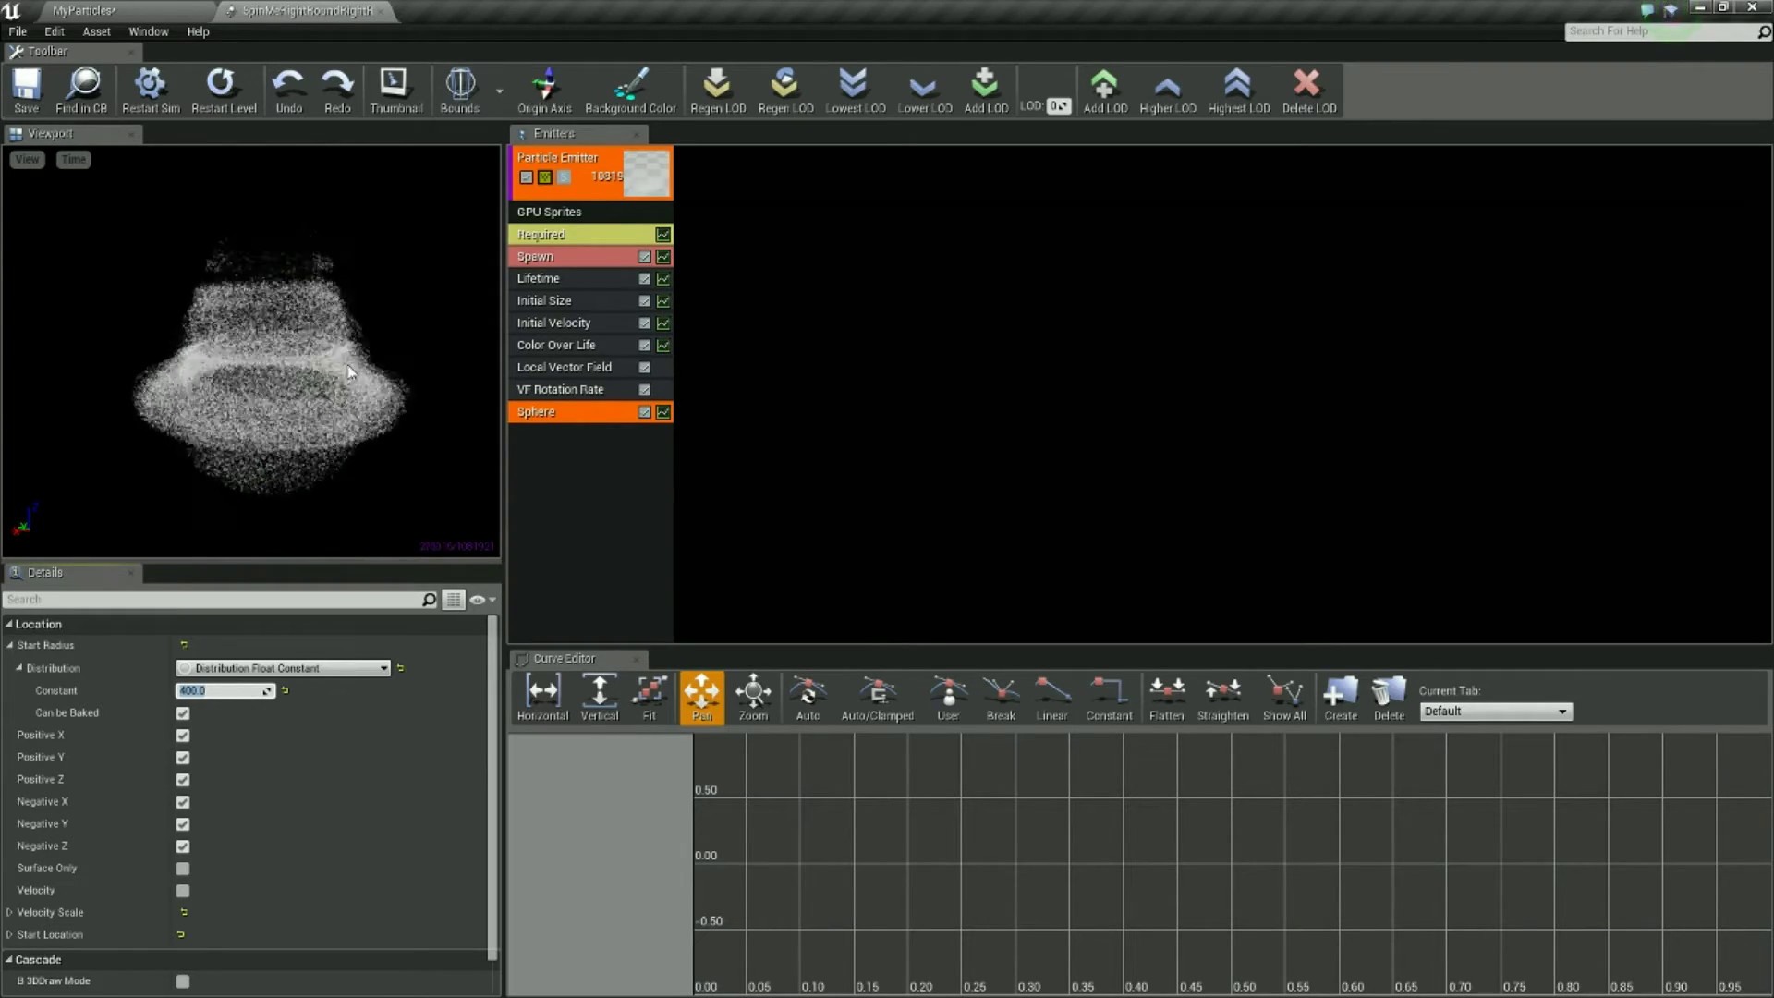
pyautogui.moveTo(349, 454)
pyautogui.mouseDown()
pyautogui.moveTo(346, 397)
pyautogui.moveTo(357, 471)
pyautogui.mouseUp()
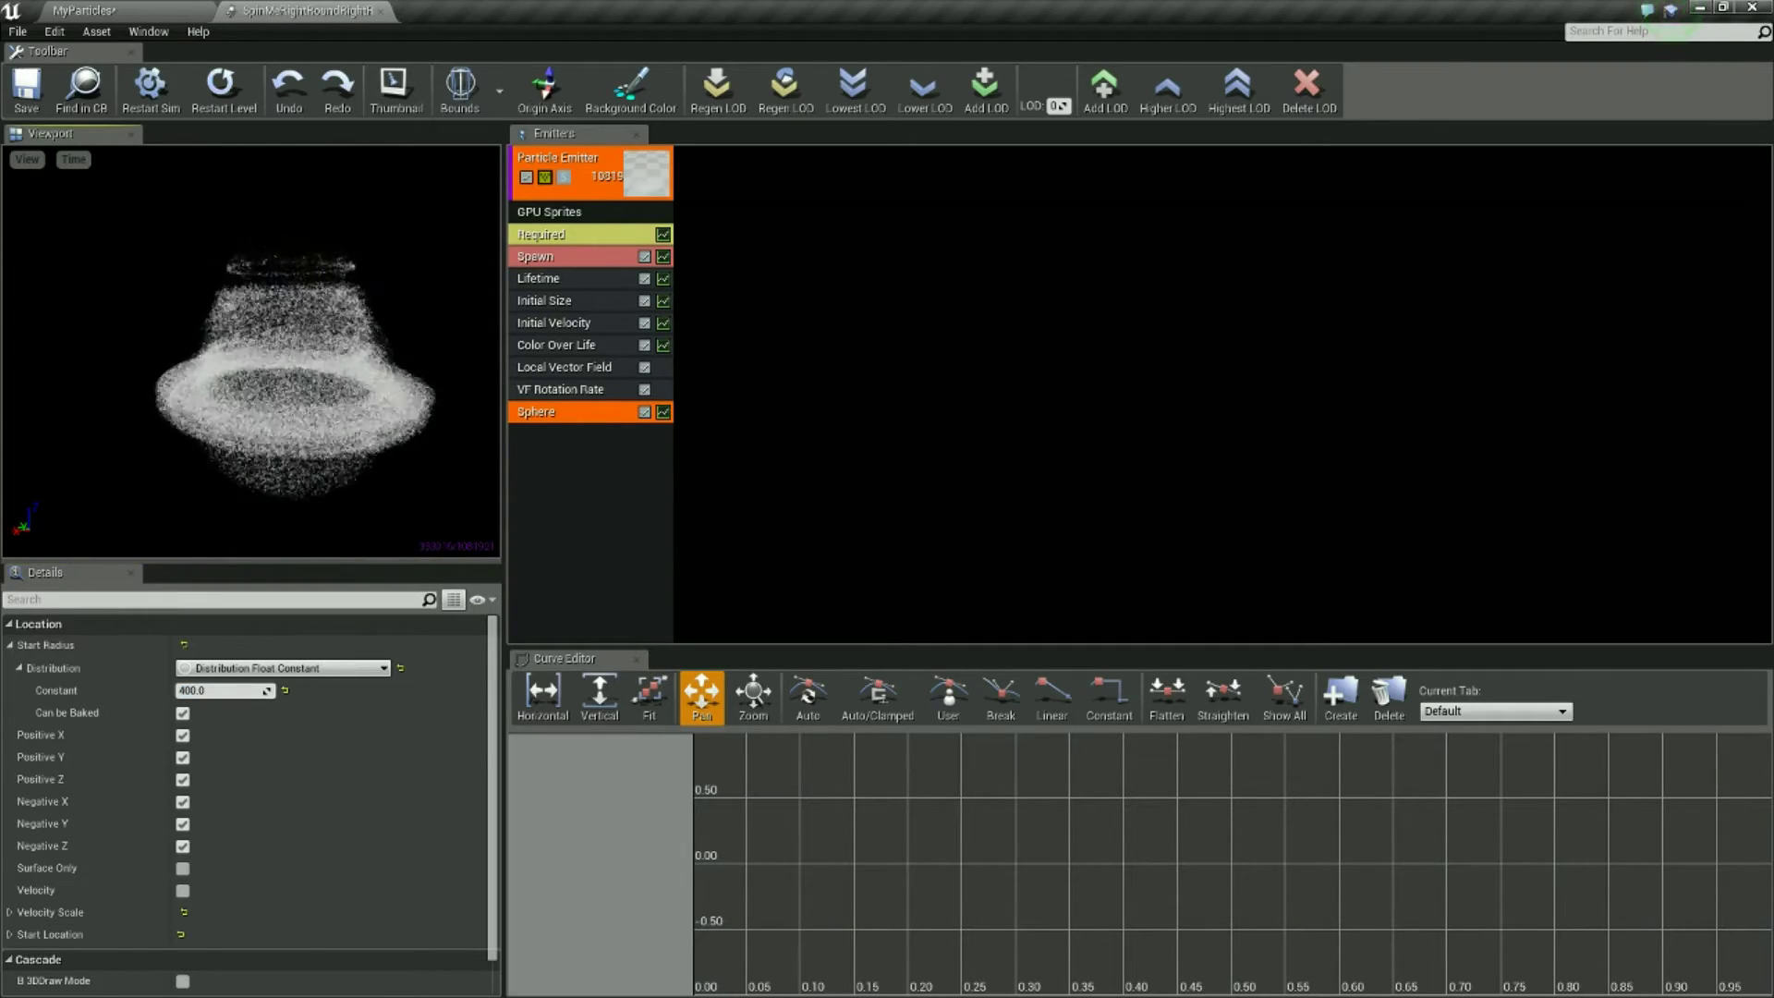
pyautogui.moveTo(357, 471); pyautogui.dragTo(357, 425, button='right')
pyautogui.moveTo(364, 332); pyautogui.dragTo(364, 397, button='right')
# Reduce the sphere location's constant start radius, trying 200 and 100.
pyautogui.click(242, 691)
pyautogui.write('0')
pyautogui.press('Return')
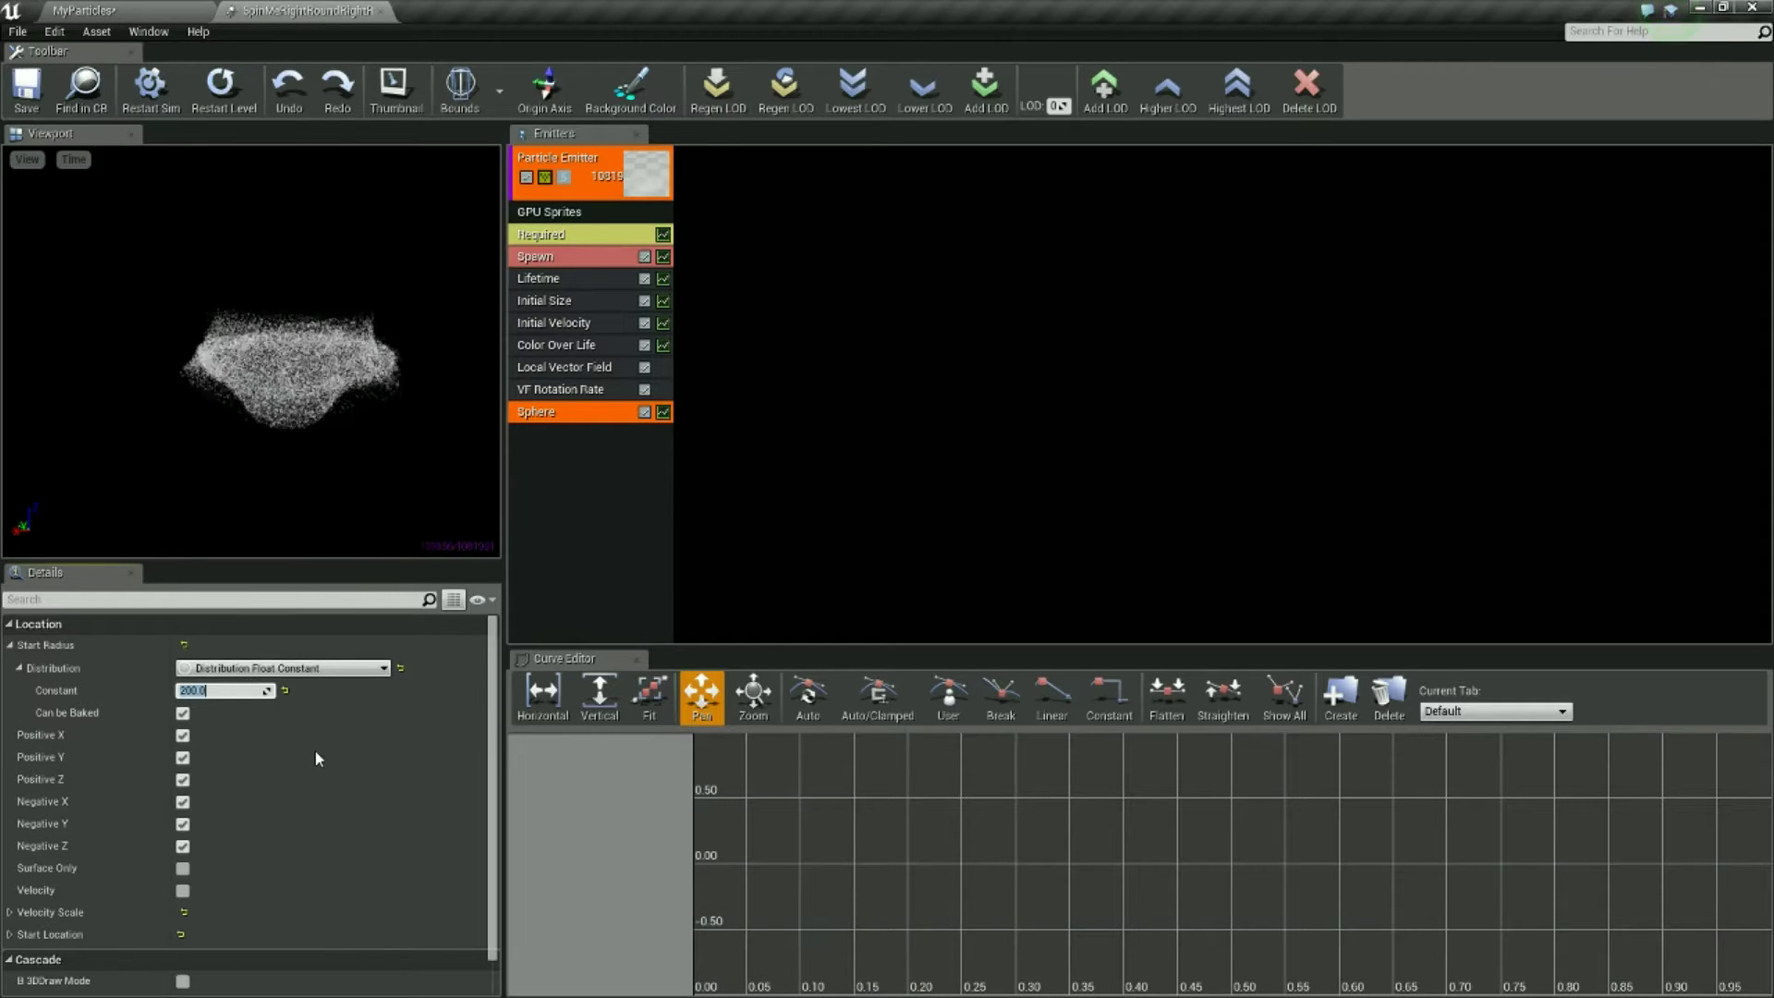
pyautogui.click(243, 691)
pyautogui.write('100')
pyautogui.press('Return')
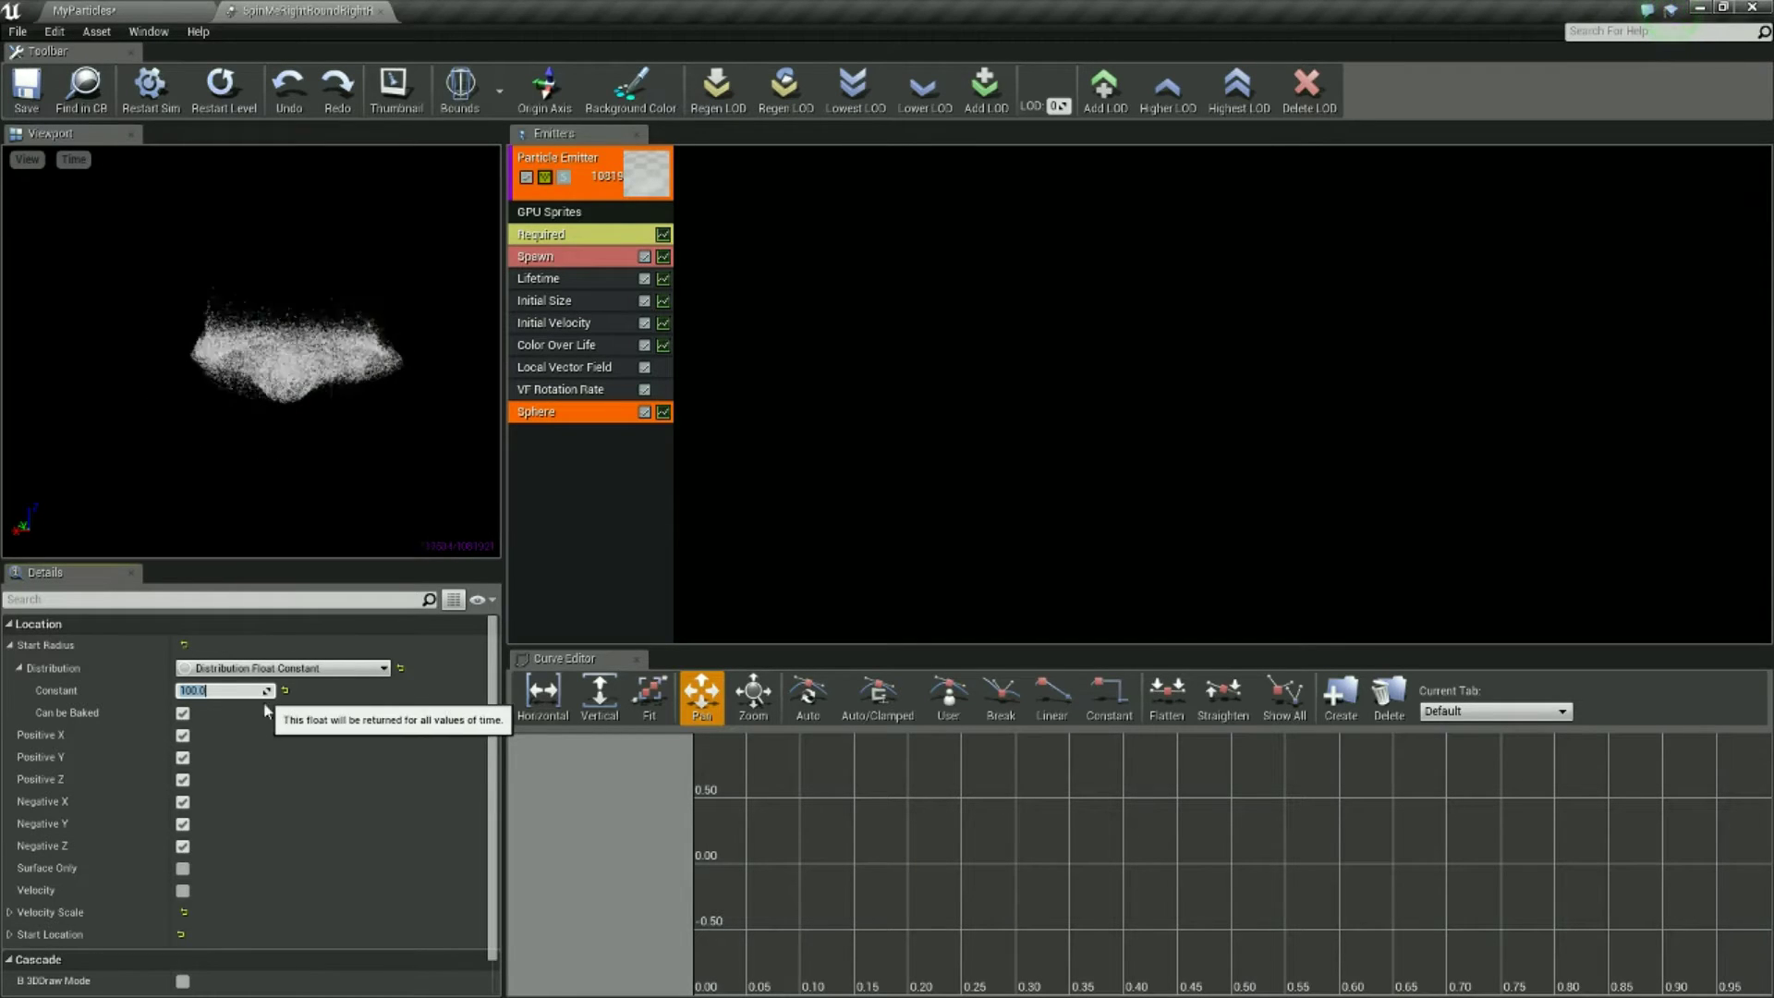
# Restrict the sphere location's particle spawning to the surface only, and inspect the result.
pyautogui.click(189, 868)
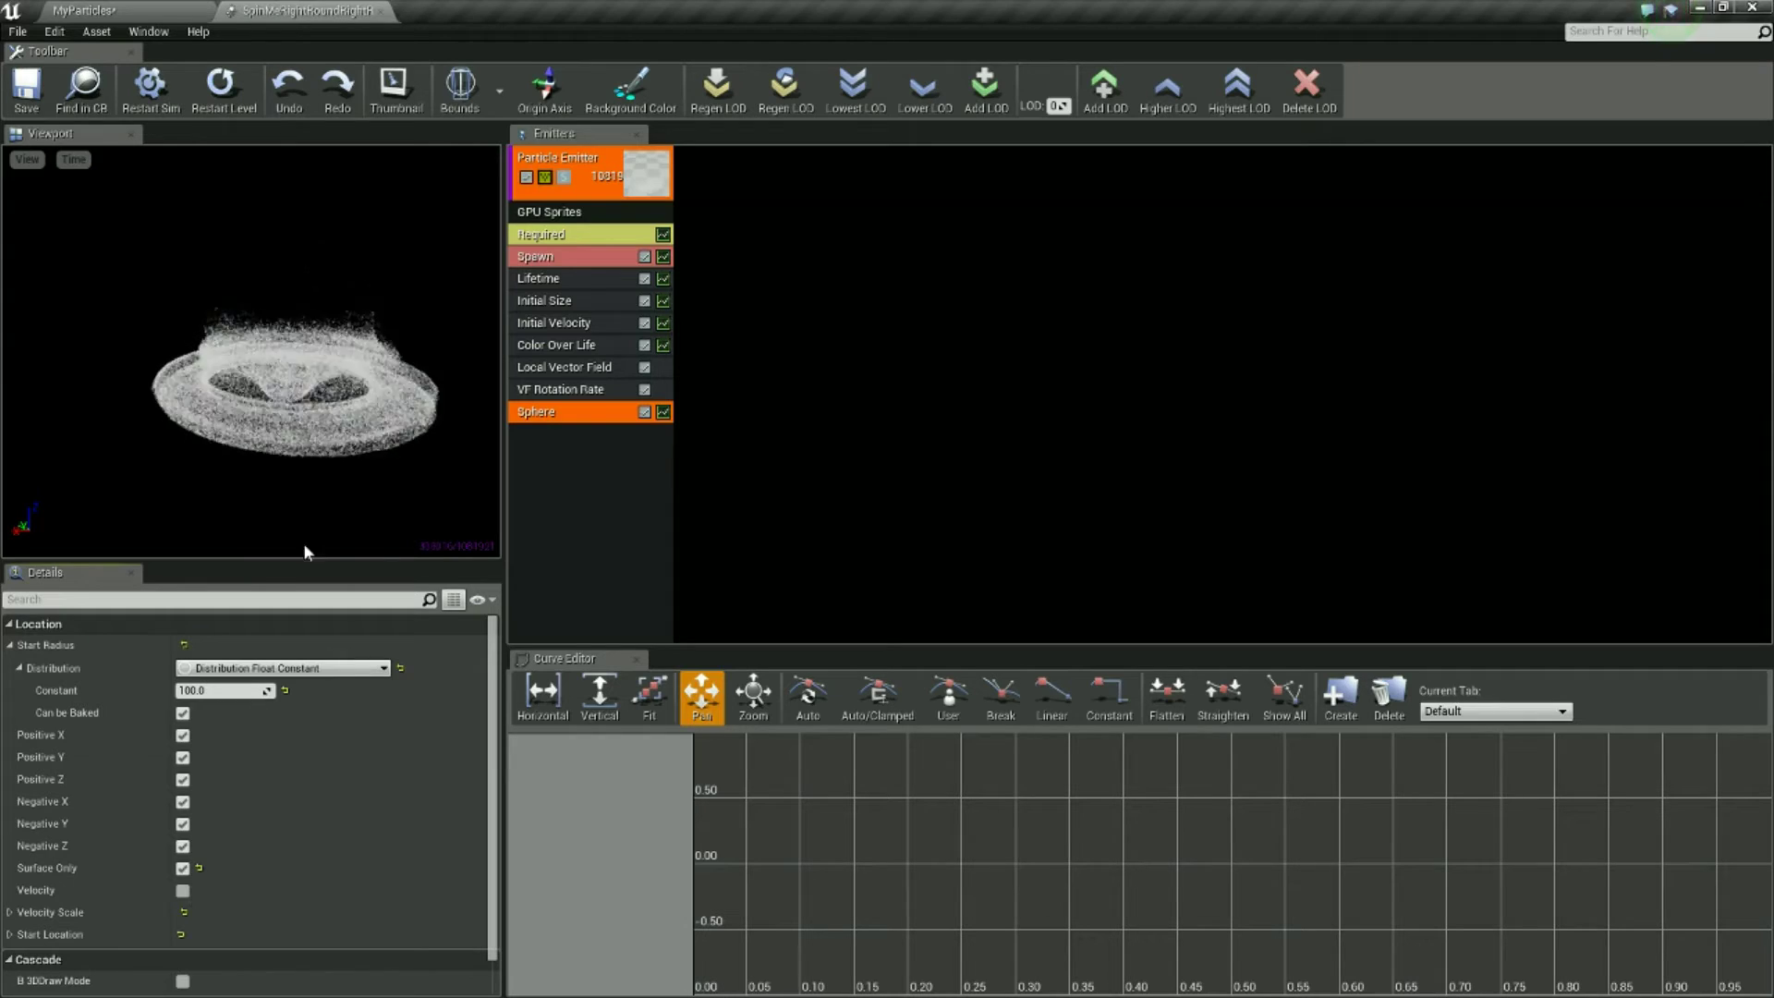
pyautogui.moveTo(301, 434); pyautogui.dragTo(310, 530, button='middle')
pyautogui.moveTo(305, 318)
pyautogui.mouseDown(button='right')
pyautogui.moveTo(305, 343)
pyautogui.moveTo(305, 318)
pyautogui.mouseUp(button='right')
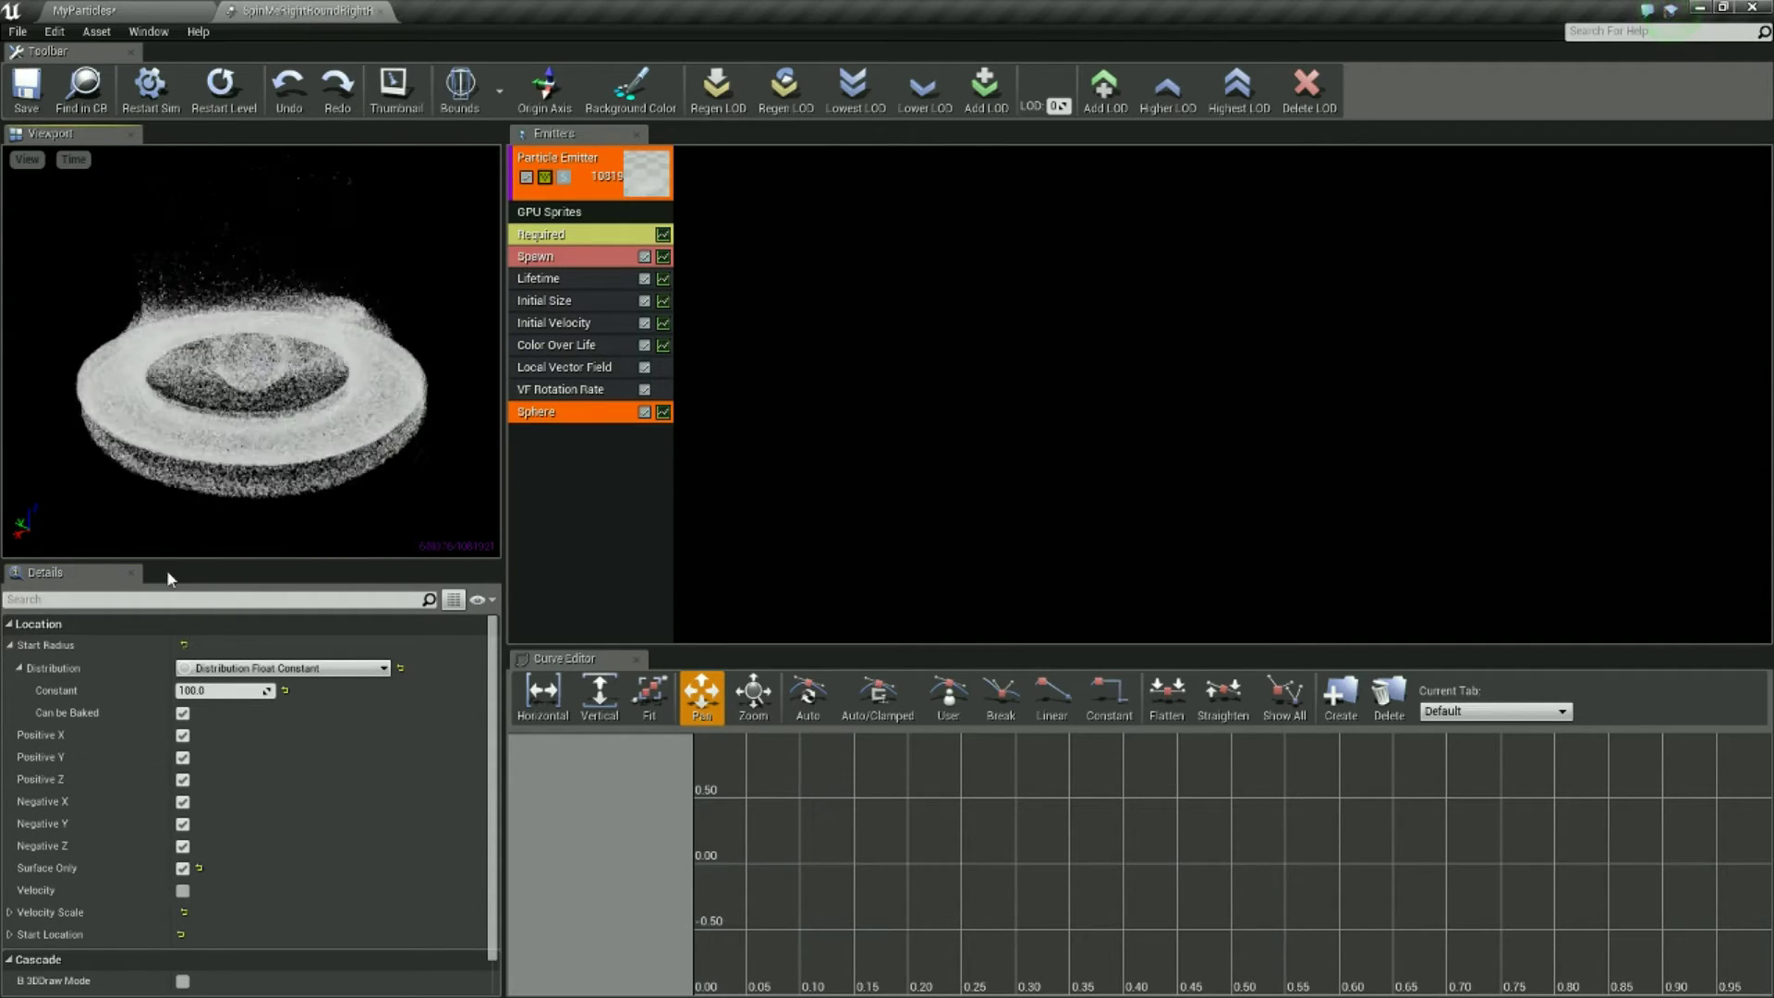
pyautogui.moveTo(209, 467)
pyautogui.mouseDown(button='right')
pyautogui.moveTo(196, 415)
pyautogui.moveTo(205, 453)
pyautogui.mouseUp(button='right')
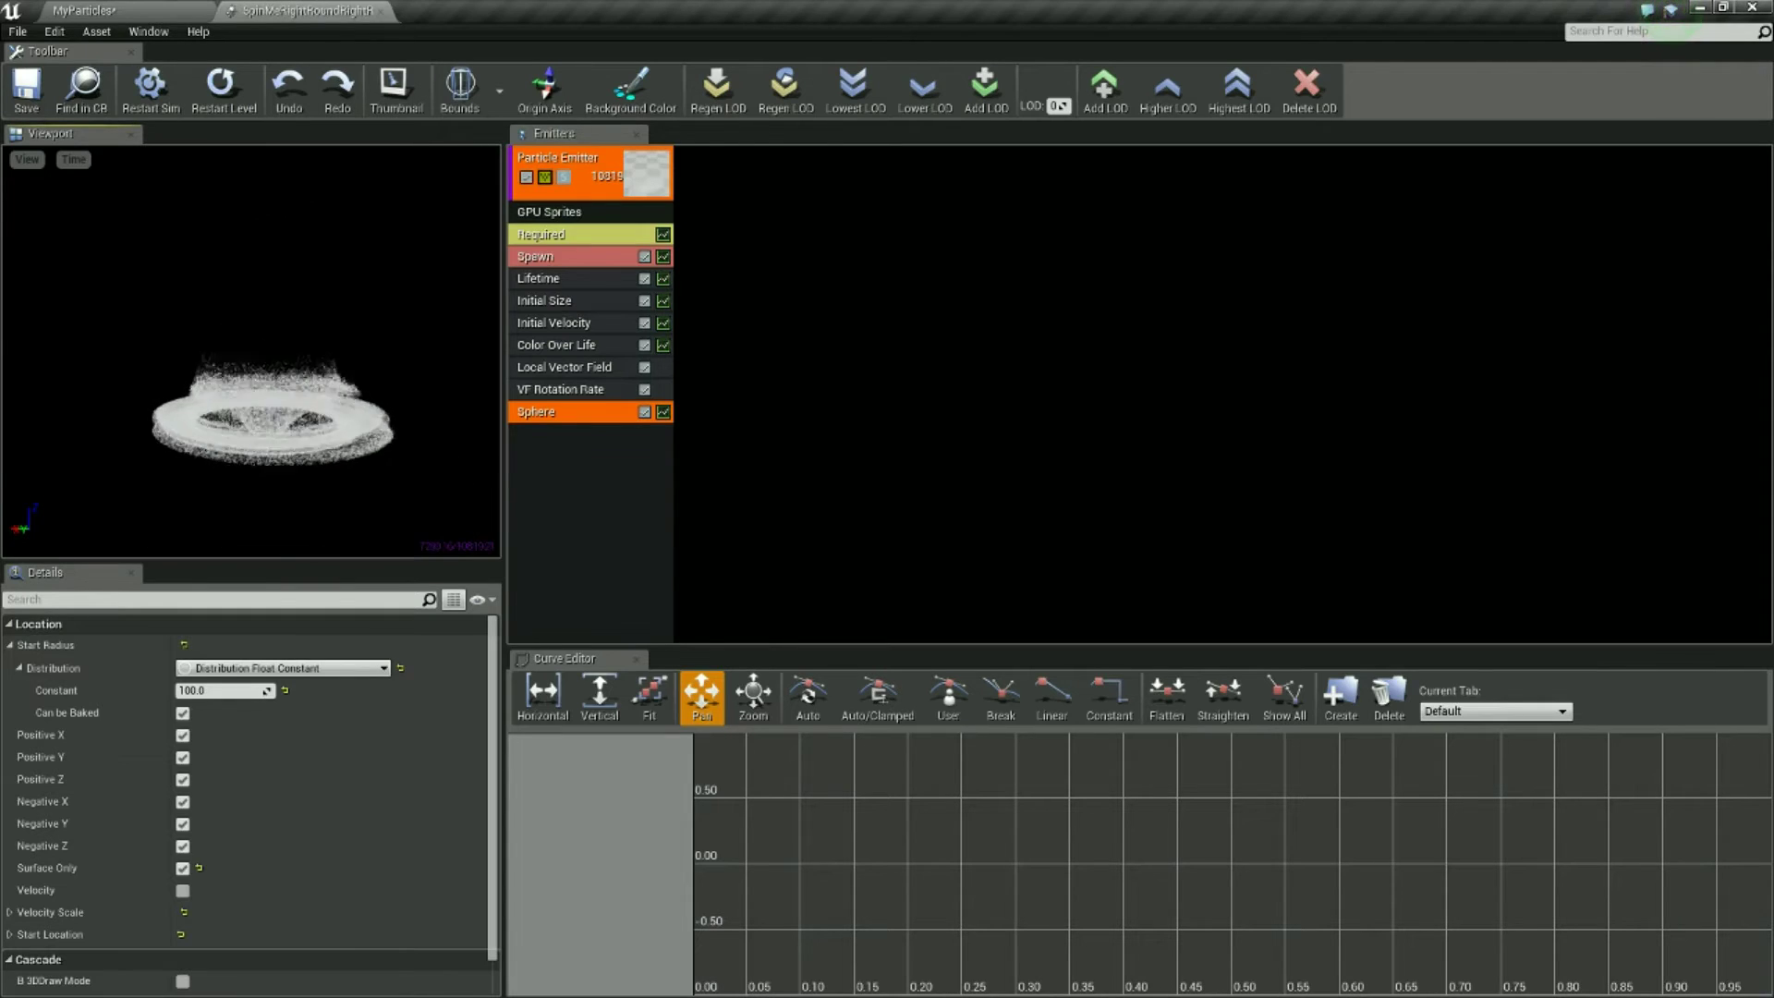
# Set the sphere location's constant start radius to 50.
pyautogui.click(583, 323)
pyautogui.rightClick(309, 650)
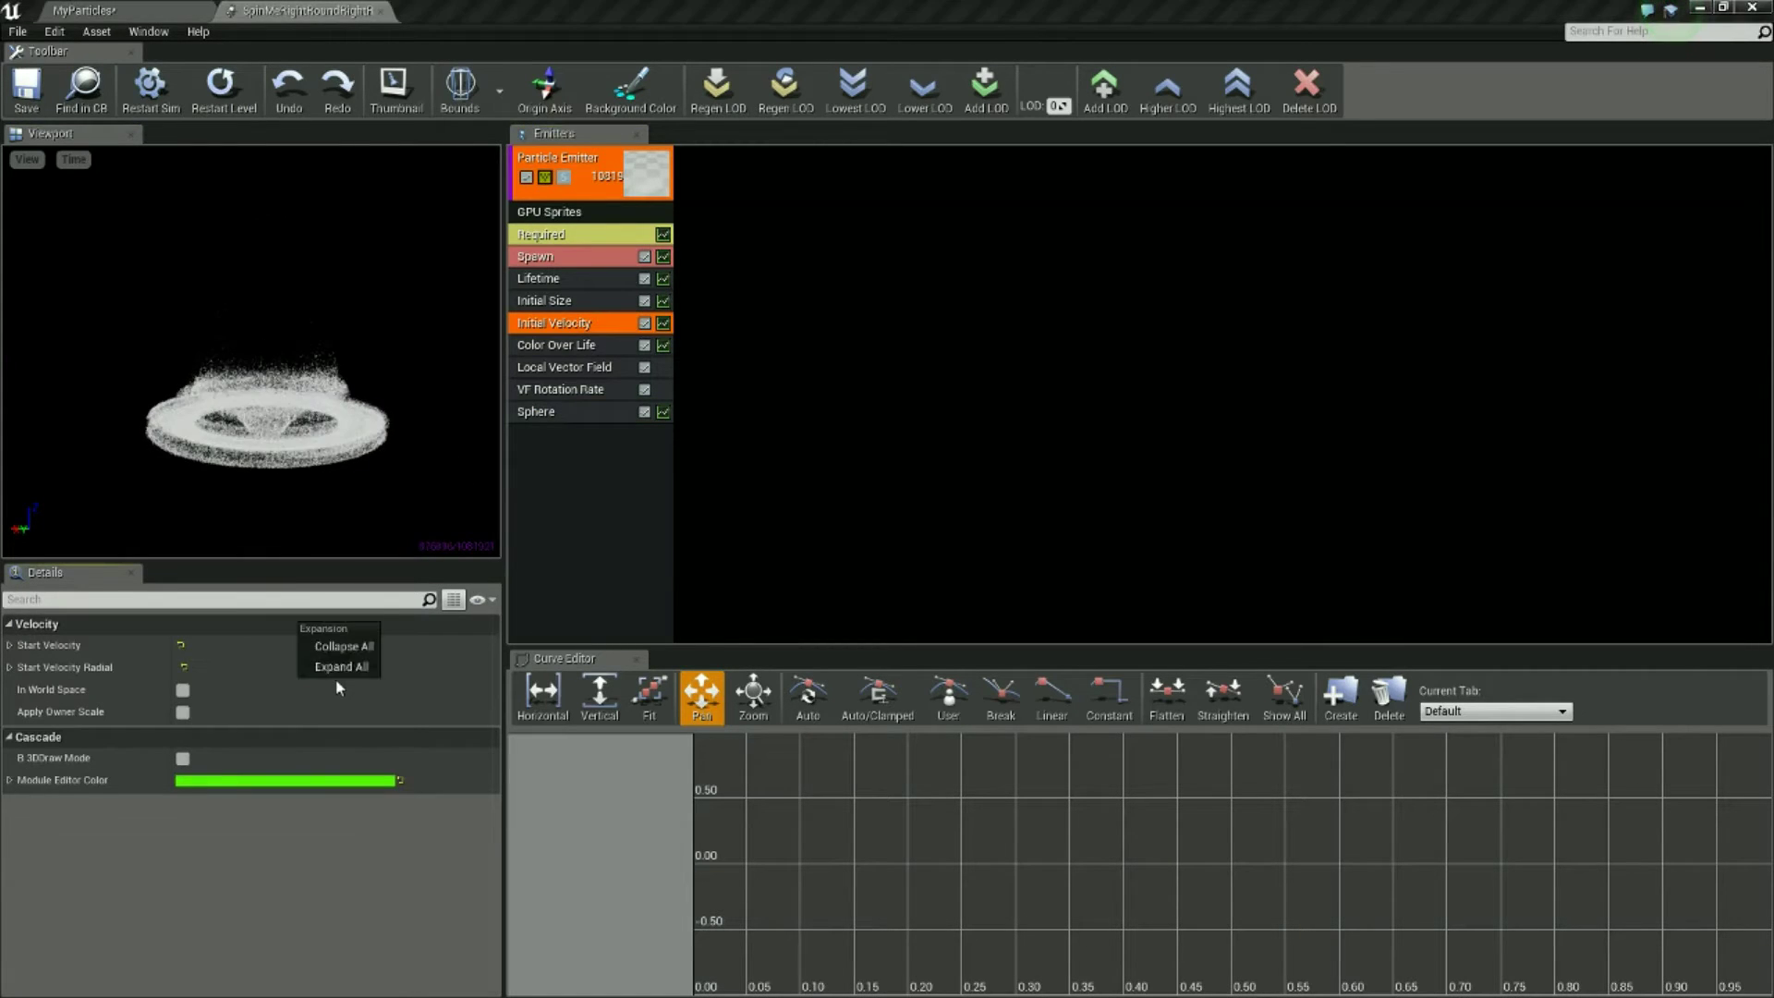
pyautogui.click(617, 410)
pyautogui.click(617, 410)
pyautogui.click(237, 692)
pyautogui.write('50')
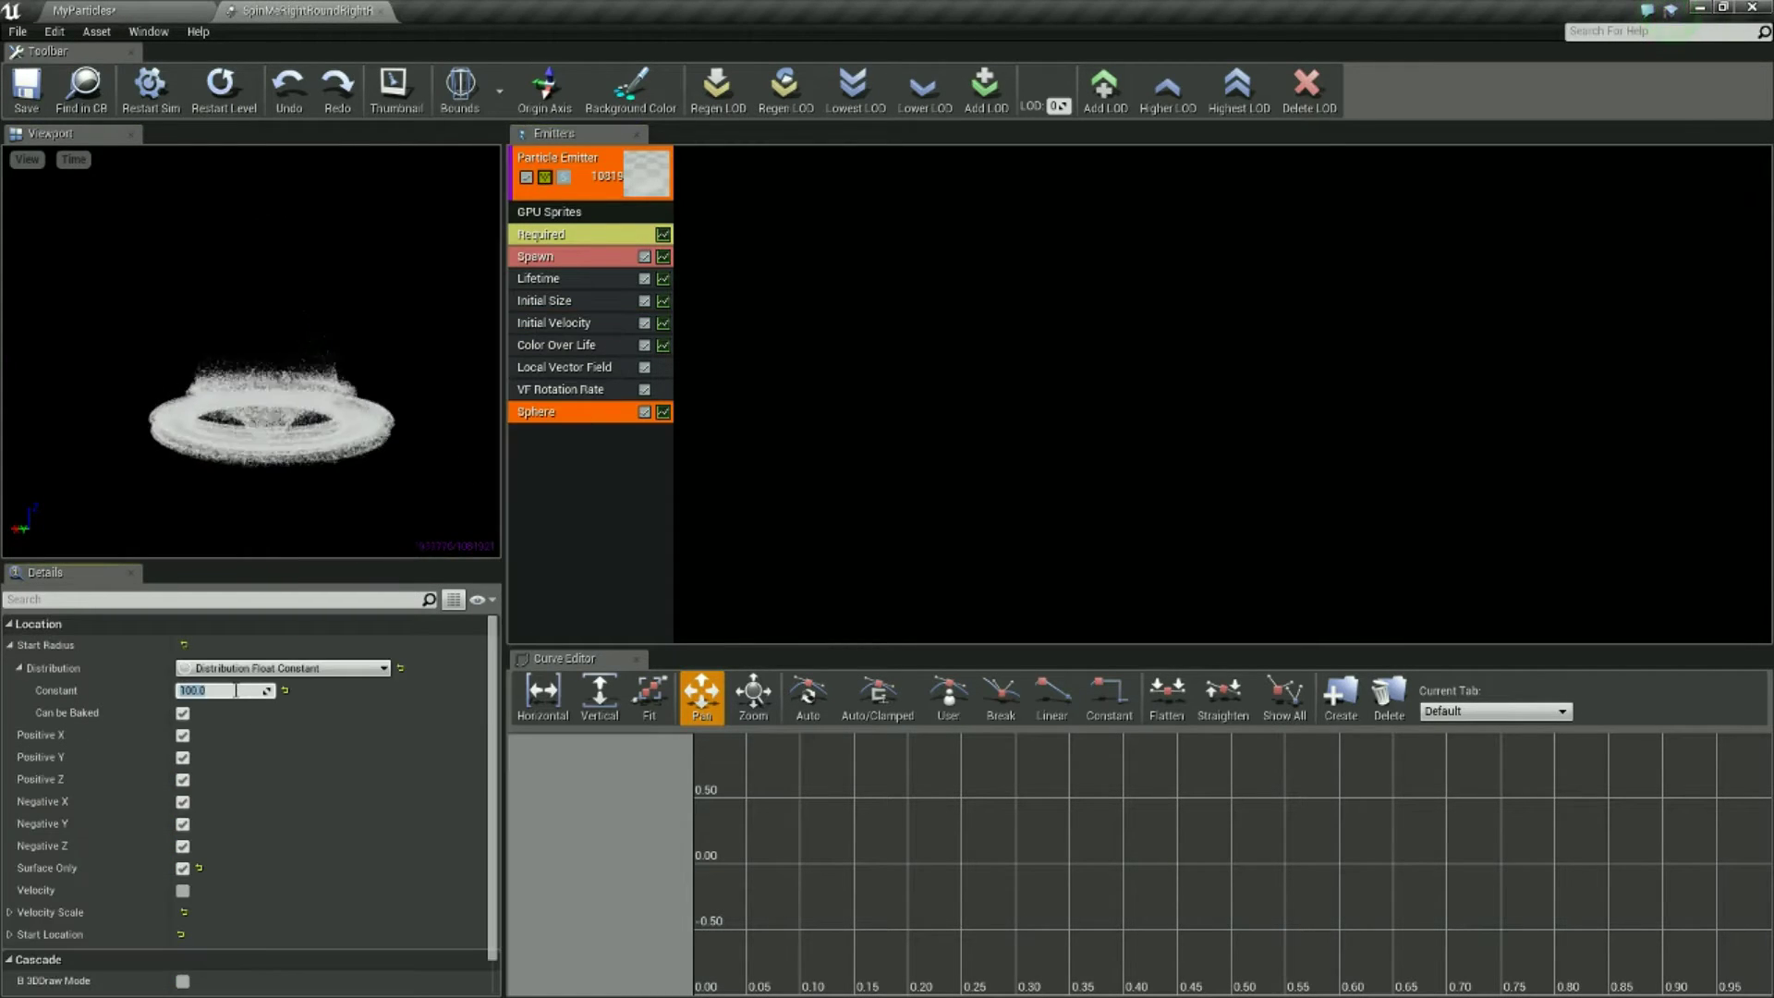
pyautogui.press('Return')
# Set the initial velocity's maximum to 80 and minimum to -80 on both X and Y.
pyautogui.click(600, 324)
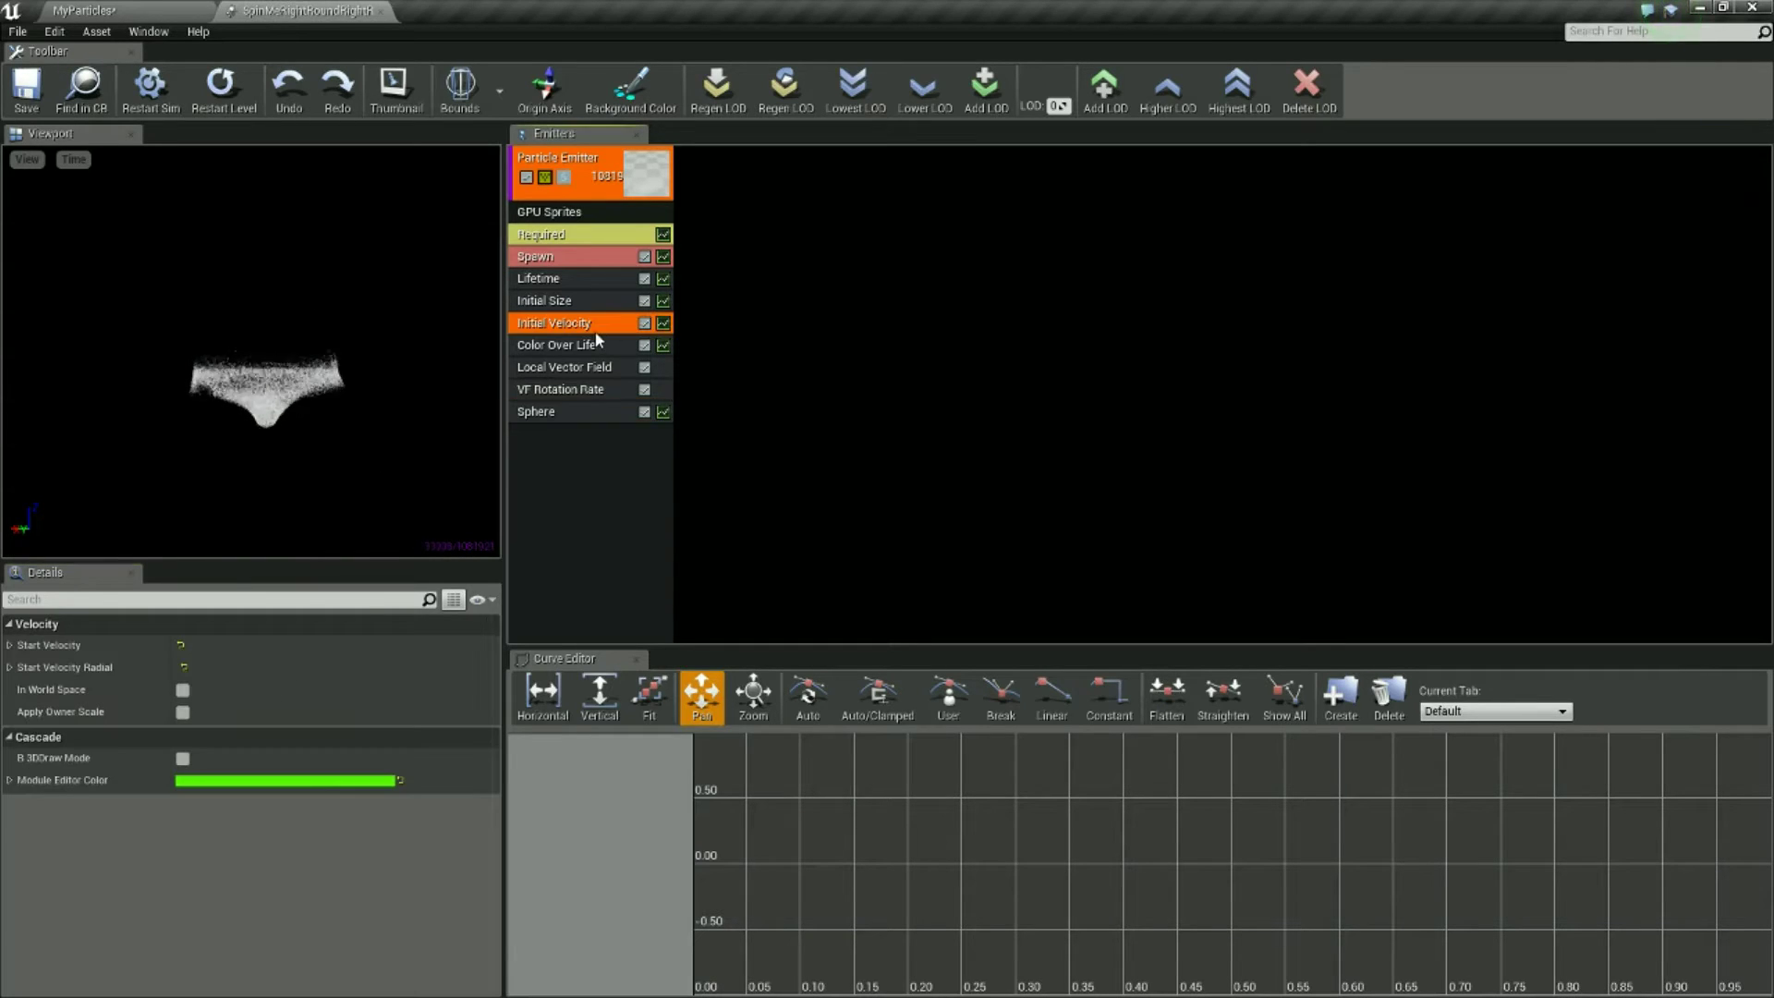
pyautogui.click(278, 645)
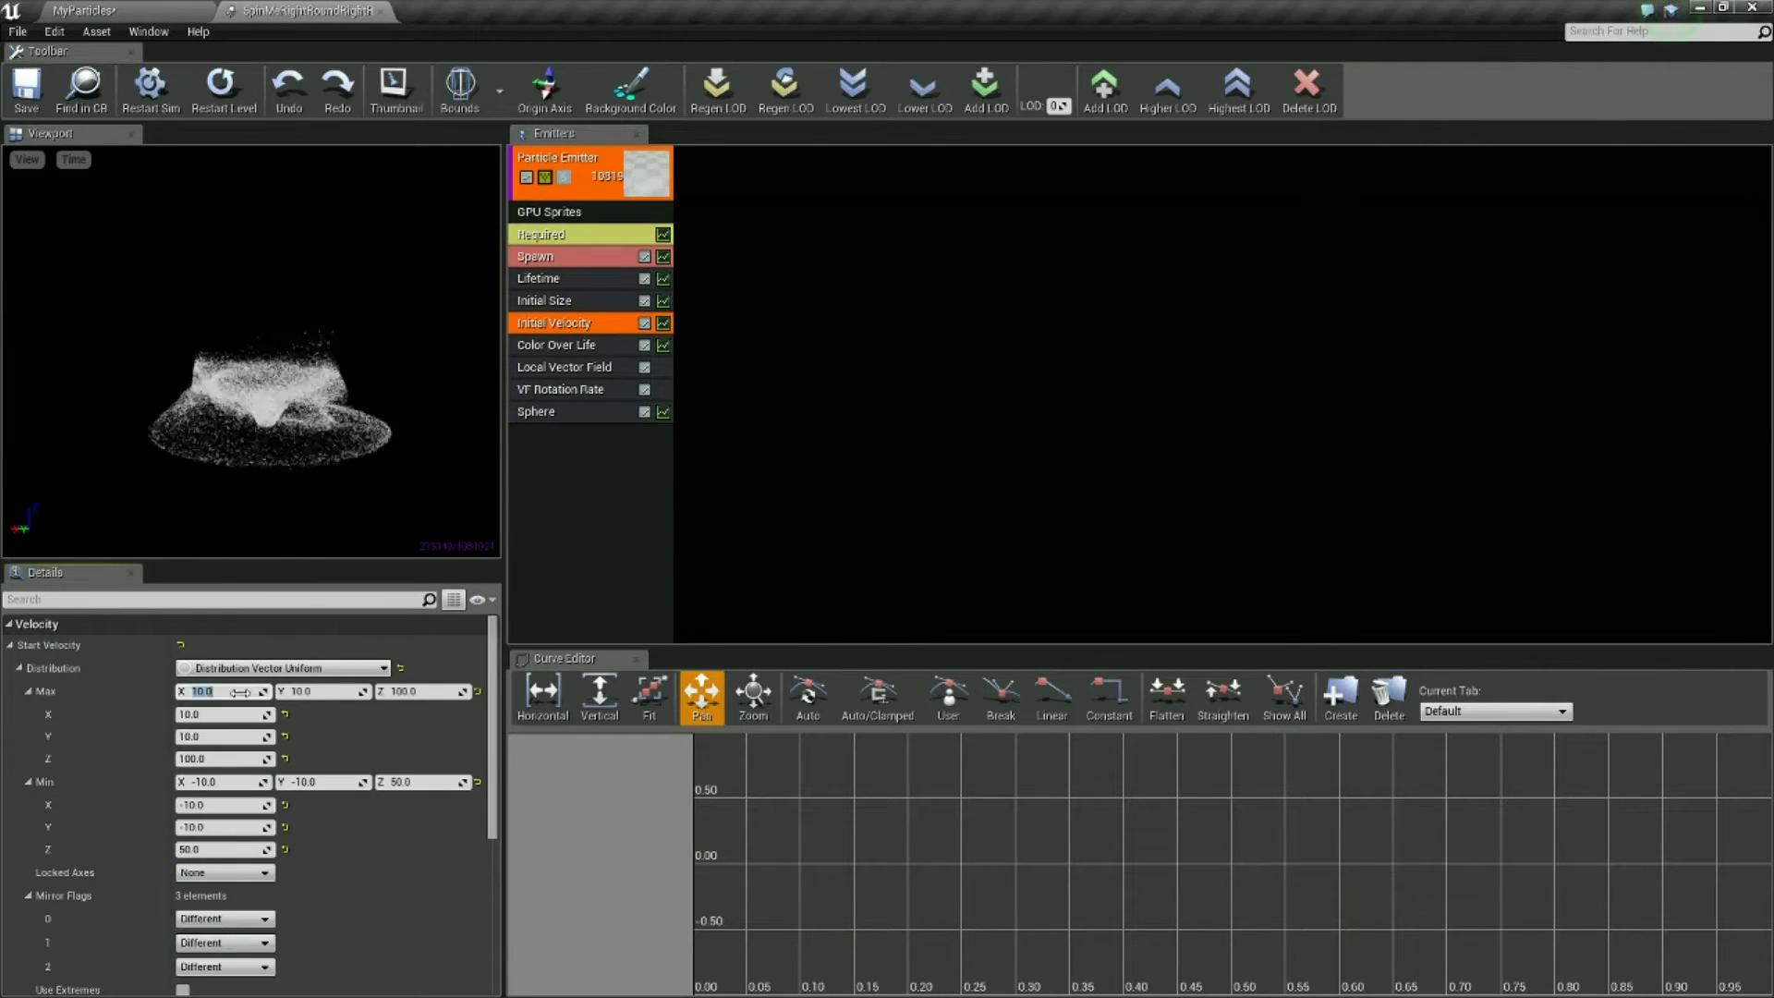
pyautogui.write('60')
pyautogui.press('Tab')
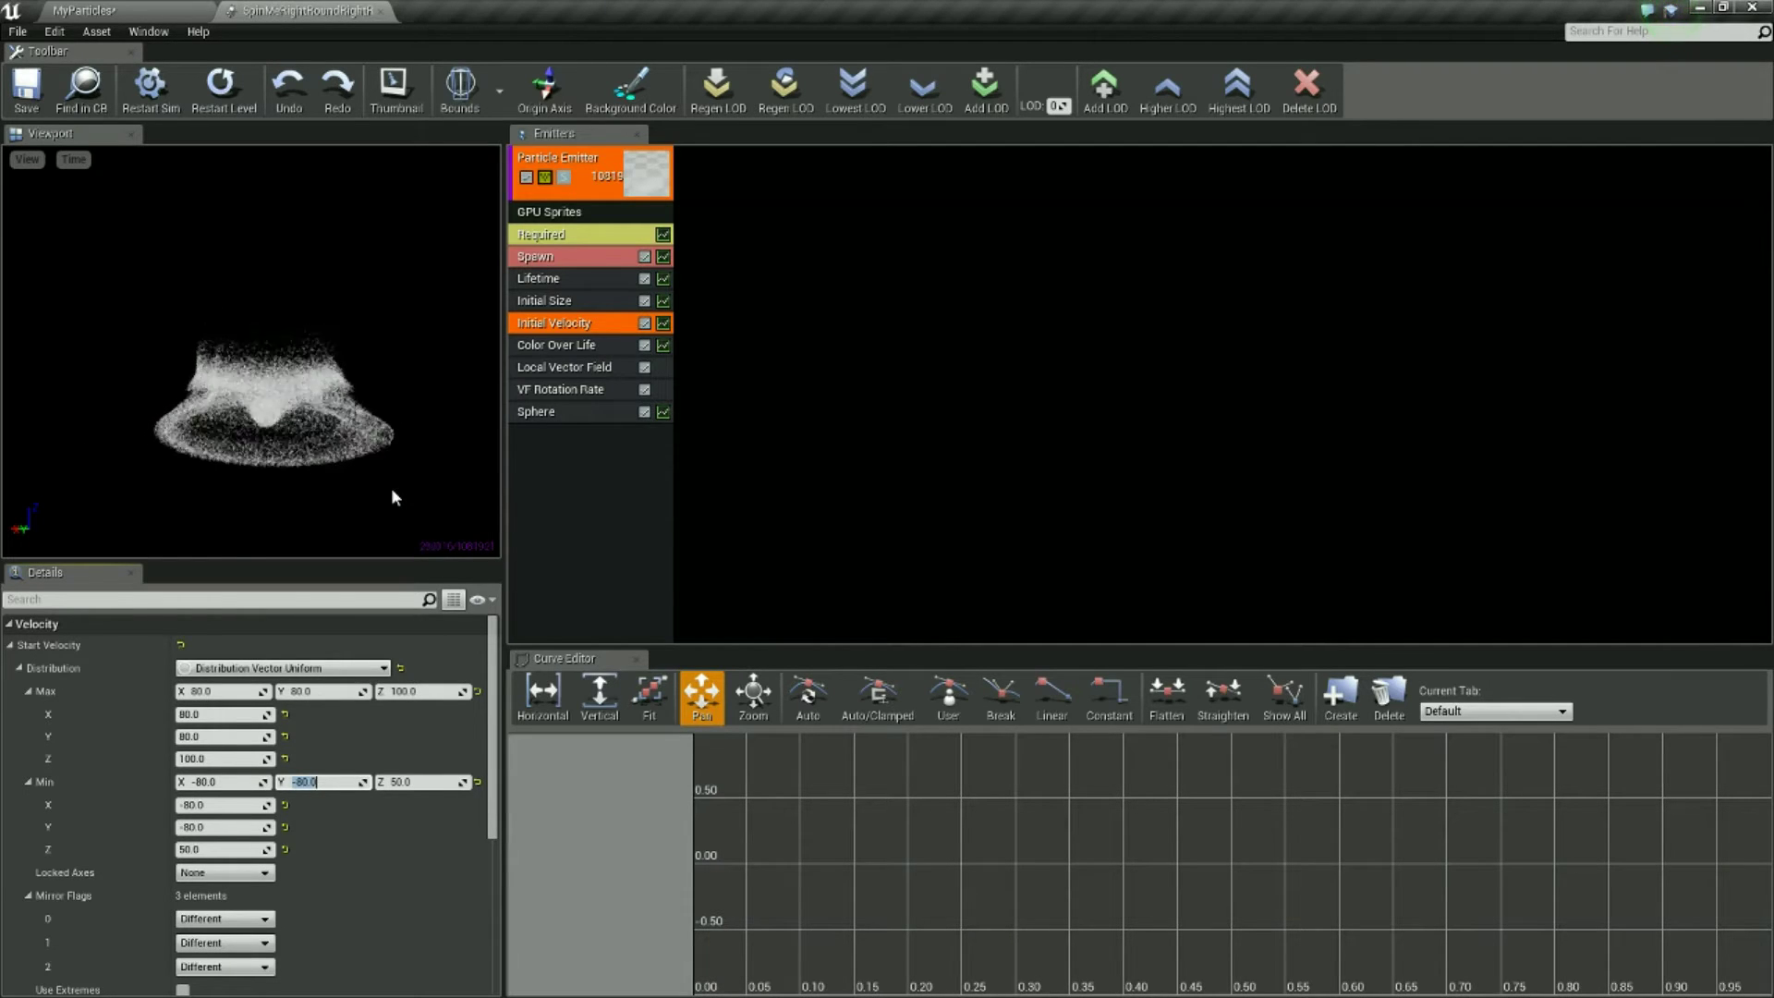
pyautogui.moveTo(407, 225); pyautogui.dragTo(374, 236)
# Try a maximum Z start velocity of 400 and inspect the particle flow.
pyautogui.click(435, 693)
pyautogui.write('400')
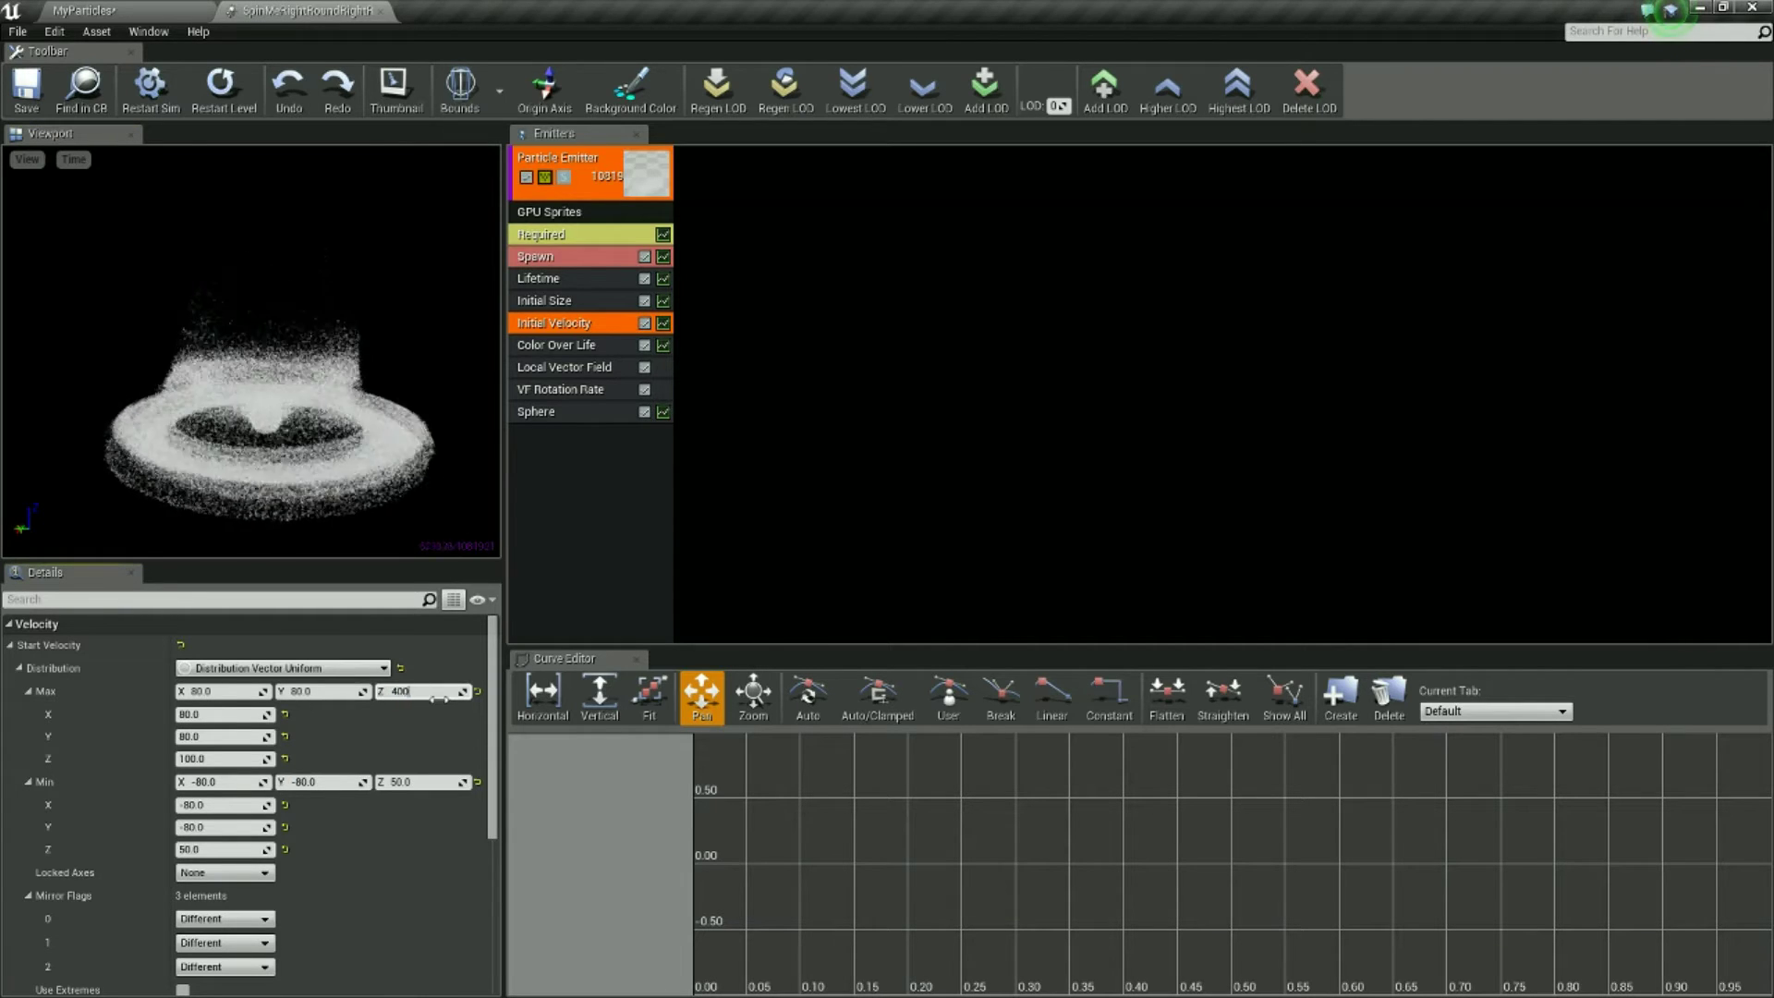
pyautogui.press('Return')
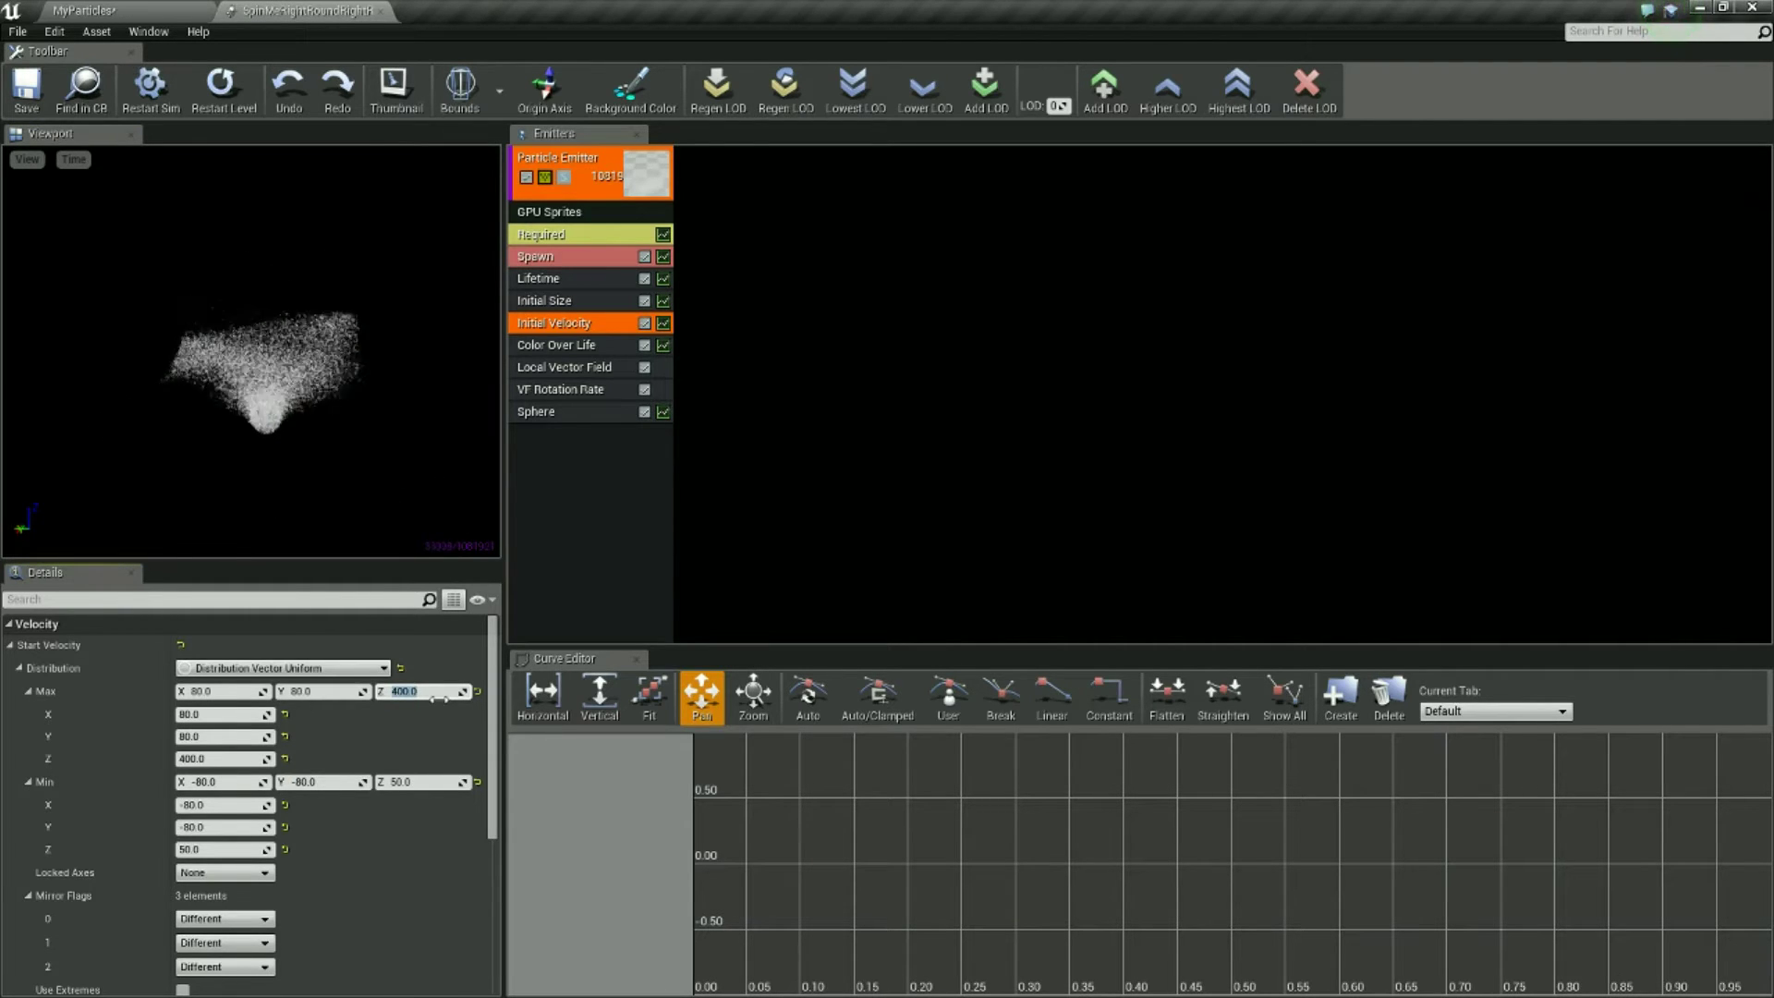
pyautogui.moveTo(360, 444); pyautogui.dragTo(358, 441)
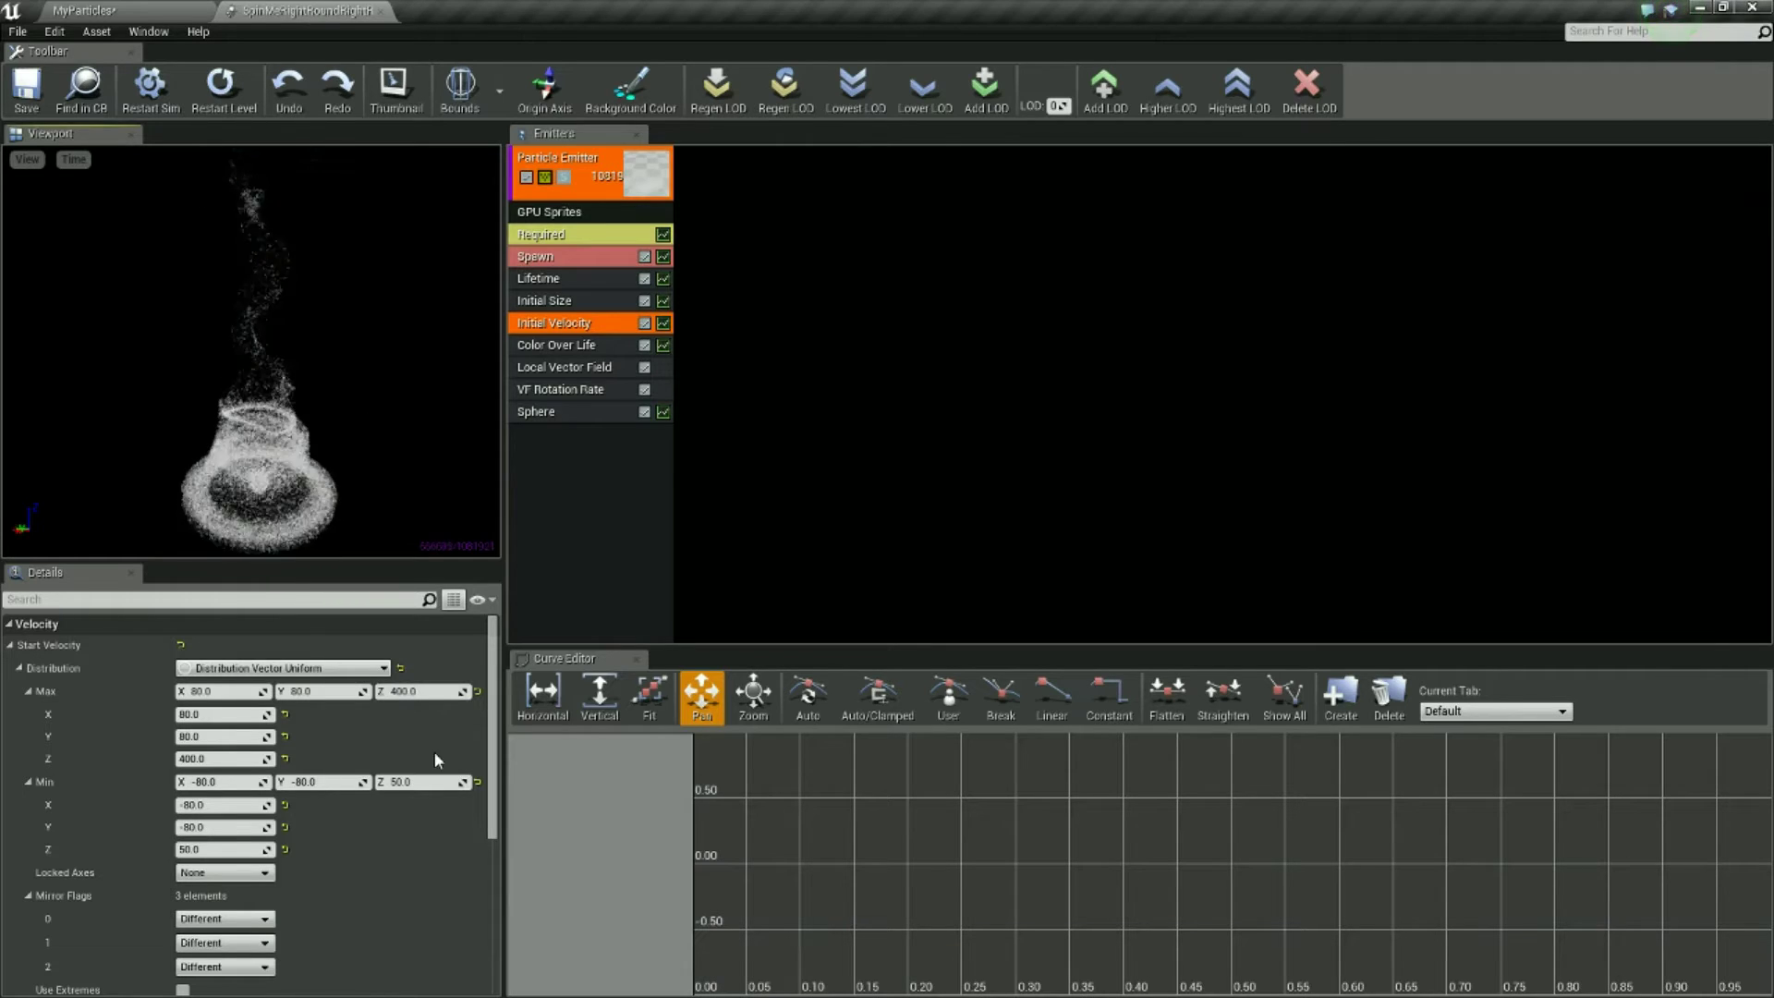
# Set the Z start velocity to a maximum of 1000 and a minimum of 500, and inspect the tornado.
pyautogui.click(440, 689)
pyautogui.write('1000')
pyautogui.press('Return')
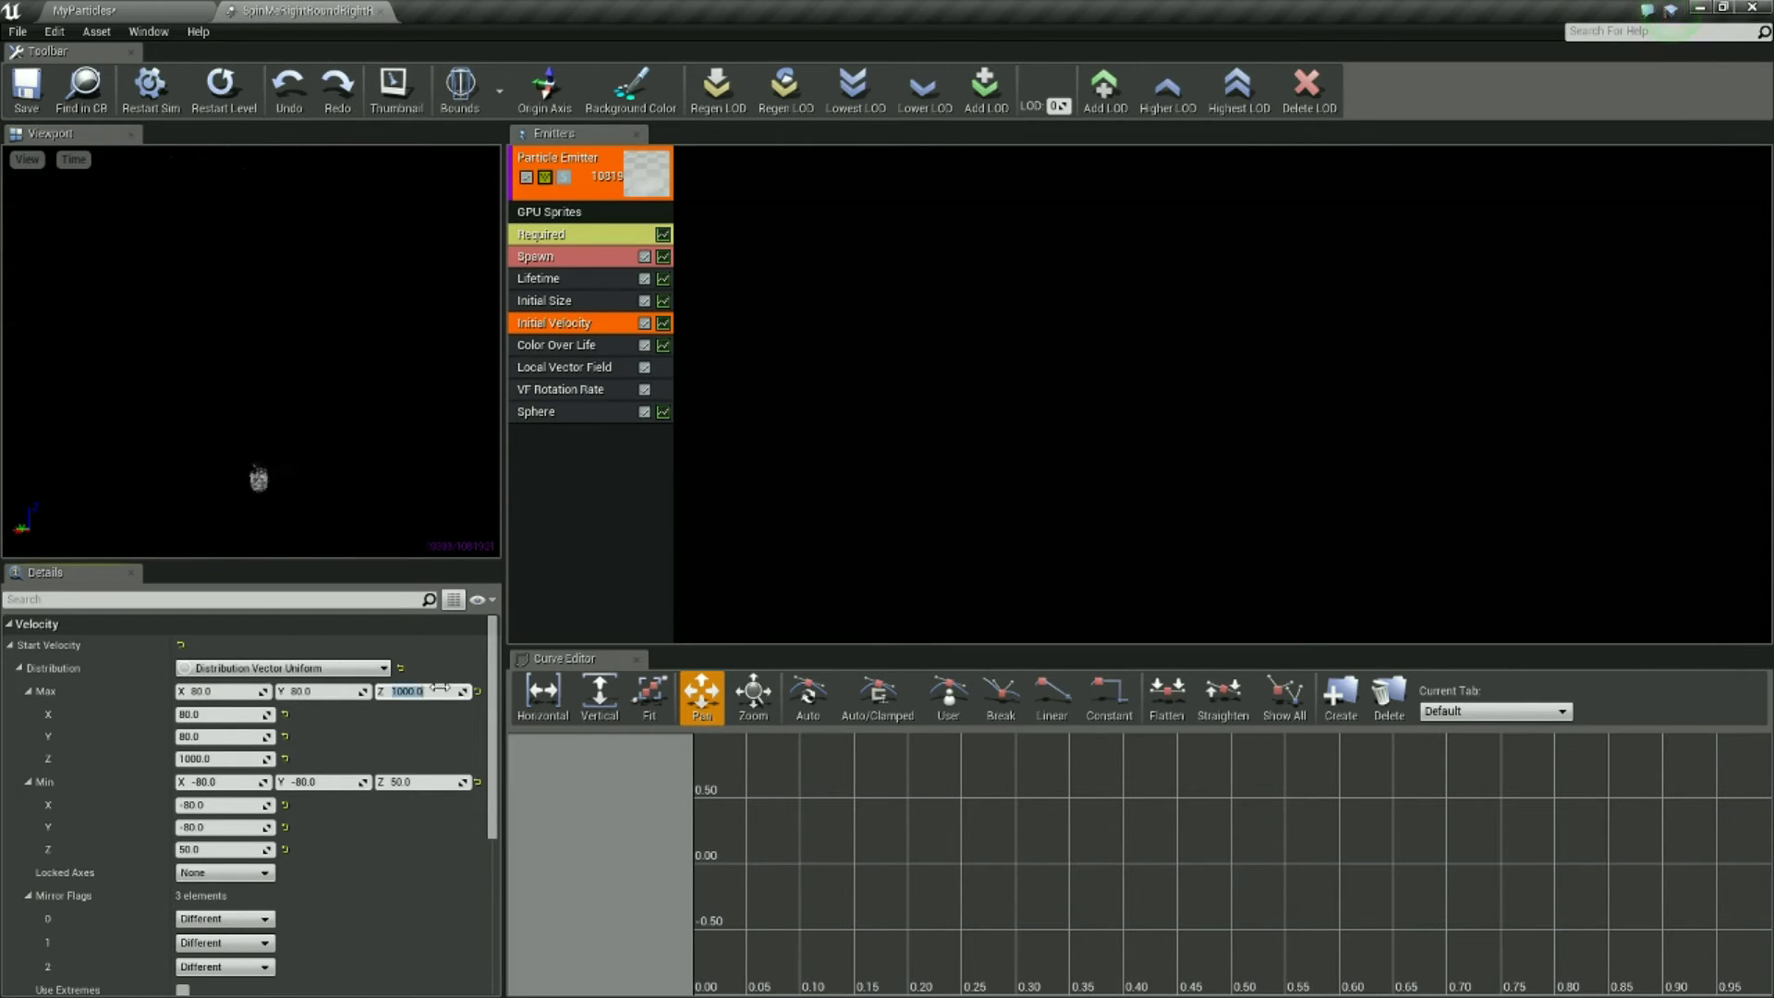
pyautogui.click(443, 790)
pyautogui.write('500')
pyautogui.press('Return')
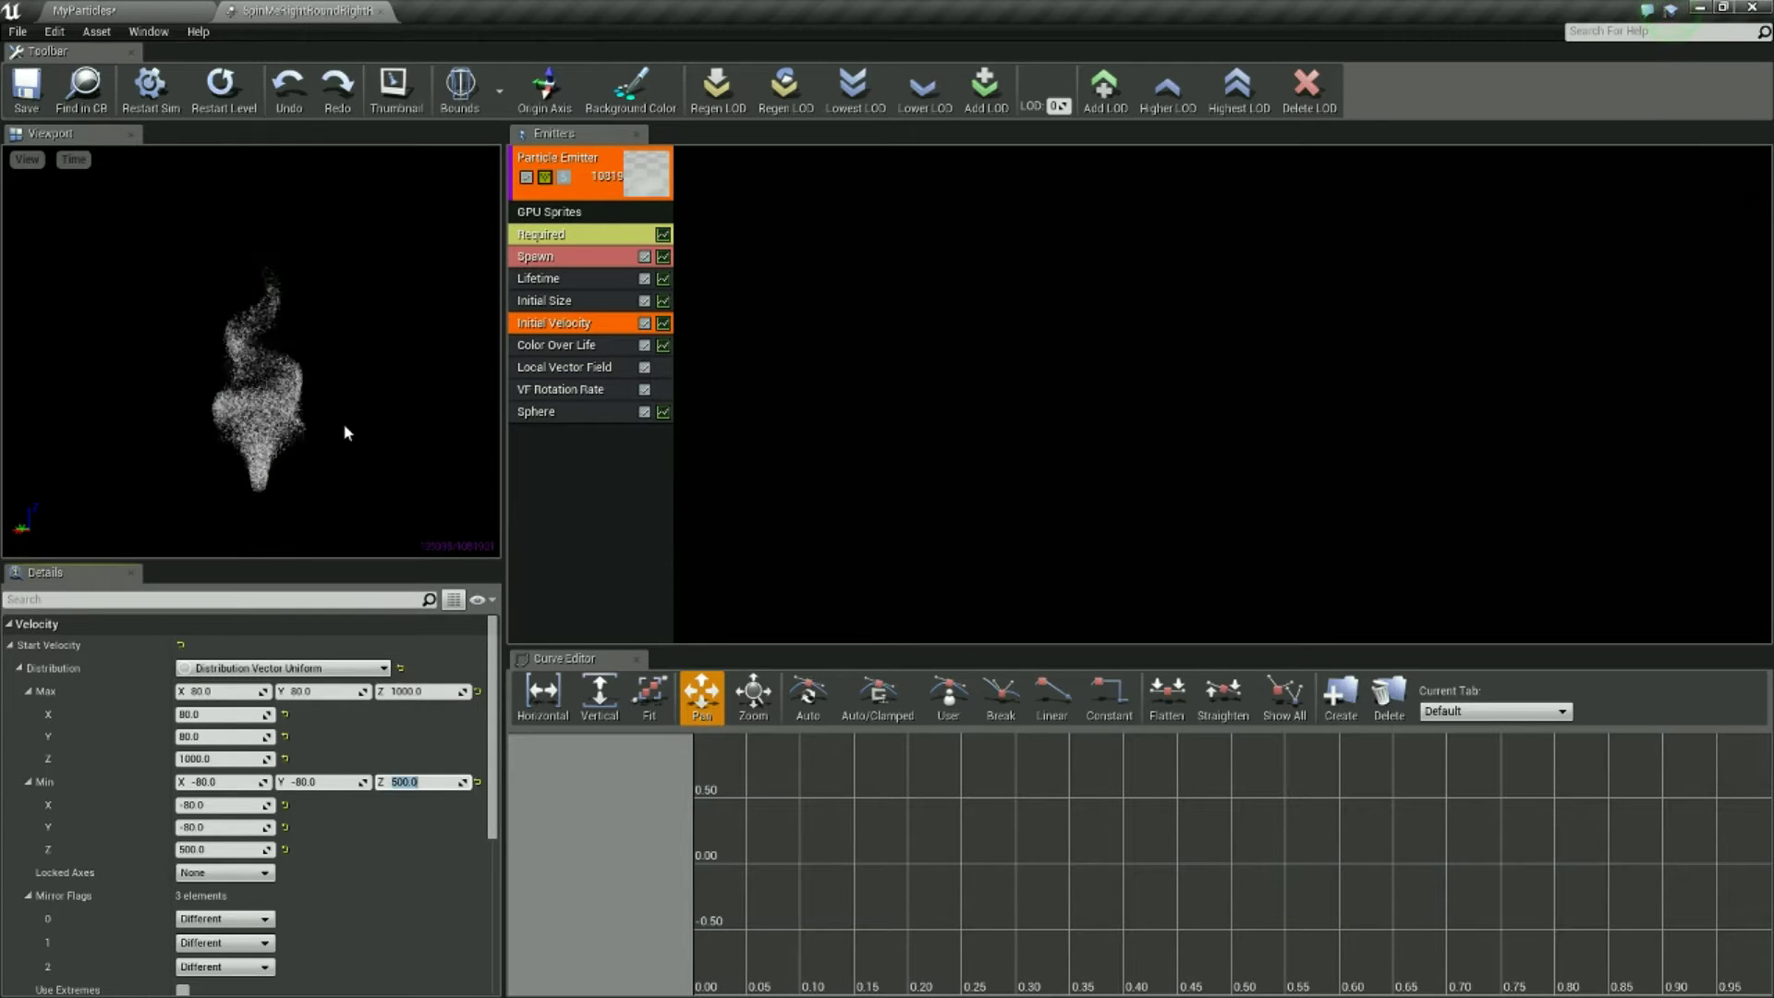
pyautogui.moveTo(344, 425)
pyautogui.mouseDown()
pyautogui.moveTo(334, 392)
pyautogui.moveTo(340, 416)
pyautogui.mouseUp()
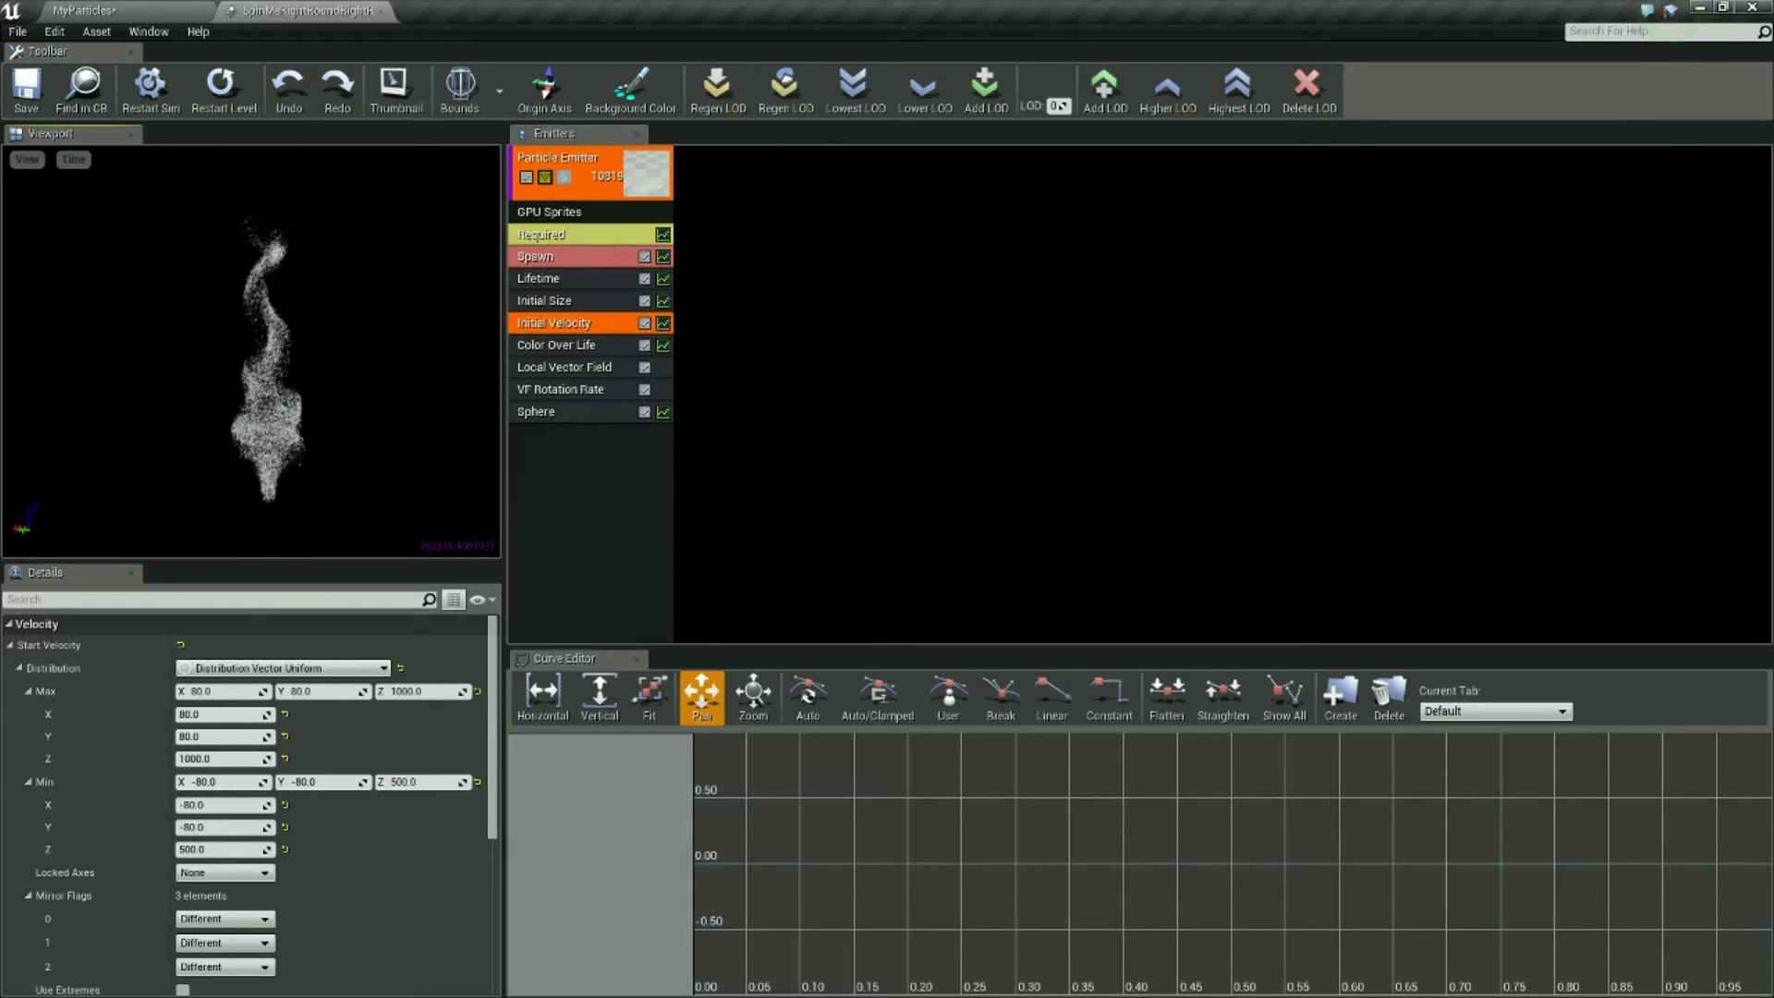
# Try a Z start velocity with a maximum of 500 and a minimum of 100 in the Initial Velocity module.
pyautogui.moveTo(340, 415); pyautogui.dragTo(379, 356, button='right')
pyautogui.moveTo(319, 356); pyautogui.dragTo(308, 280)
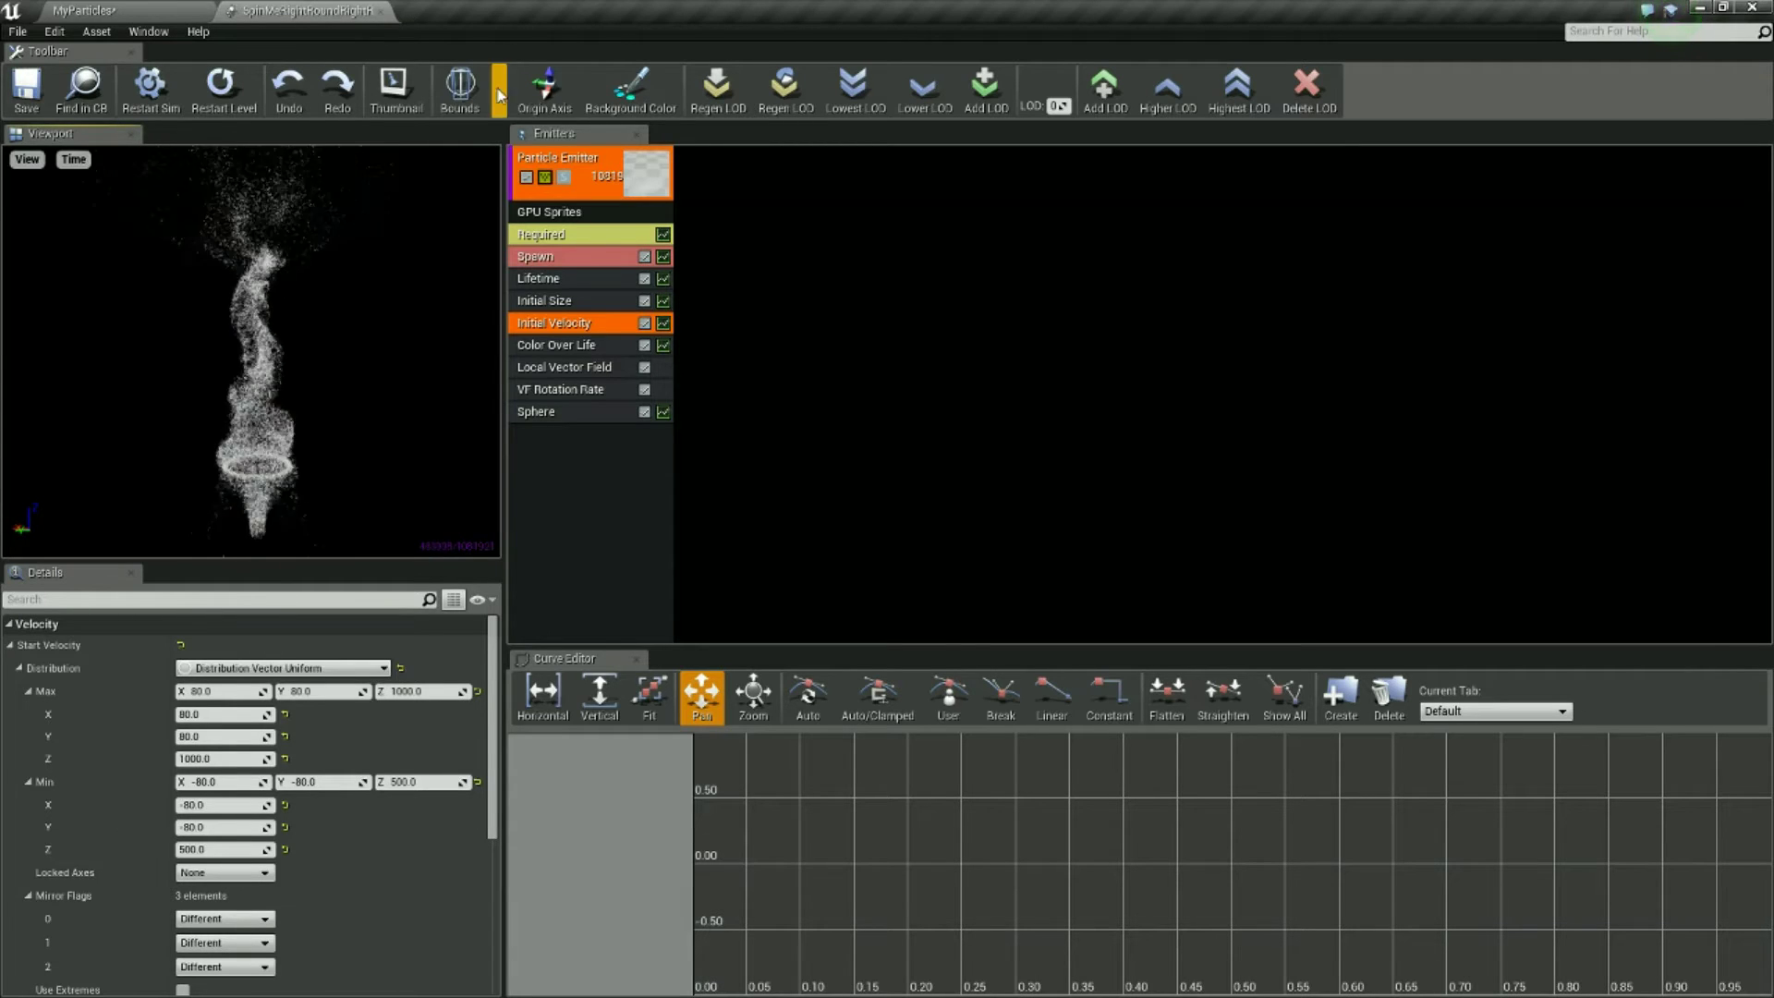
pyautogui.click(514, 158)
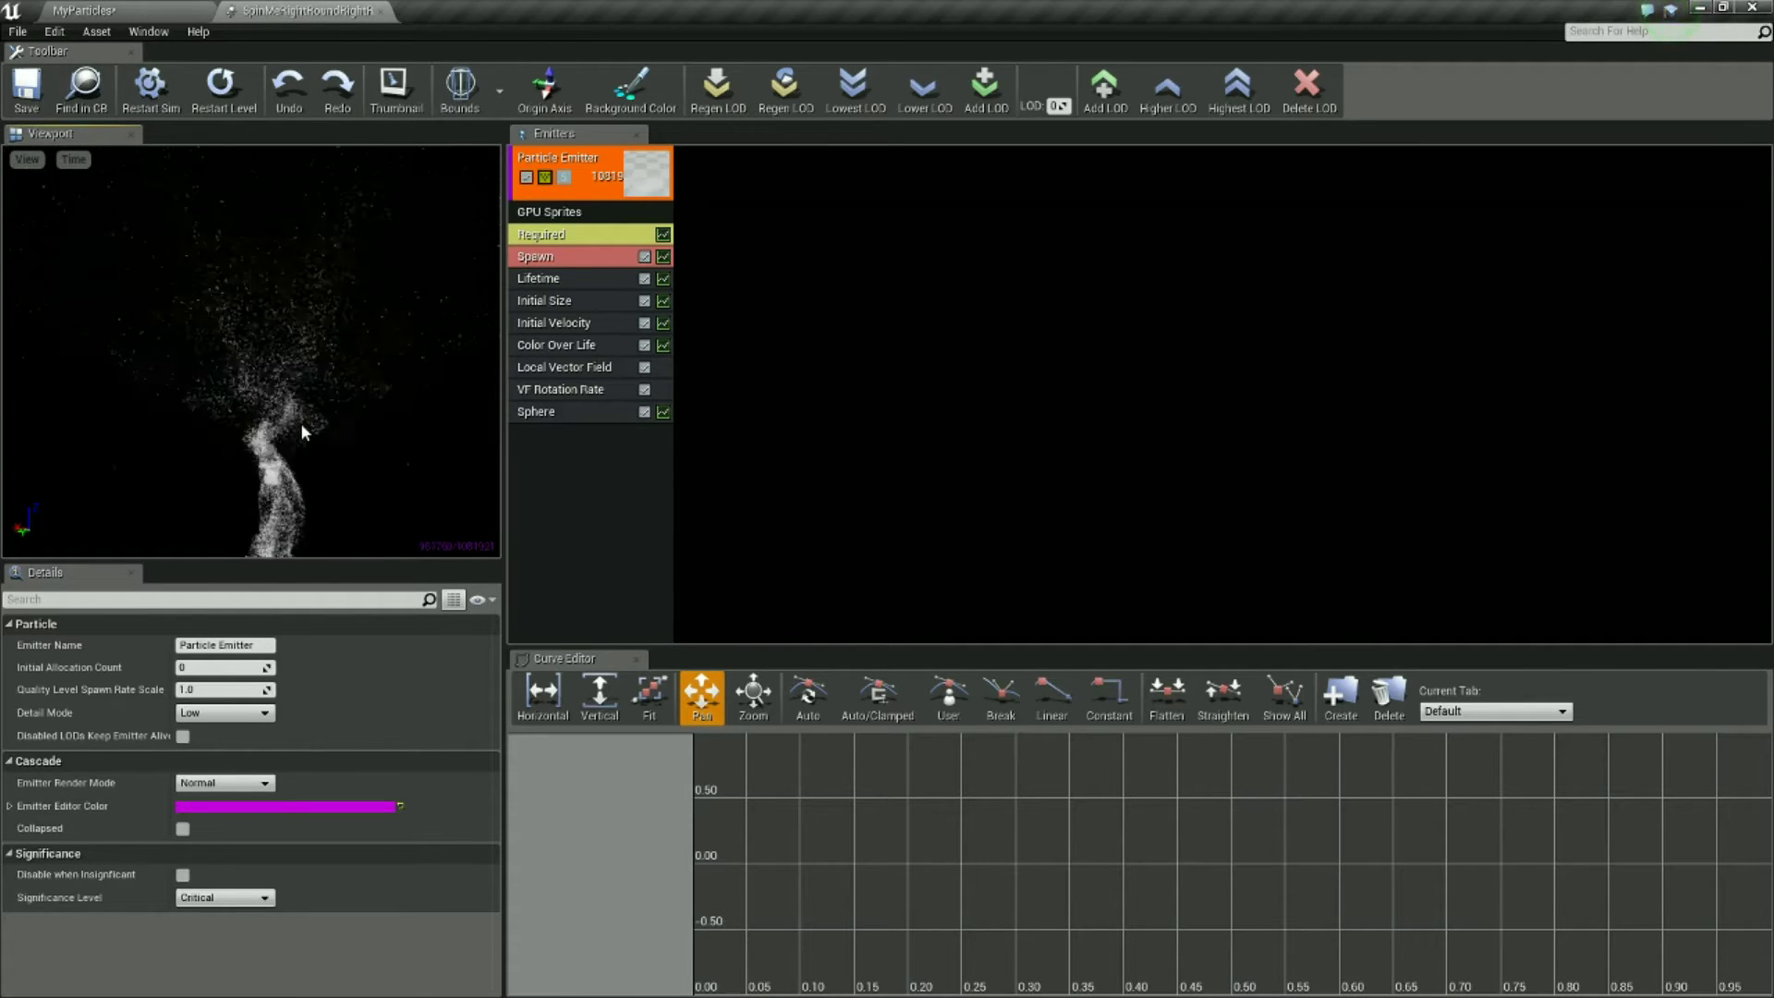
pyautogui.moveTo(302, 419)
pyautogui.mouseDown()
pyautogui.moveTo(267, 388)
pyautogui.moveTo(370, 398)
pyautogui.moveTo(315, 425)
pyautogui.moveTo(407, 379)
pyautogui.moveTo(434, 414)
pyautogui.mouseUp()
pyautogui.click(564, 322)
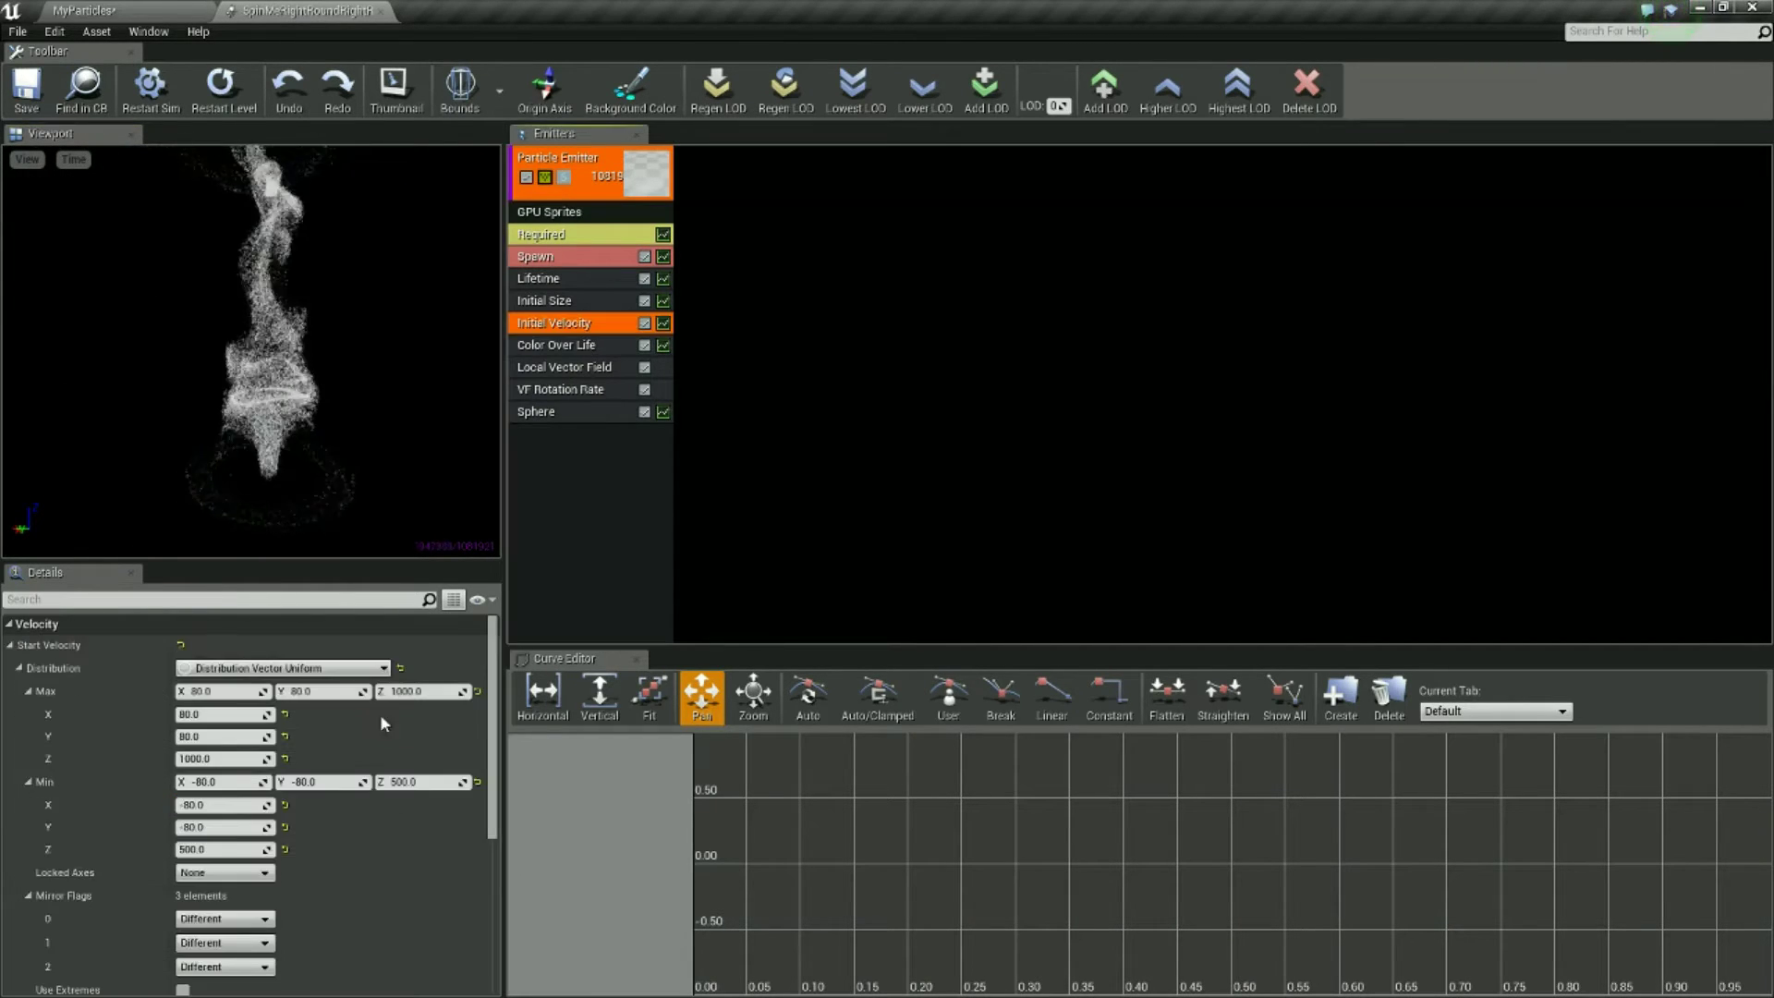
pyautogui.click(432, 690)
pyautogui.write('500')
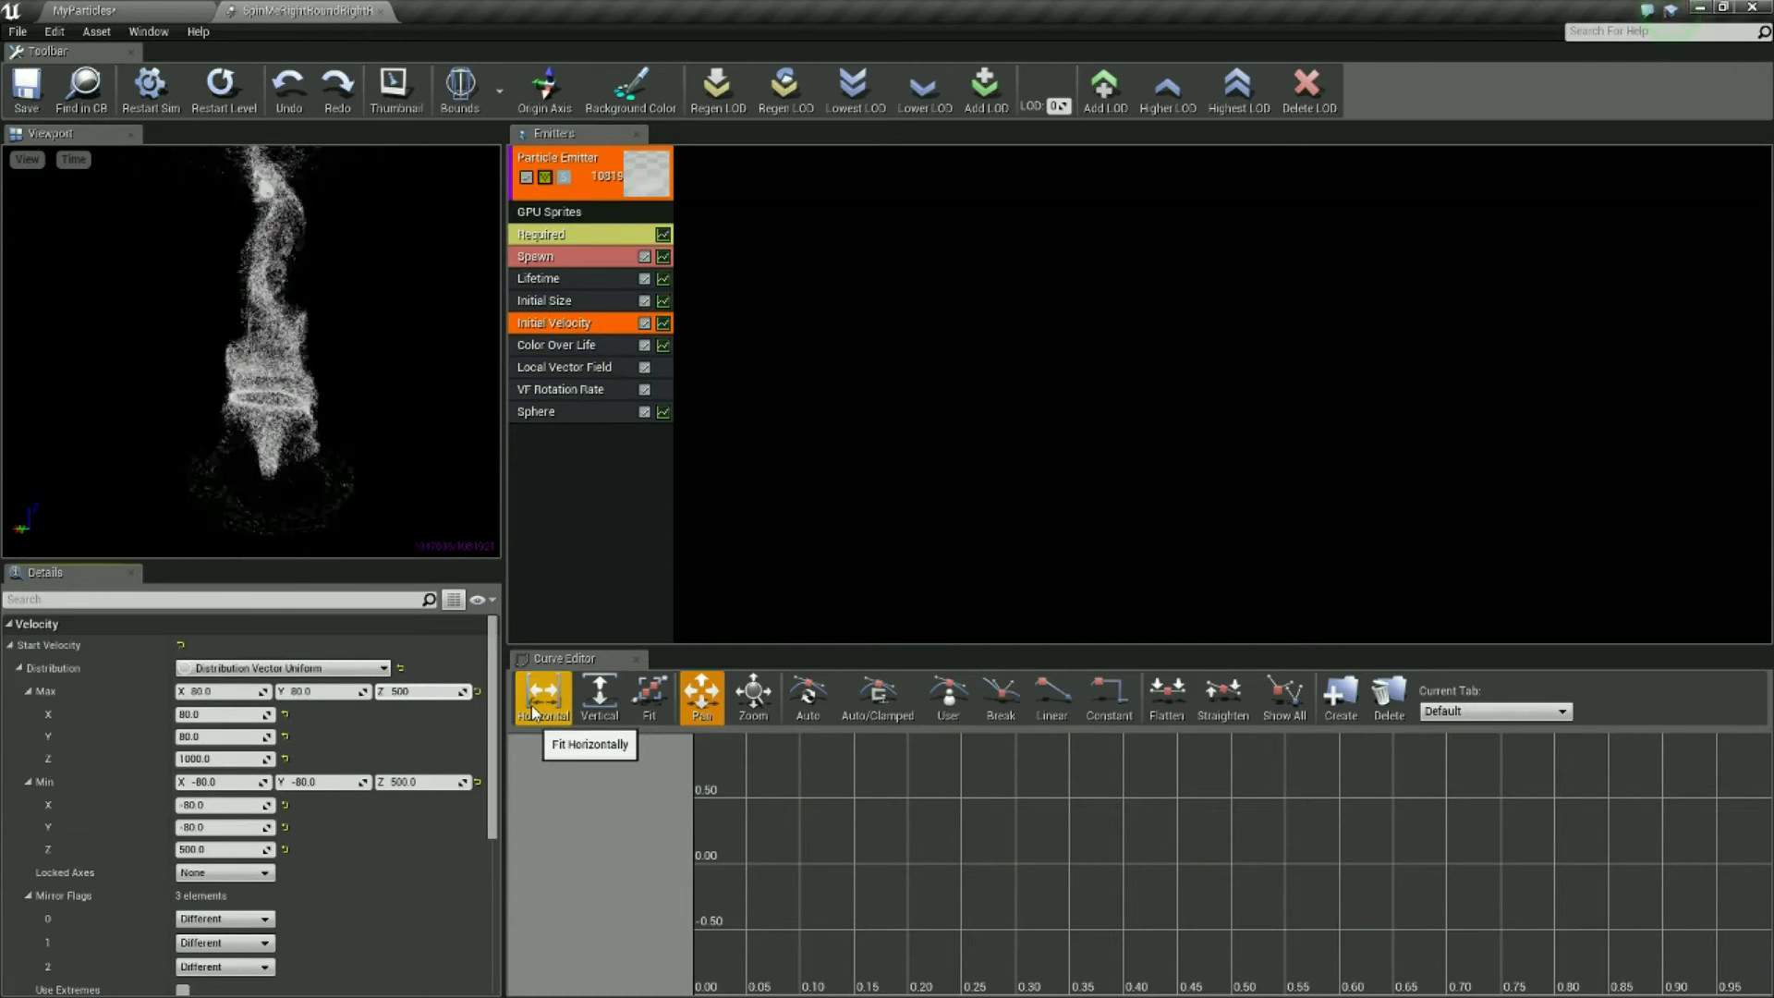
pyautogui.press('Return')
pyautogui.press('Tab')
pyautogui.press('Tab')
pyautogui.press('Tab')
pyautogui.press('Tab')
pyautogui.press('Tab')
pyautogui.press('Tab')
pyautogui.press('Tab')
pyautogui.press('Tab')
pyautogui.press('Tab')
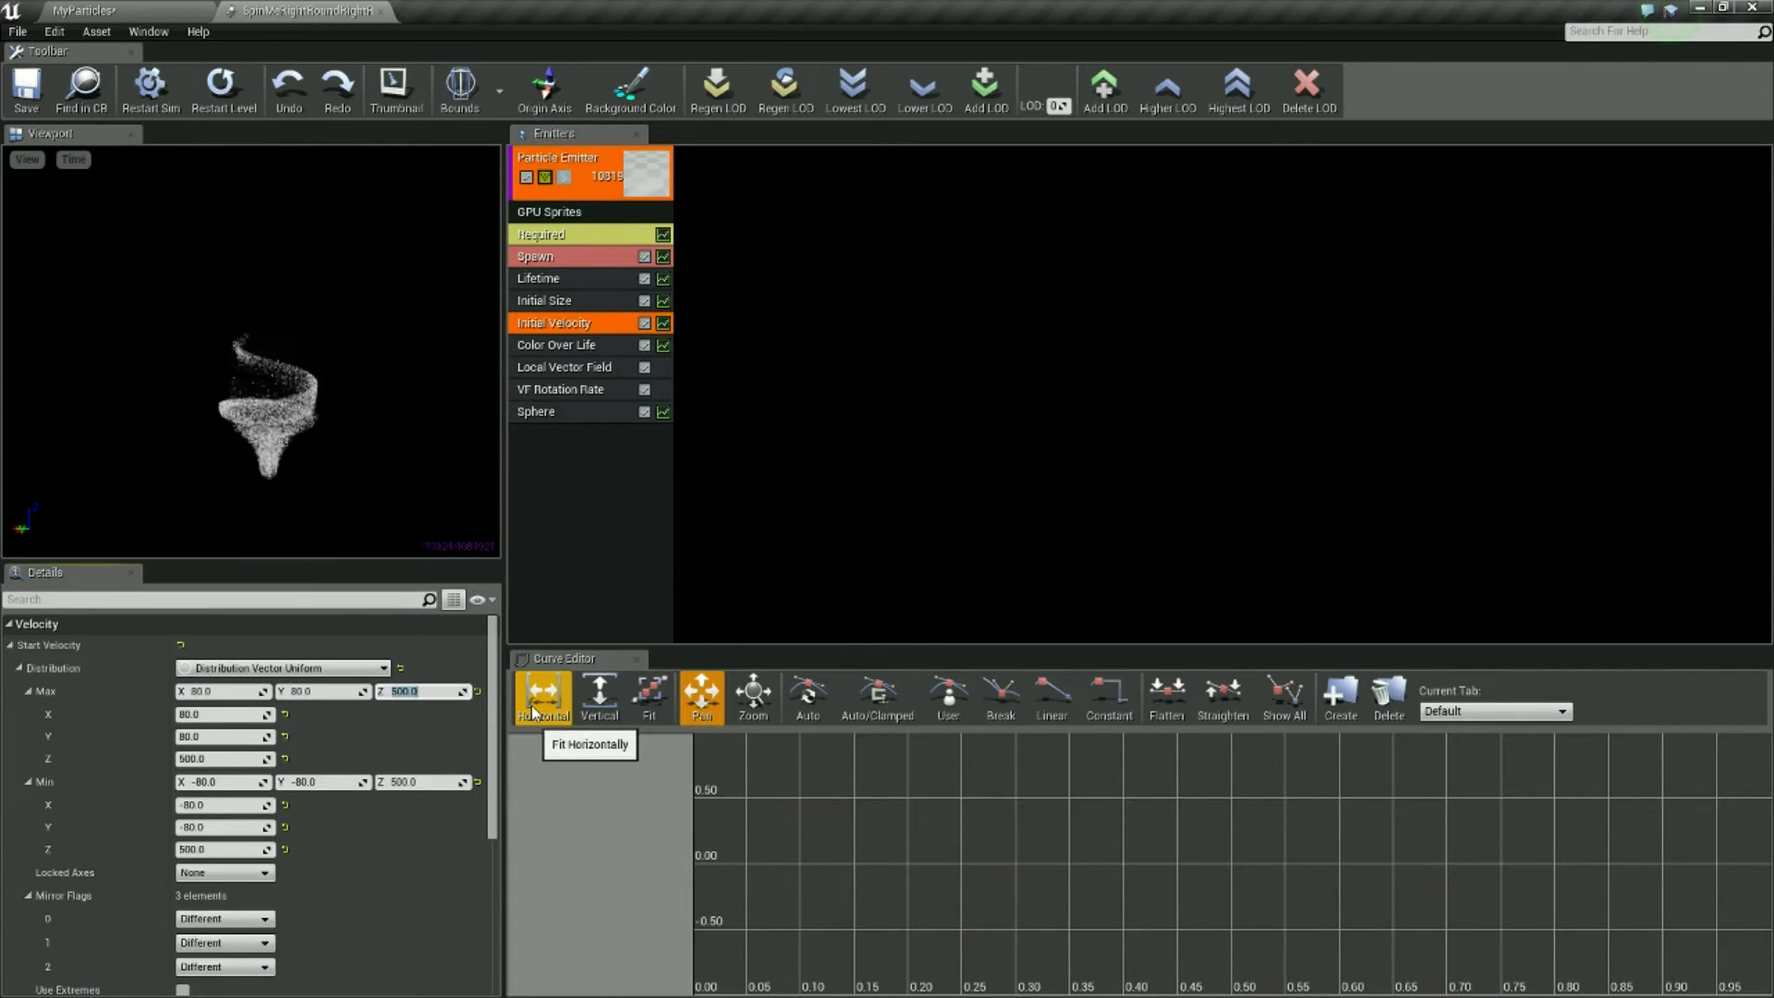
pyautogui.press('Tab')
pyautogui.press('Tab')
pyautogui.press('Tab')
pyautogui.write('100')
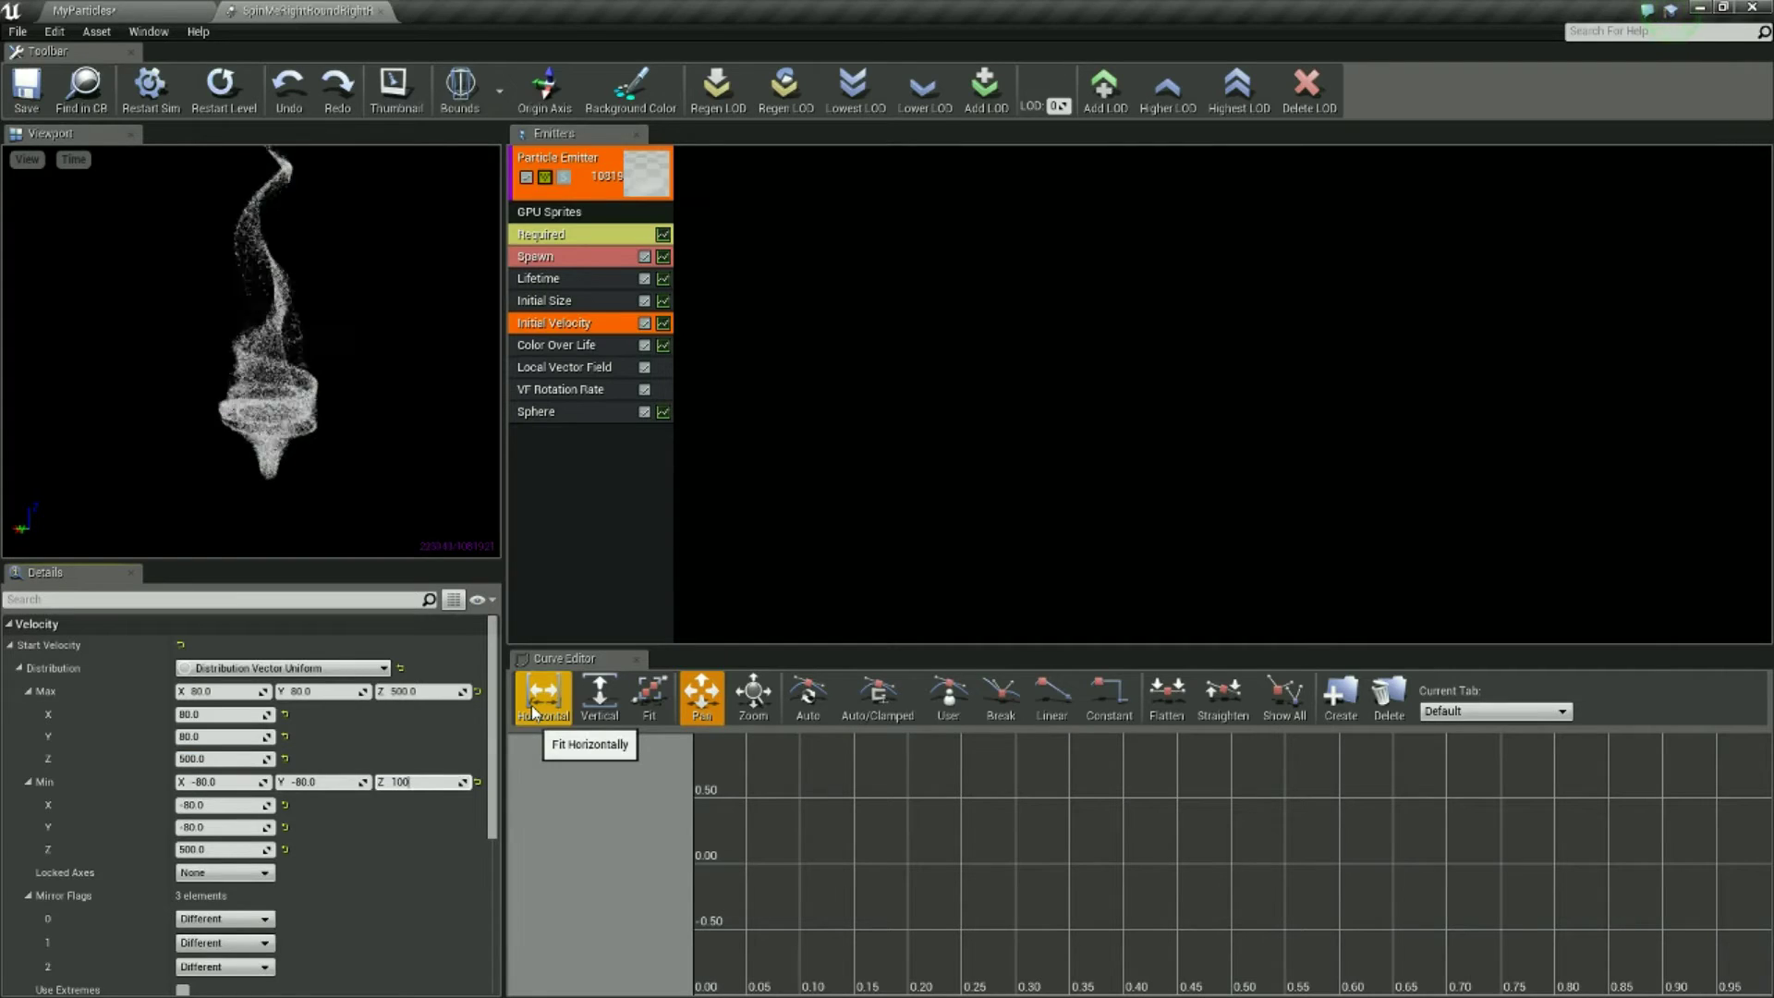
pyautogui.press('Return')
# Set the Z start velocity's minimum to -100 and its maximum to 300, checking the particle shape.
pyautogui.write('-')
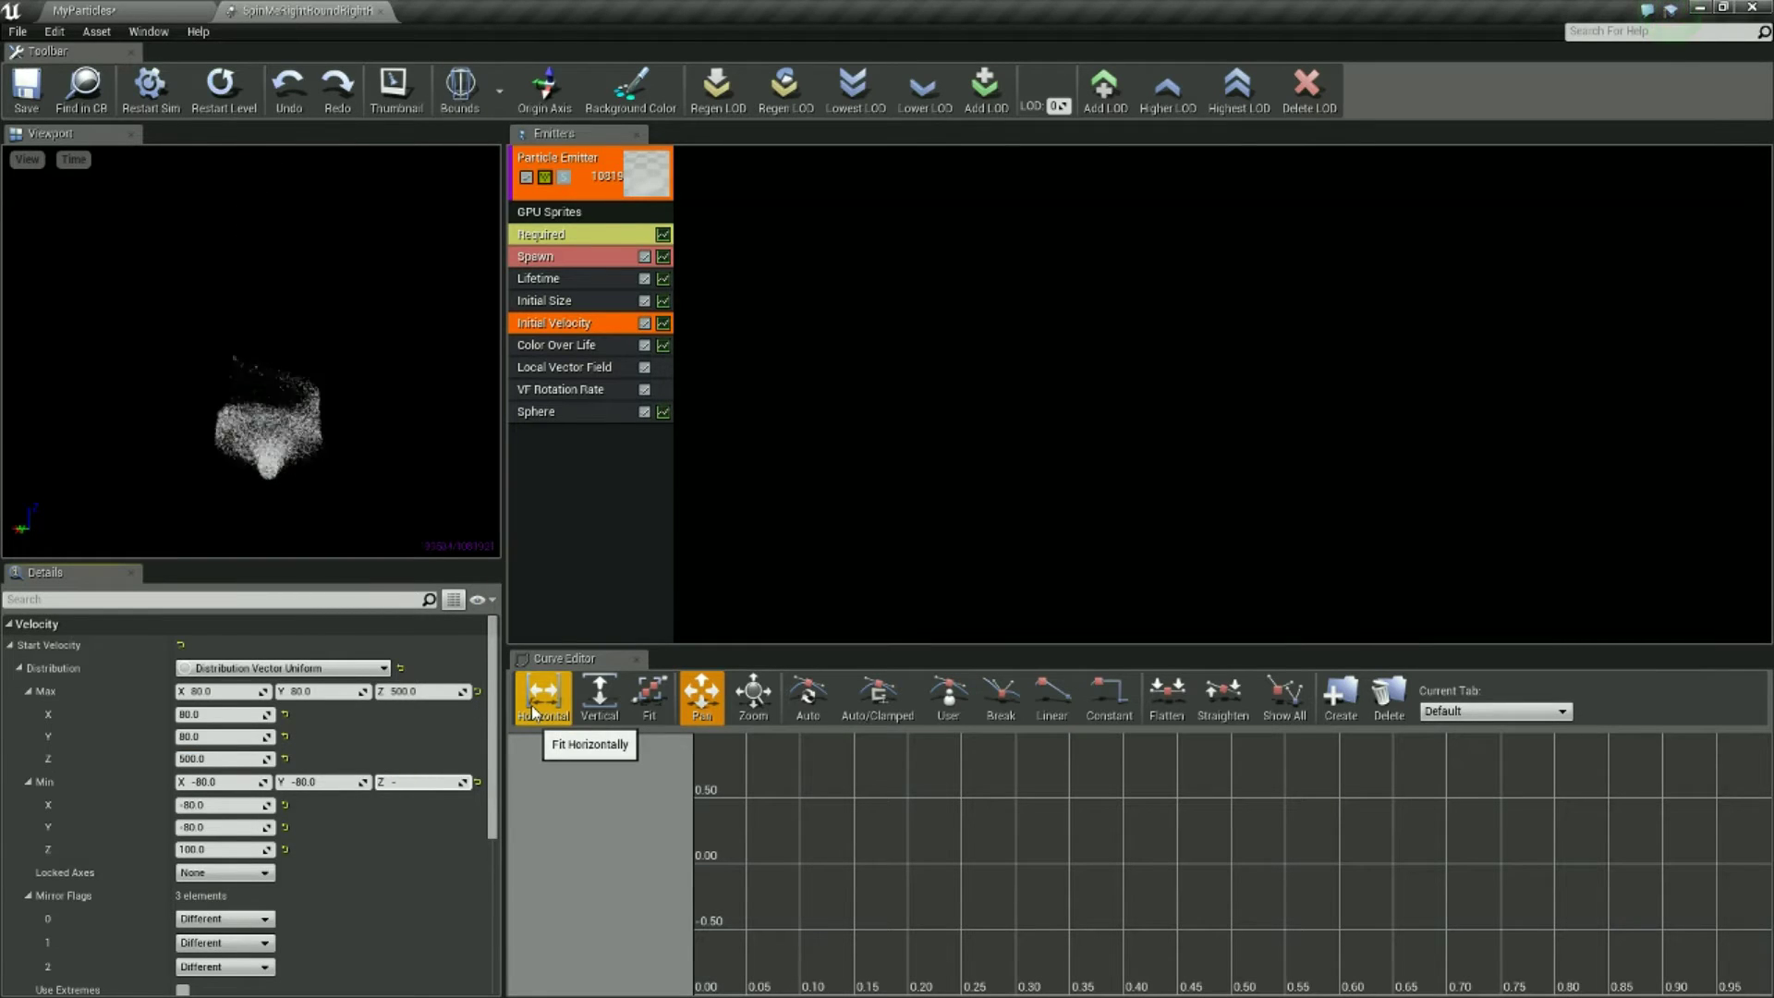
pyautogui.write('100')
pyautogui.press('Return')
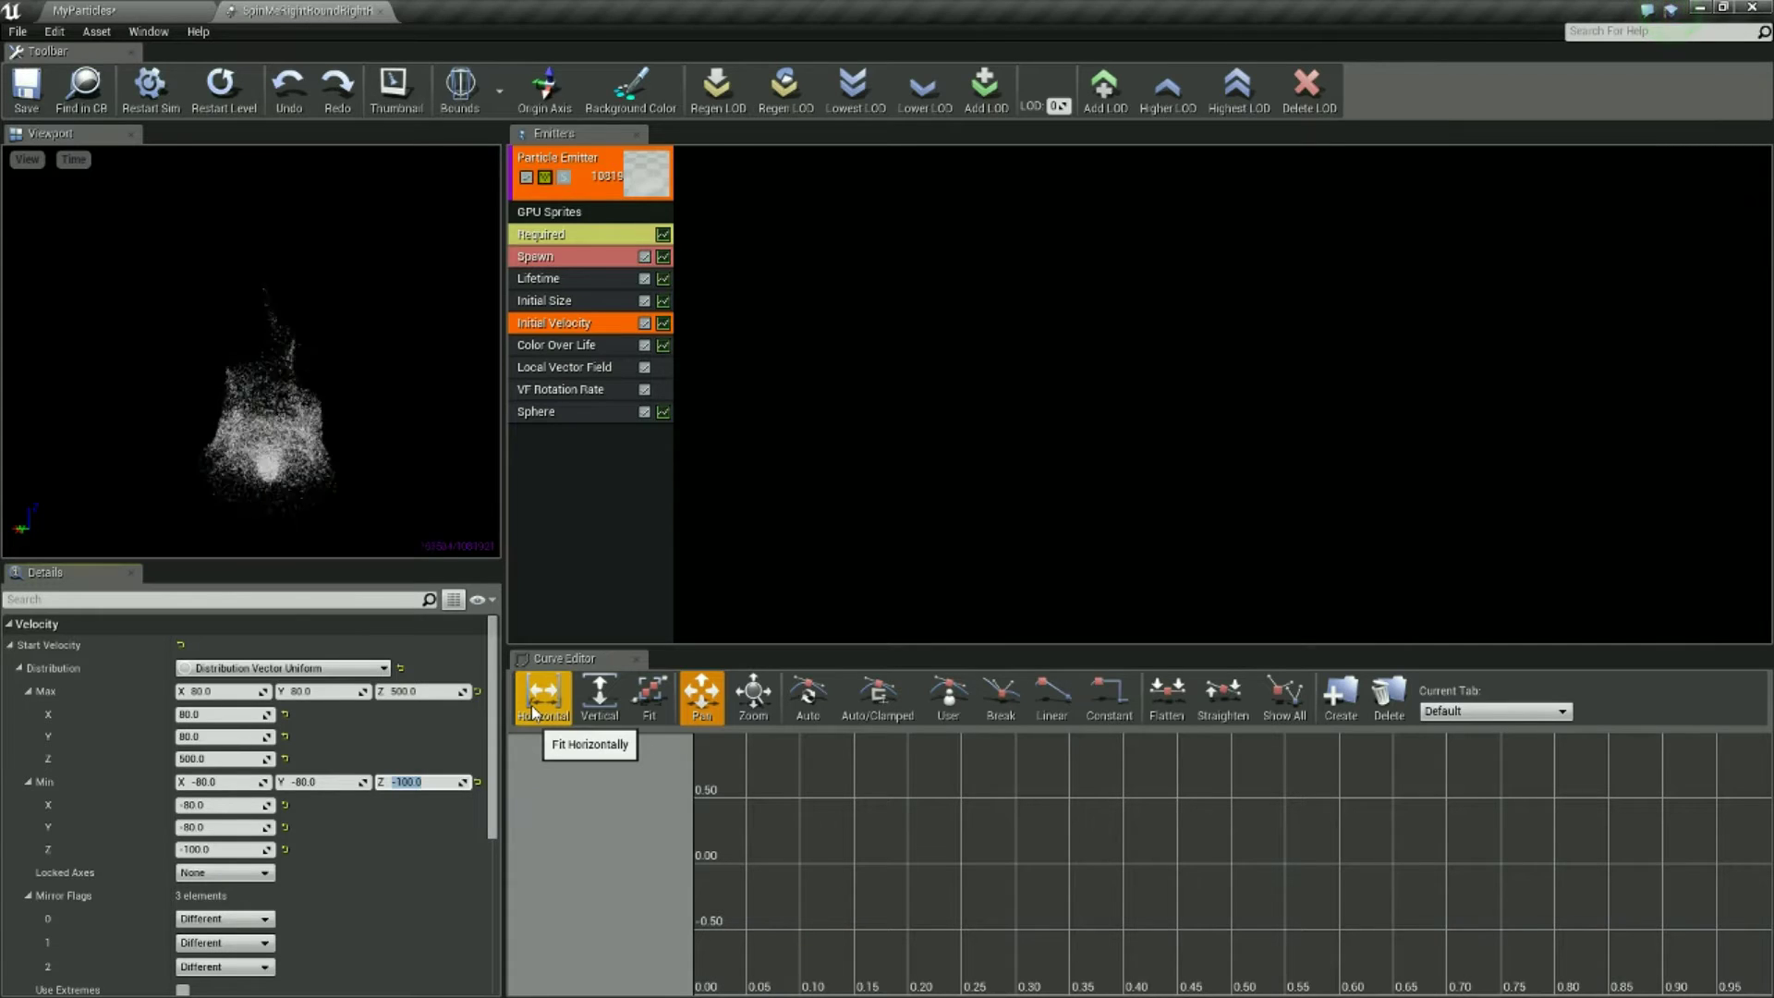
pyautogui.moveTo(369, 284); pyautogui.dragTo(368, 328, button='middle')
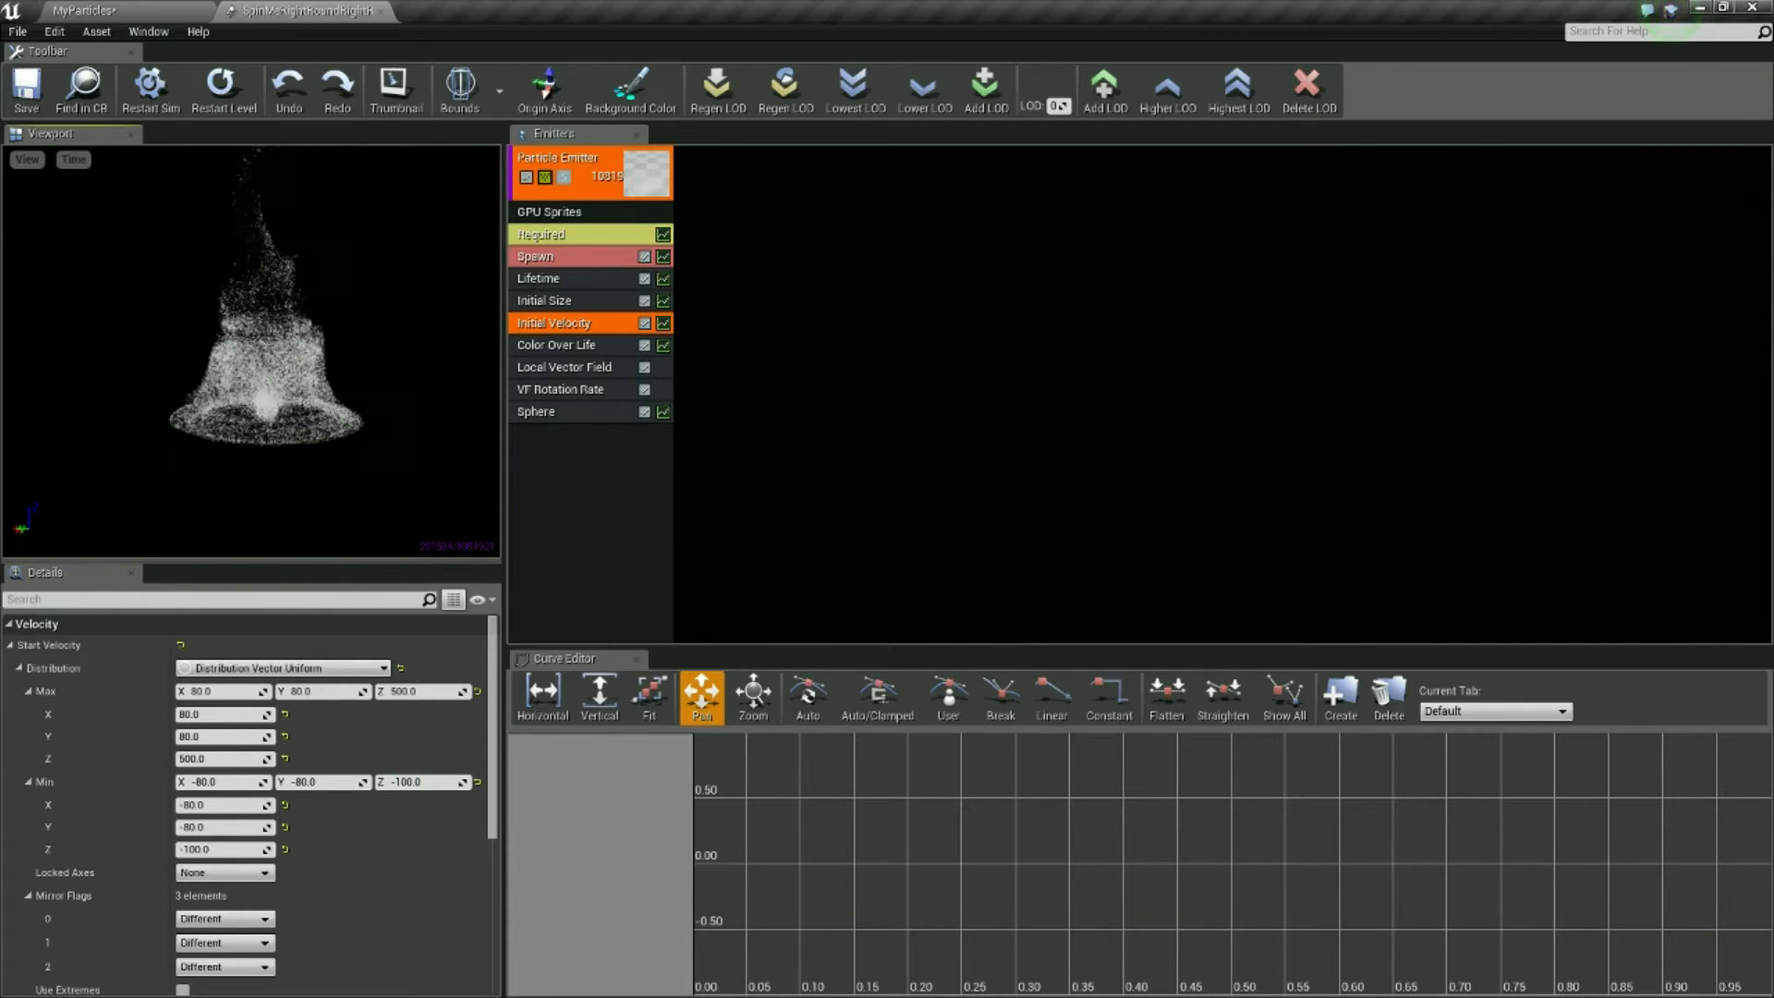
pyautogui.moveTo(379, 268); pyautogui.dragTo(384, 310, button='right')
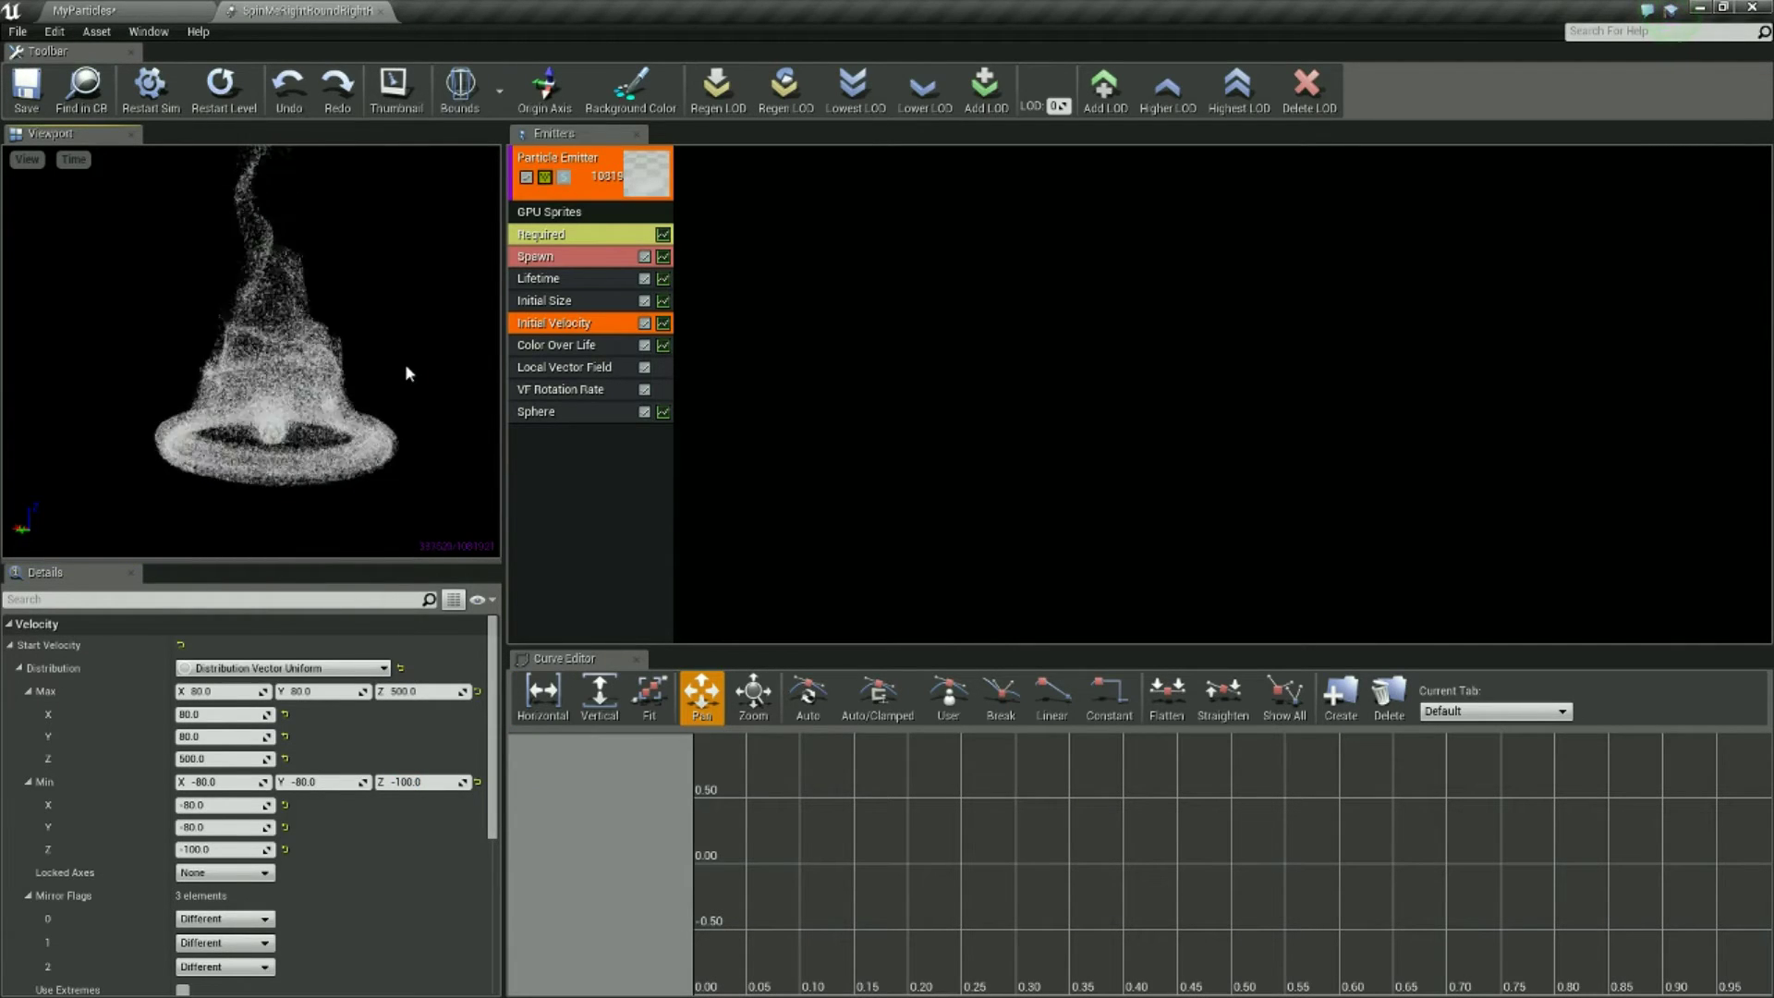
pyautogui.moveTo(404, 363)
pyautogui.mouseDown()
pyautogui.moveTo(404, 397)
pyautogui.moveTo(401, 380)
pyautogui.mouseUp()
pyautogui.click(447, 694)
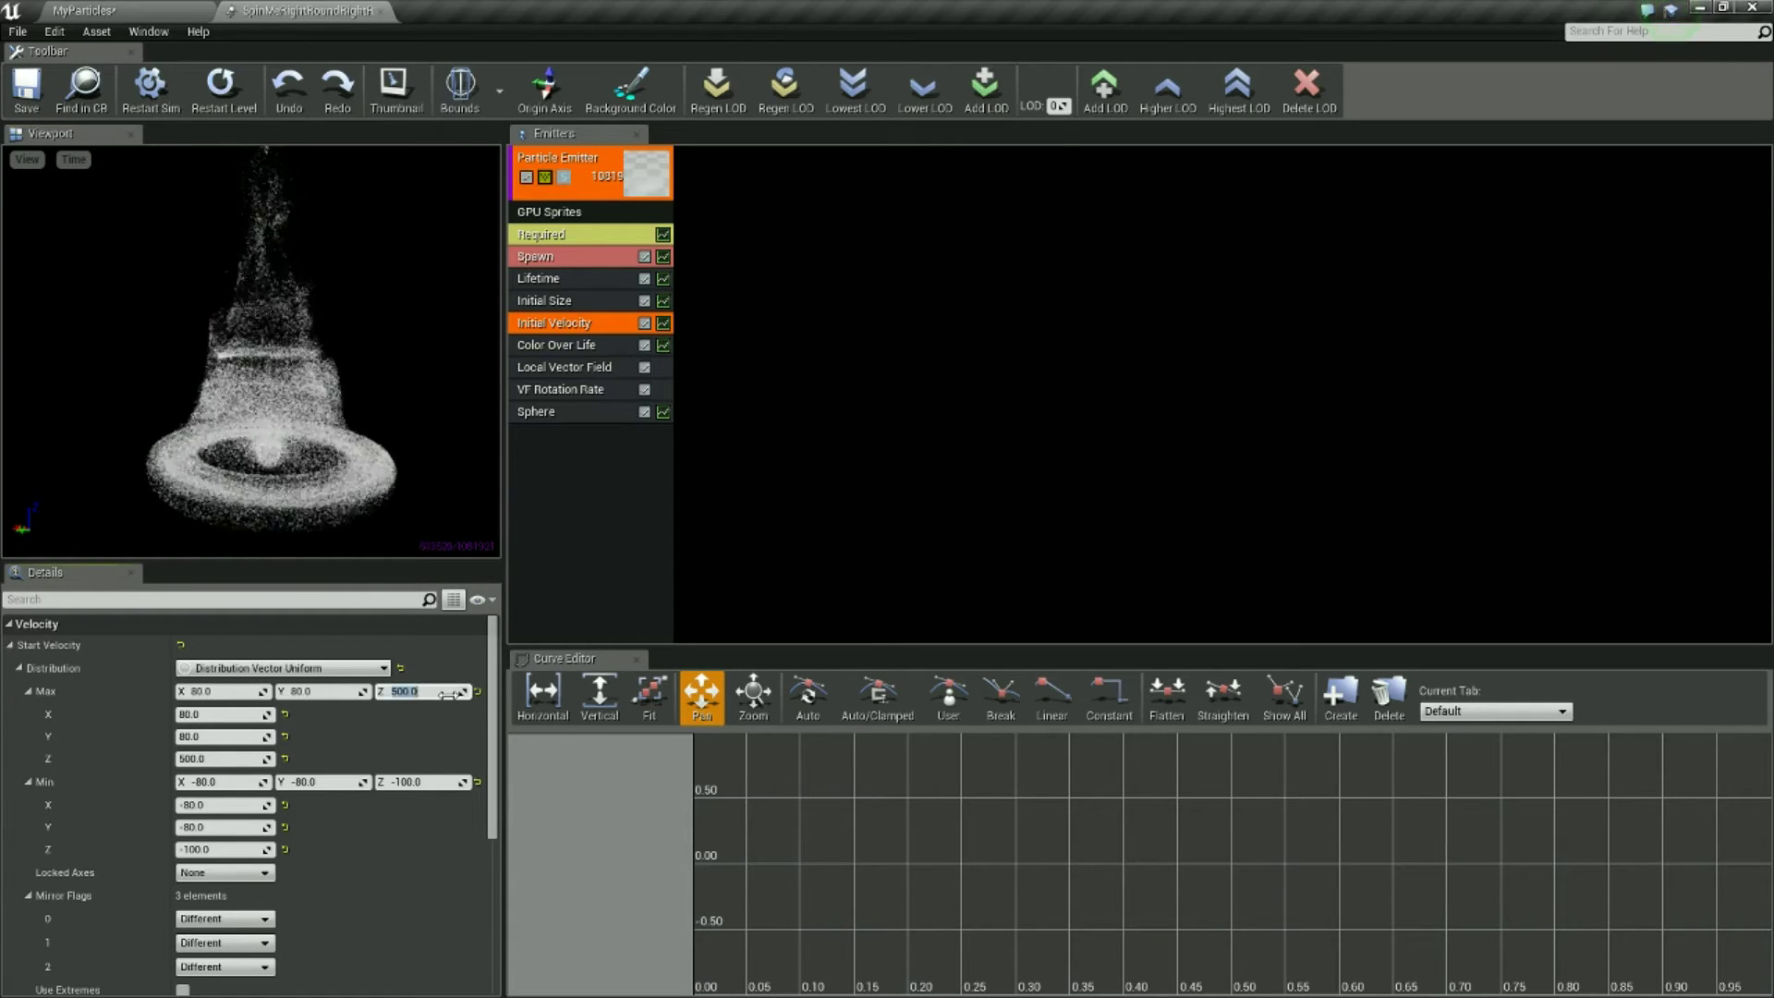
pyautogui.write('300')
pyautogui.press('Return')
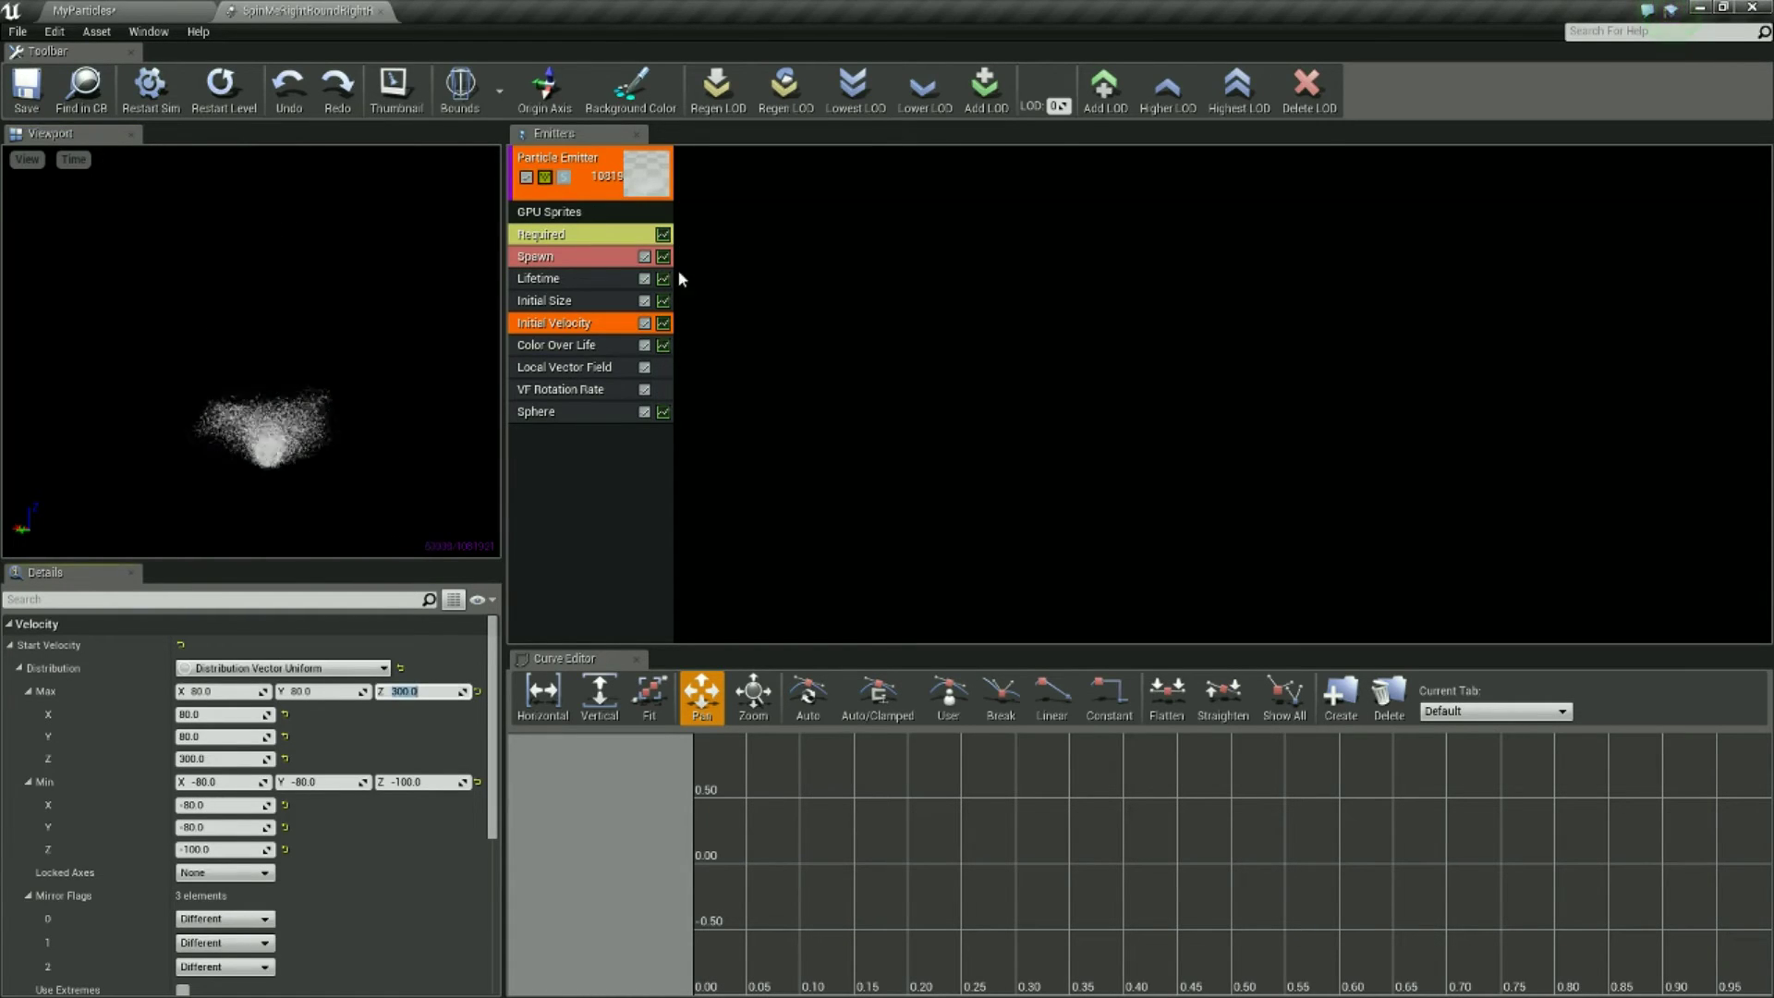
# Add two points to the constant curve of the Color Over Life module.
pyautogui.click(590, 349)
pyautogui.rightClick(225, 640)
pyautogui.click(247, 672)
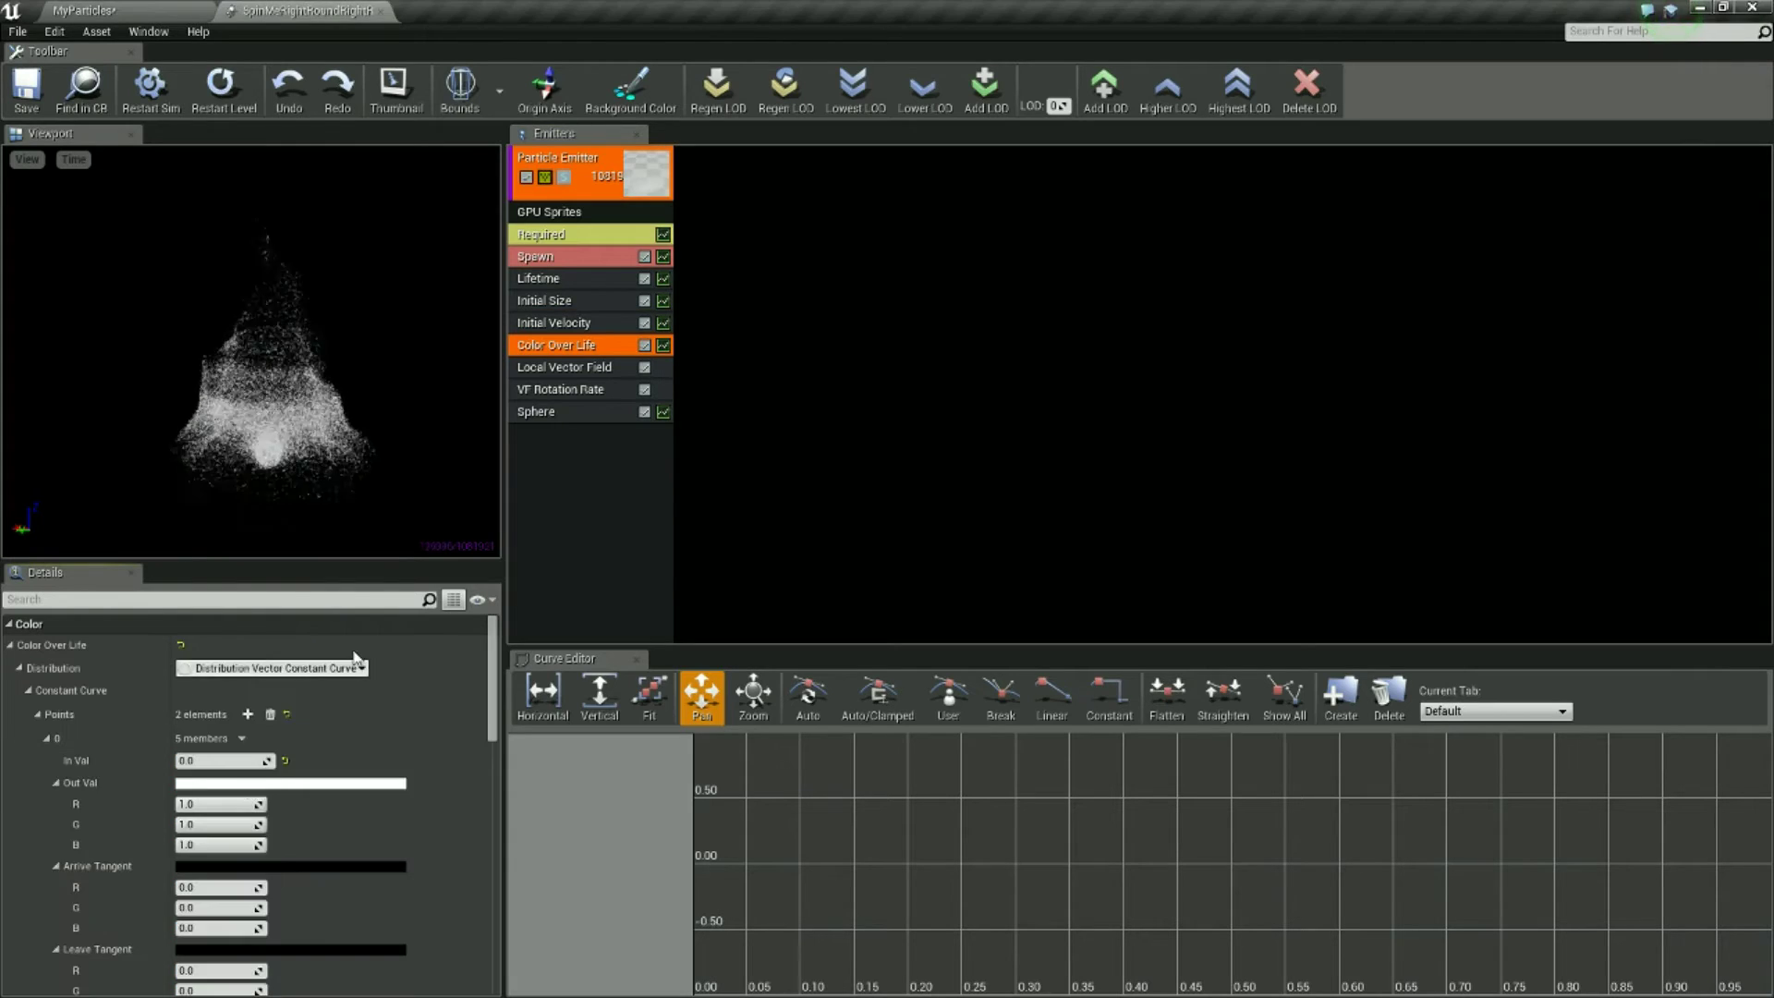
pyautogui.click(247, 714)
pyautogui.click(247, 714)
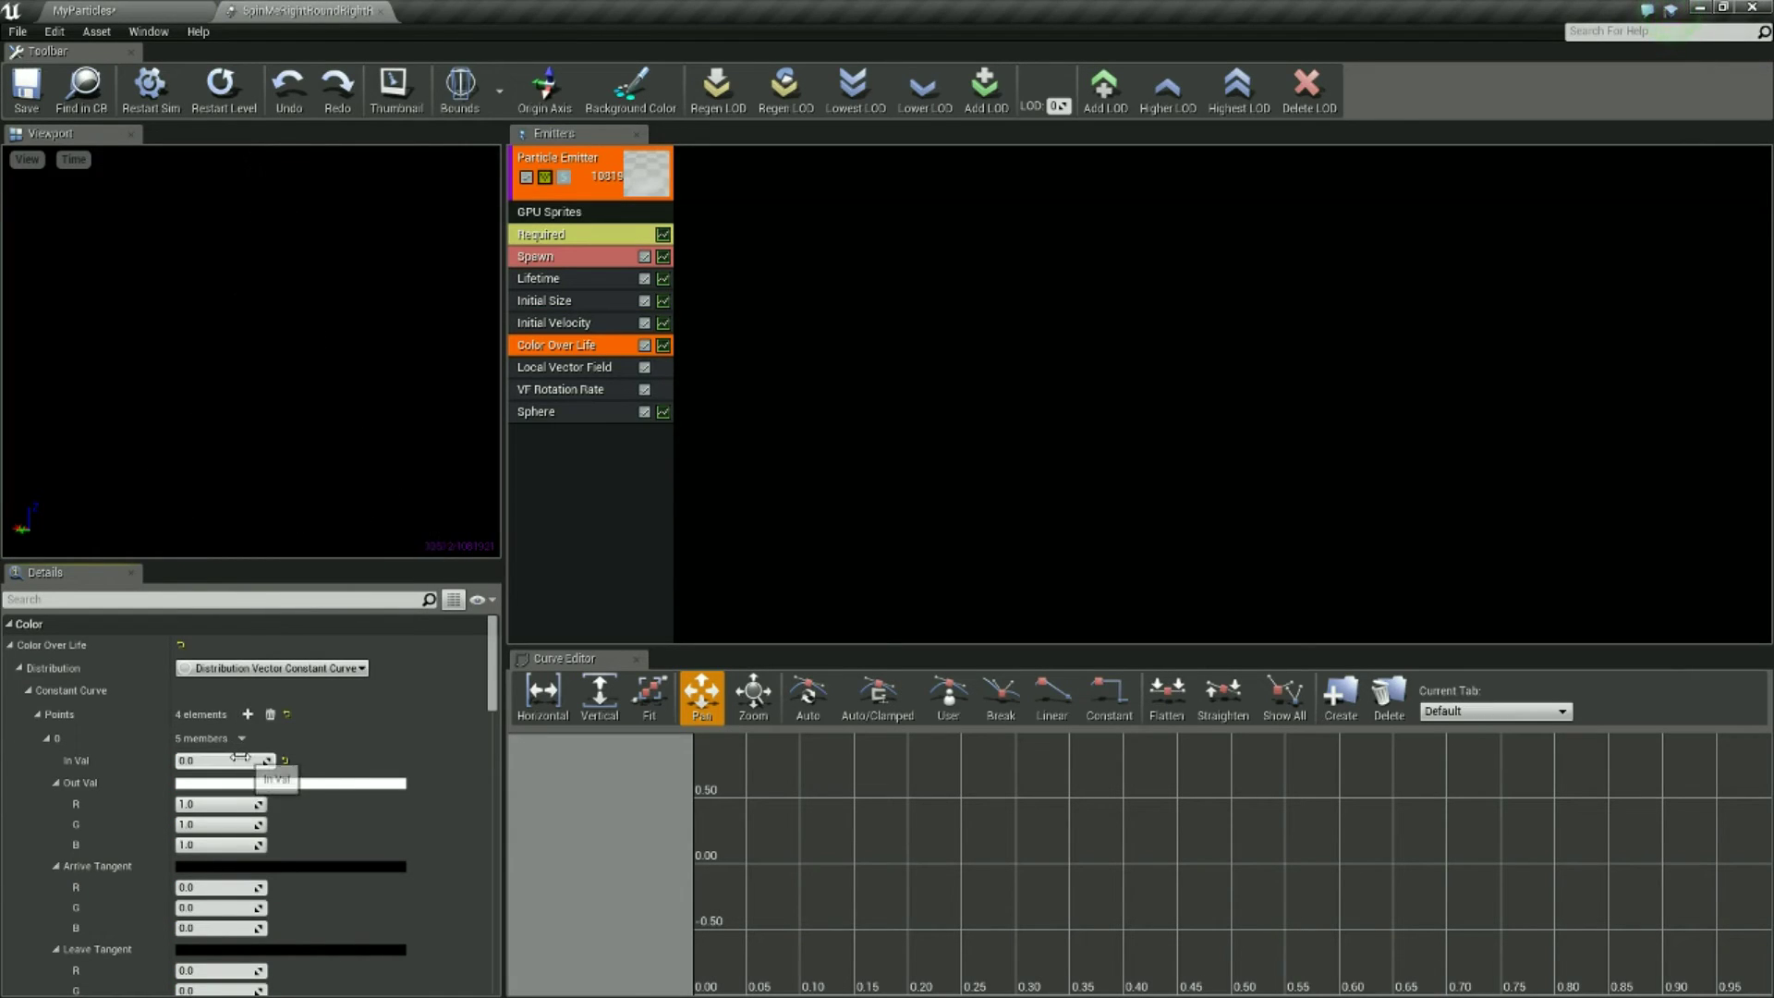
# Set the first color point's output to black with R 0, G 0 and B 0.
pyautogui.write('0')
pyautogui.press('Tab')
pyautogui.write('0')
pyautogui.press('Tab')
pyautogui.write('0')
pyautogui.press('Return')
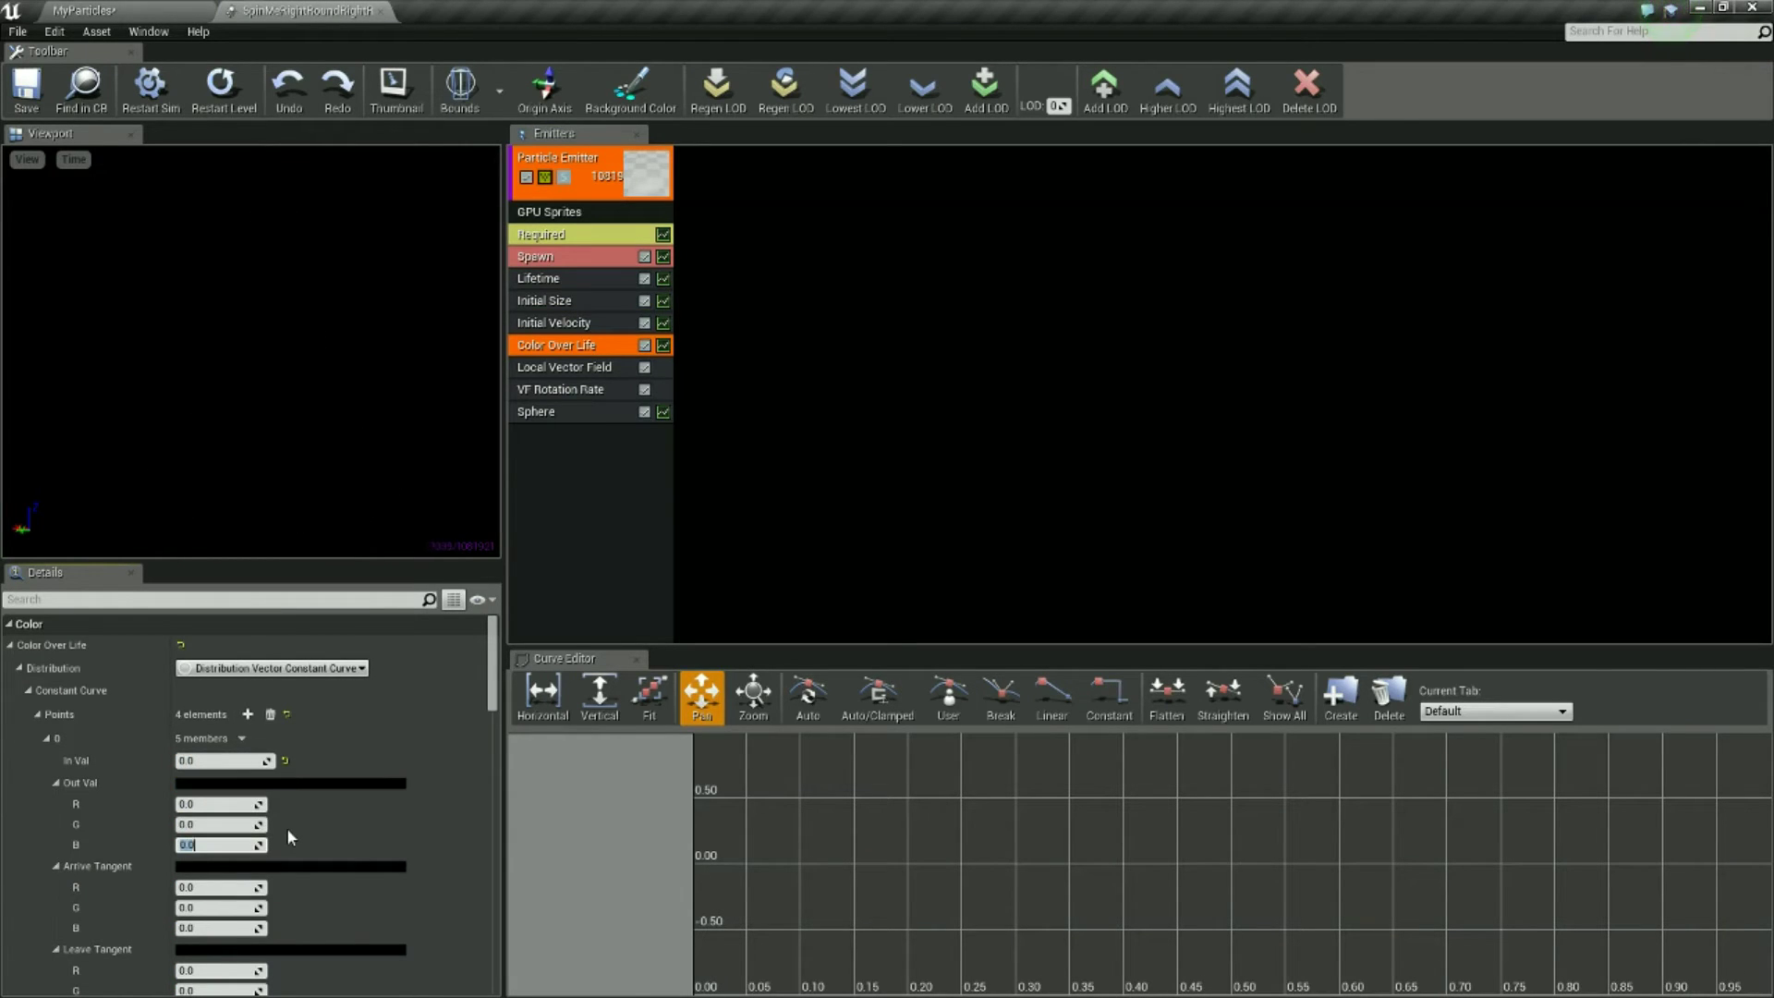
# Set the second color point to In Val 0.15 with a black output, and the third point's In Val to 0.16.
pyautogui.scroll(-6, 438, 834)
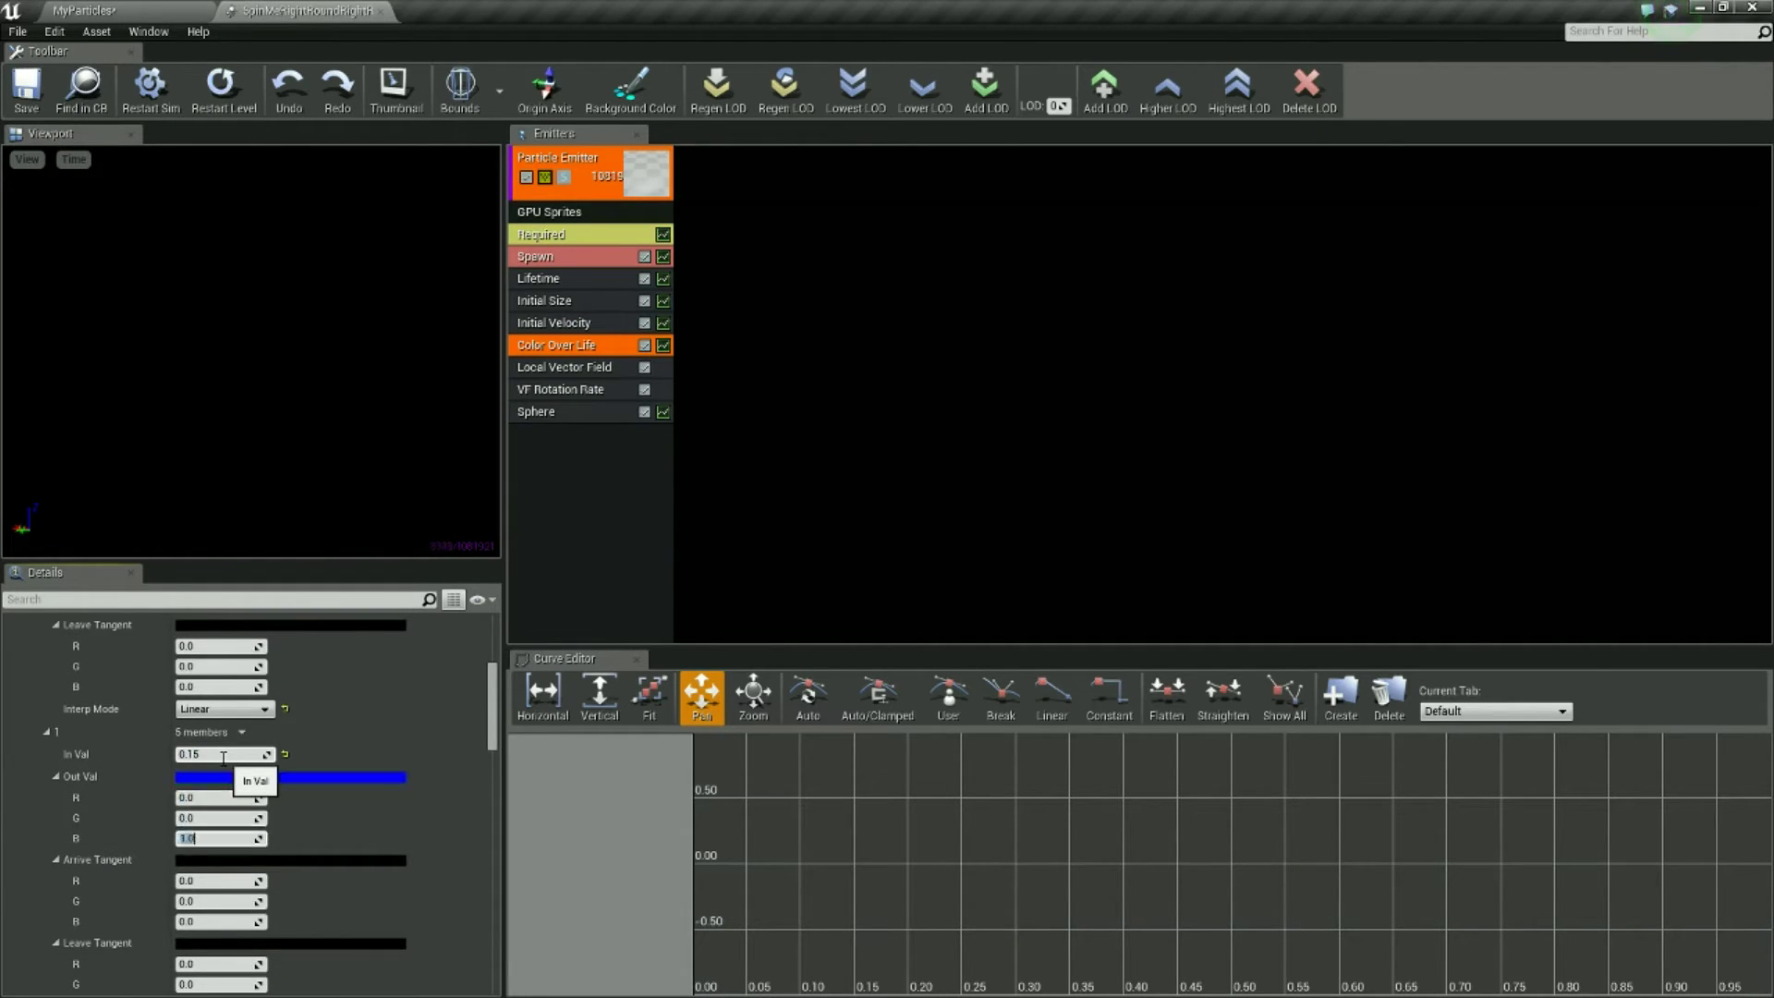
pyautogui.scroll(-3, 226, 813)
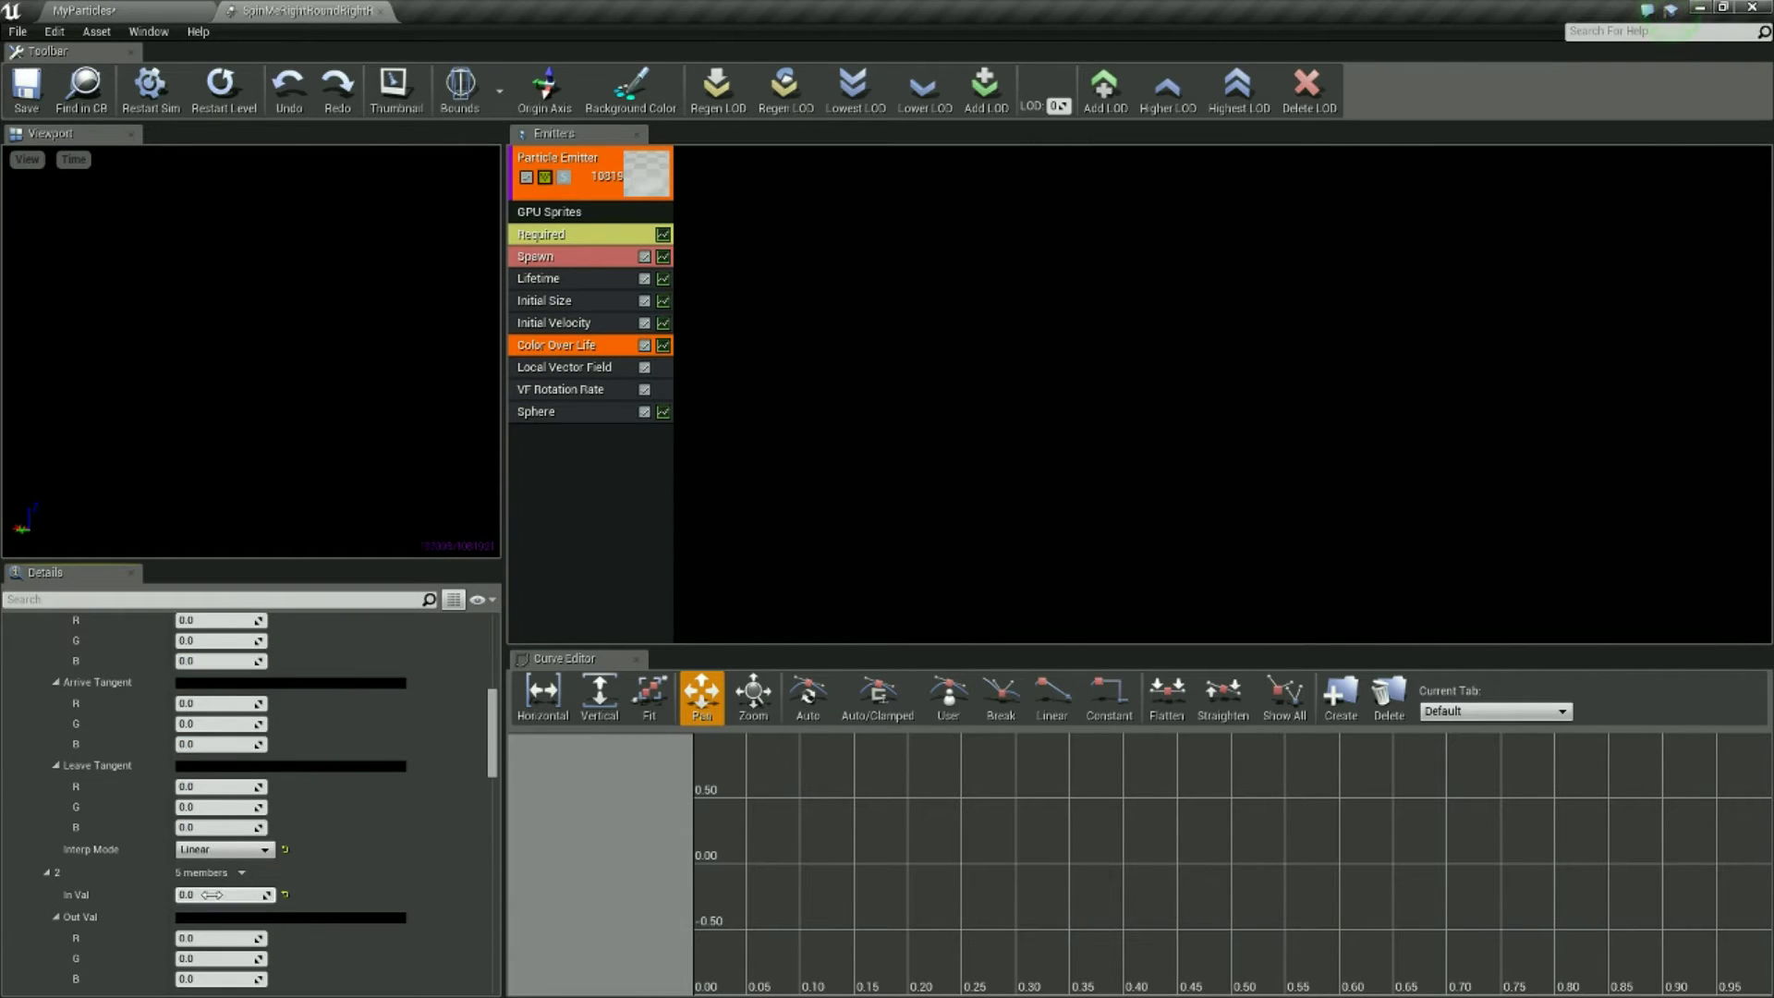
pyautogui.scroll(-2, 493, 722)
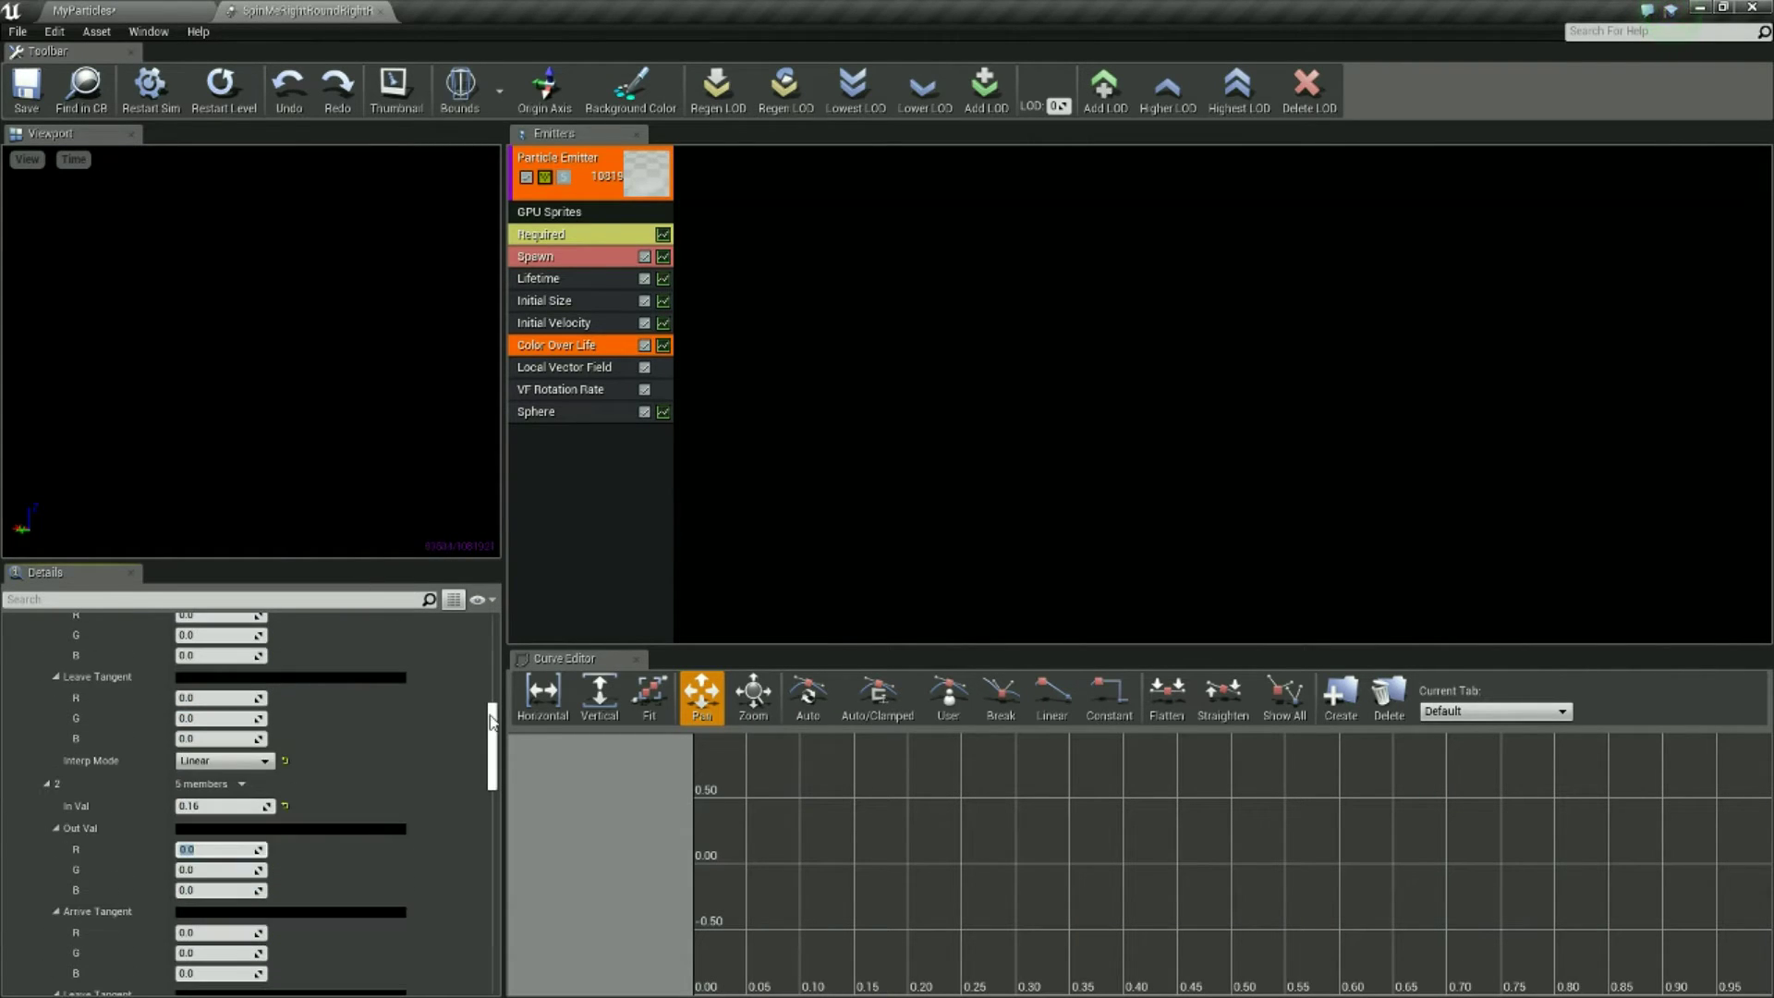
# Make the third and fourth color points bright green, using R 1, G 20, B 0 at In Val 1.0, and delete the surplus point.
pyautogui.scroll(-6, 349, 757)
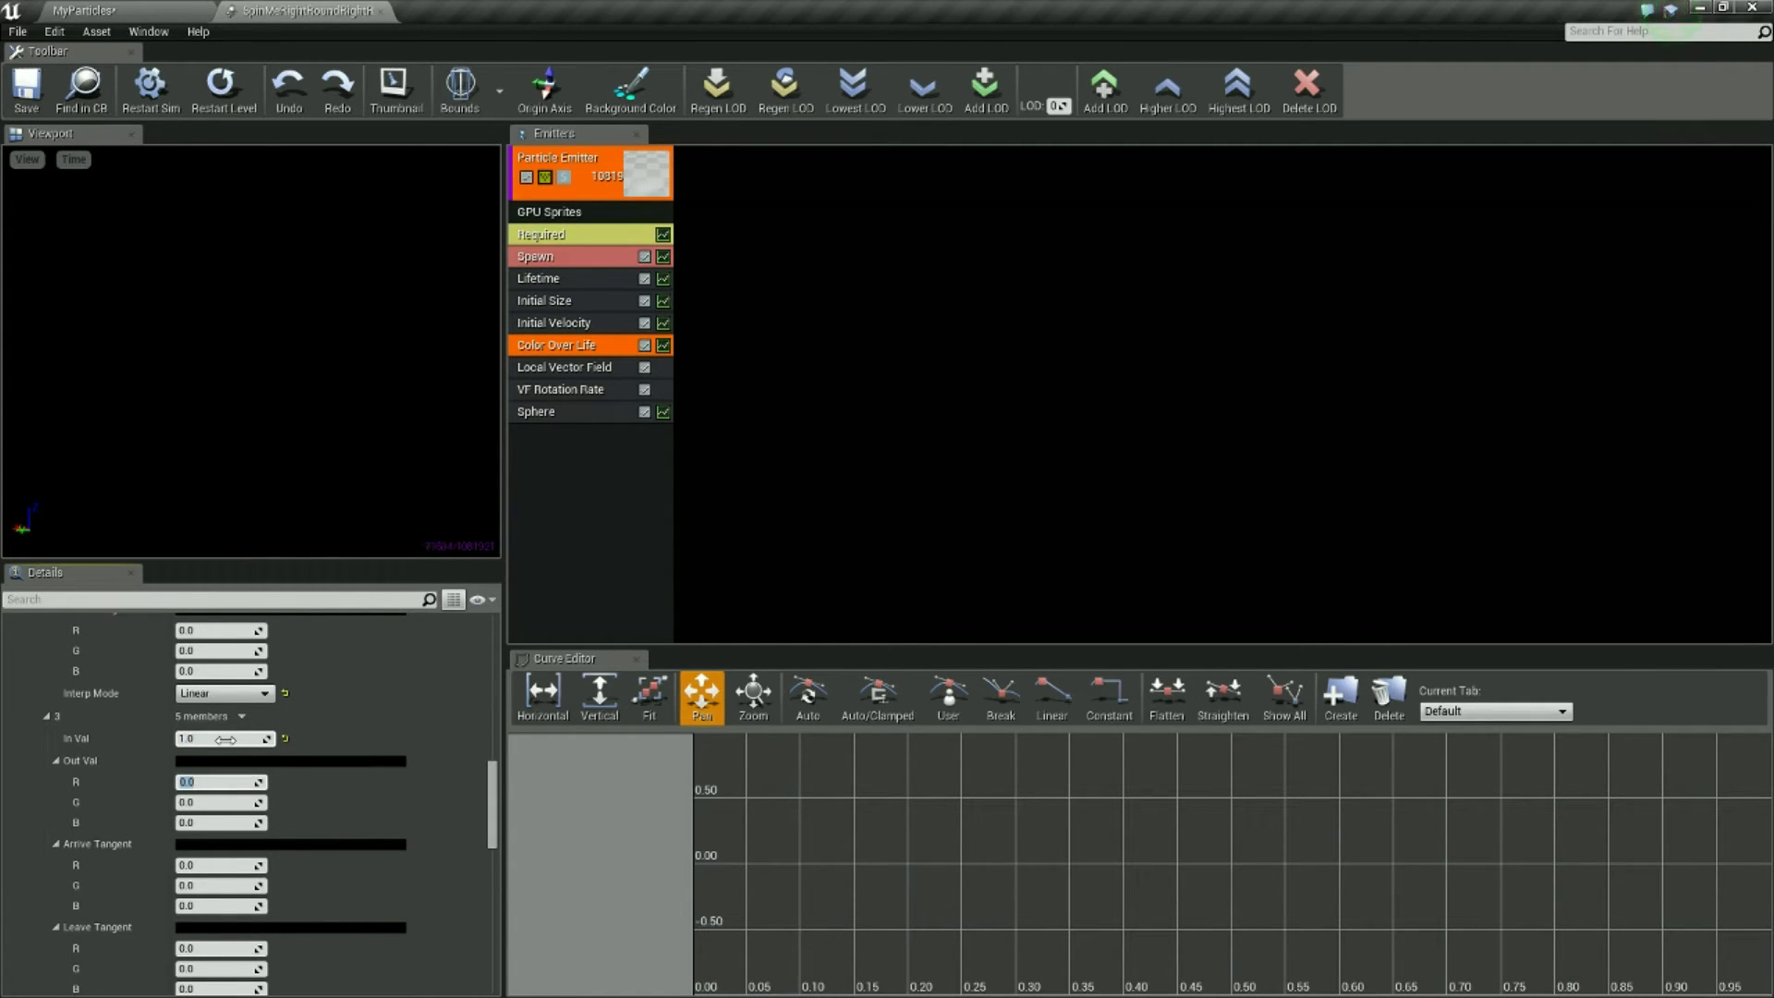
pyautogui.scroll(-5, 351, 750)
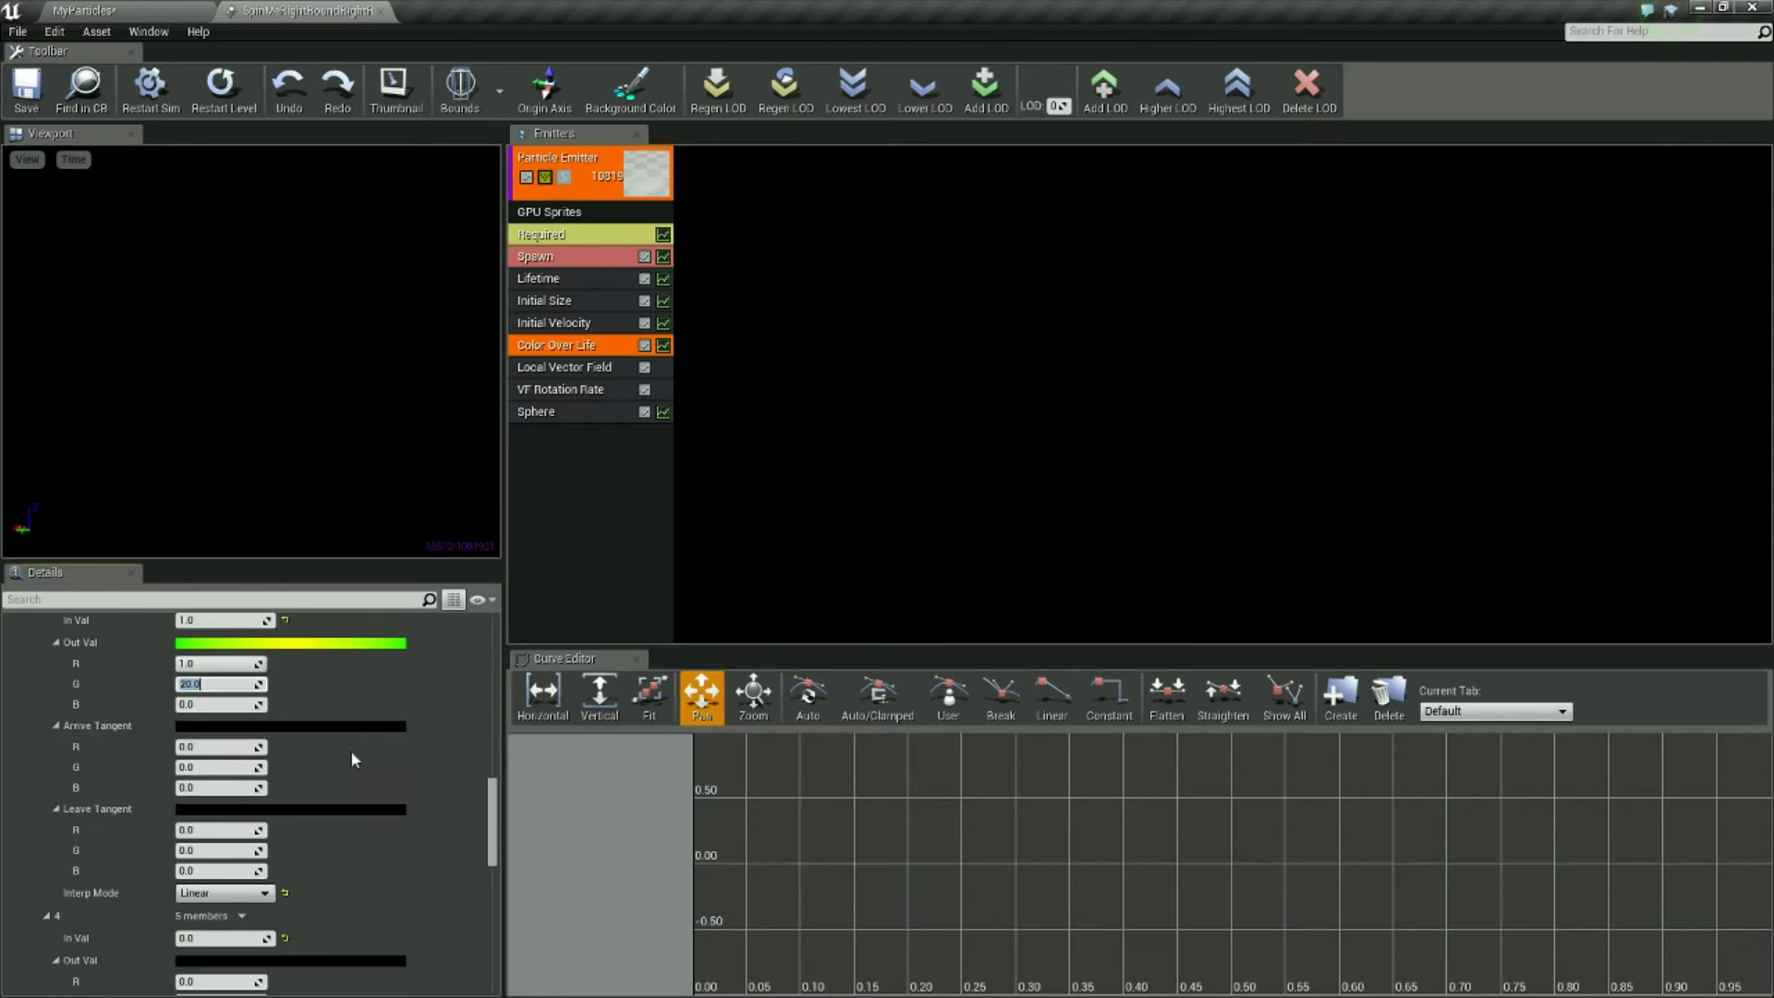
pyautogui.click(241, 680)
pyautogui.click(274, 720)
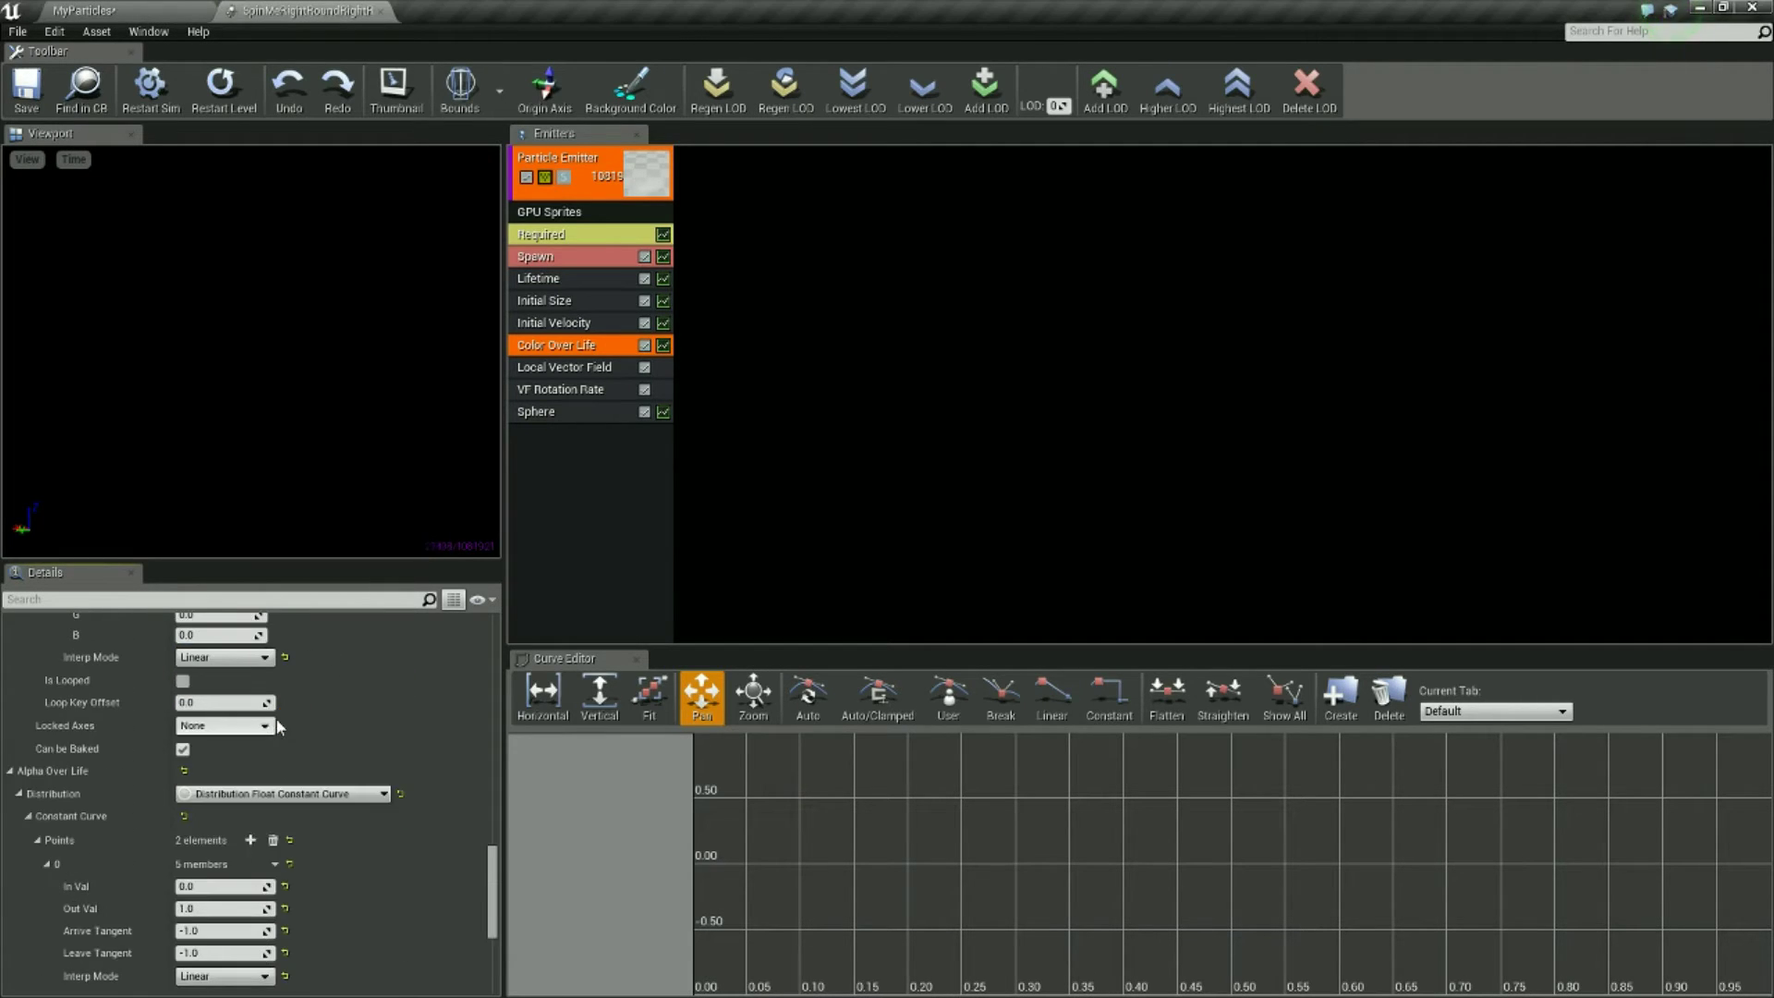
# Set the second color point's In Val to 0.08 and the third color point's In Val to 0.09.
pyautogui.scroll(2, 247, 807)
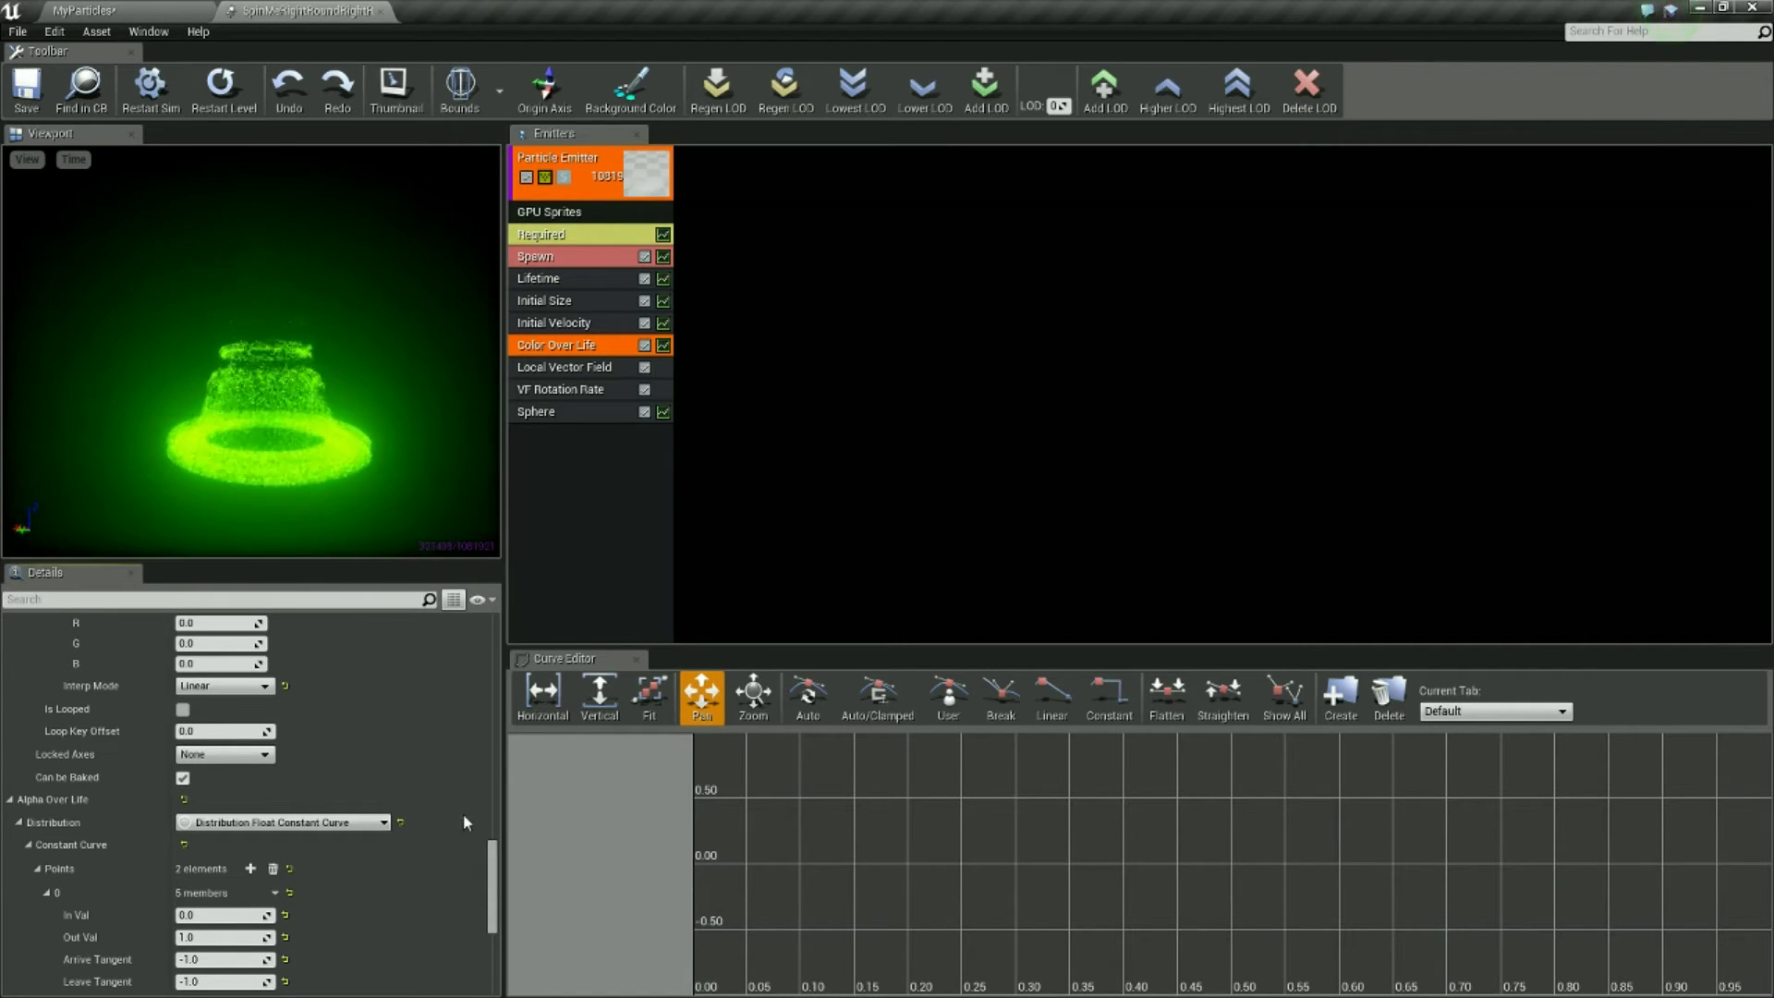
pyautogui.moveTo(492, 880); pyautogui.dragTo(480, 705)
pyautogui.scroll(5, 317, 770)
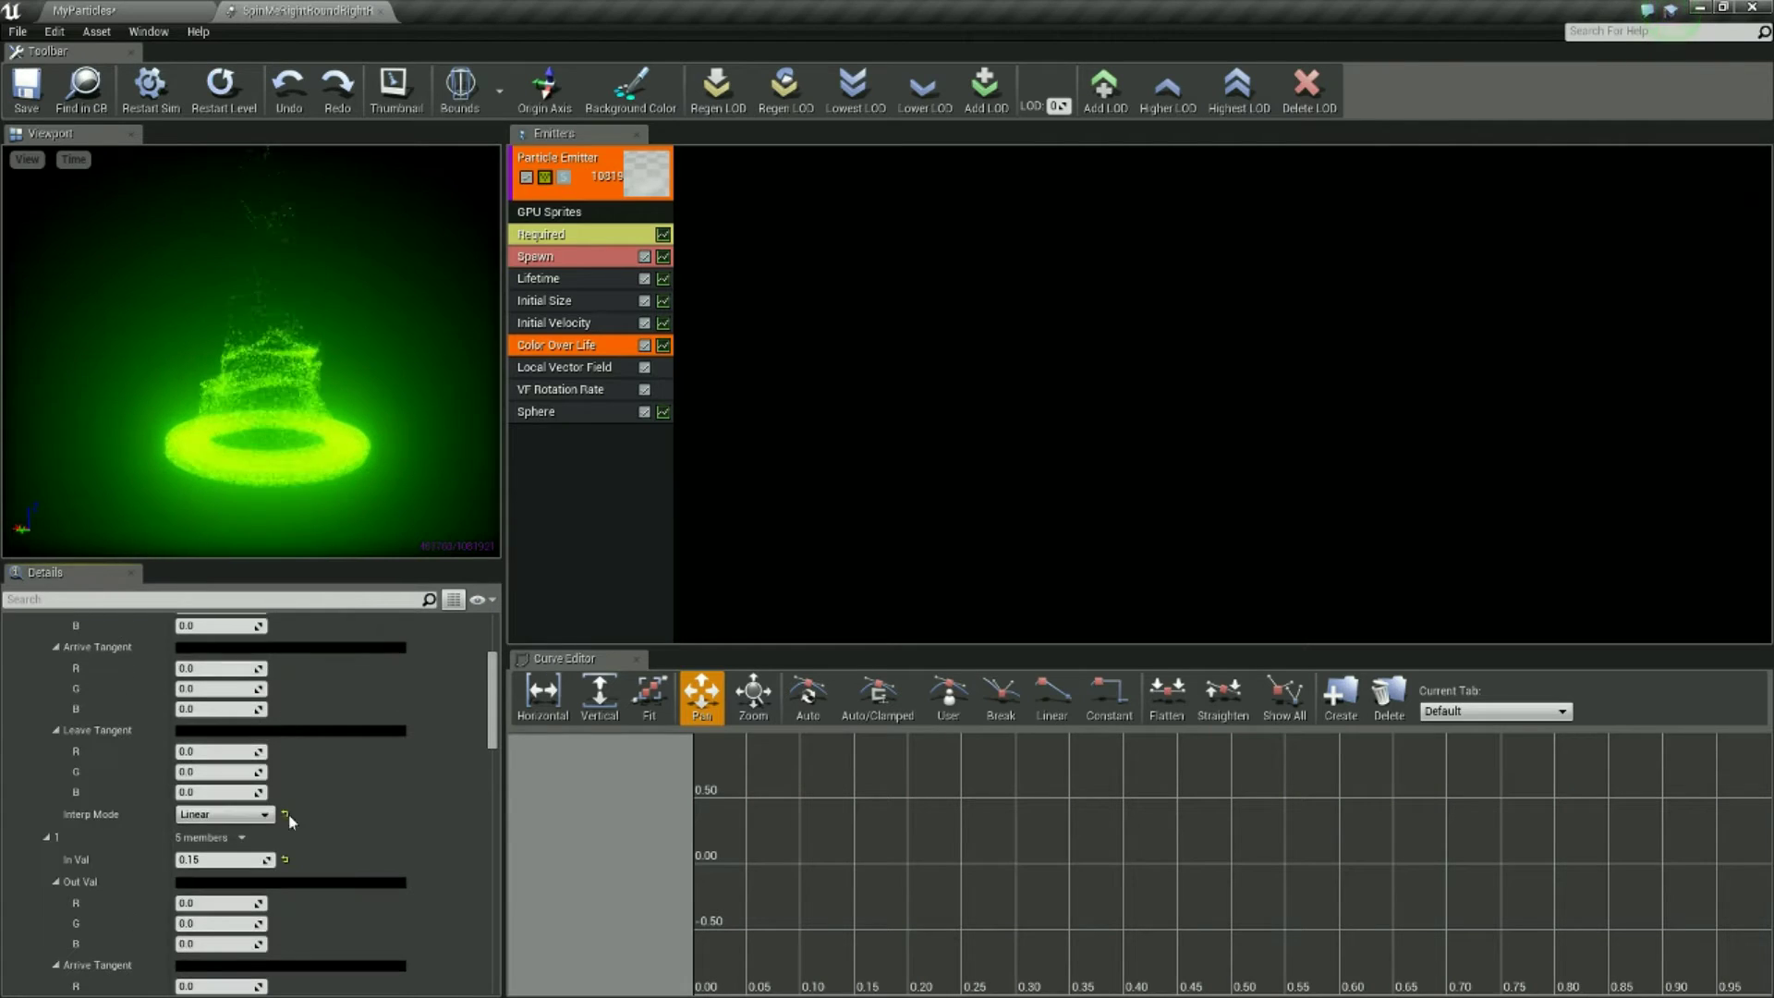
pyautogui.scroll(-3, 222, 878)
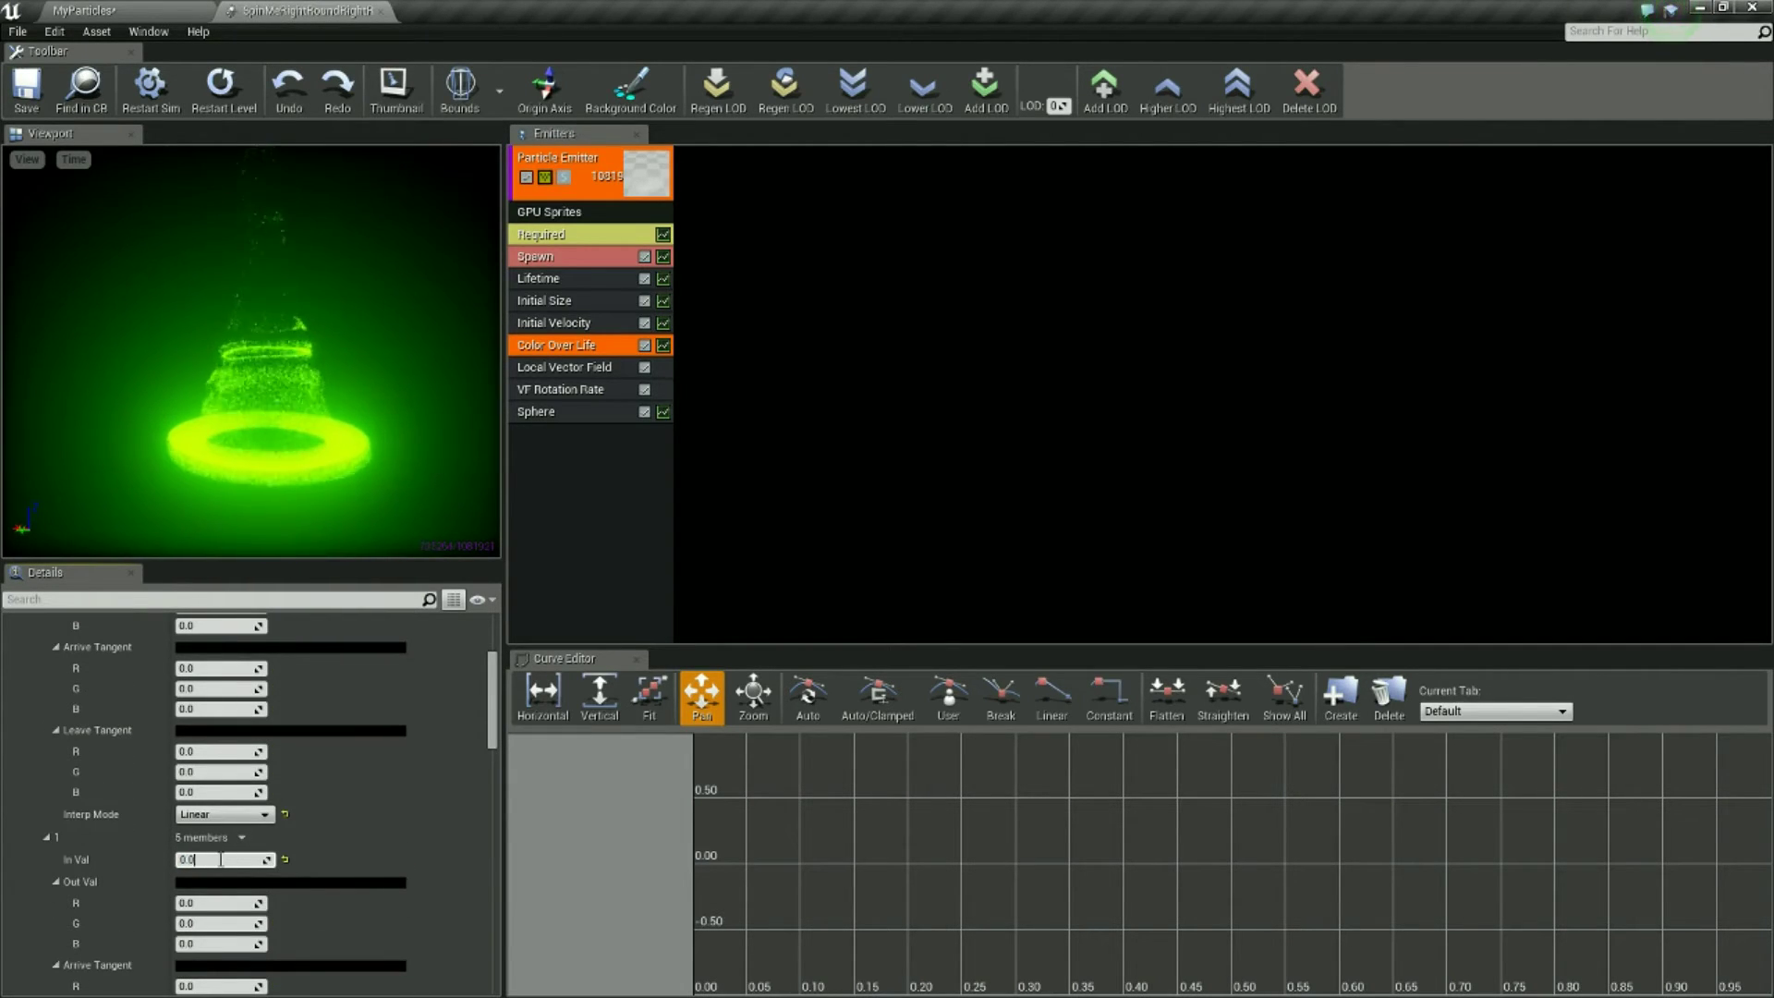
pyautogui.click(220, 859)
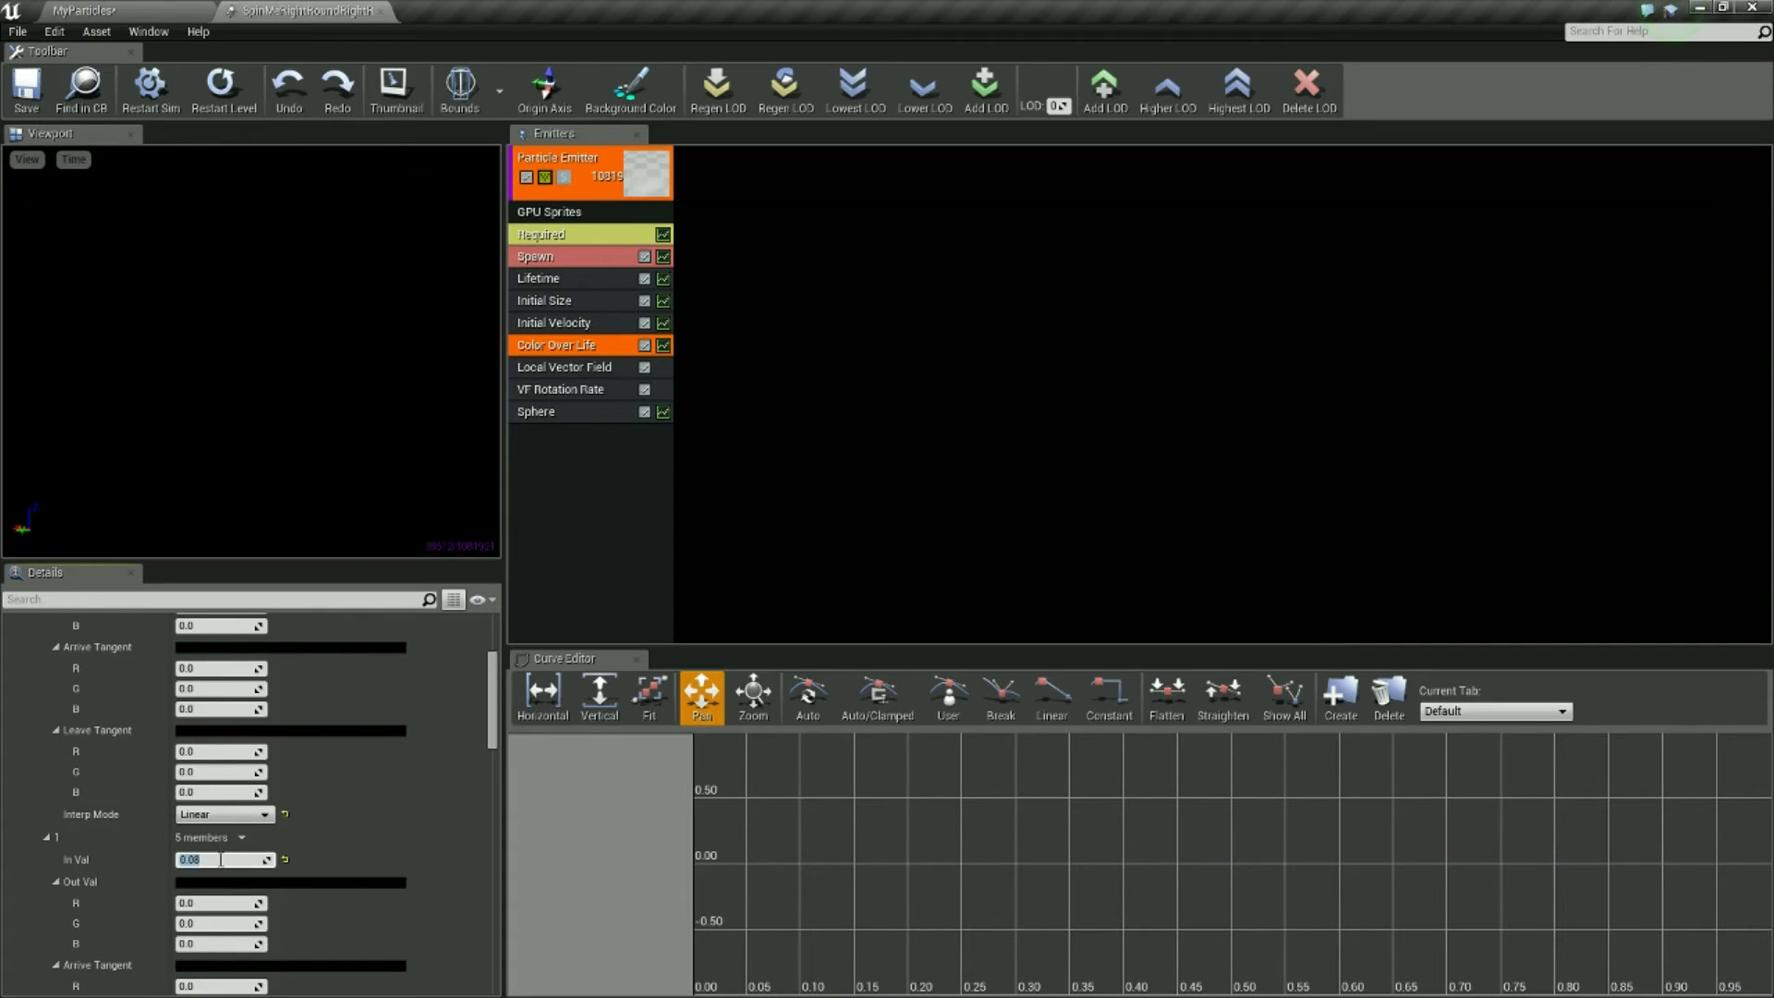
pyautogui.scroll(-5, 277, 864)
pyautogui.click(237, 968)
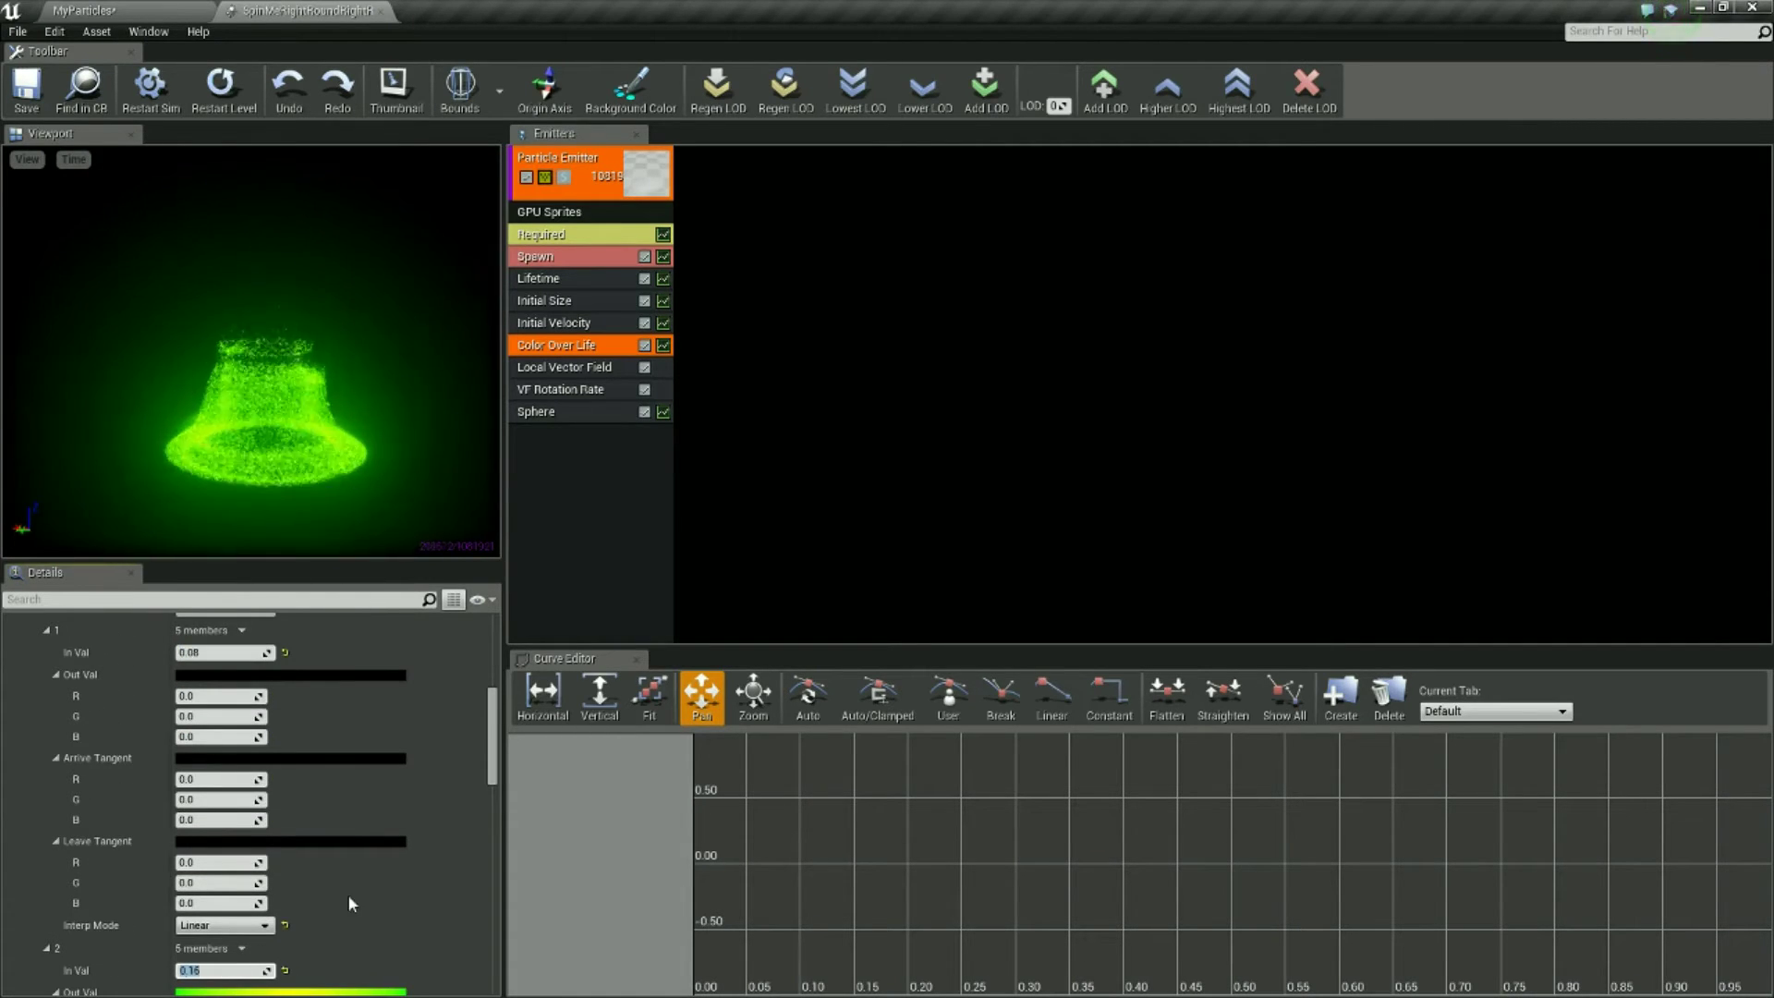
pyautogui.write('0.09')
pyautogui.press('Return')
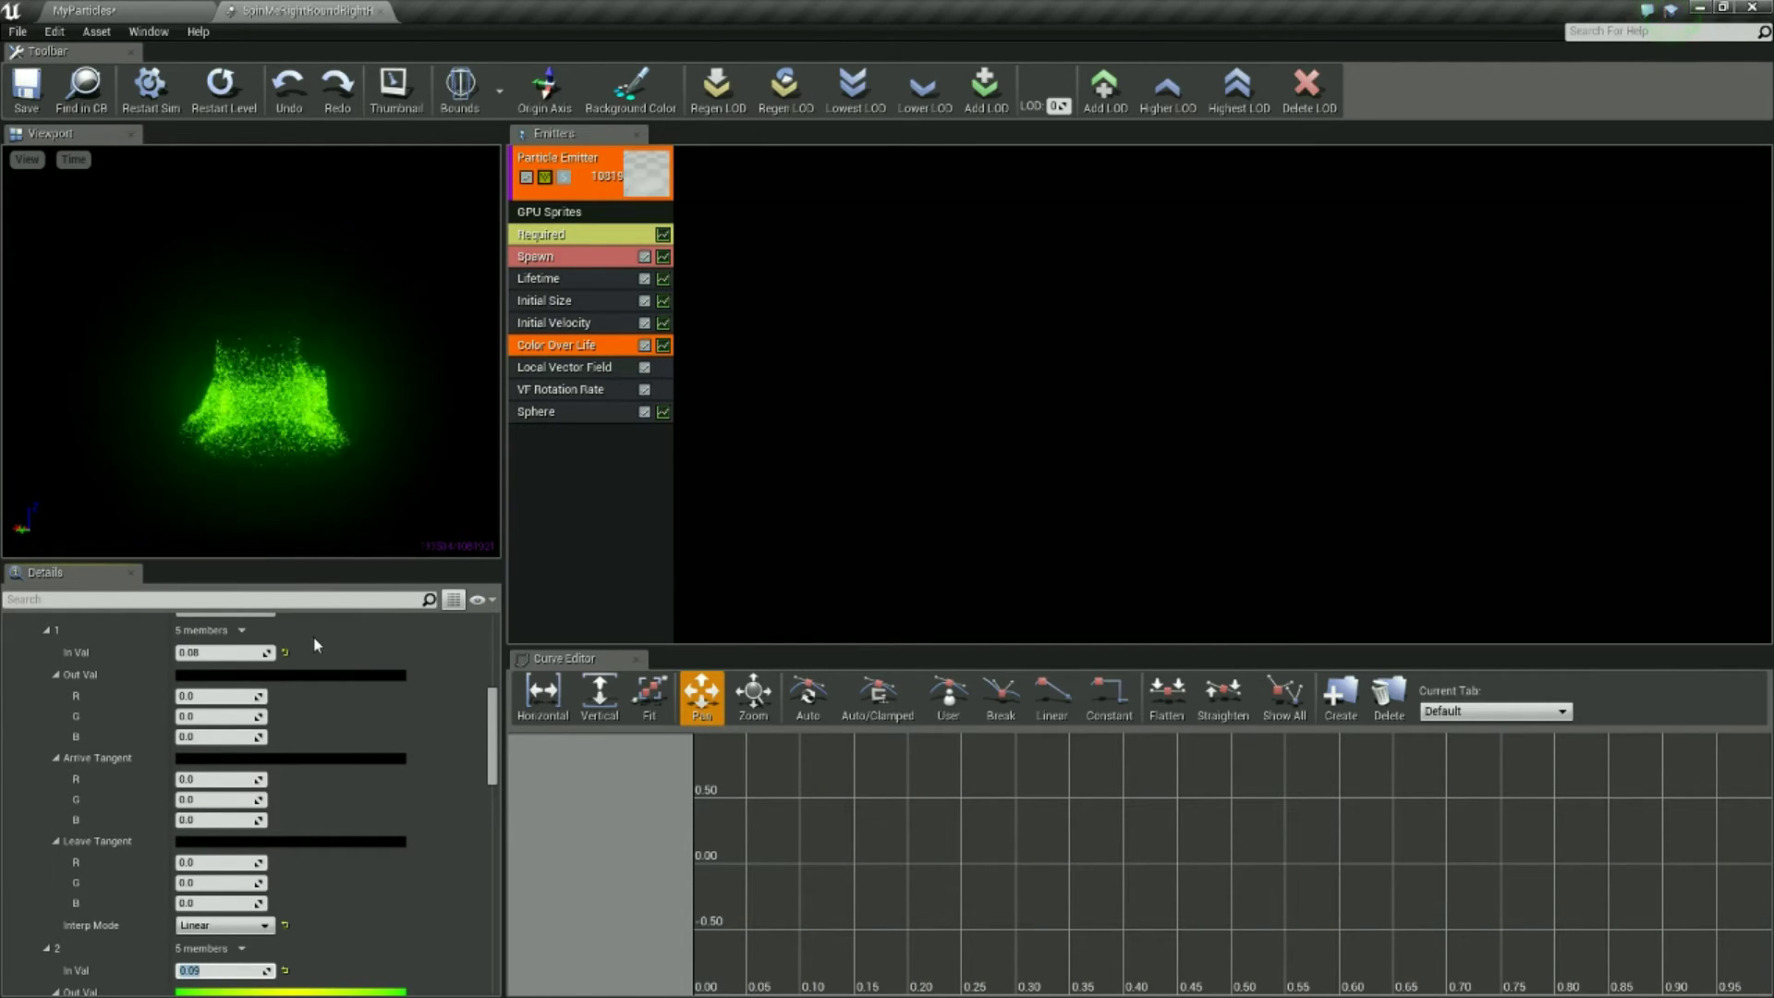
# Place the SpinMeRightRoundRightRoundRound particle system from the Tutorials/Spinny folder onto the floor of the MyParticles level.
pyautogui.click(148, 10)
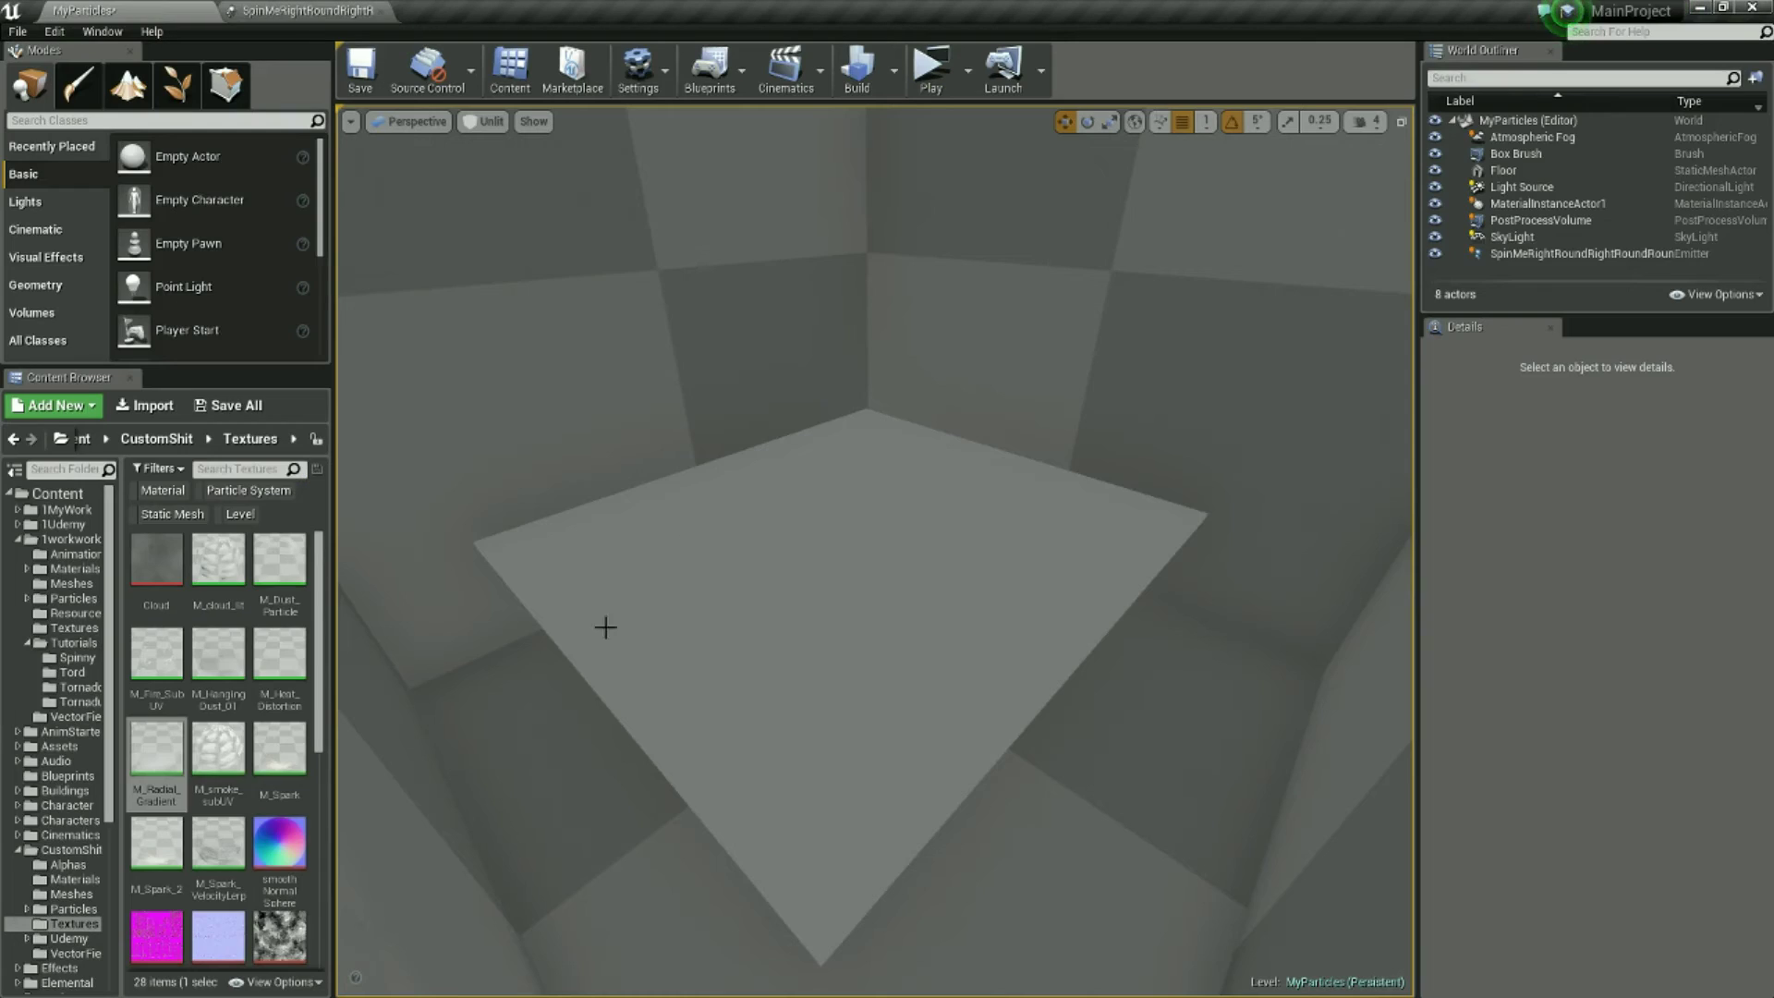
pyautogui.click(61, 495)
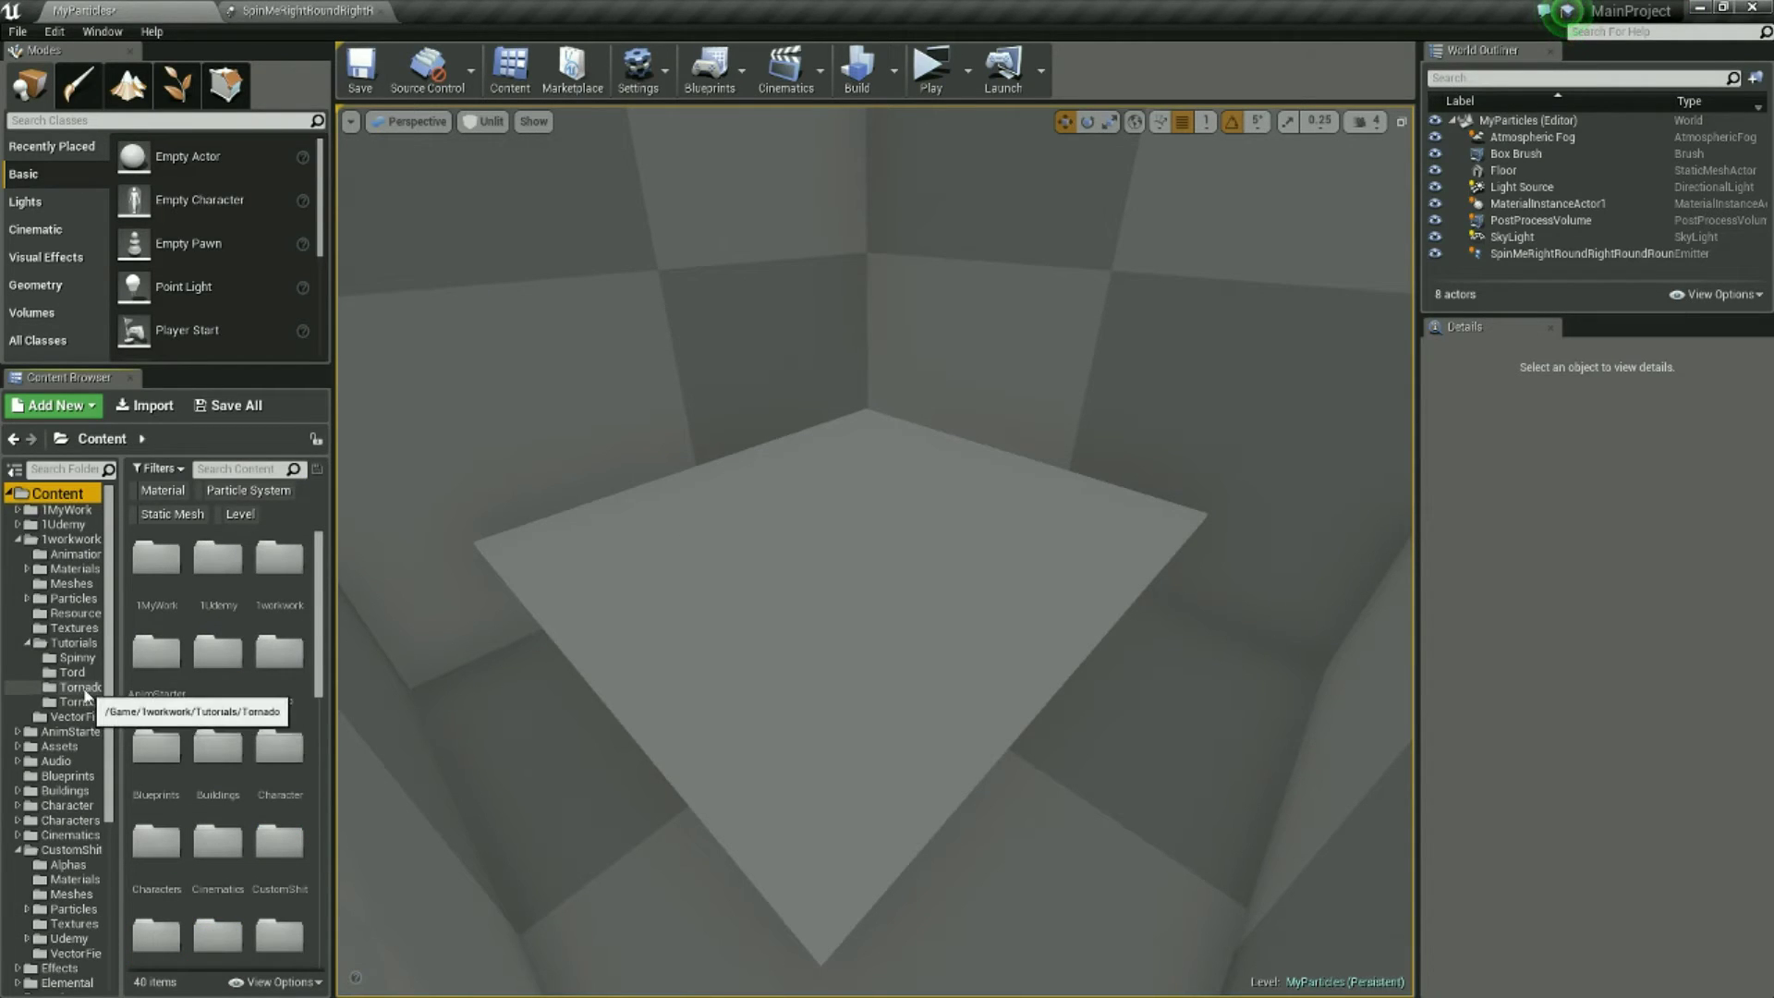
pyautogui.click(75, 658)
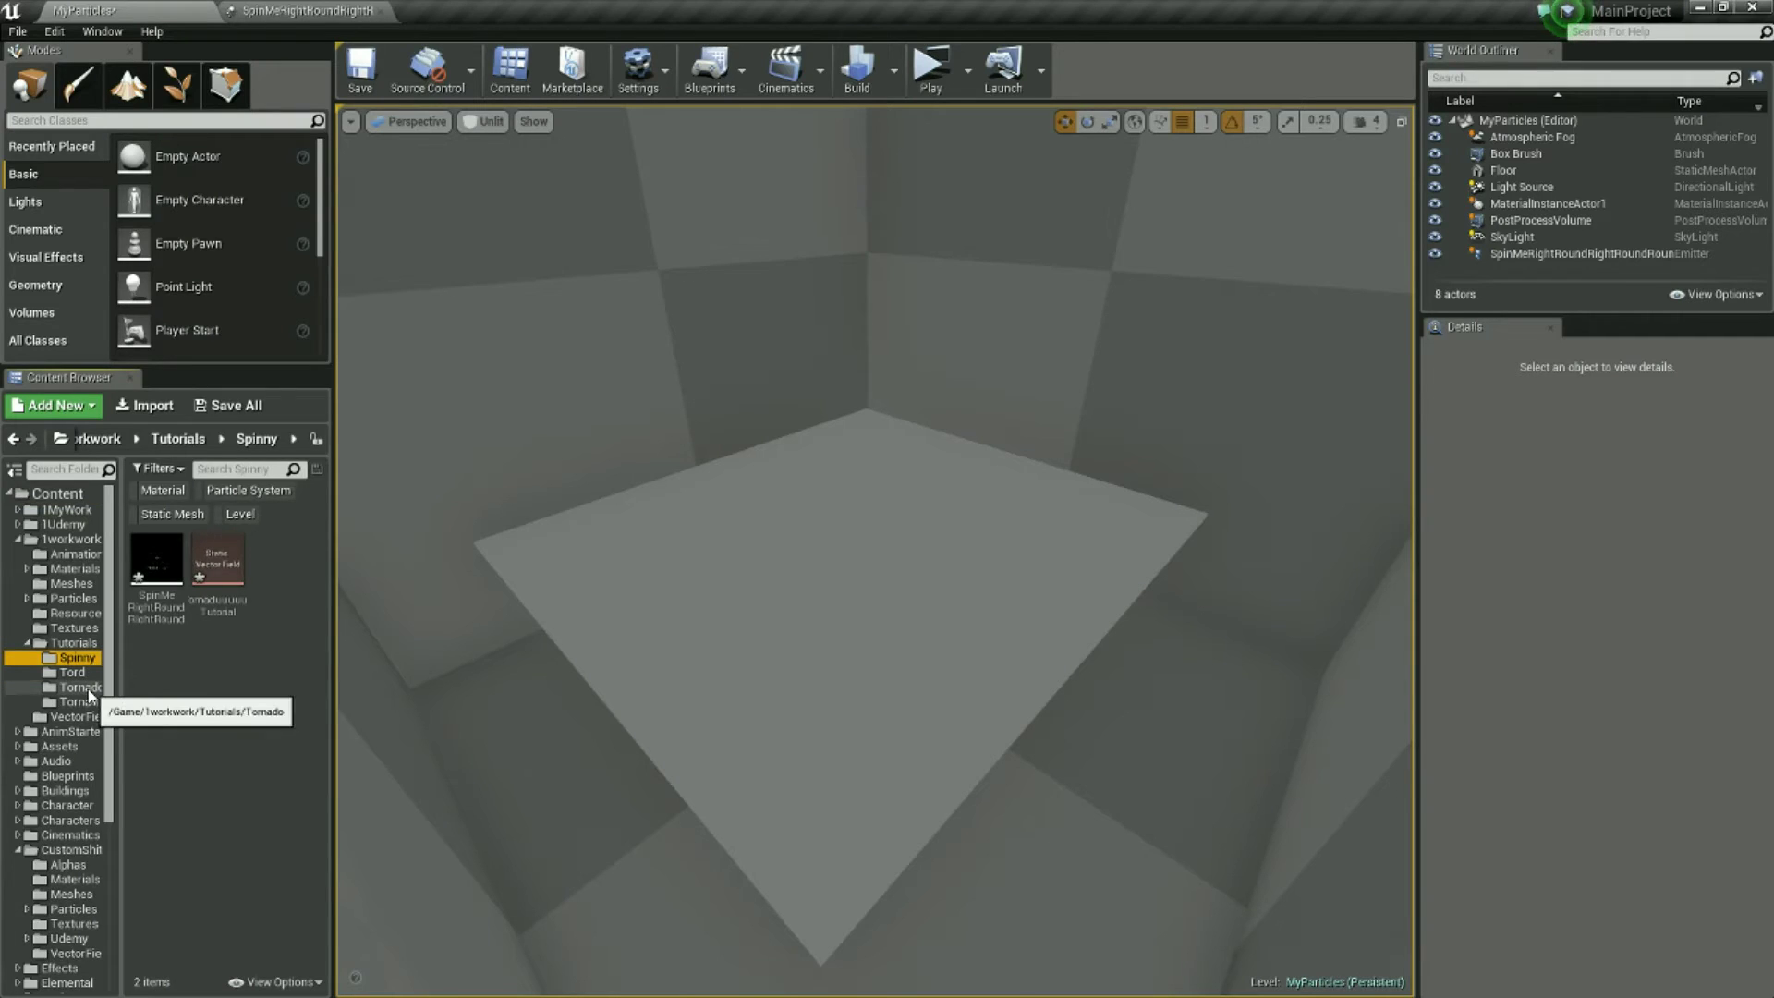
pyautogui.moveTo(156, 564); pyautogui.dragTo(636, 563)
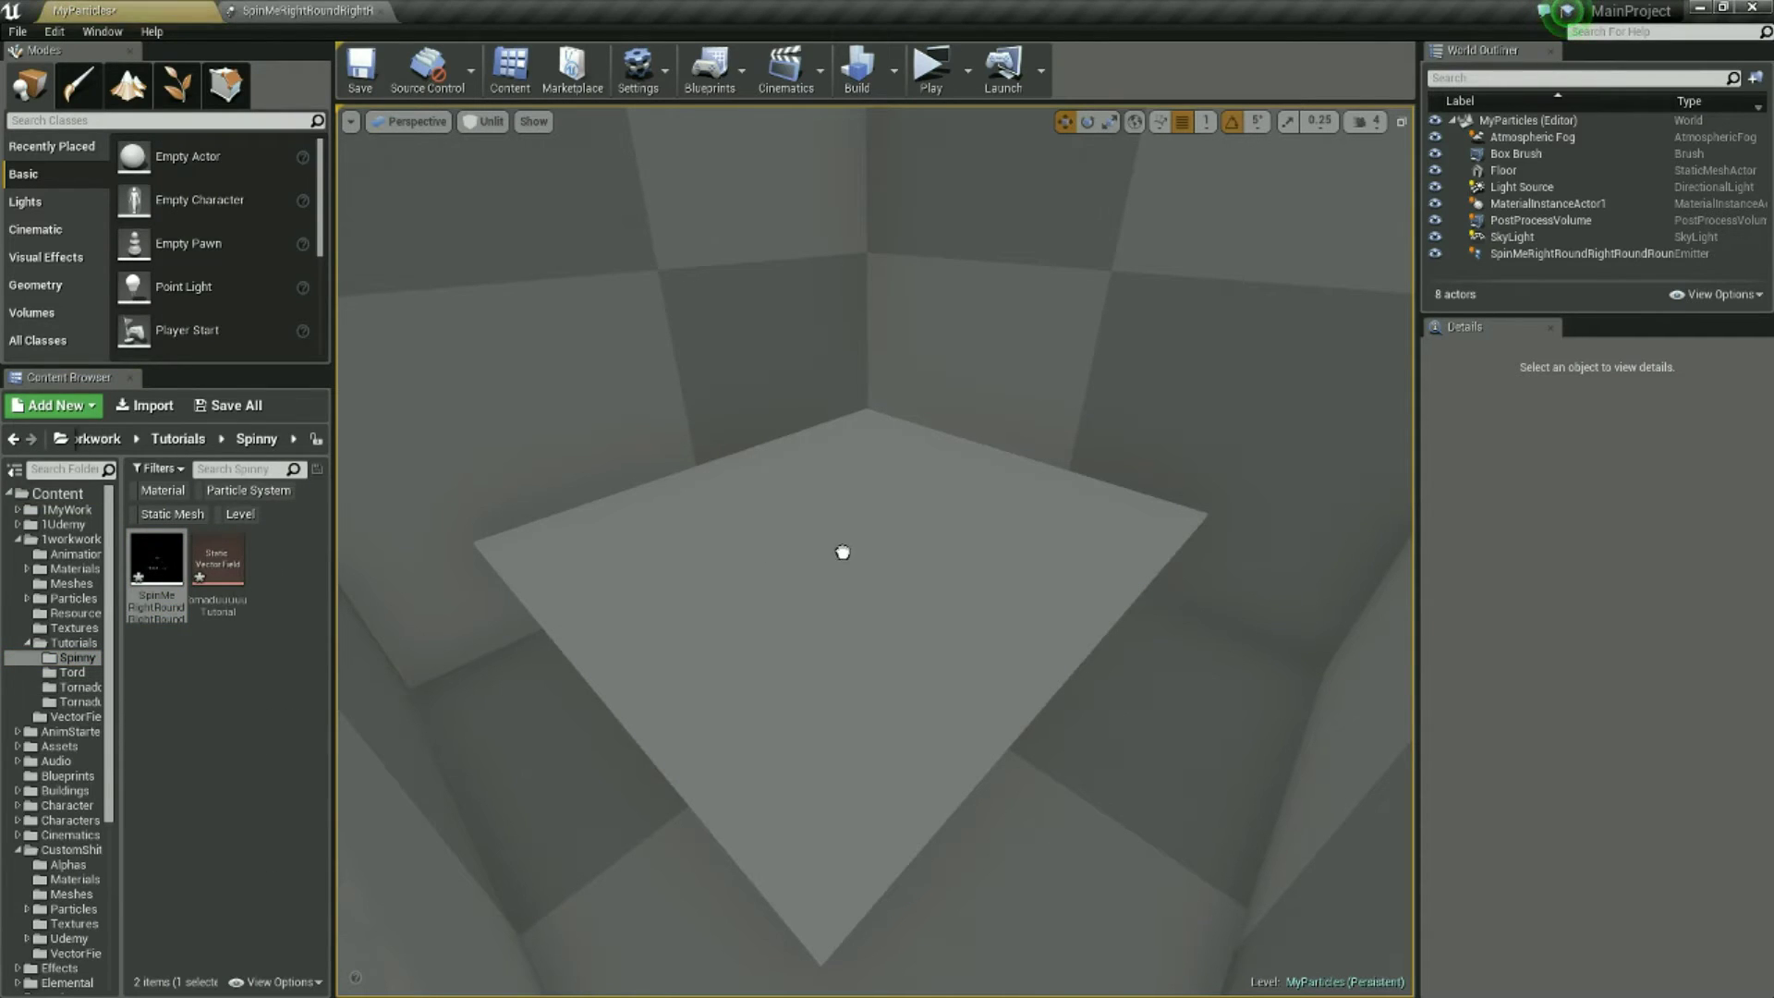
pyautogui.moveTo(843, 552); pyautogui.dragTo(841, 548)
pyautogui.press('Escape')
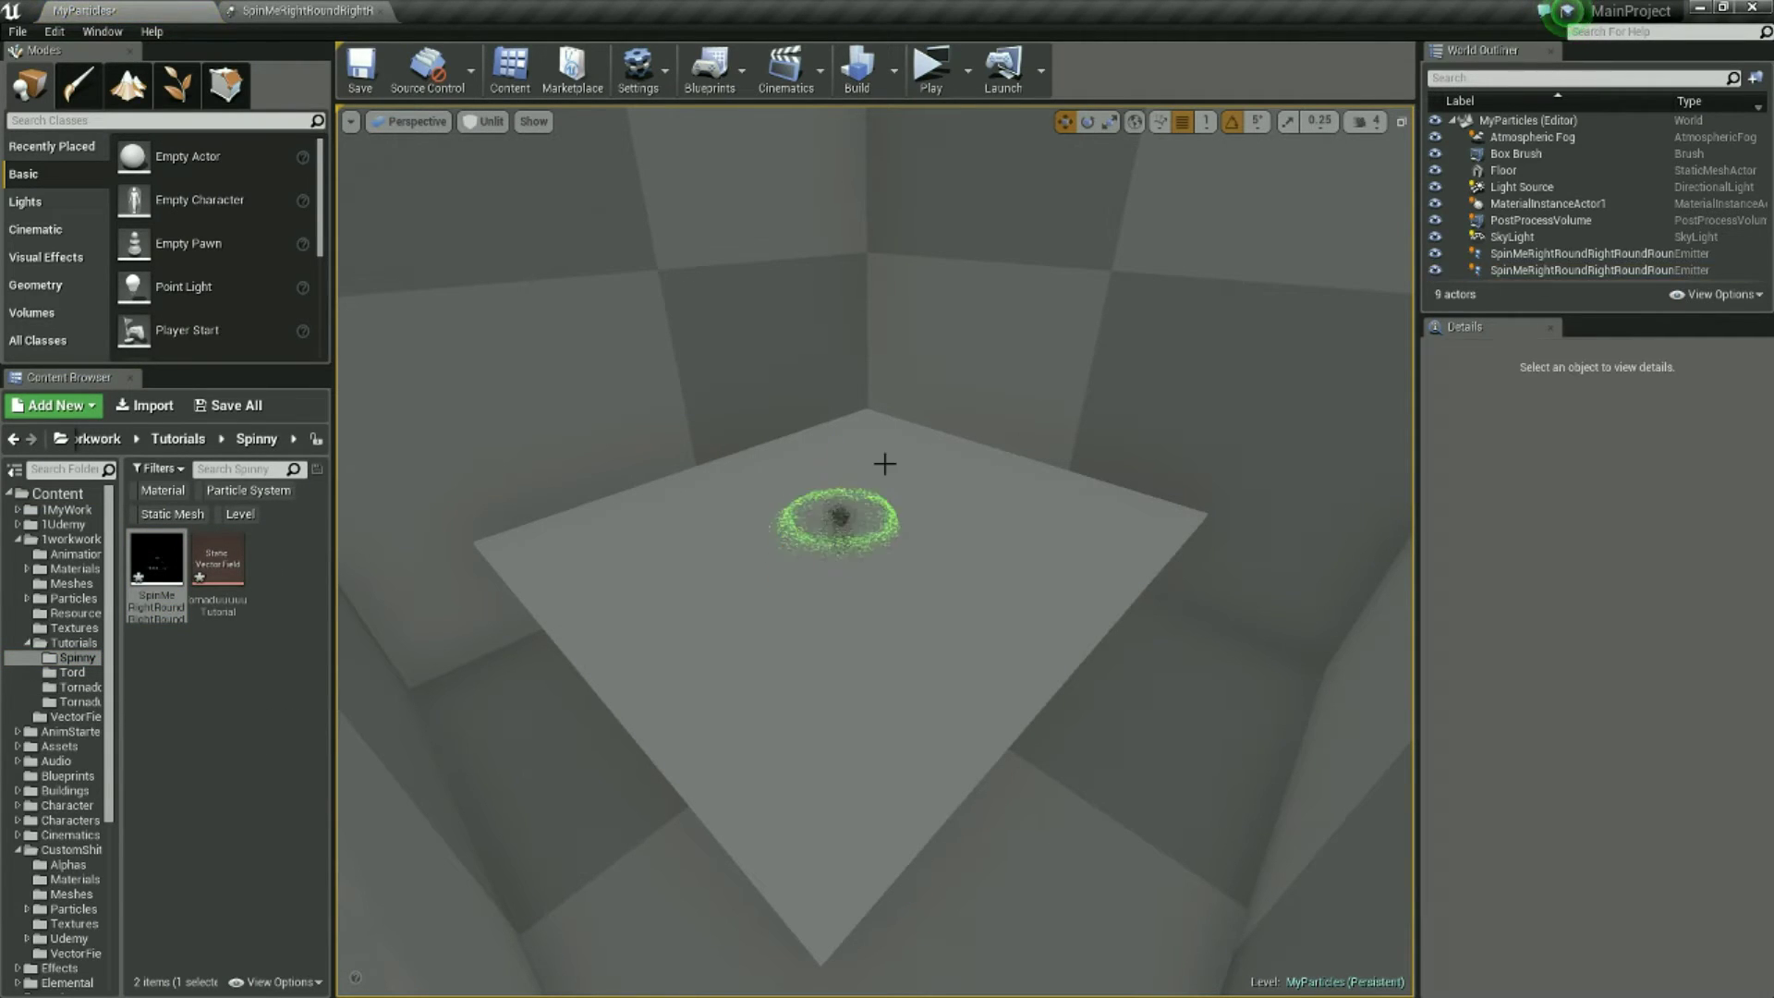
# Switch the level viewport to Lit mode to view the tornado, and return to the particle system editor.
pyautogui.click(489, 122)
pyautogui.click(494, 162)
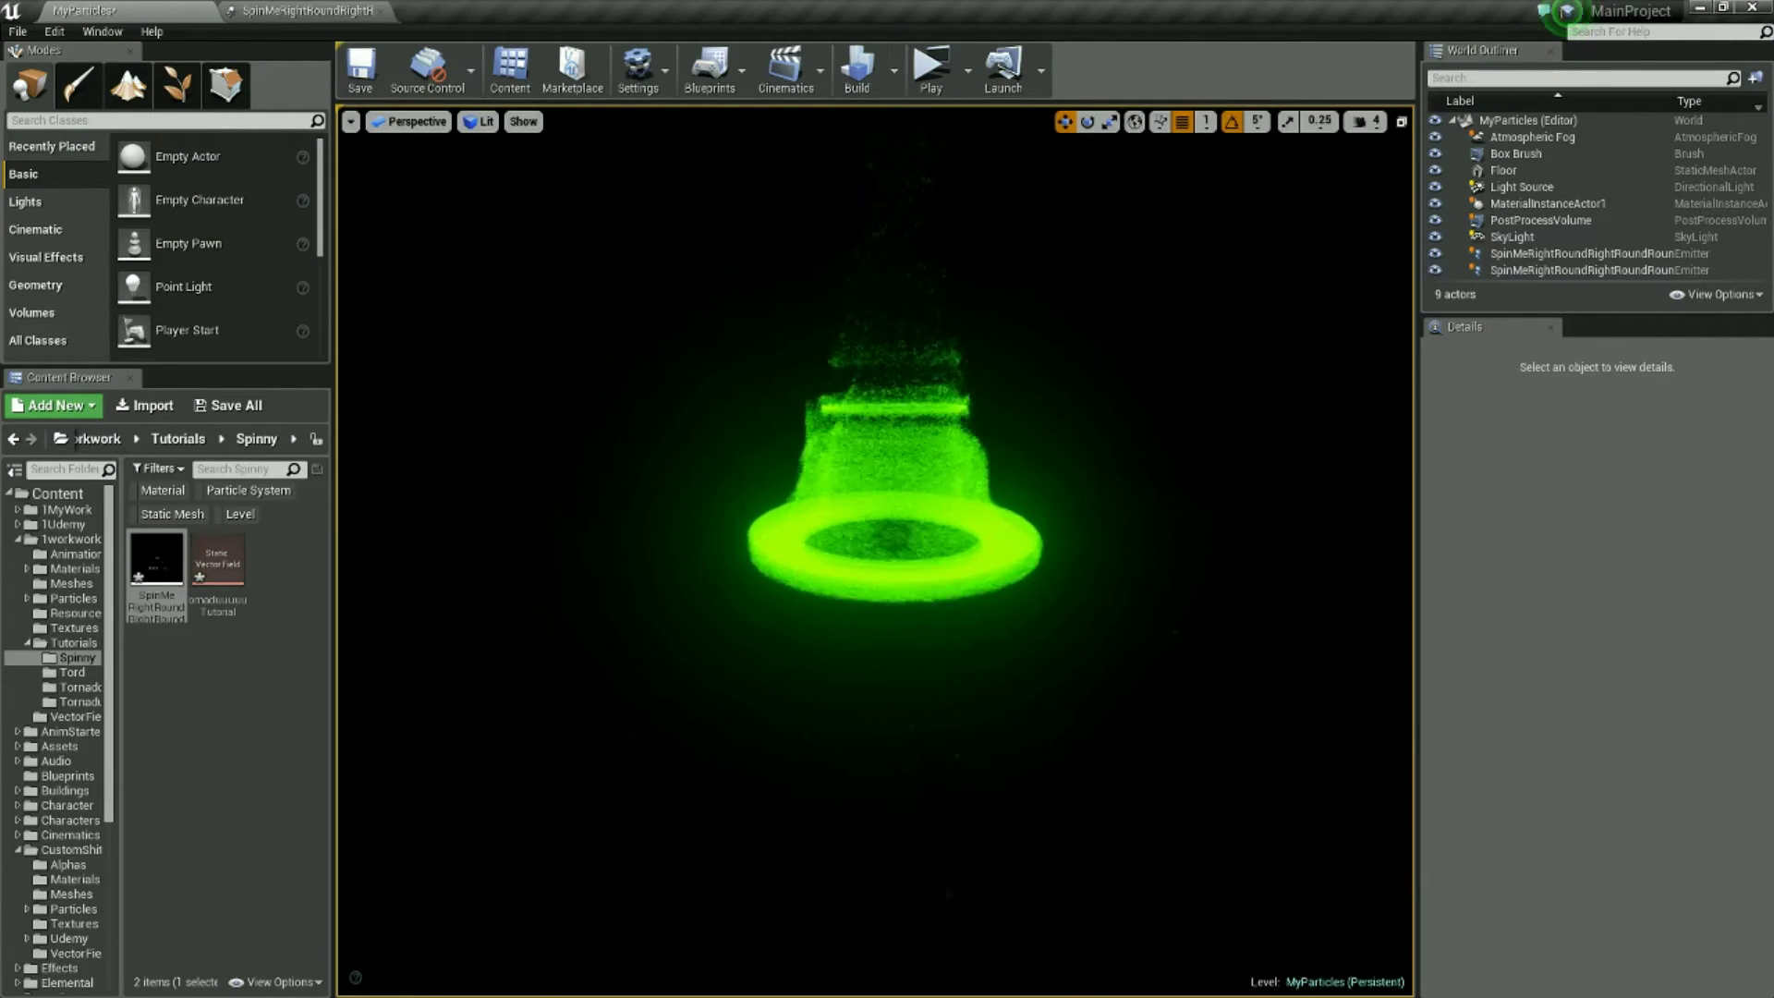
pyautogui.scroll(2, 903, 527)
pyautogui.scroll(2, 903, 526)
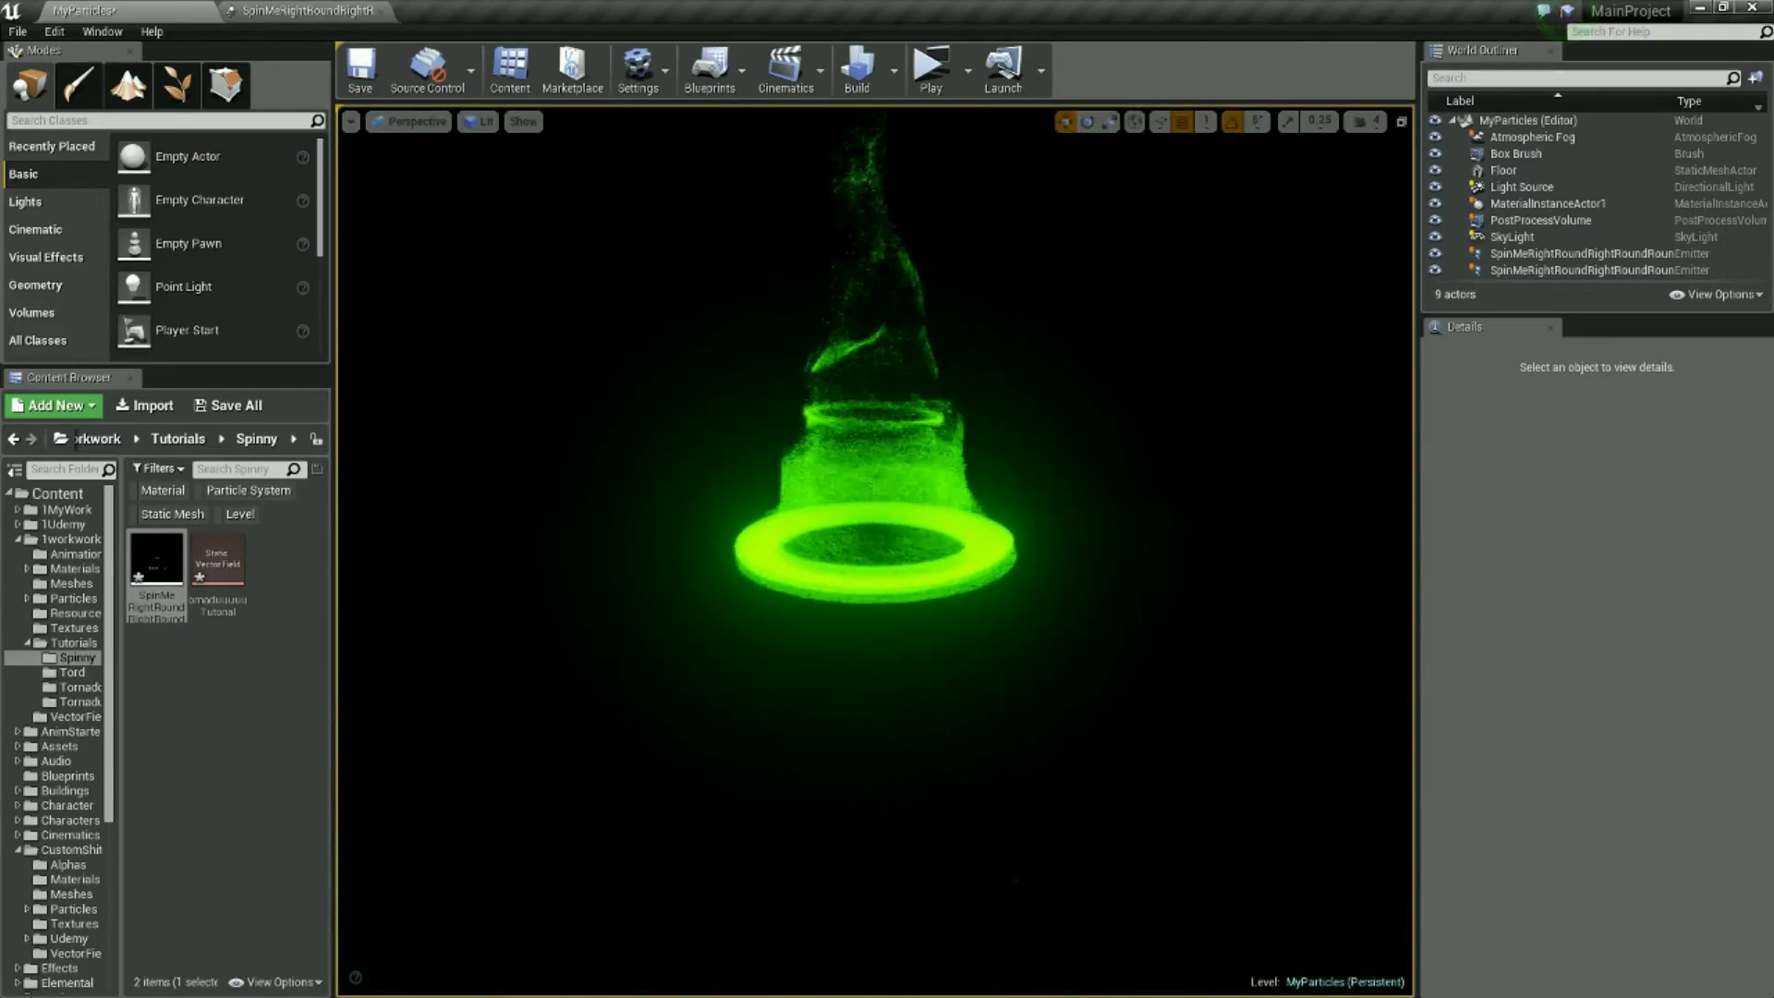
pyautogui.click(305, 11)
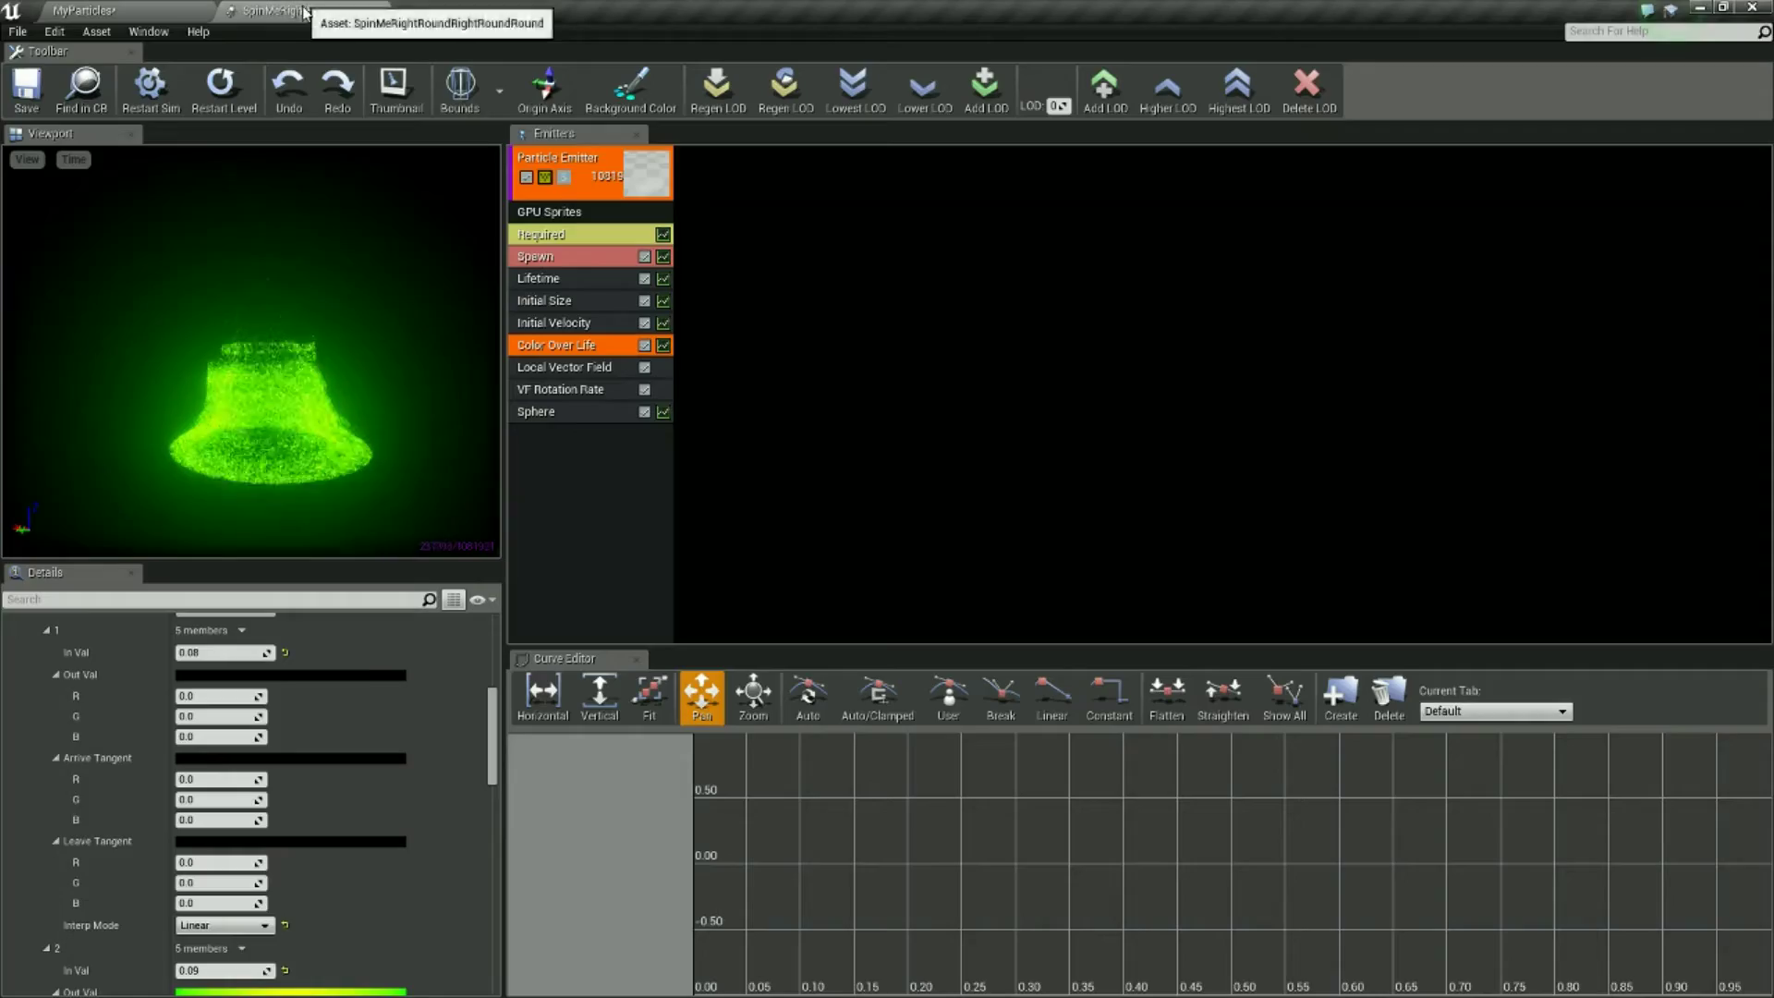
# Add a third point to the Alpha Over Life curve, setting point 0 to In Val 0.08 and Out Val 0.0, and point 1's In Val to 0.09.
pyautogui.scroll(4, 238, 708)
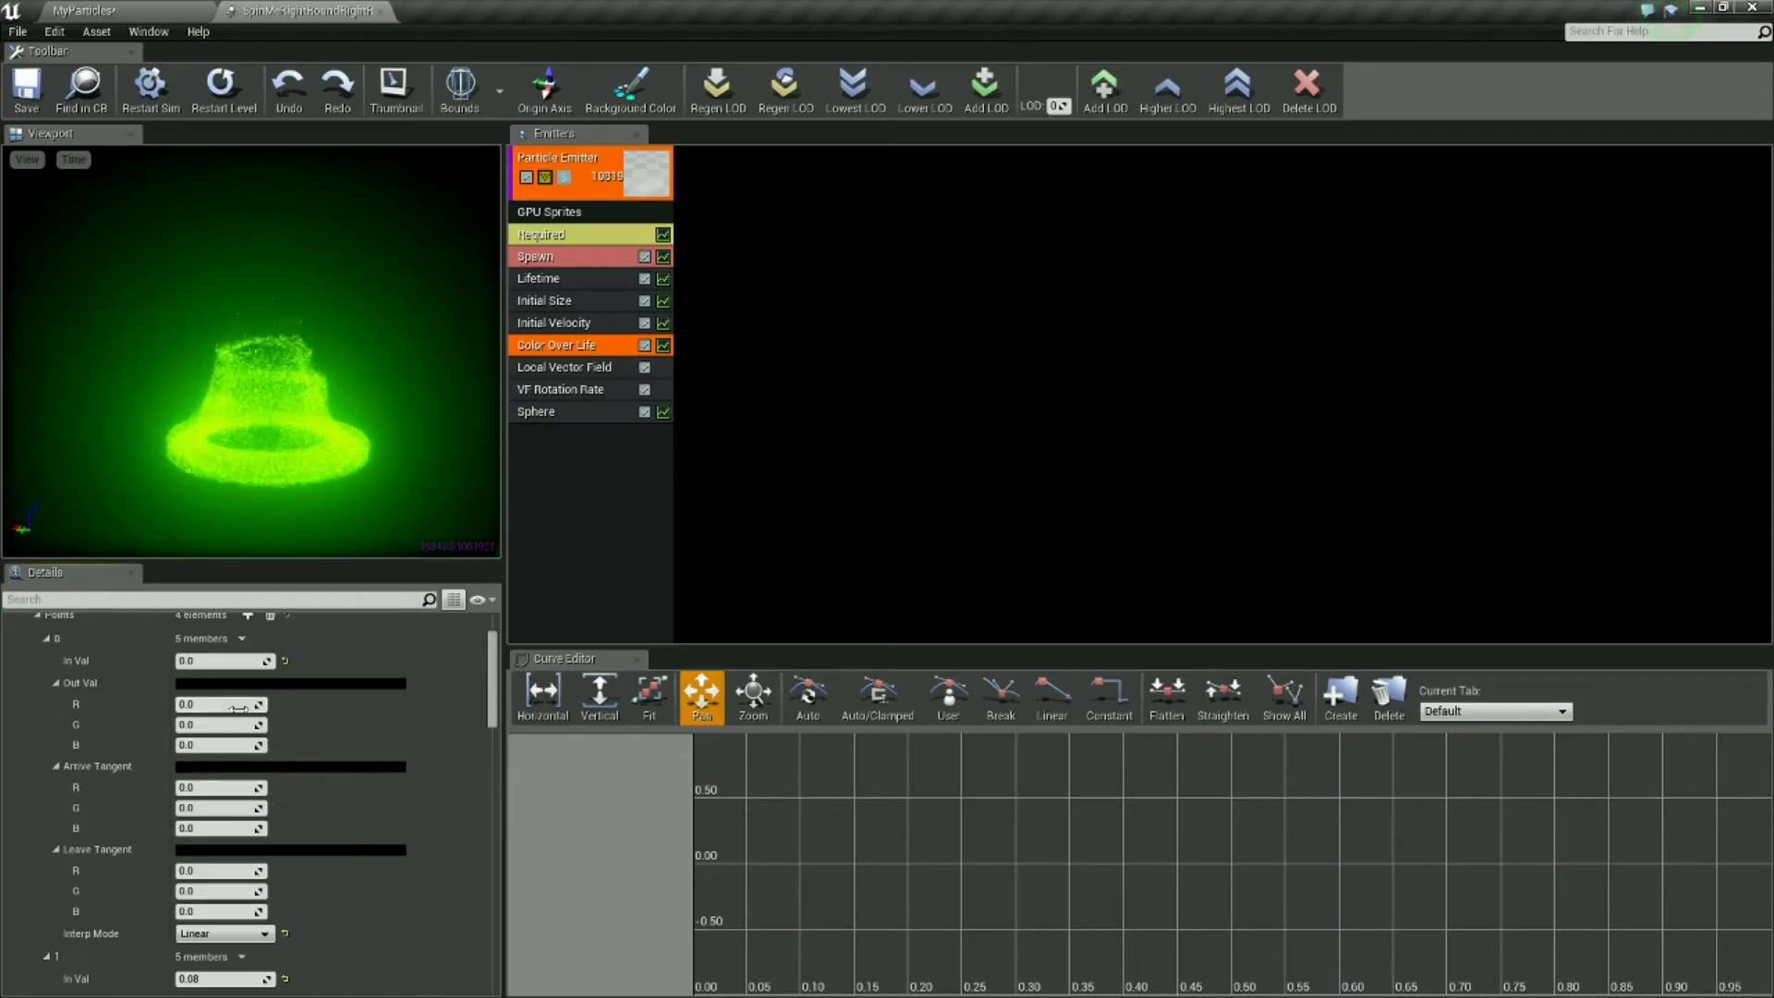
pyautogui.moveTo(492, 695); pyautogui.dragTo(494, 943)
pyautogui.click(250, 636)
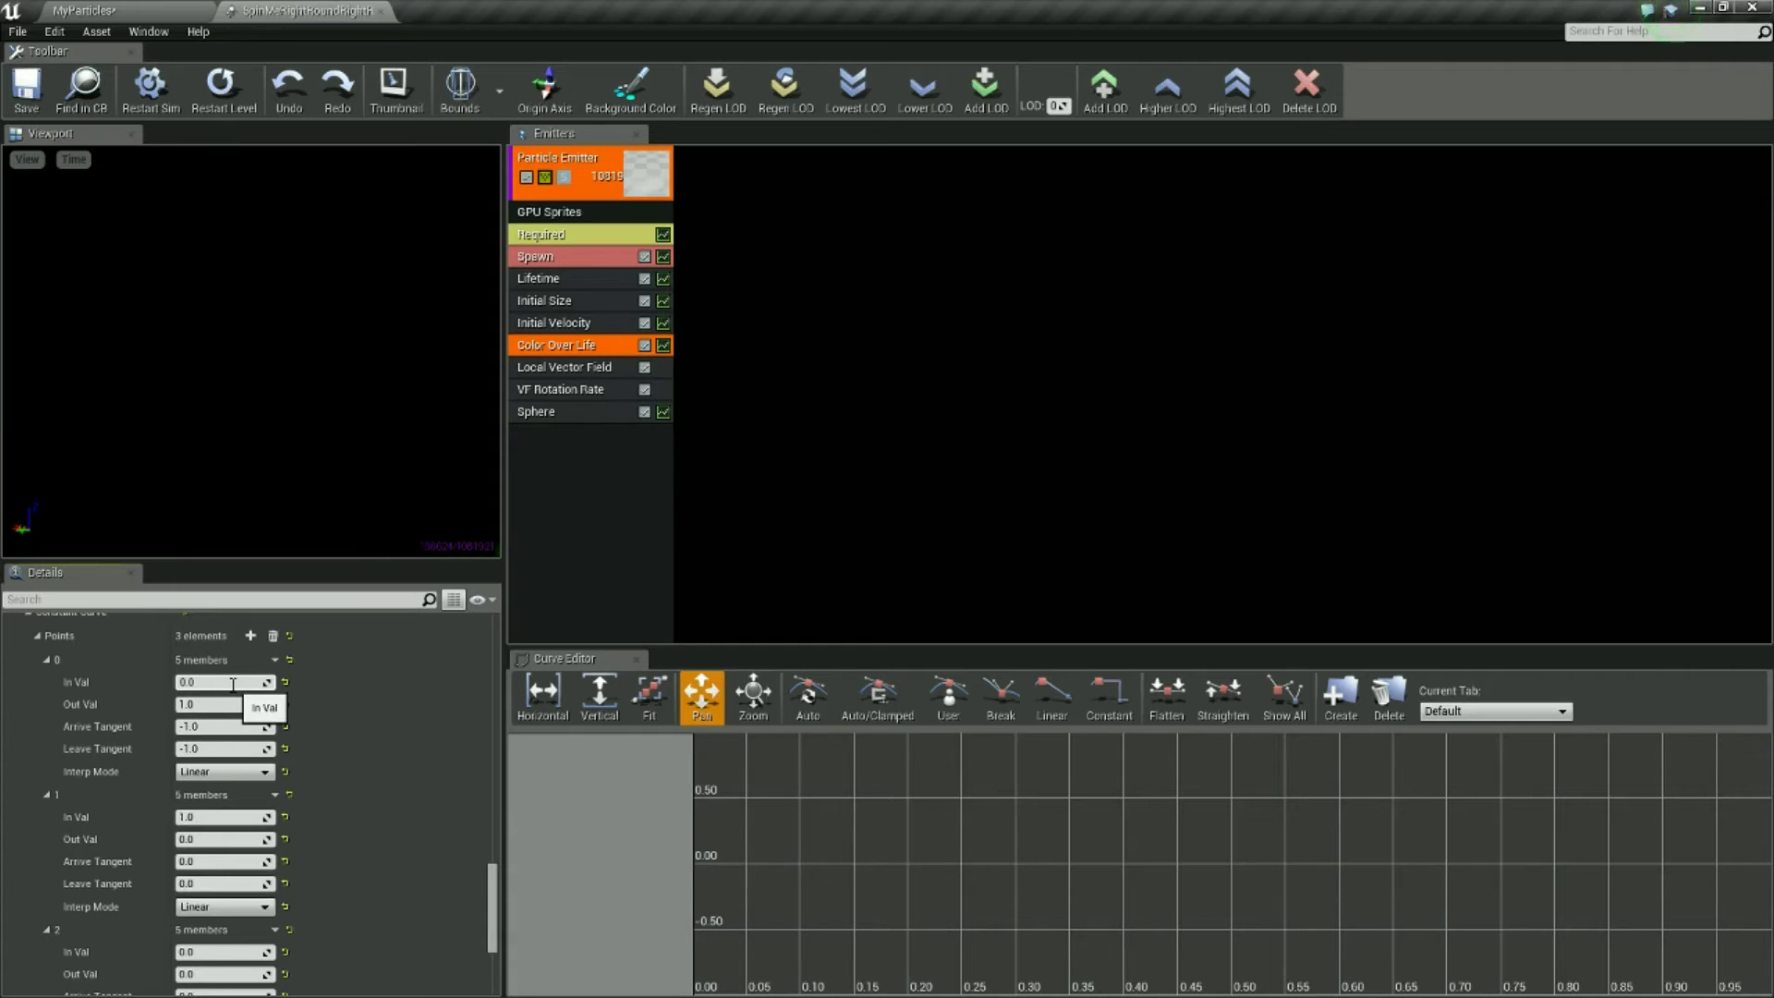
pyautogui.moveTo(489, 869); pyautogui.dragTo(507, 922)
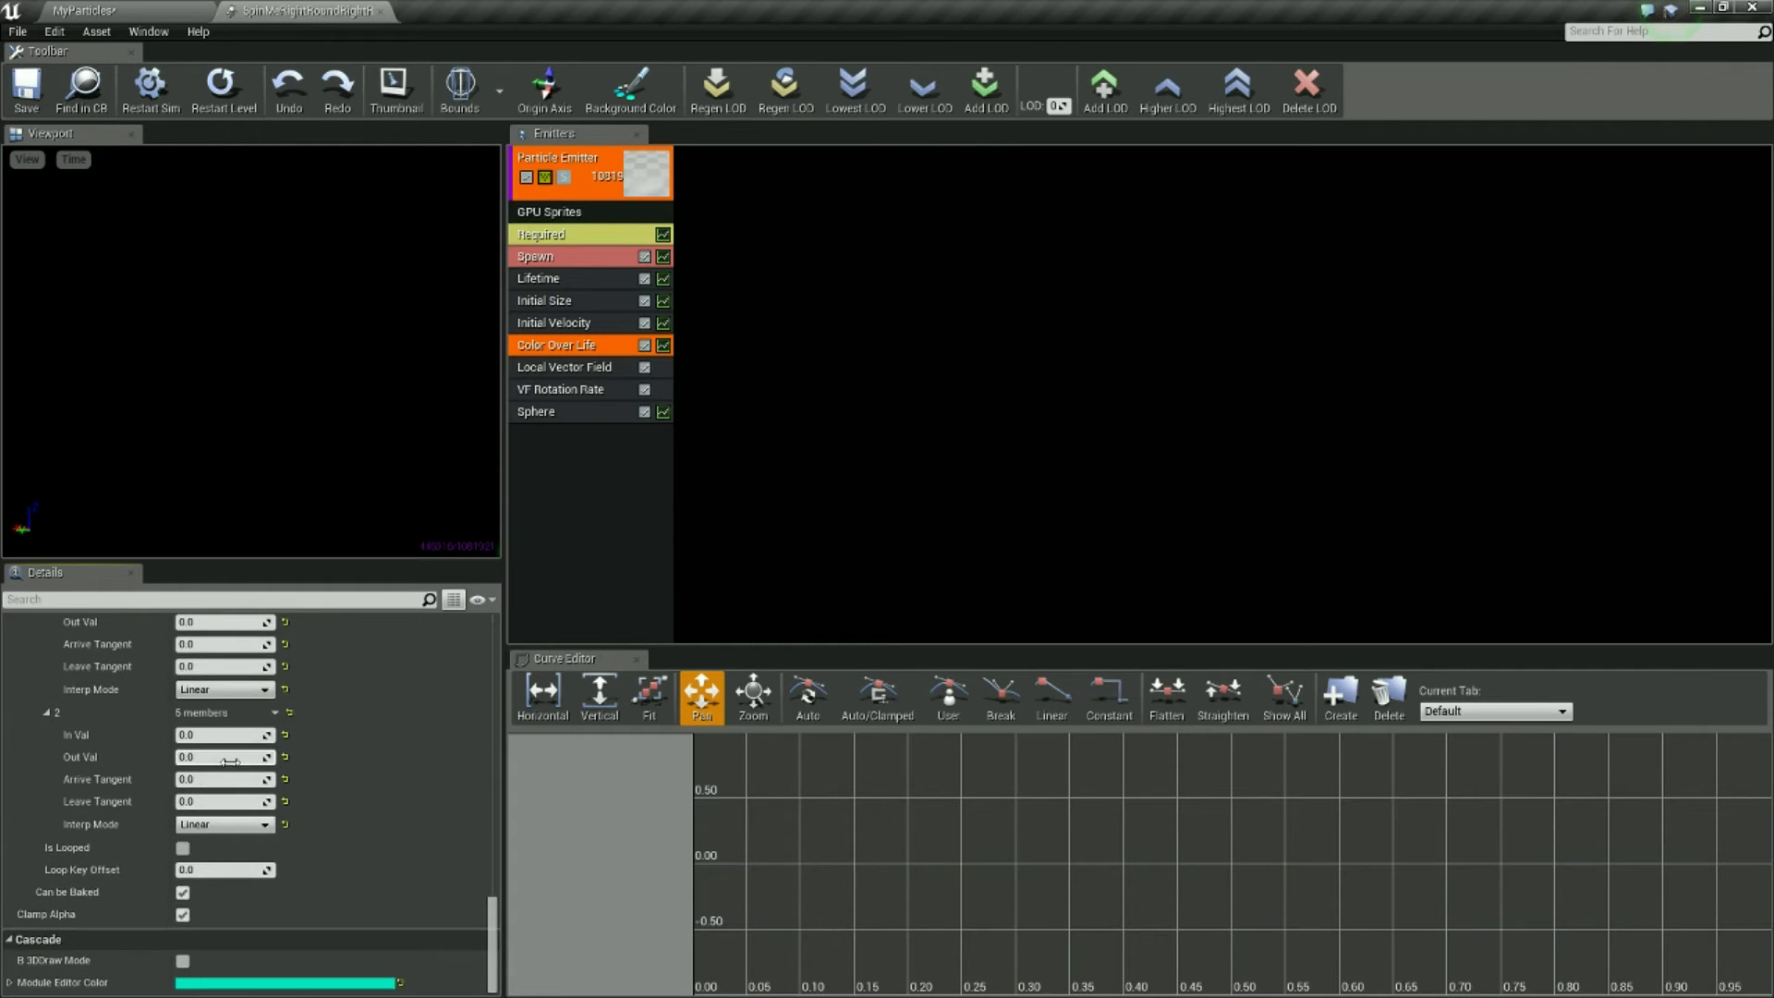
pyautogui.scroll(10, 303, 768)
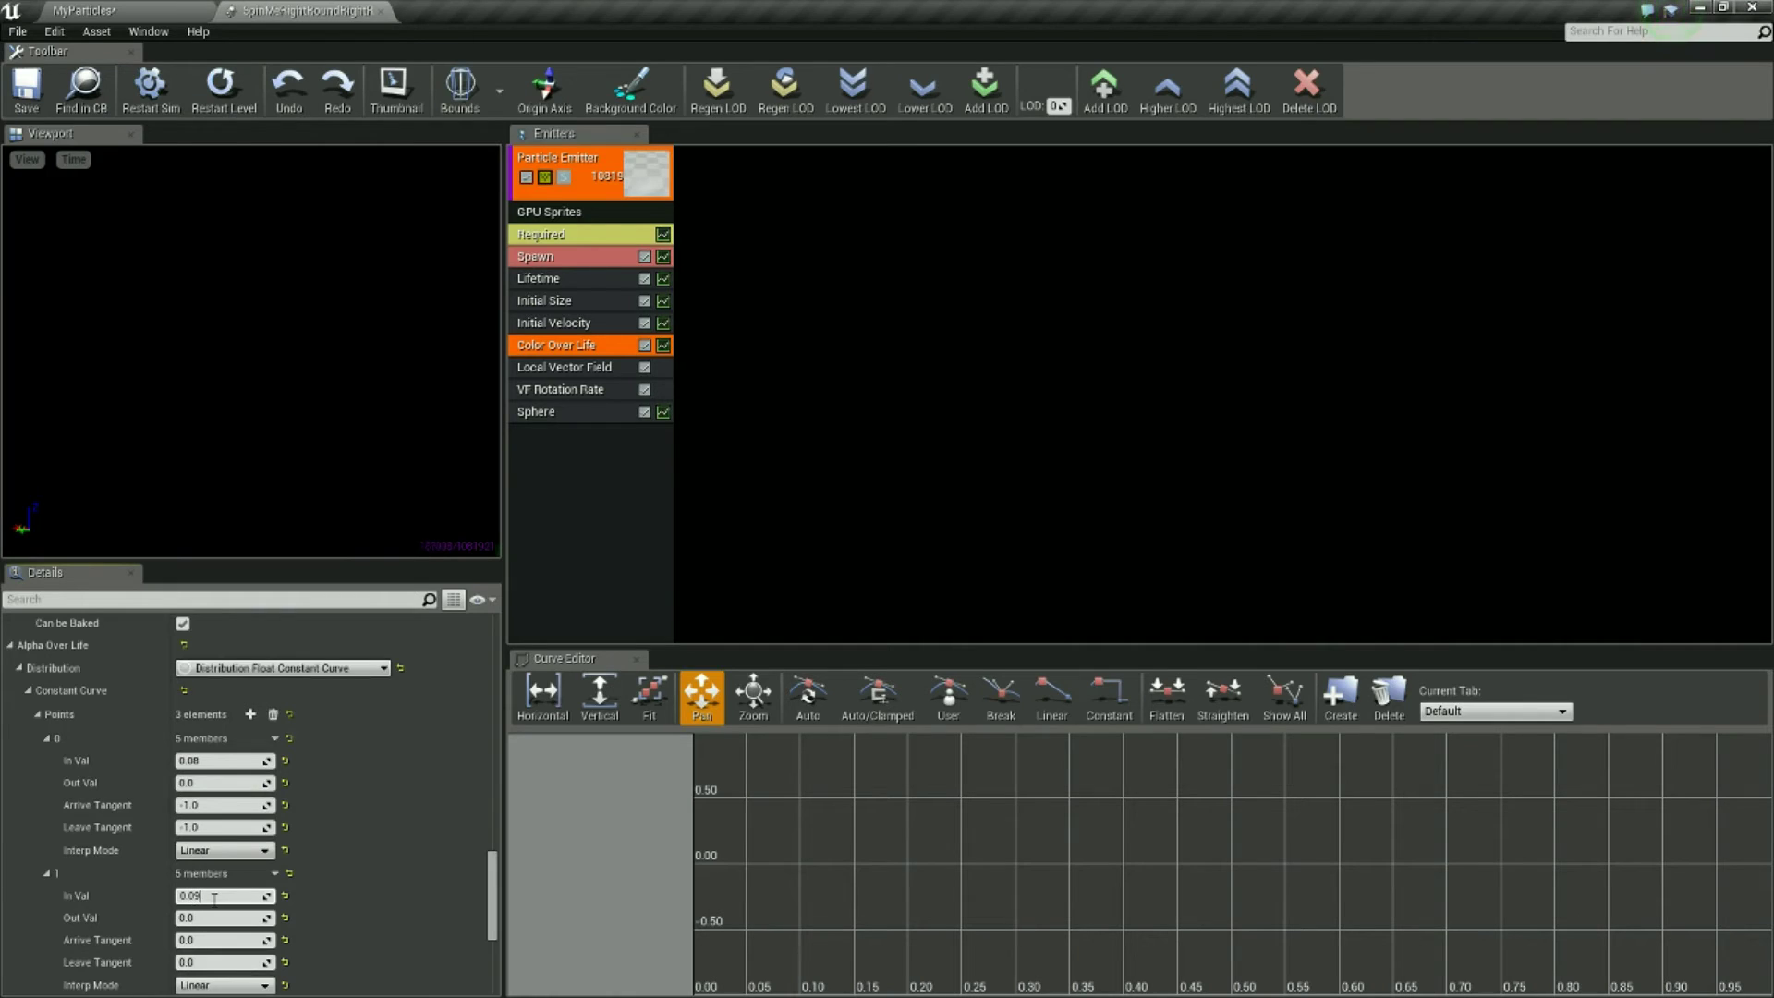
# Set alpha point 1's Out Val to 1.0 and point 2's In Val and Out Val to 1.0, and check the tornado in the level.
pyautogui.scroll(-5, 344, 801)
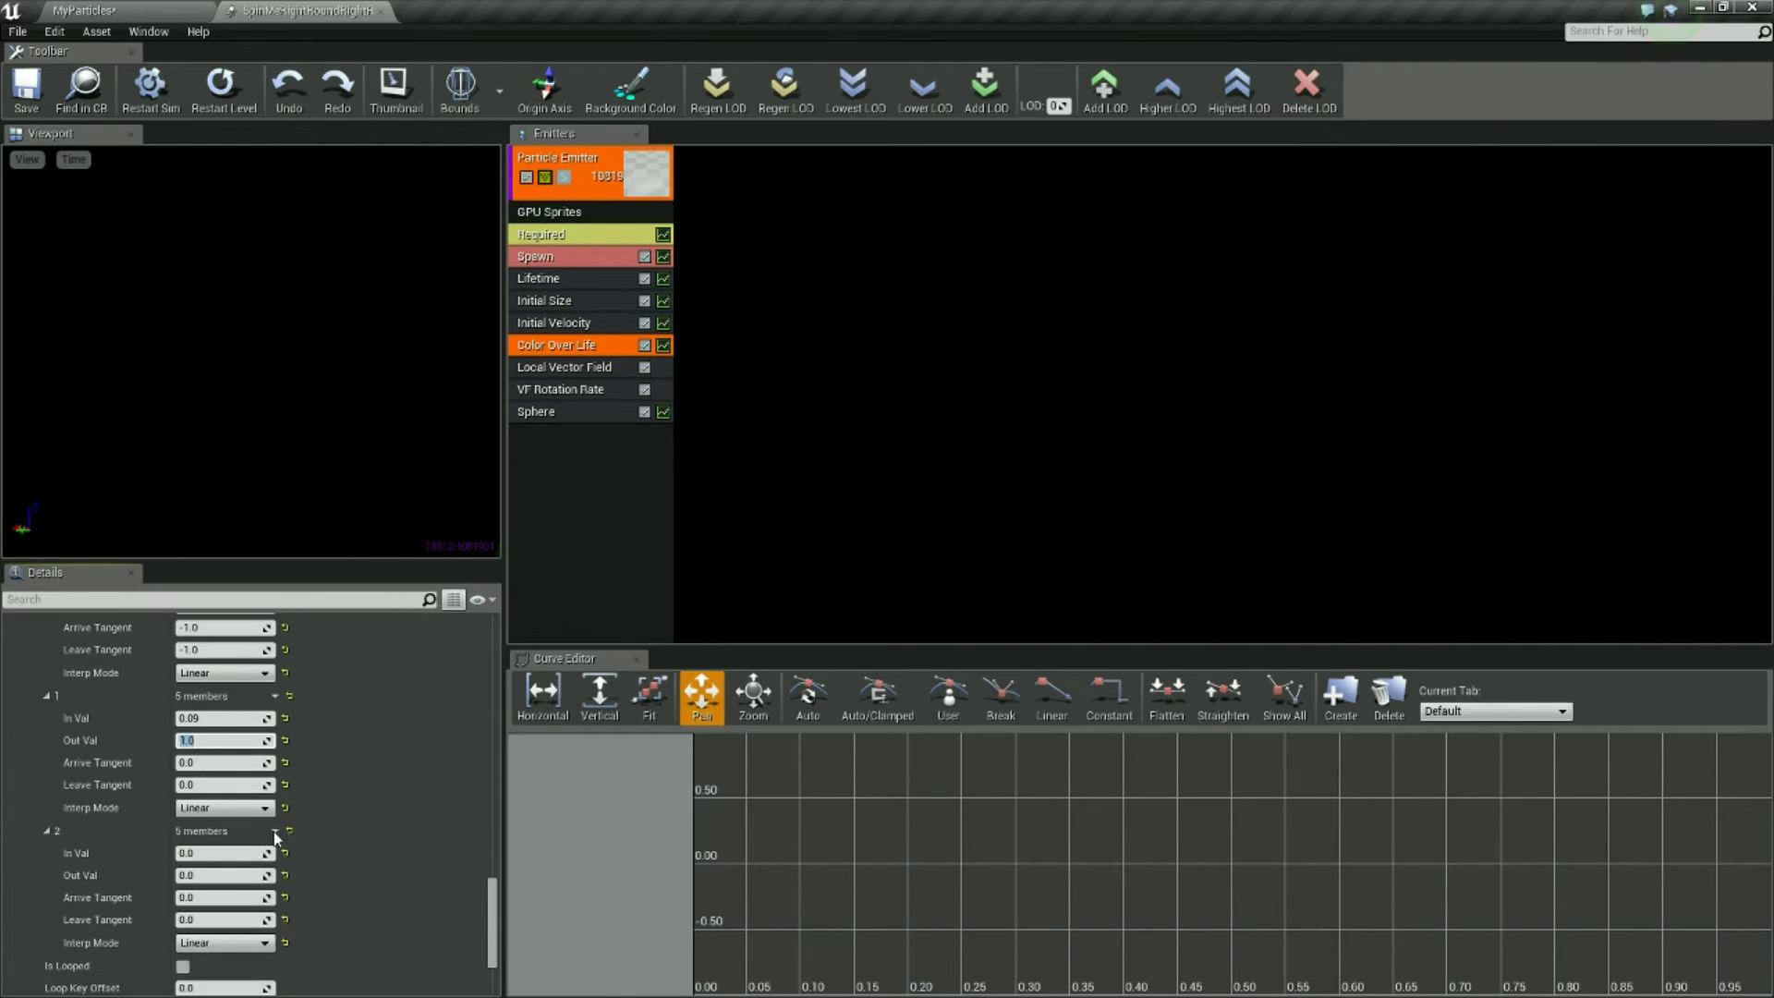
pyautogui.click(238, 852)
pyautogui.click(133, 18)
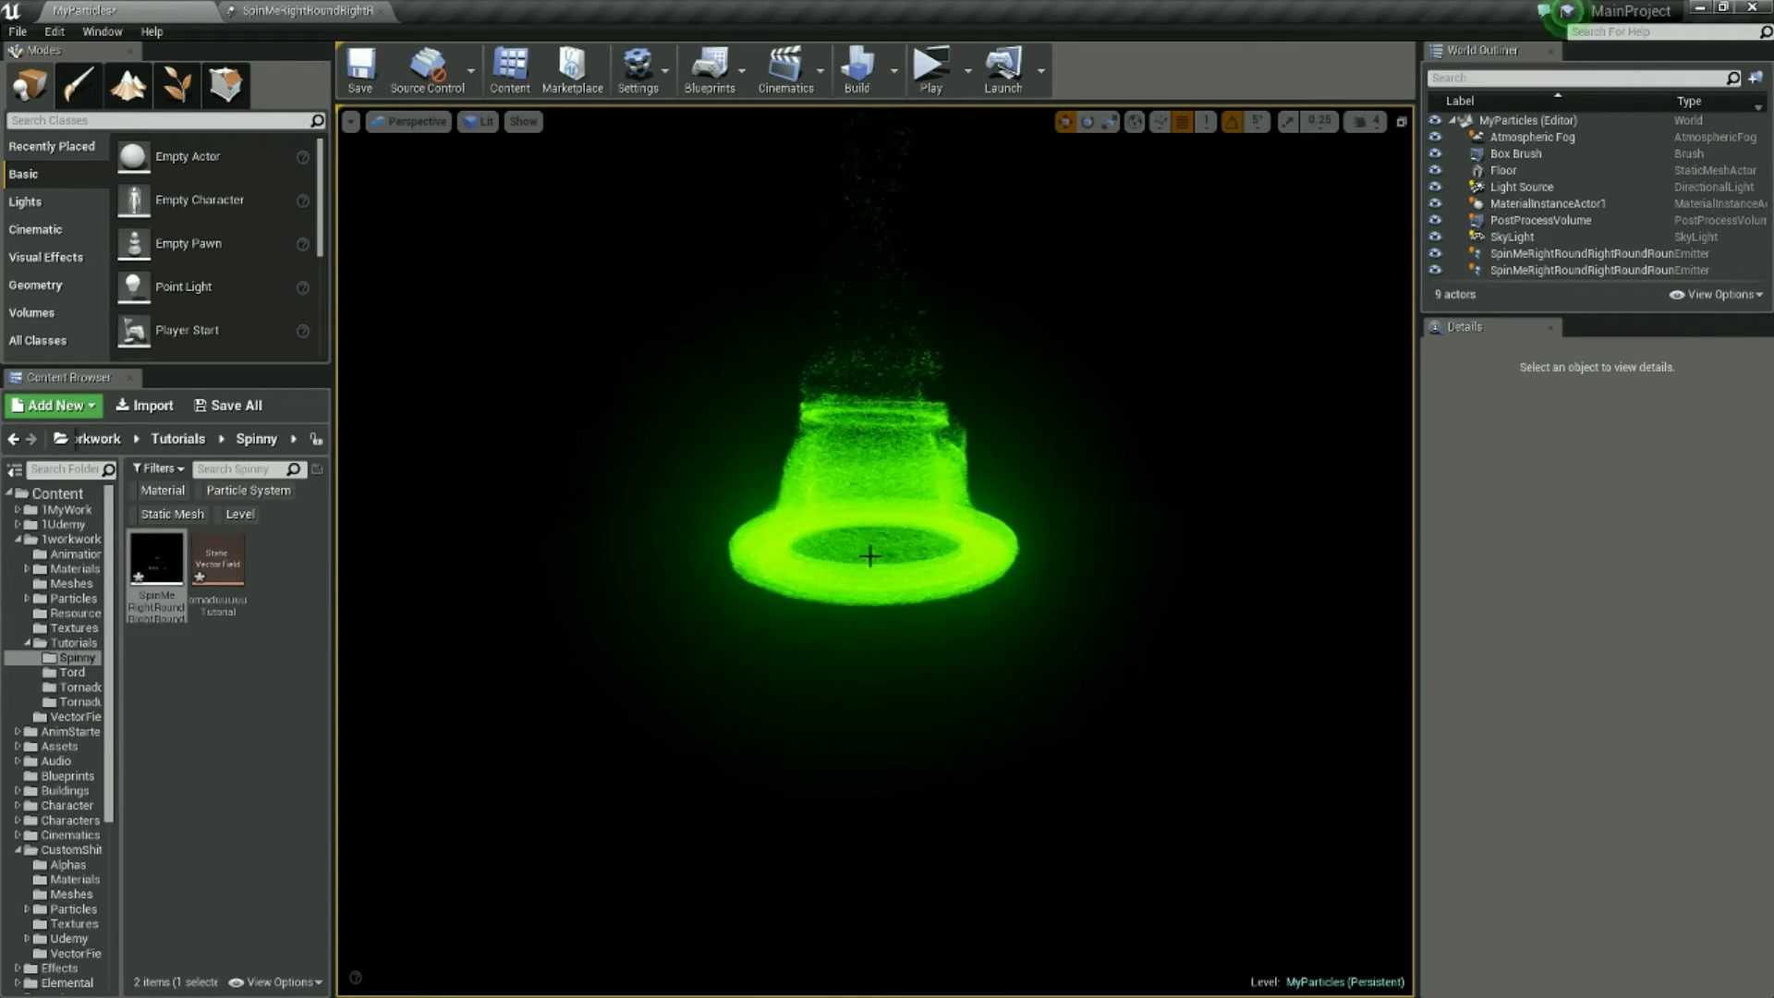
pyautogui.click(312, 9)
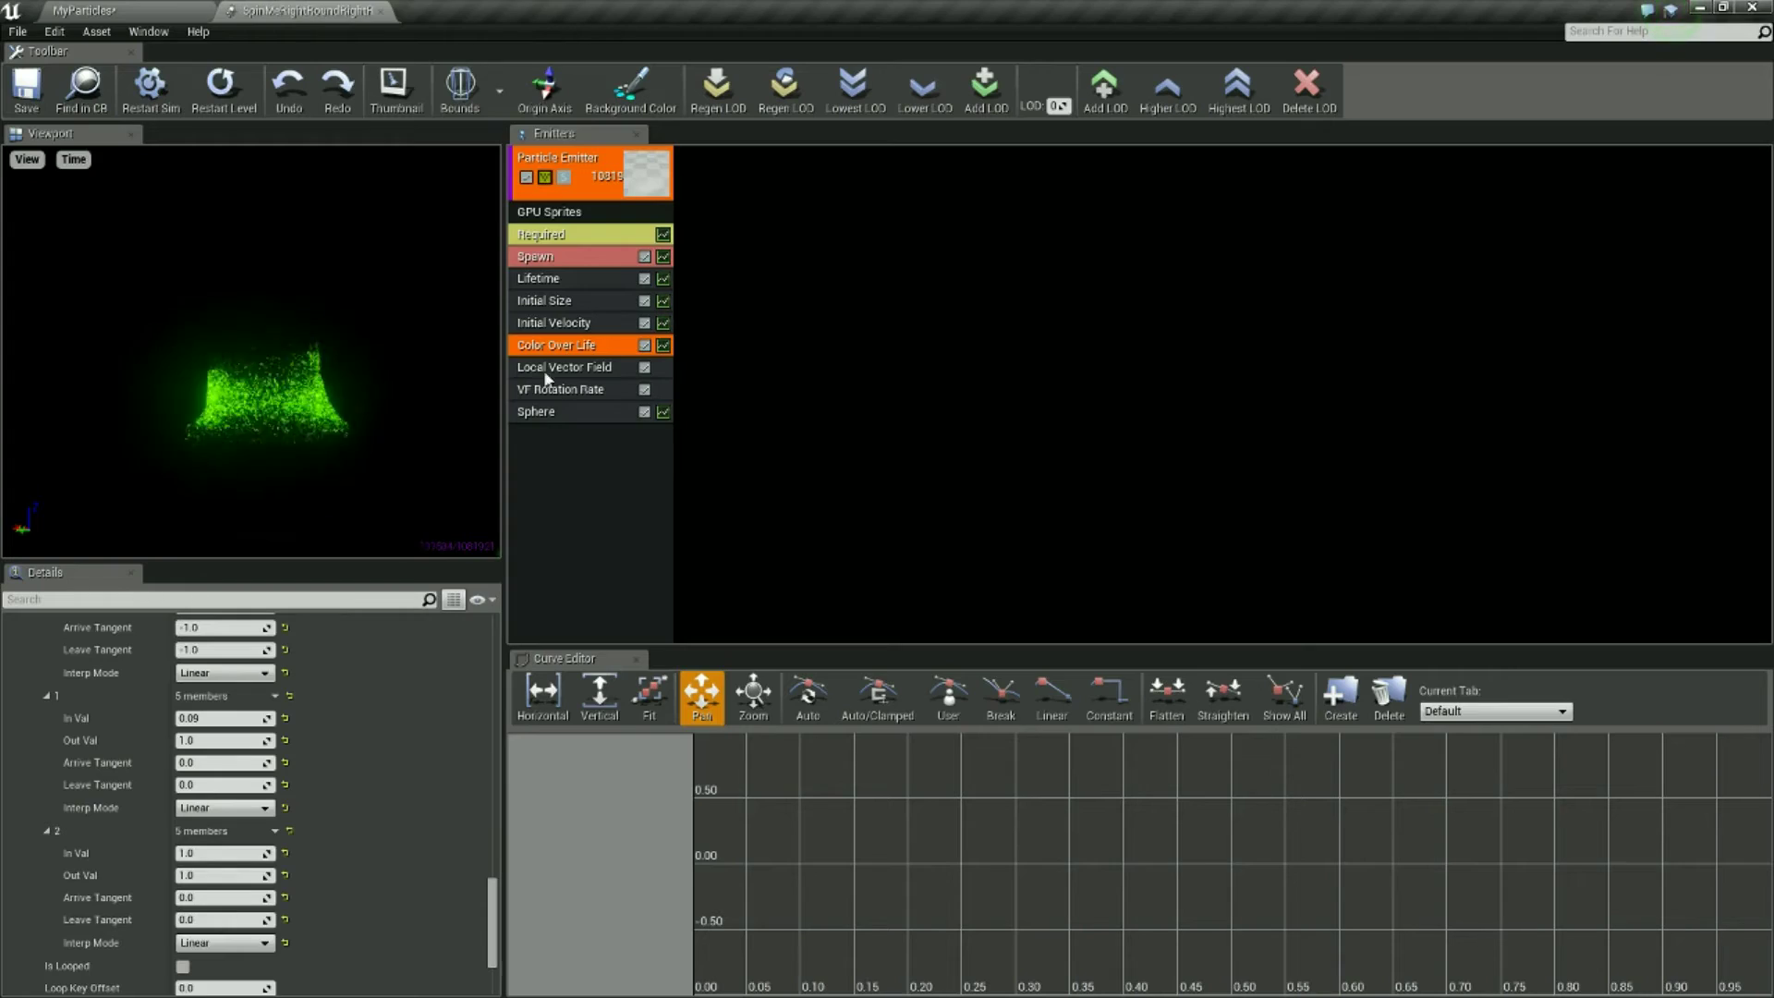
# Set the Intensity of the Local Vector Field module to 900.
pyautogui.click(578, 368)
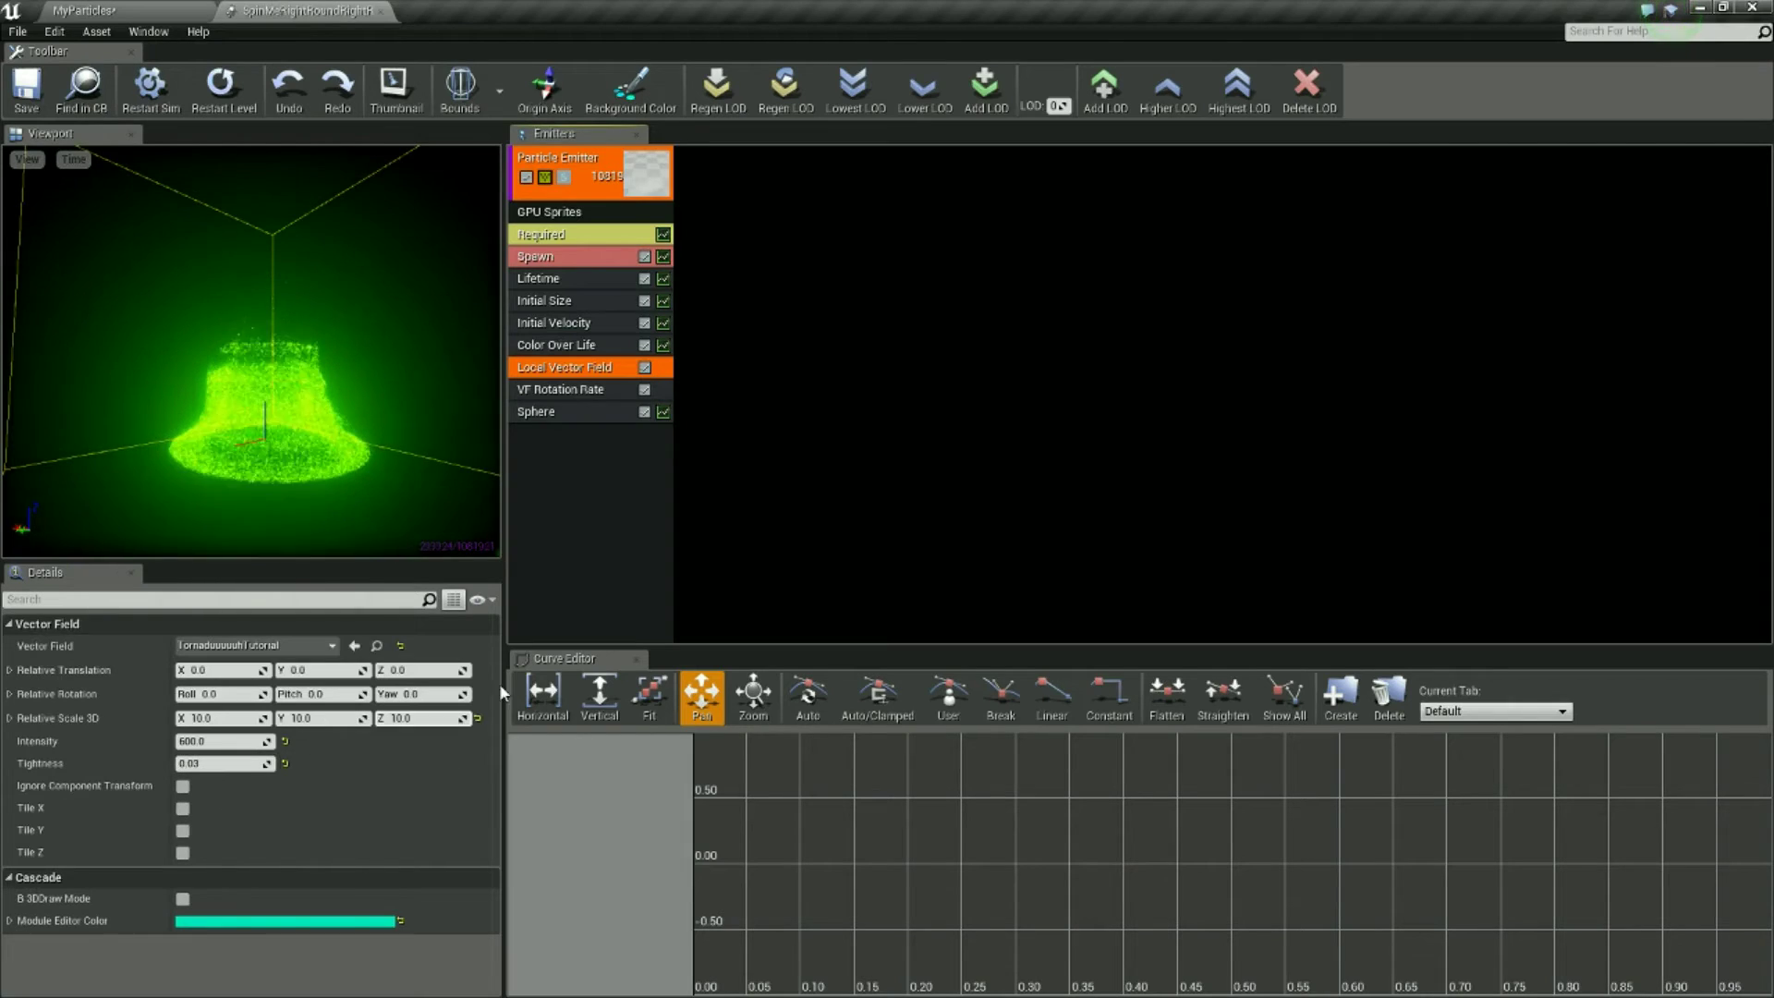
pyautogui.click(243, 739)
pyautogui.write('9')
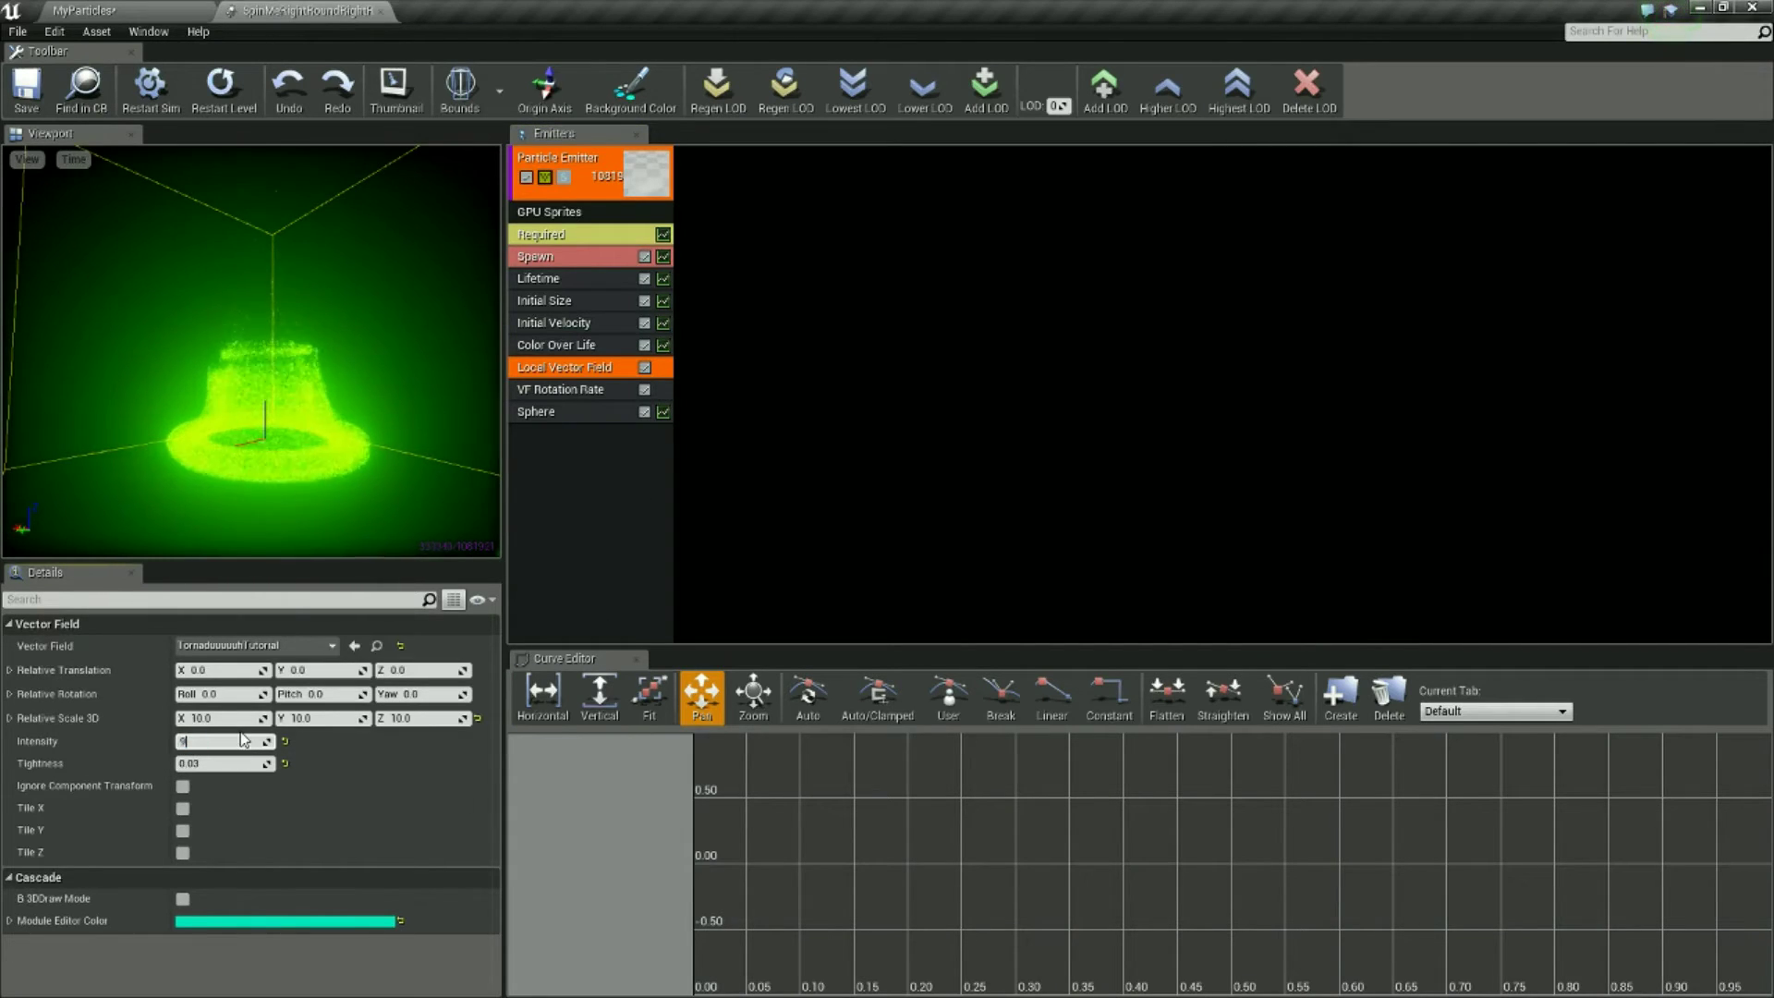
pyautogui.write('00')
pyautogui.press('Return')
# Examine the shape and motion of the tornado in the MyParticles level from near and far.
pyautogui.click(101, 10)
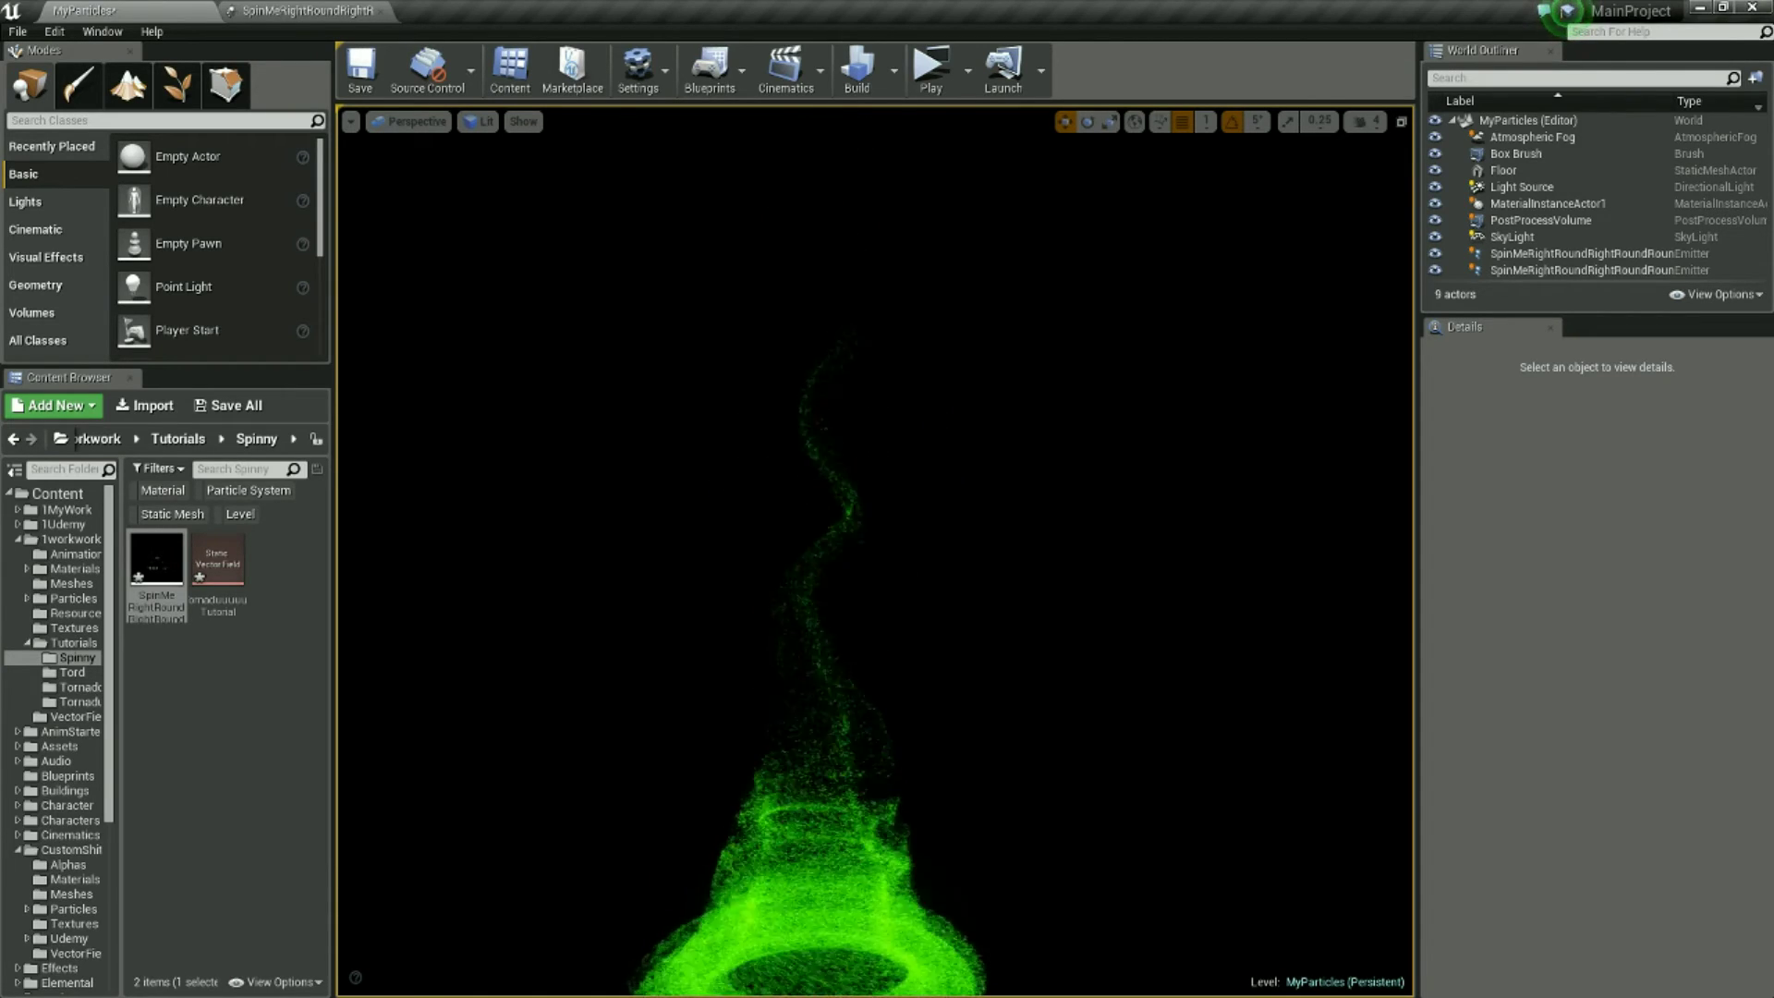
pyautogui.moveTo(875, 551)
pyautogui.mouseDown(button='right')
pyautogui.moveTo(836, 420)
pyautogui.moveTo(855, 563)
pyautogui.mouseUp(button='right')
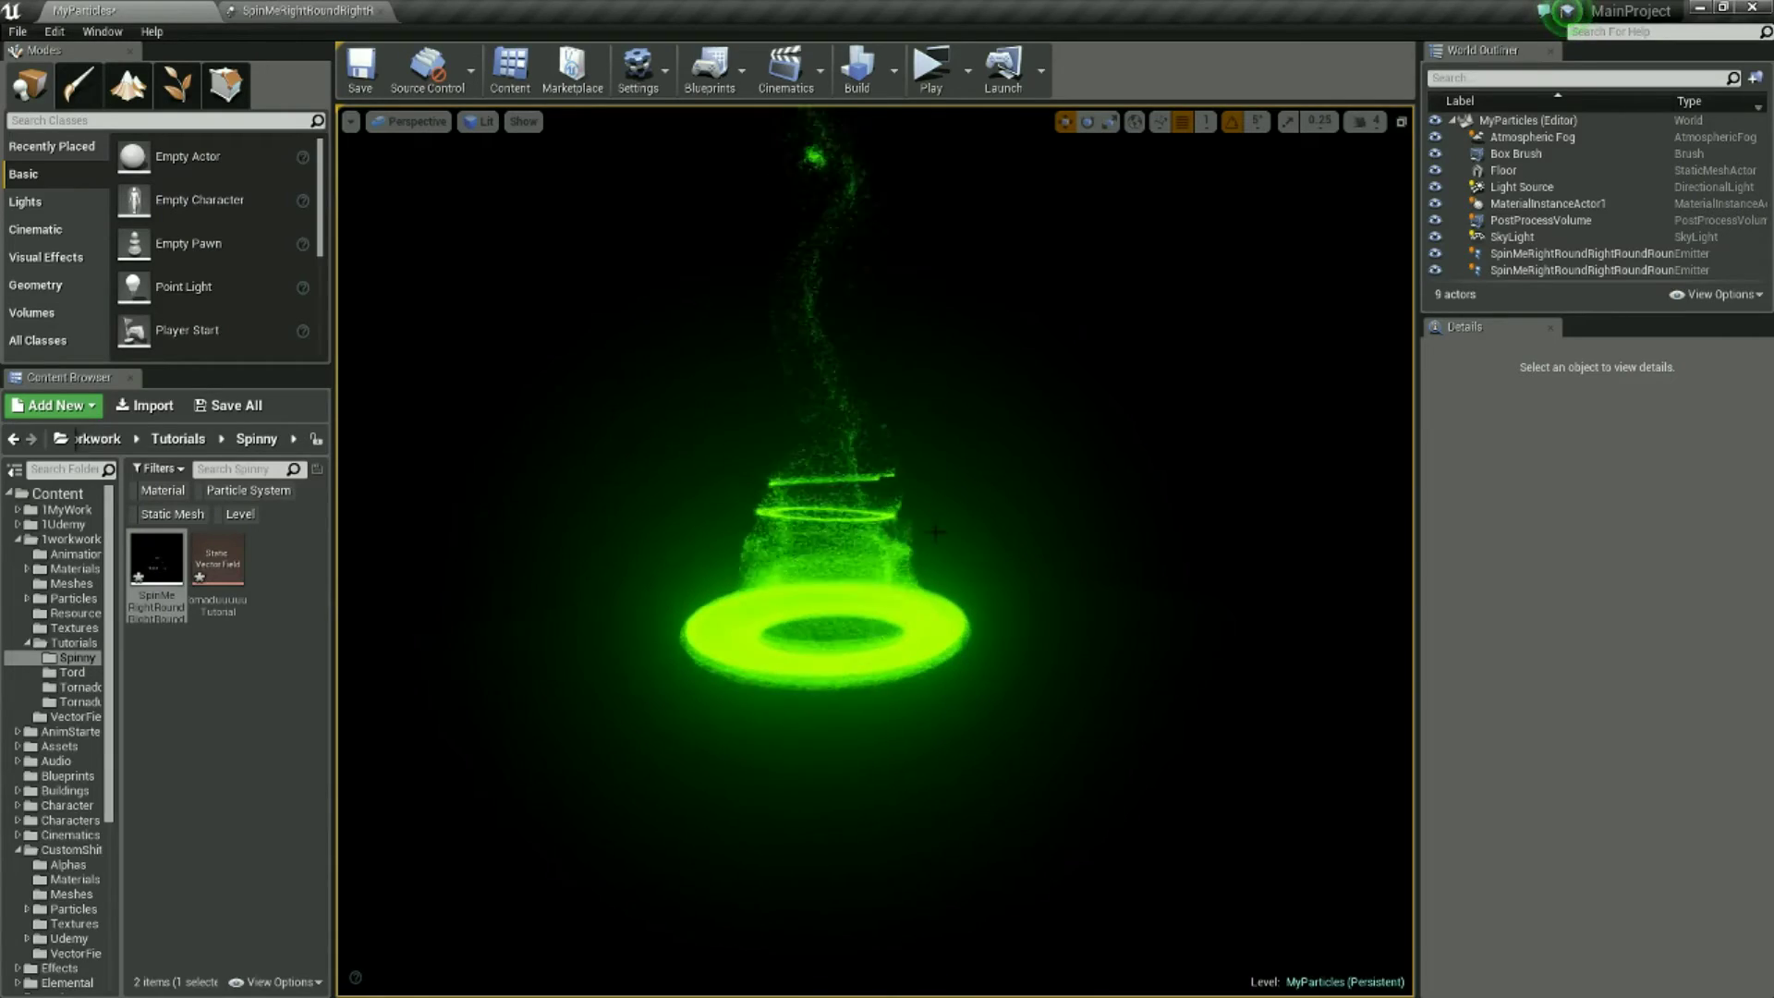
pyautogui.press('w')
pyautogui.moveTo(875, 551); pyautogui.dragTo(811, 588, button='right')
pyautogui.press('s')
pyautogui.press('w')
pyautogui.press('s')
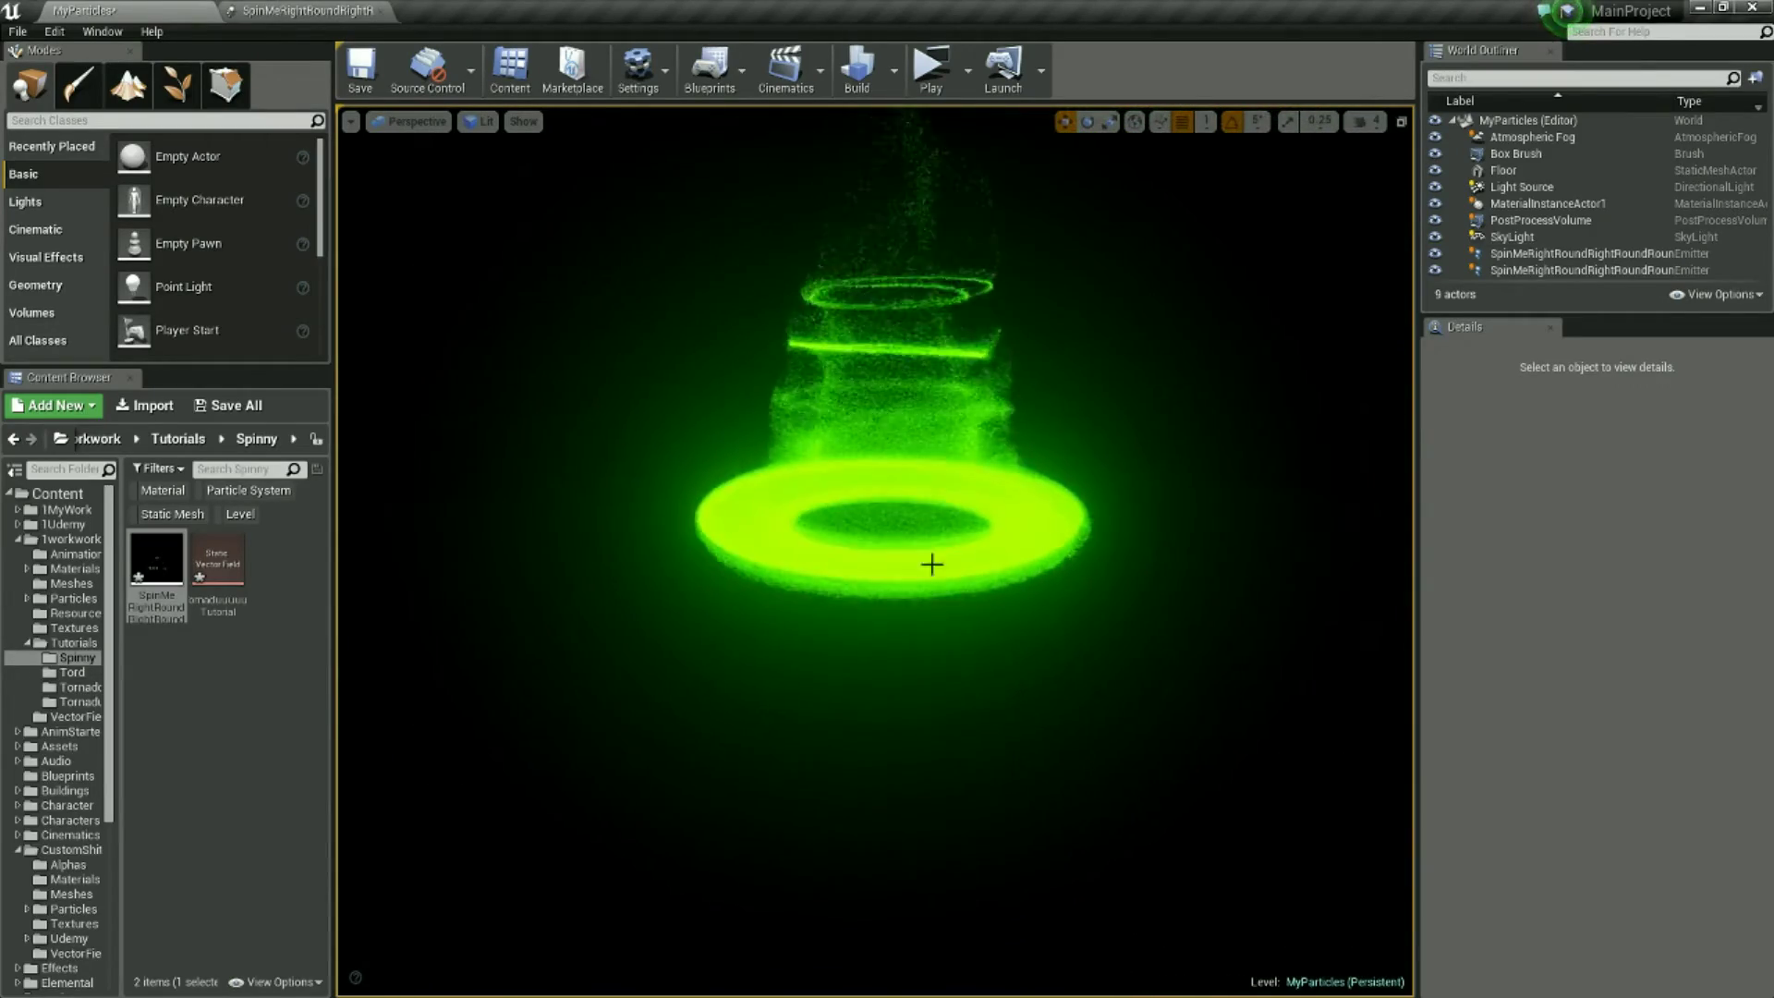
pyautogui.moveTo(931, 563); pyautogui.dragTo(943, 519, button='right')
pyautogui.press('s')
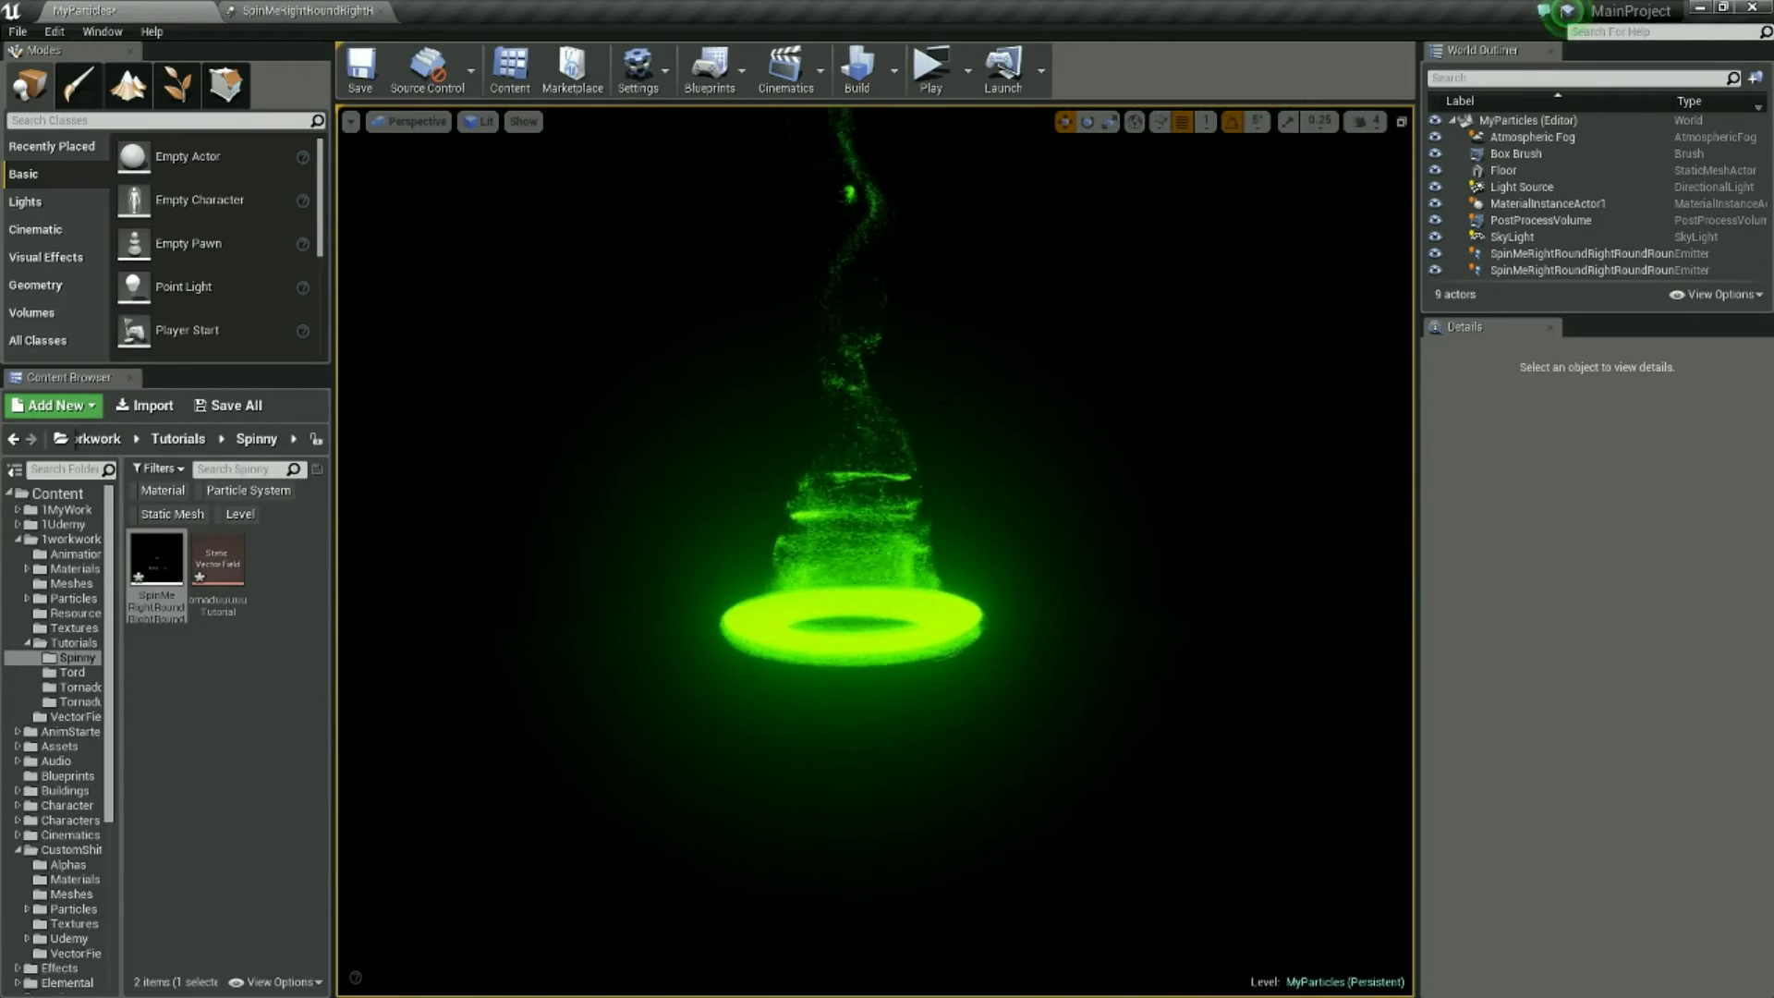
pyautogui.press('w')
pyautogui.moveTo(913, 492); pyautogui.dragTo(925, 493, button='right')
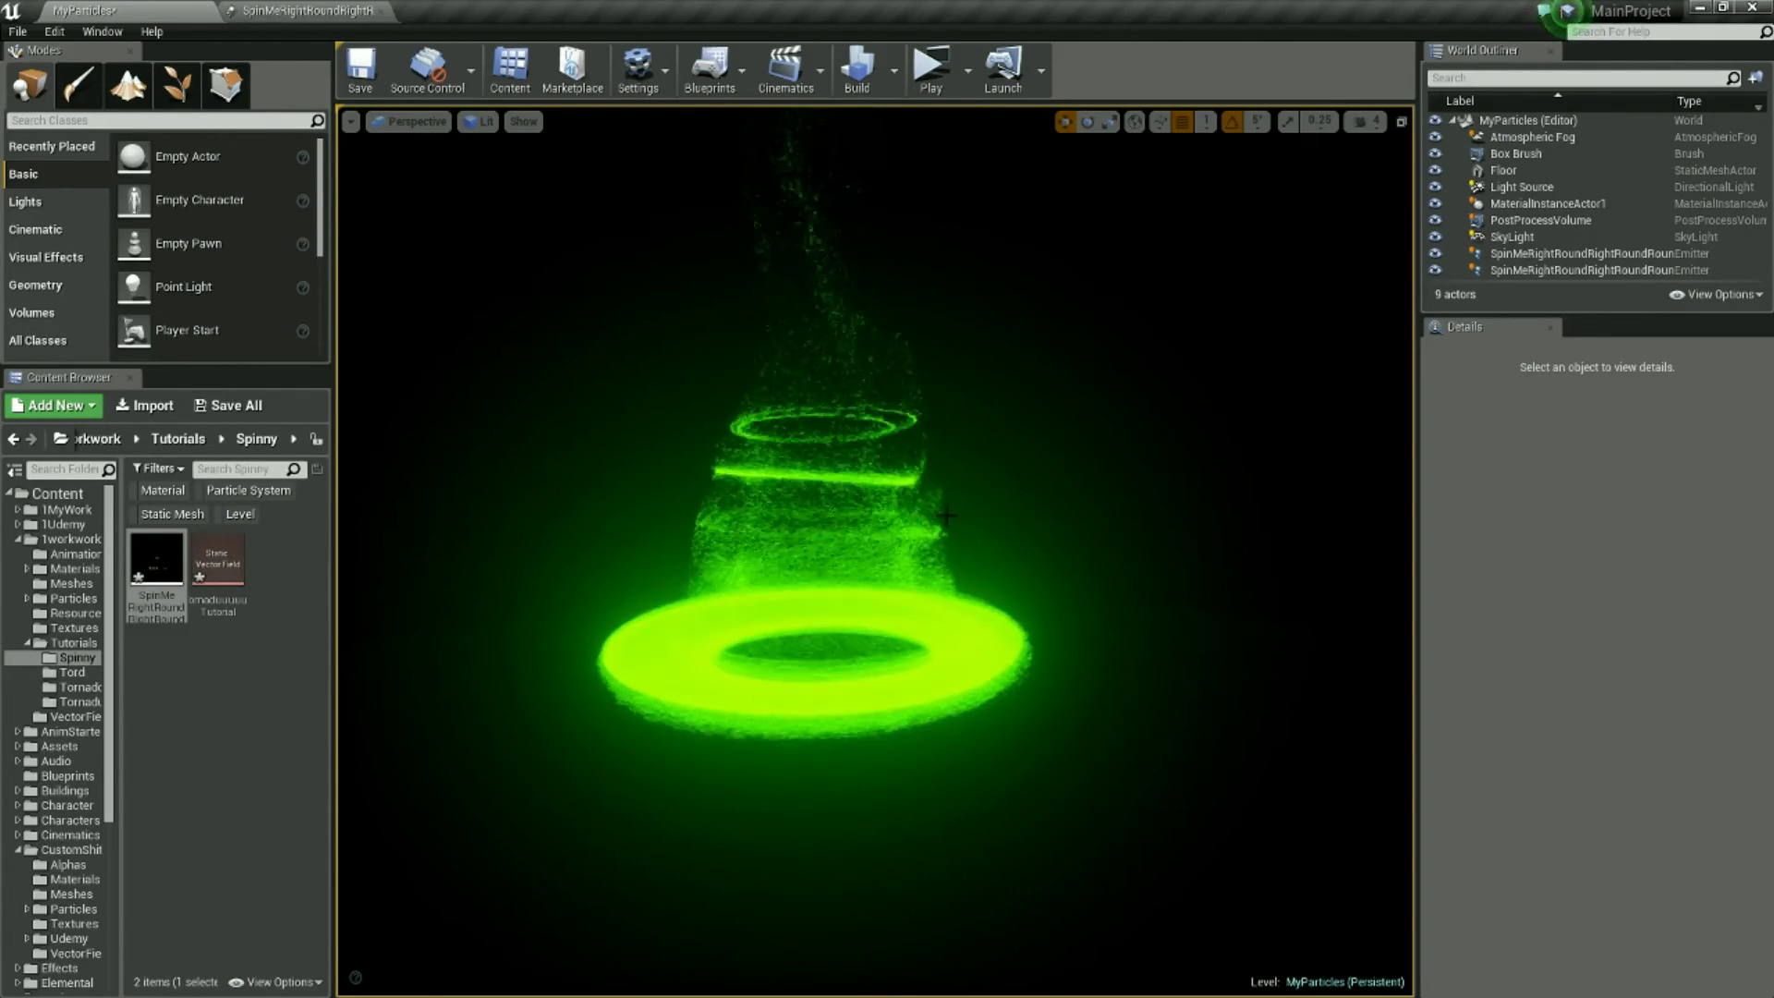
# Set the Local Vector Field's Tightness to 0.06 and Intensity to 700, and check the effect in the MyParticles level.
pyautogui.click(264, 10)
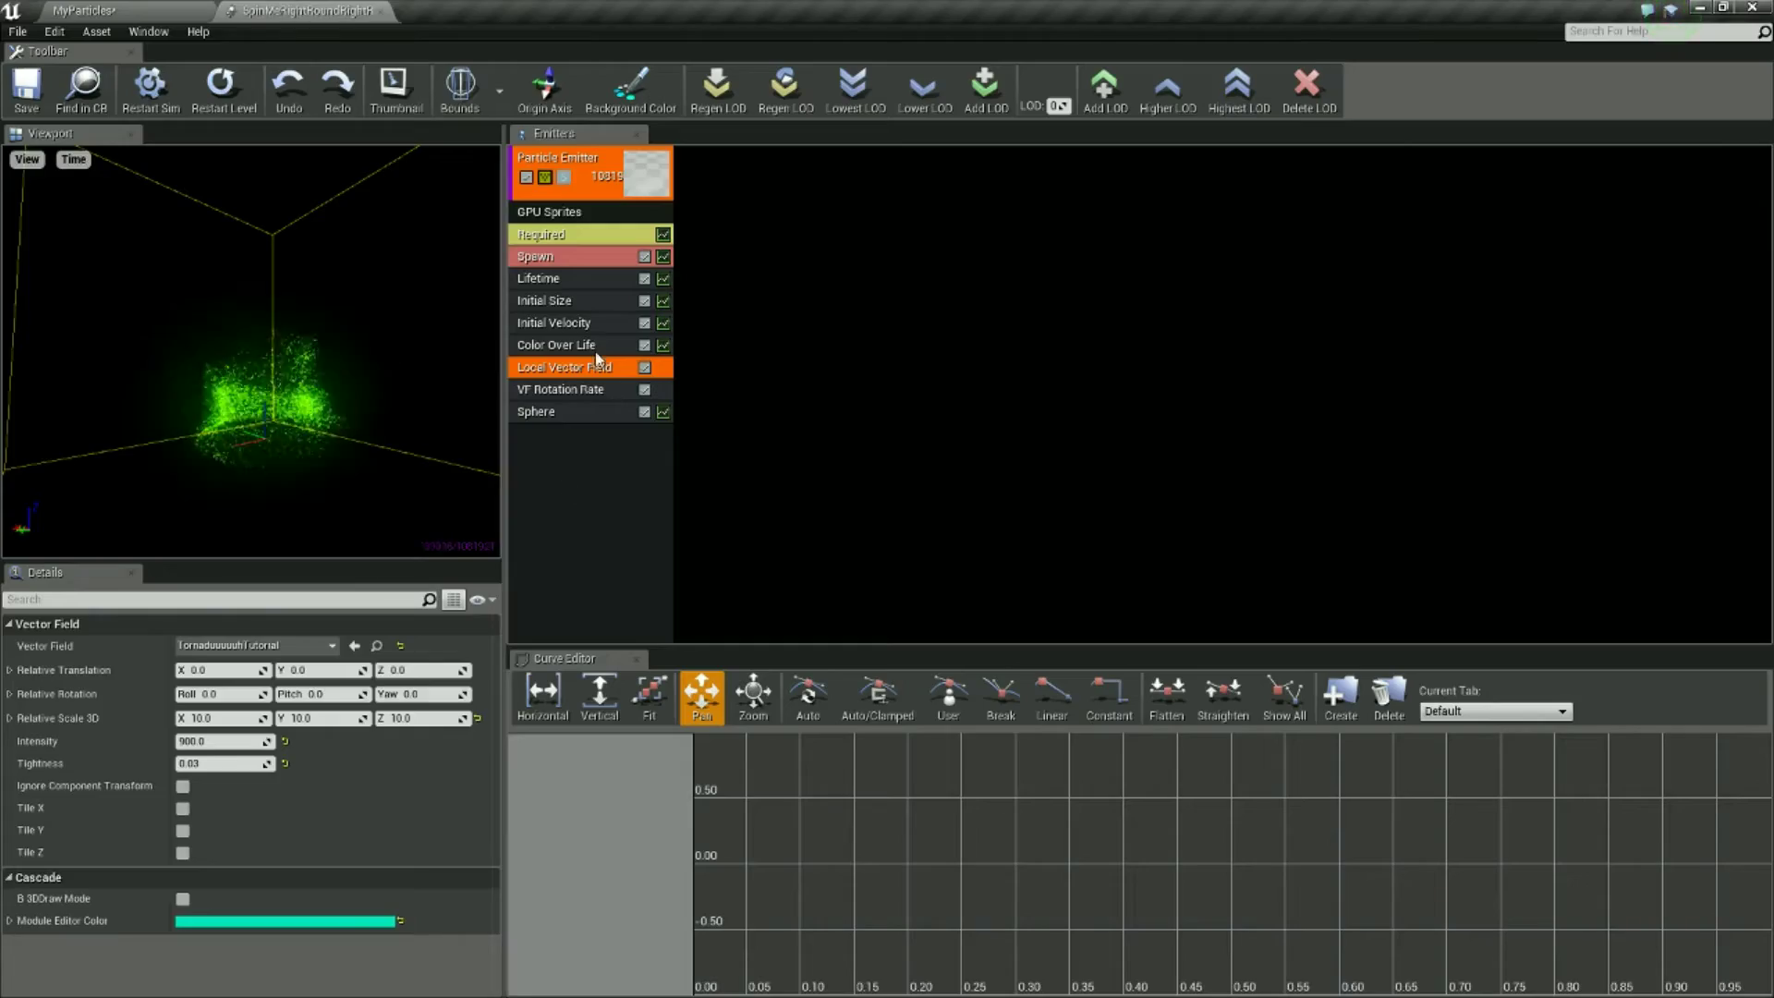
pyautogui.click(252, 763)
pyautogui.write('0.06')
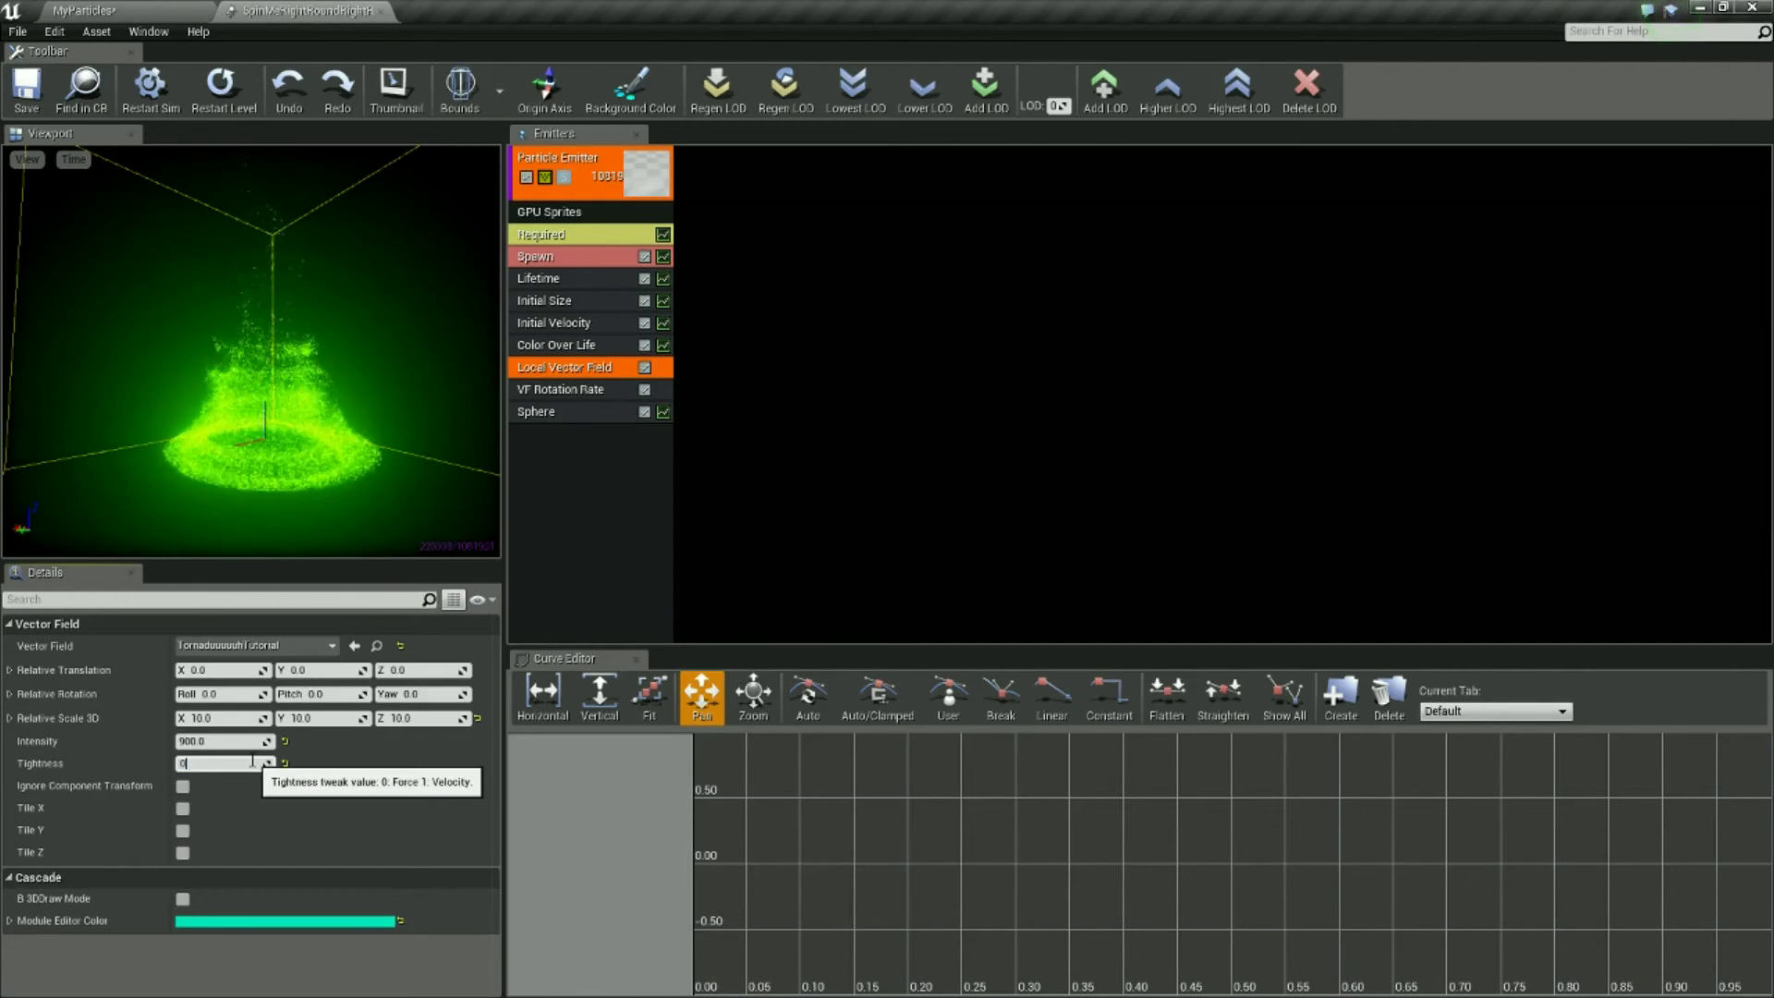
pyautogui.press('Return')
pyautogui.write('6')
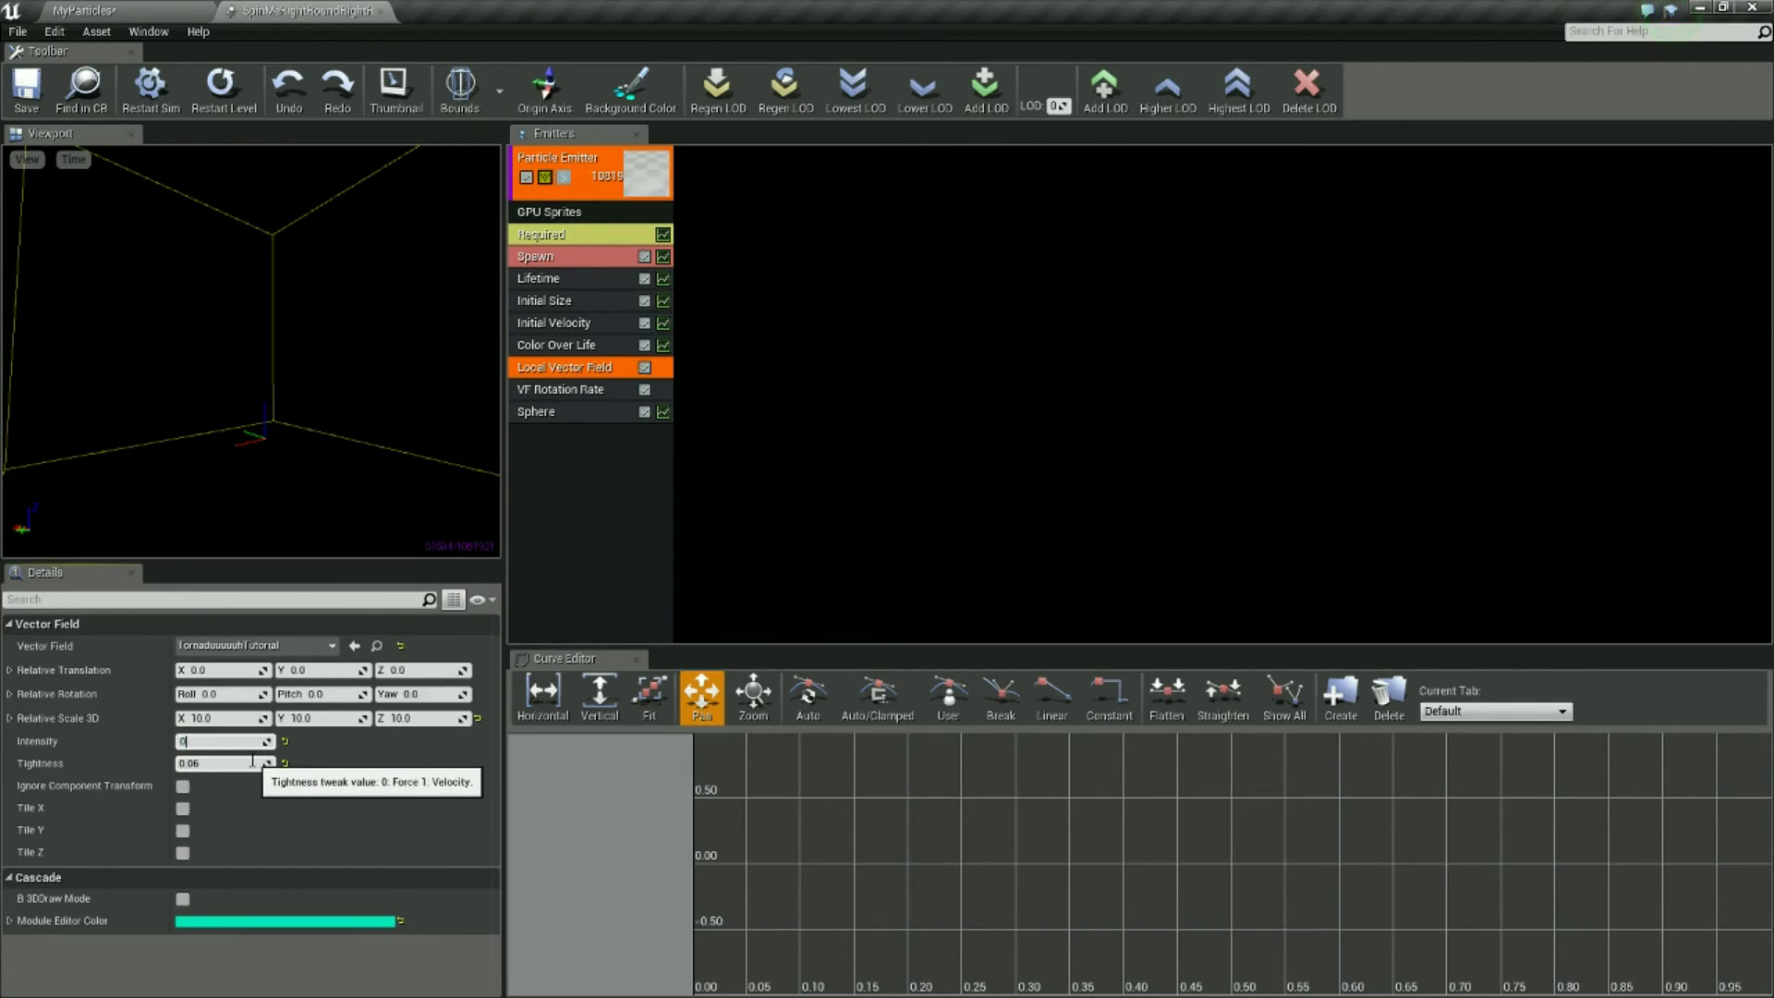
pyautogui.write('00')
pyautogui.press('Return')
pyautogui.click(115, 8)
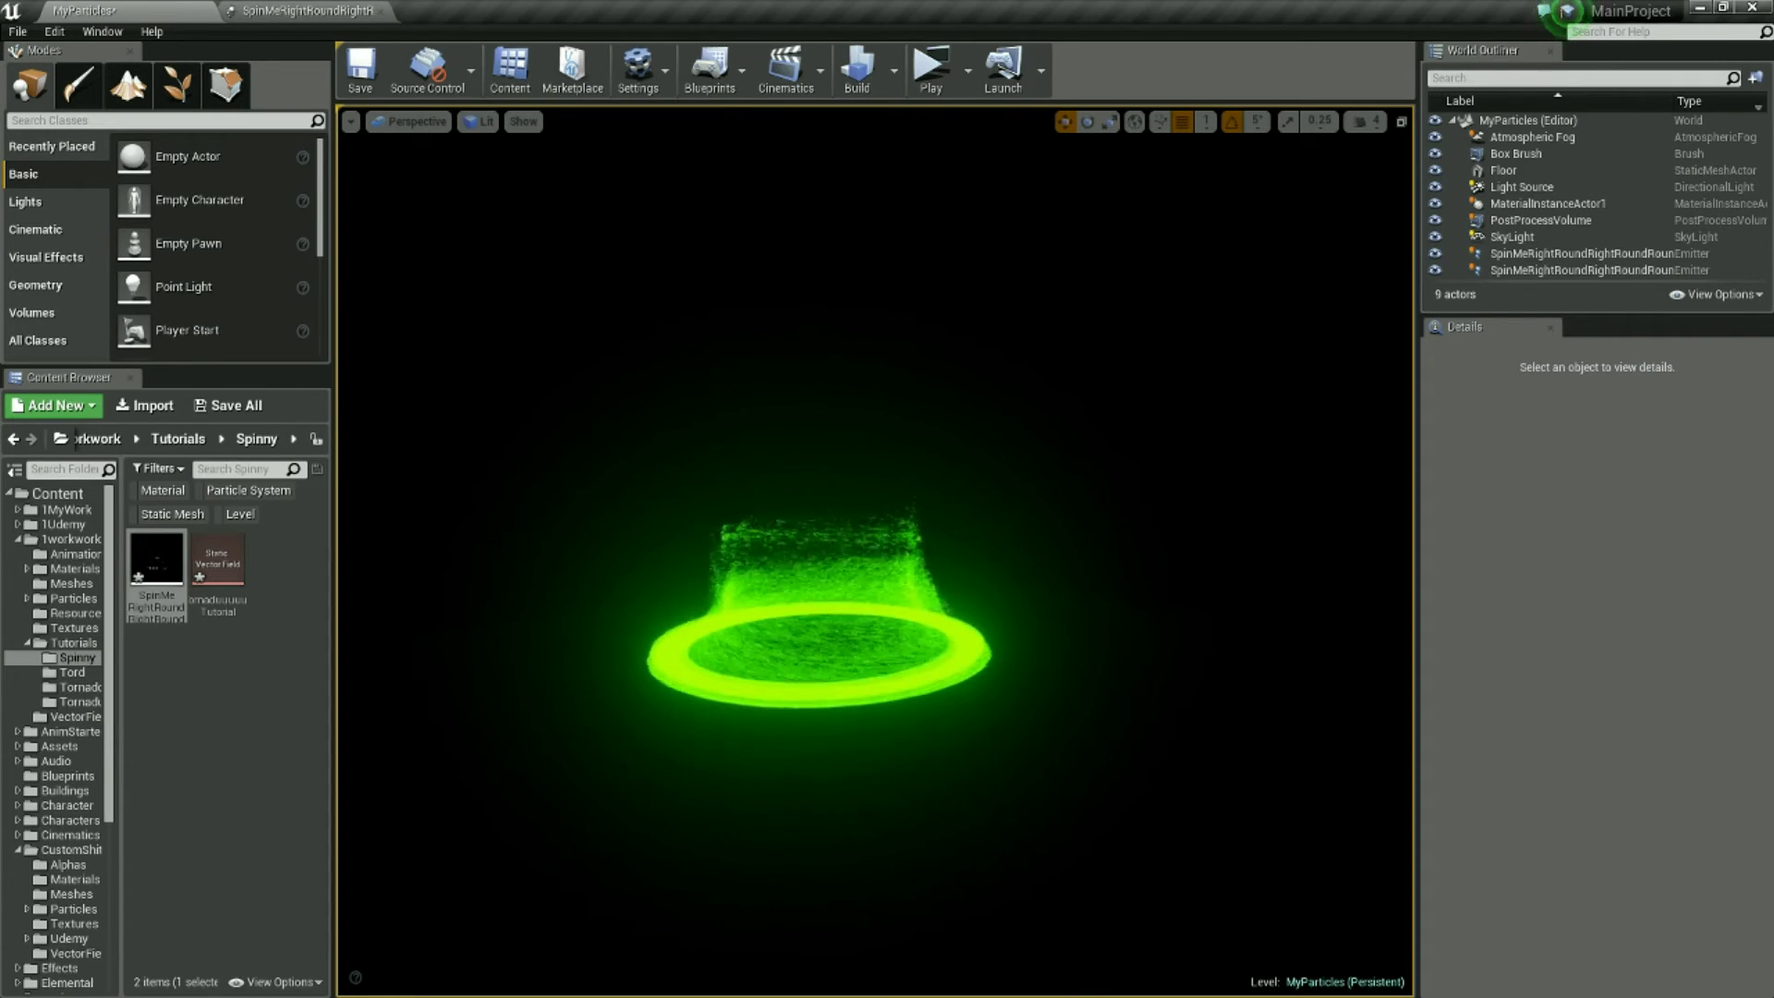
pyautogui.press('w')
pyautogui.moveTo(875, 551); pyautogui.dragTo(806, 660, button='right')
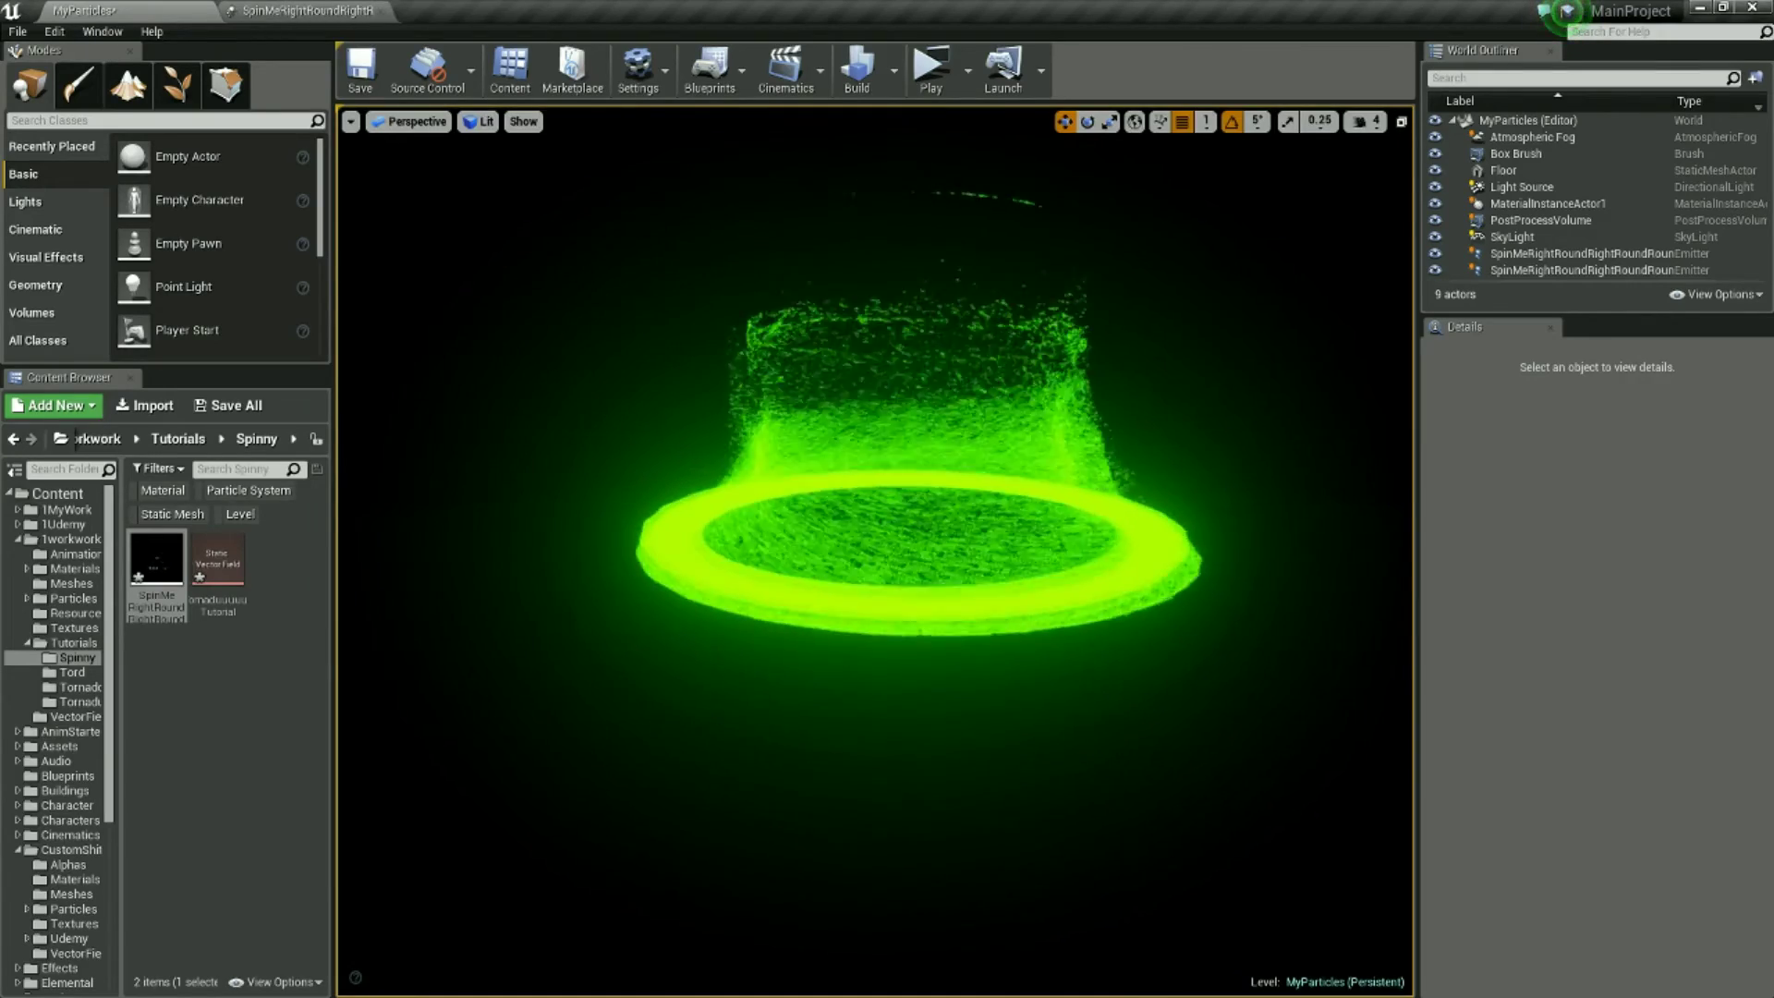
# Set the Local Vector Field's Tightness to 0.02.
pyautogui.click(282, 9)
pyautogui.click(218, 742)
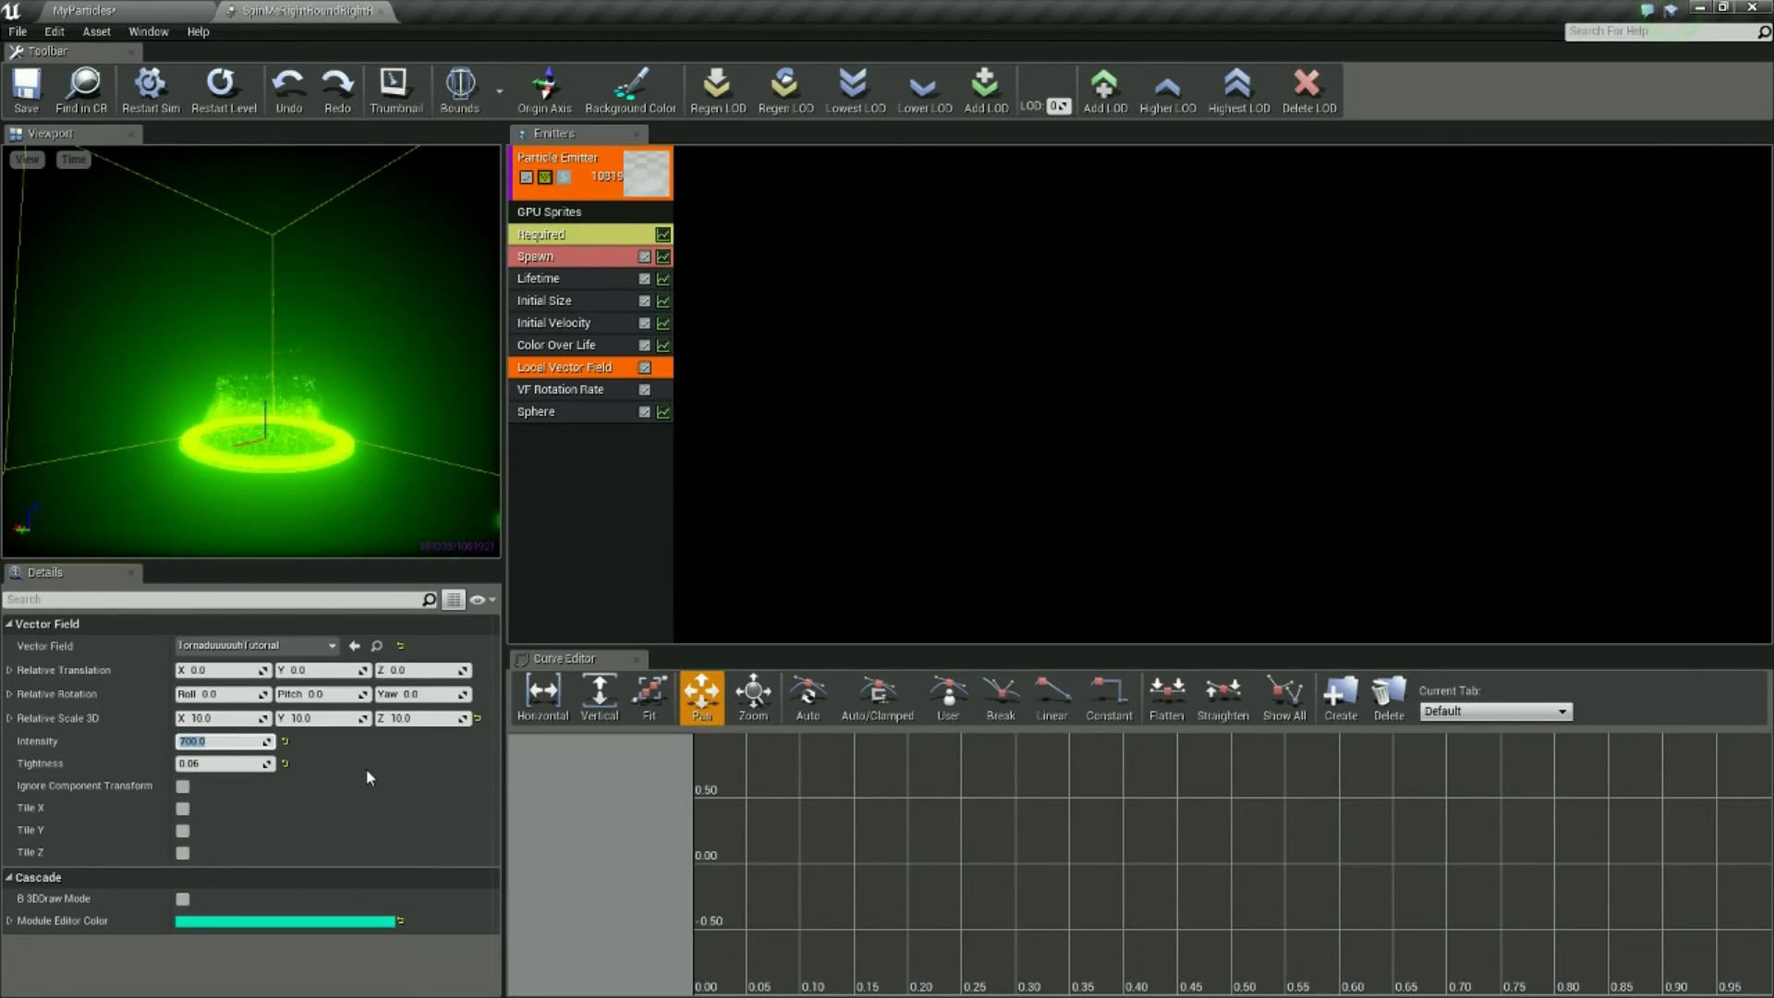
pyautogui.press('Tab')
pyautogui.write('0.01')
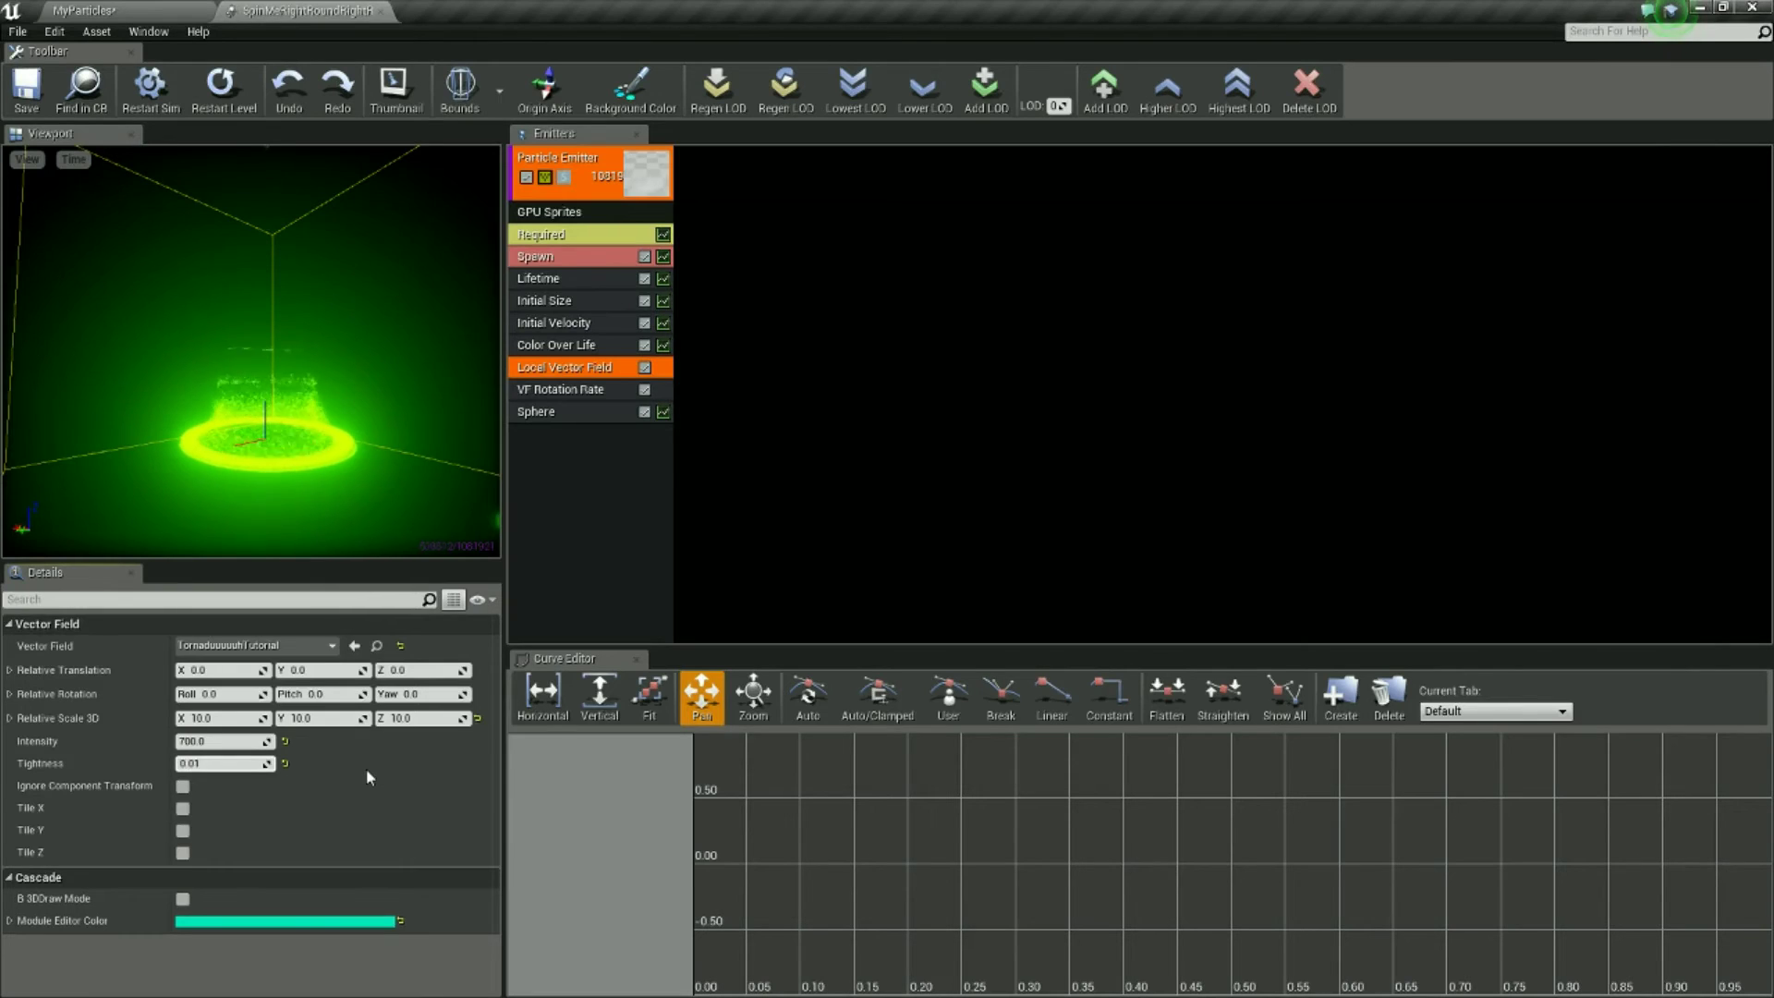
pyautogui.press('BackSpace')
pyautogui.write('2')
pyautogui.press('Return')
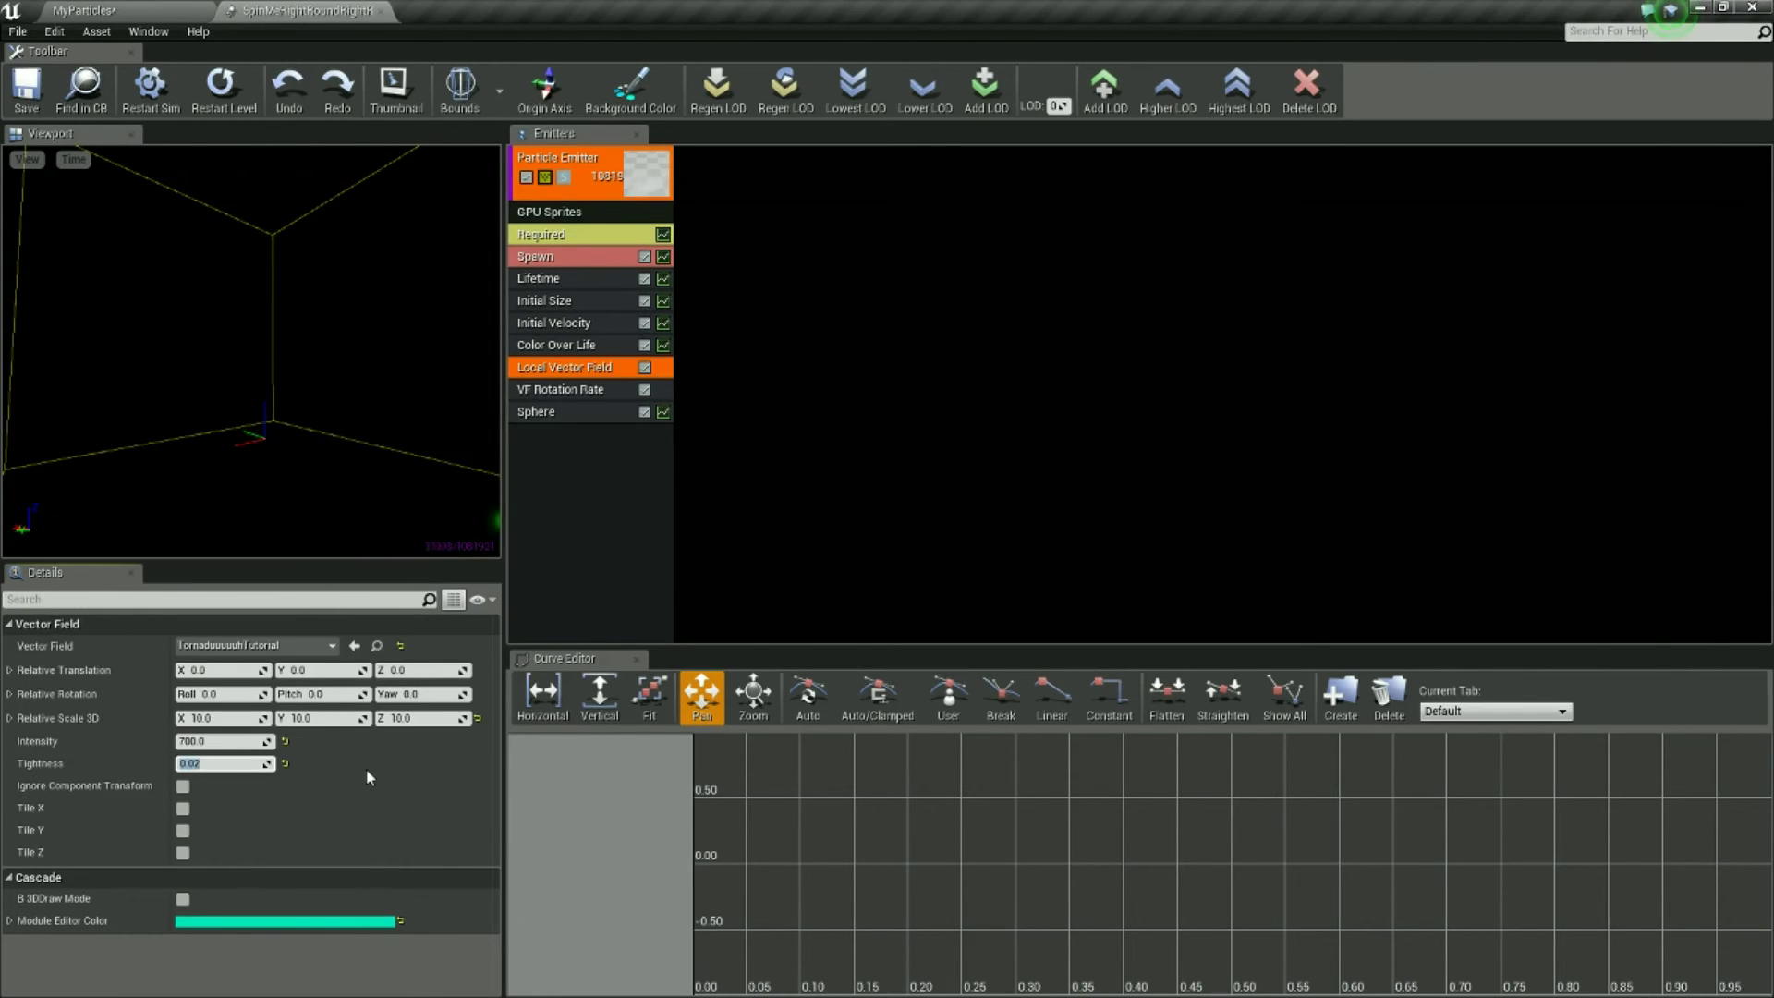
pyautogui.click(377, 457)
pyautogui.click(564, 468)
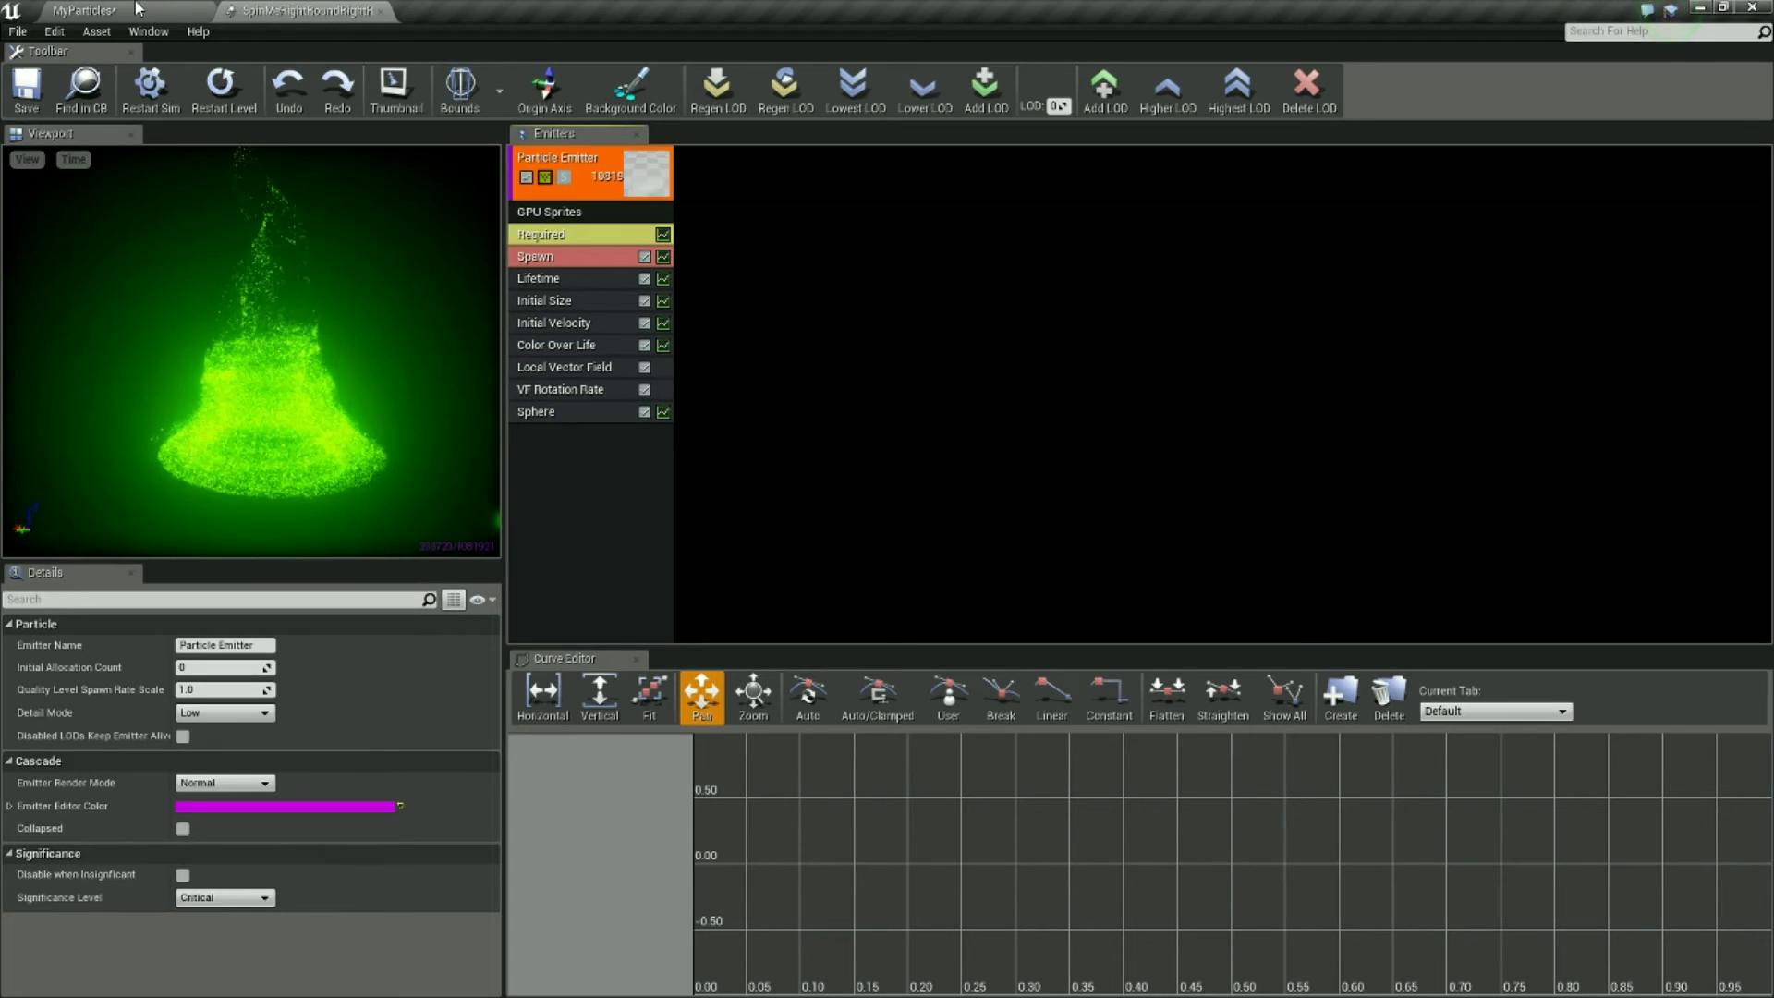
pyautogui.click(565, 371)
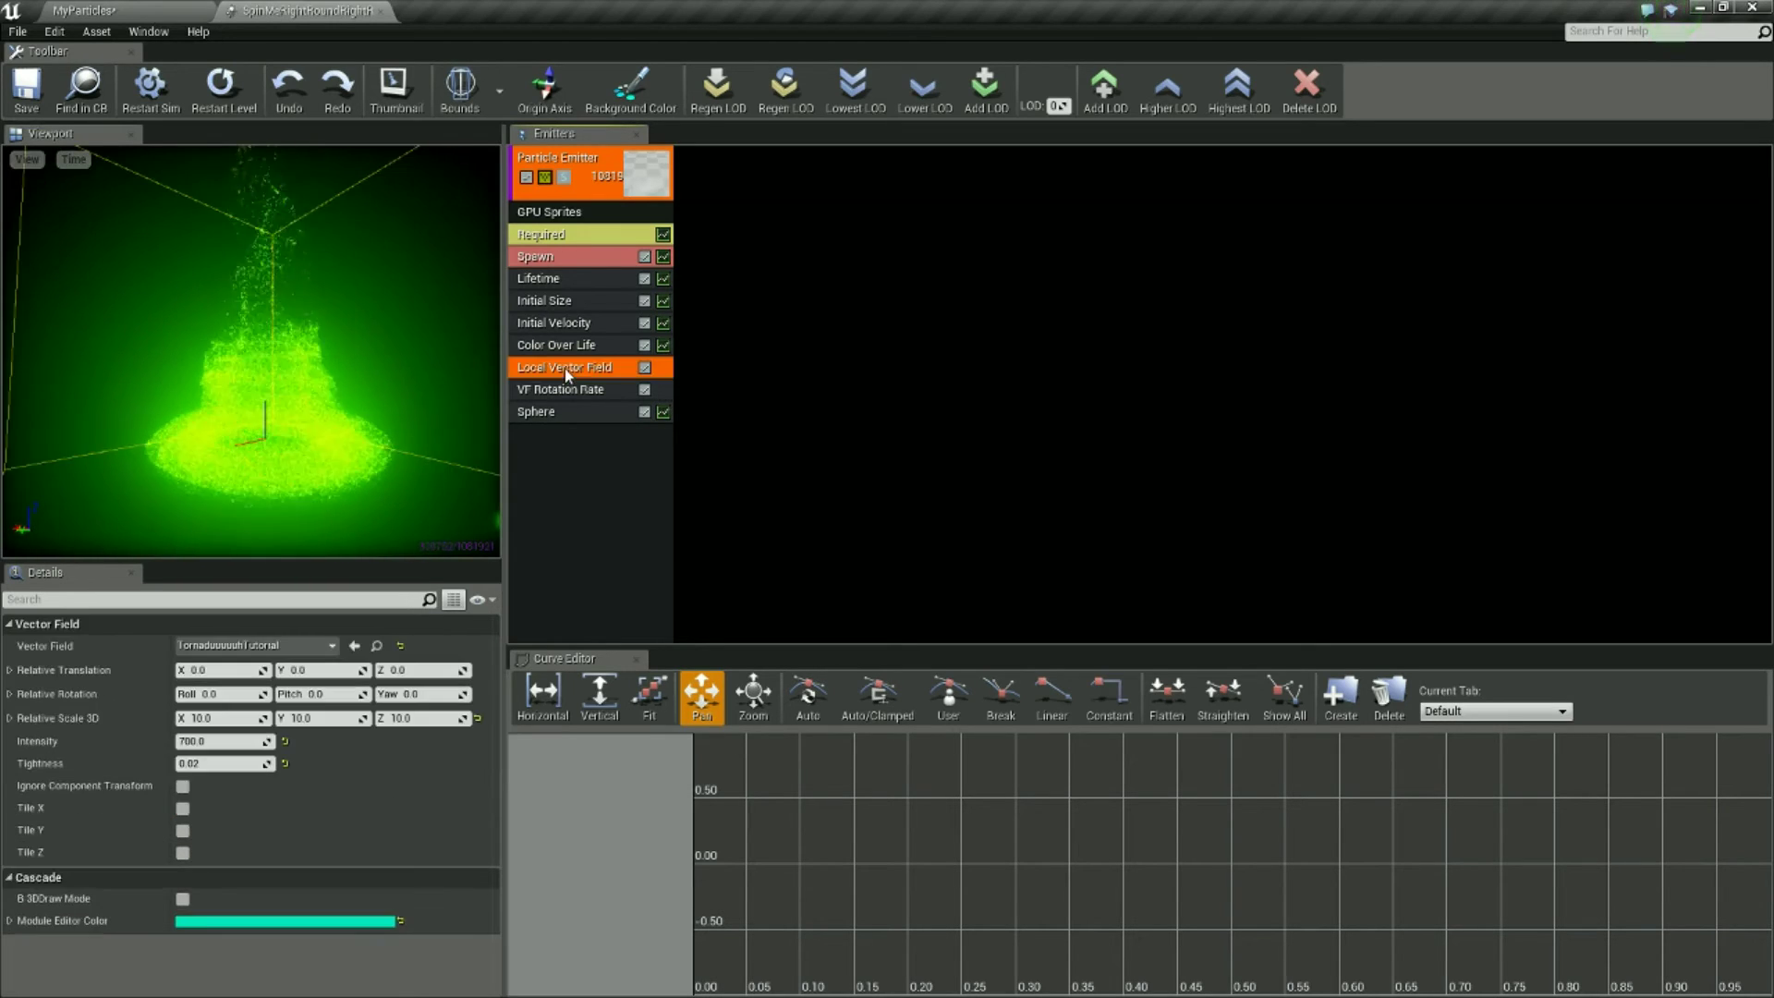
# Set the Initial Velocity's minimum Z to 10 and maximum Z to 50, and check the tornado in the level.
pyautogui.click(587, 327)
pyautogui.click(429, 691)
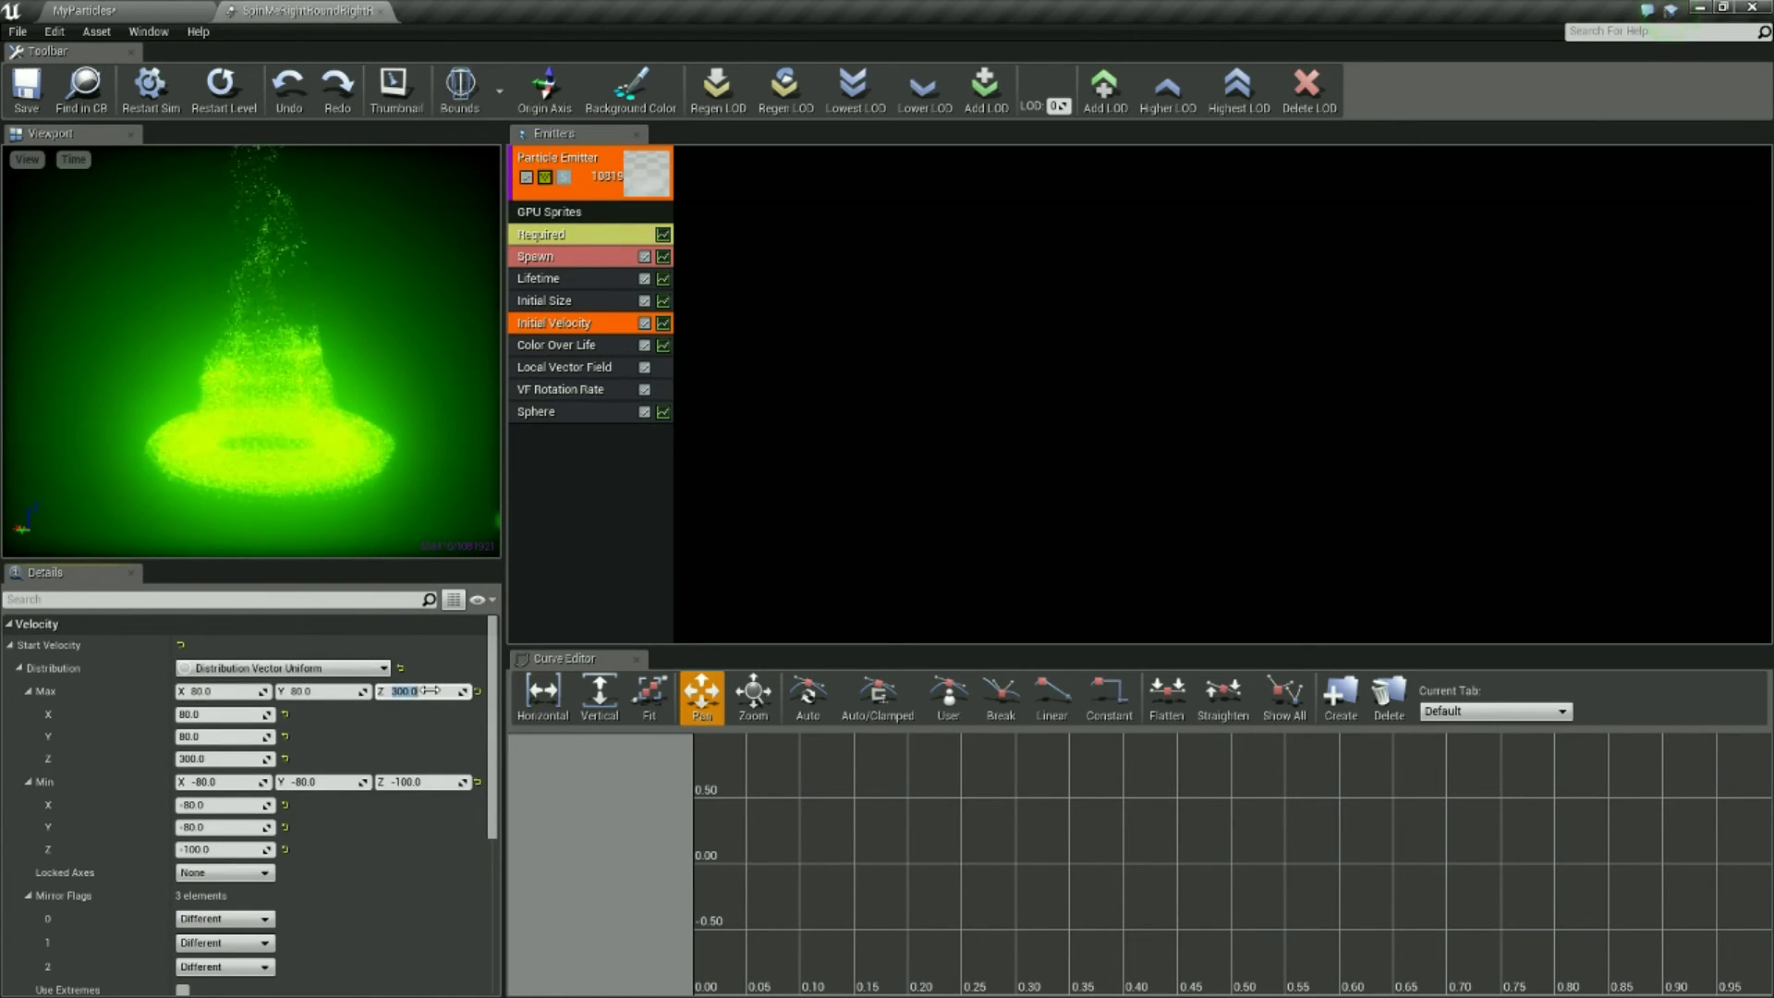
pyautogui.press('Tab')
pyautogui.press('Tab')
pyautogui.press('Tab')
pyautogui.press('Tab')
pyautogui.press('Tab')
pyautogui.press('Tab')
pyautogui.press('Tab')
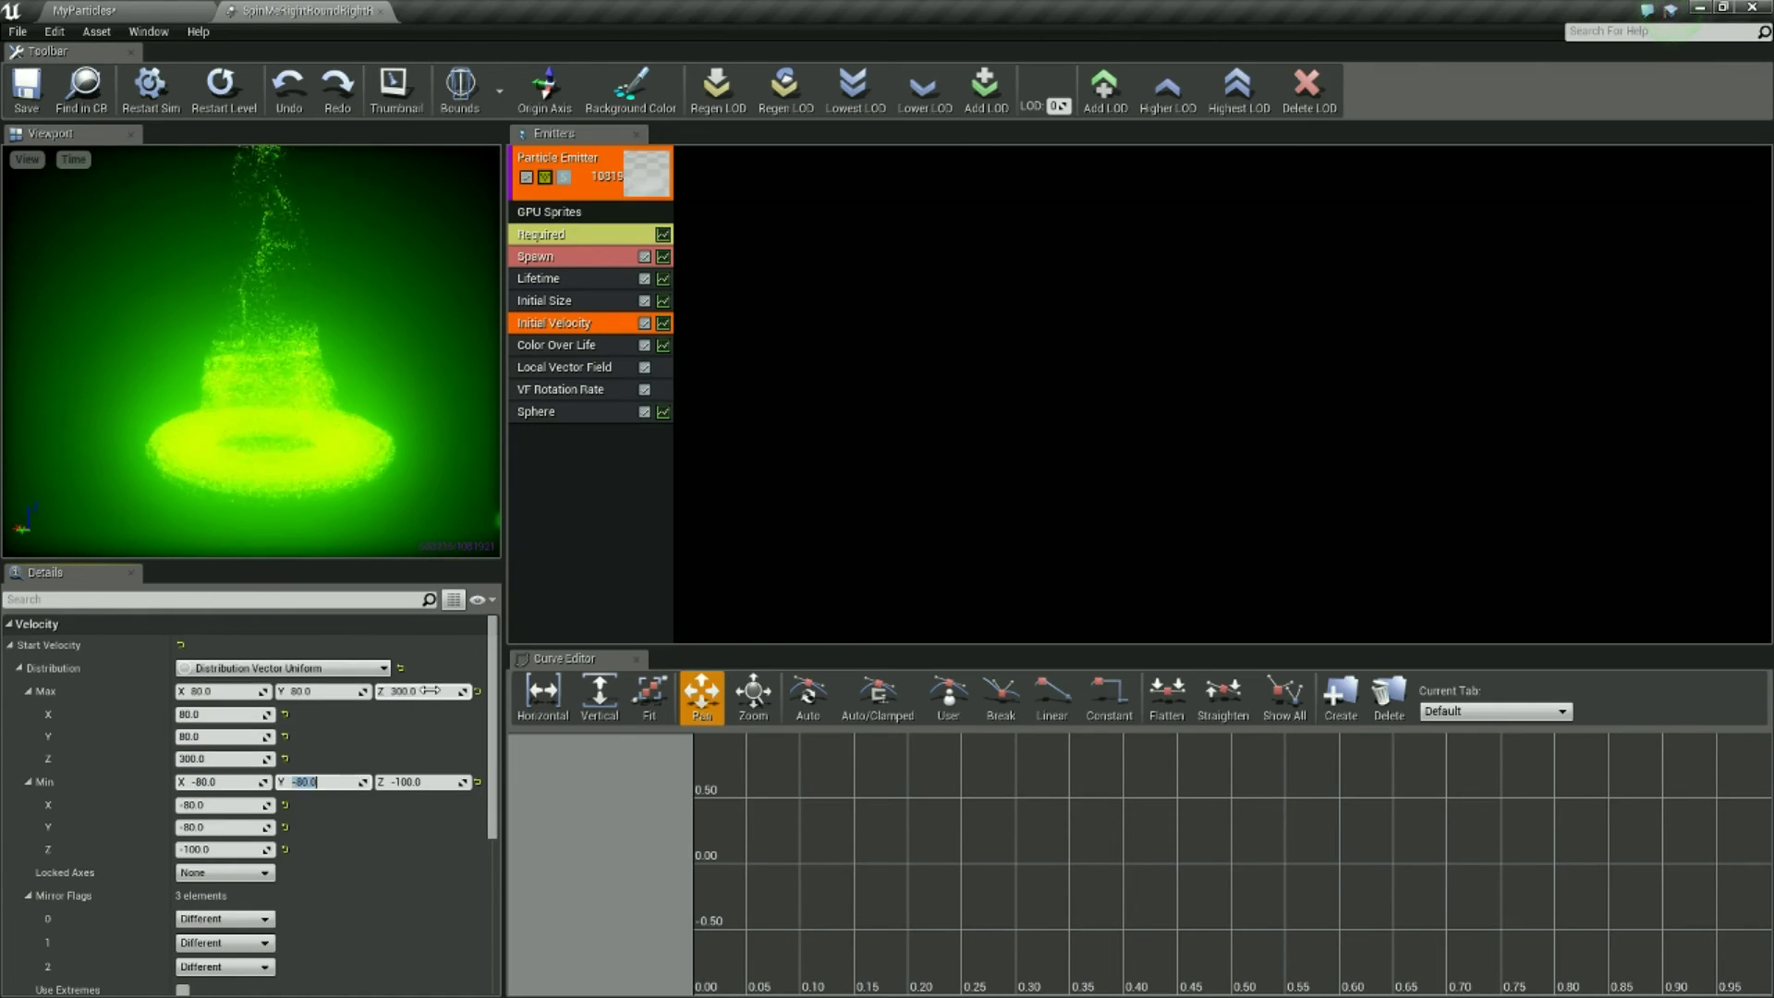
pyautogui.hotkey('shift', 'Tab')
pyautogui.hotkey('shift', 'Tab')
pyautogui.hotkey('shift', 'Tab')
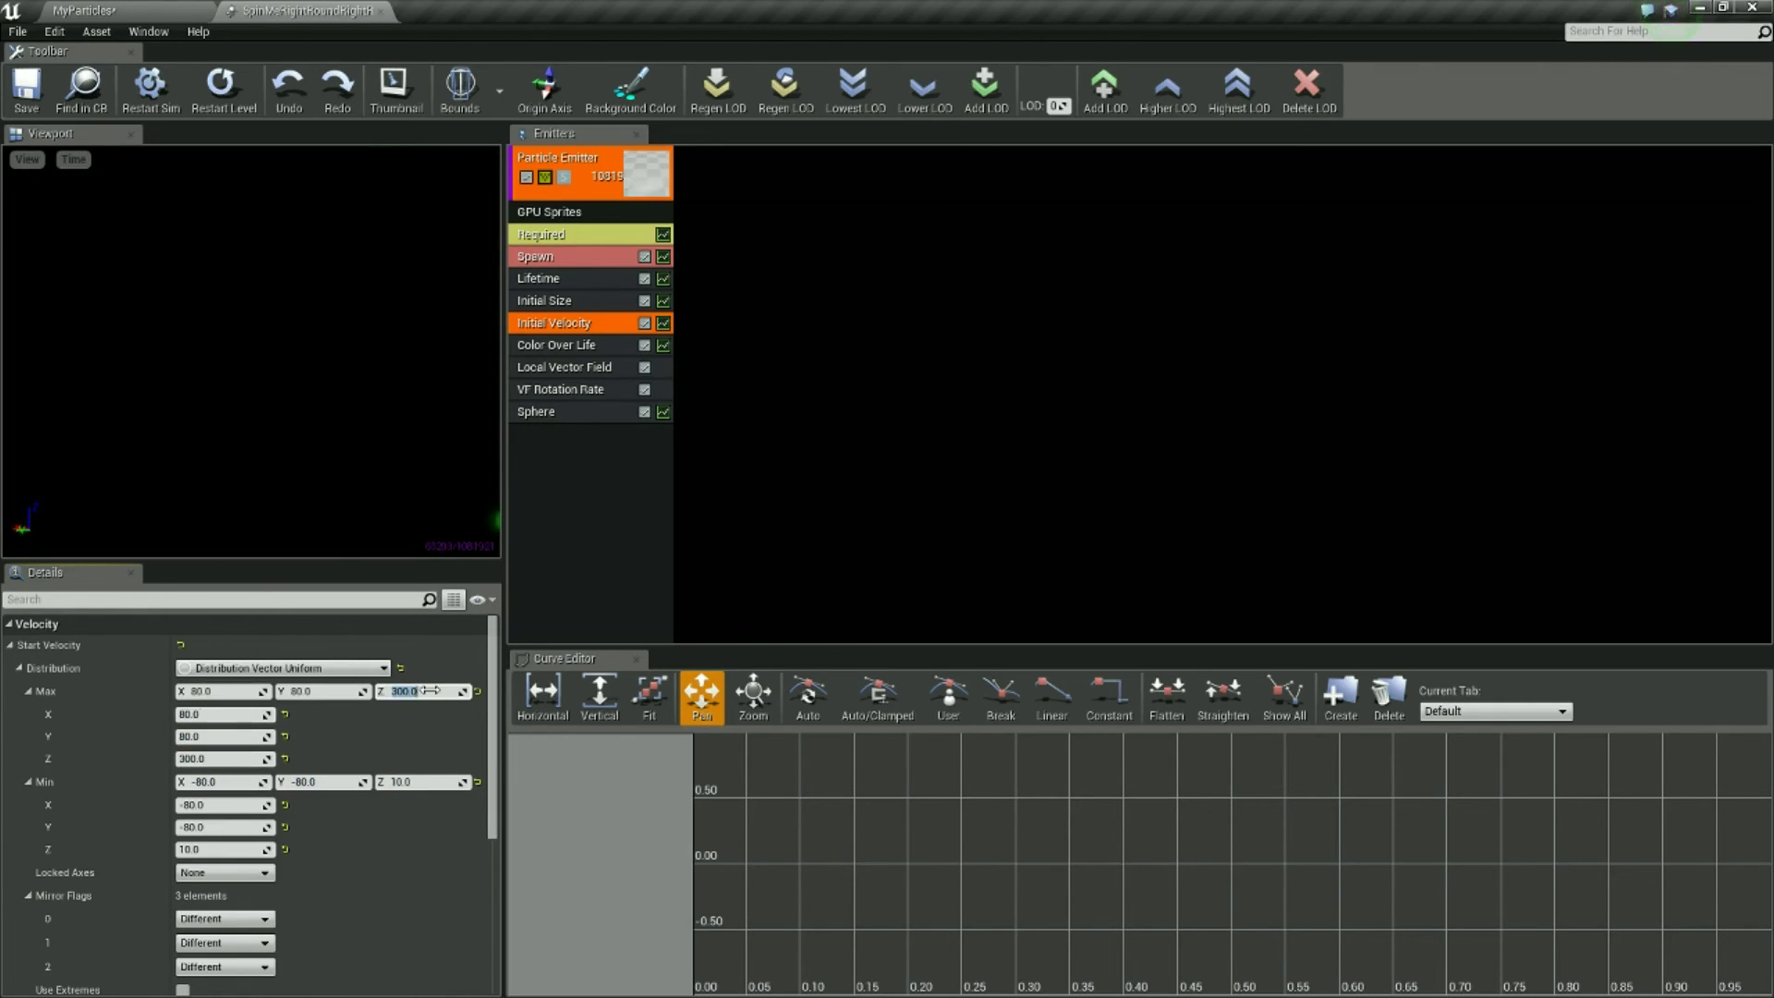
pyautogui.write('50')
pyautogui.press('Return')
pyautogui.click(111, 10)
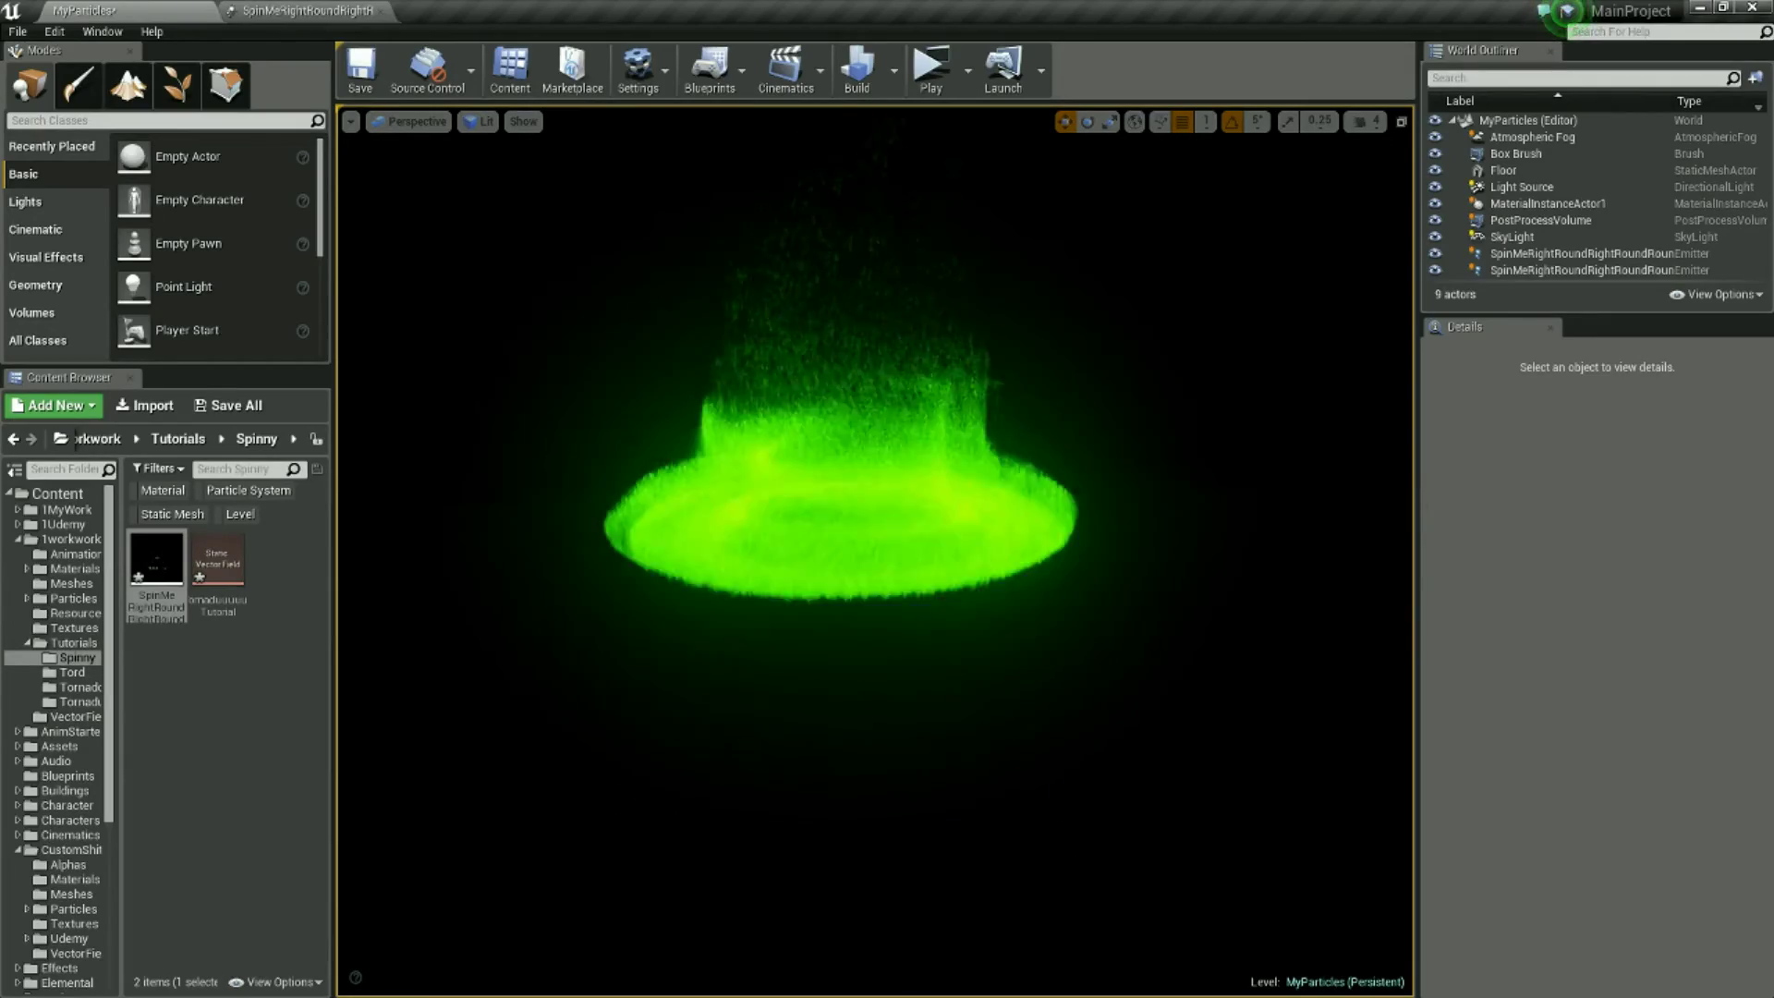
pyautogui.moveTo(873, 554); pyautogui.dragTo(864, 472, button='right')
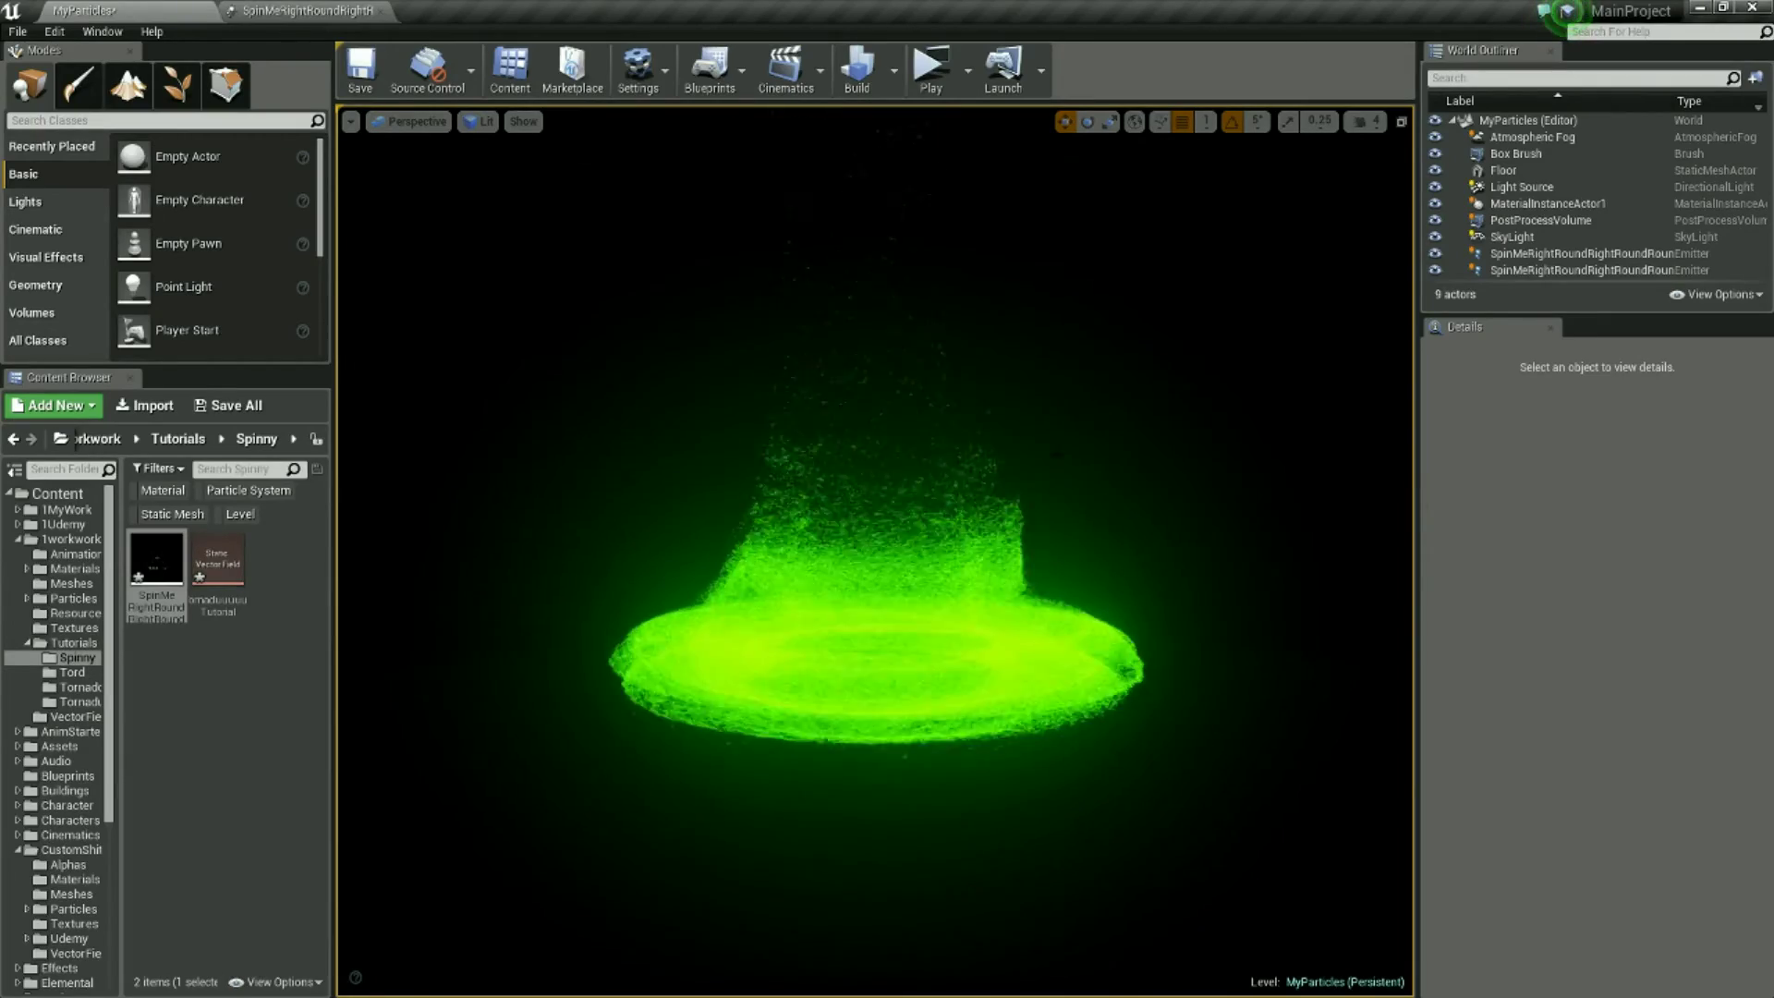
# Add an Orbit module to the particle emitter and check the tornado in the MyParticles level.
pyautogui.click(307, 11)
pyautogui.rightClick(582, 436)
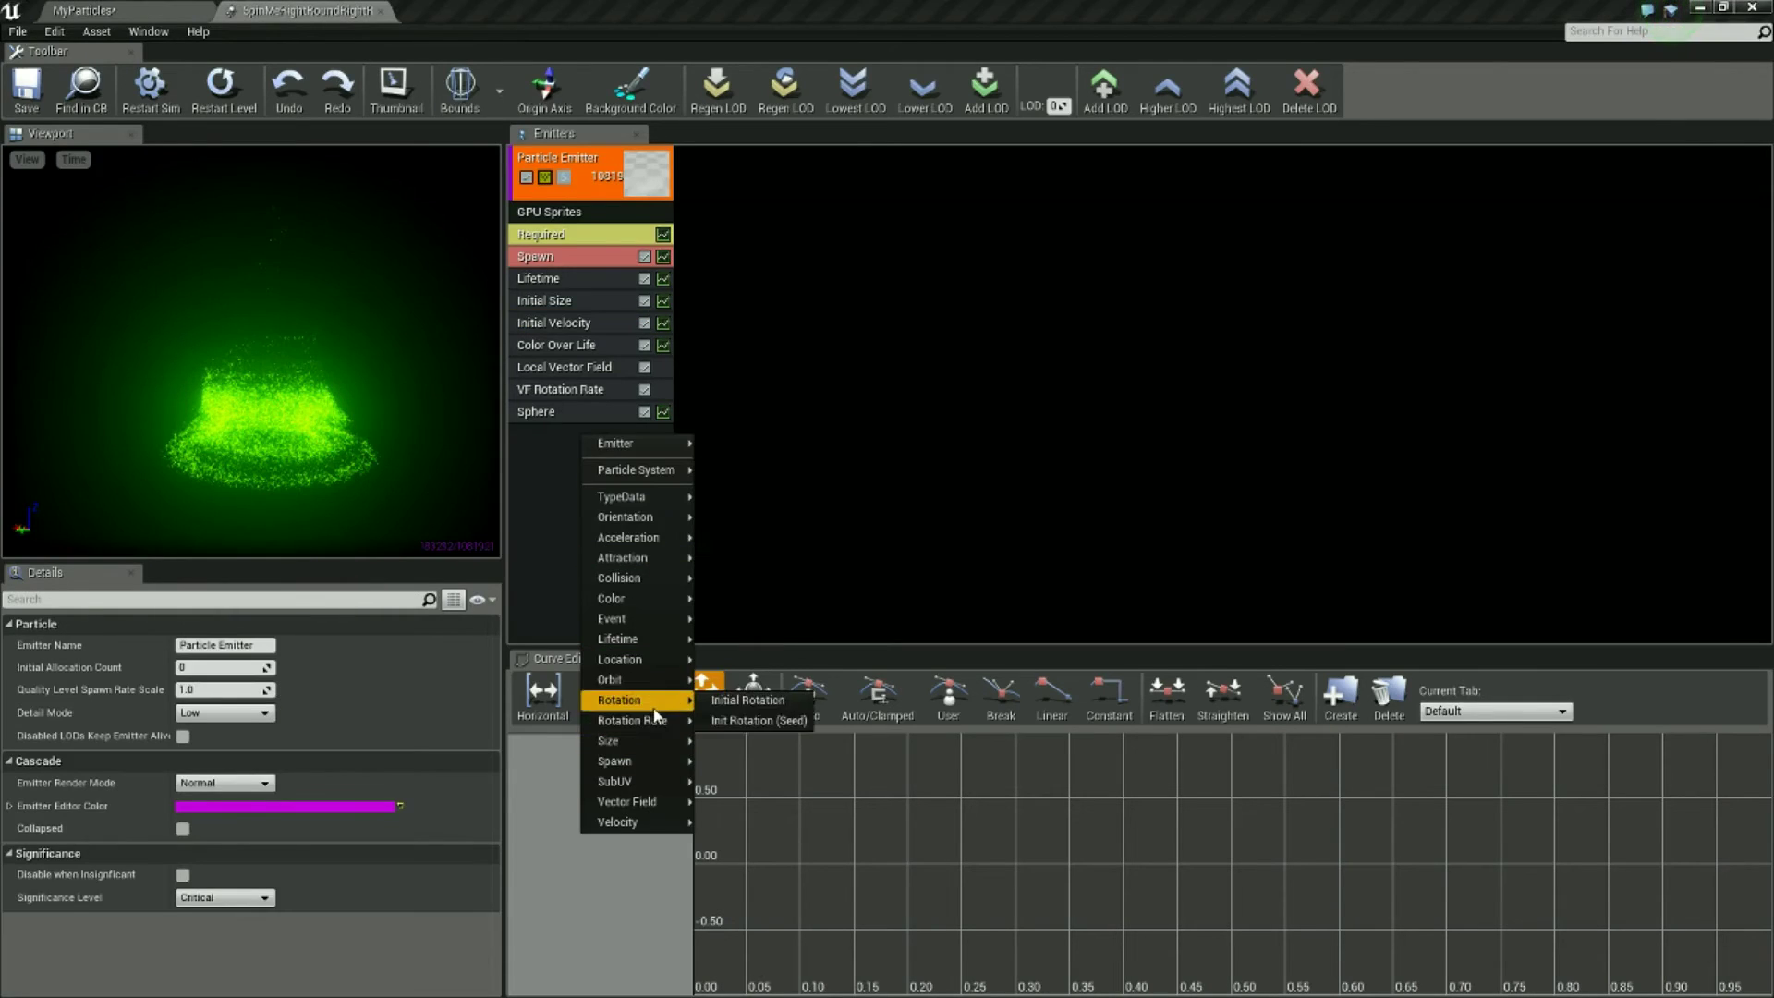
pyautogui.click(723, 681)
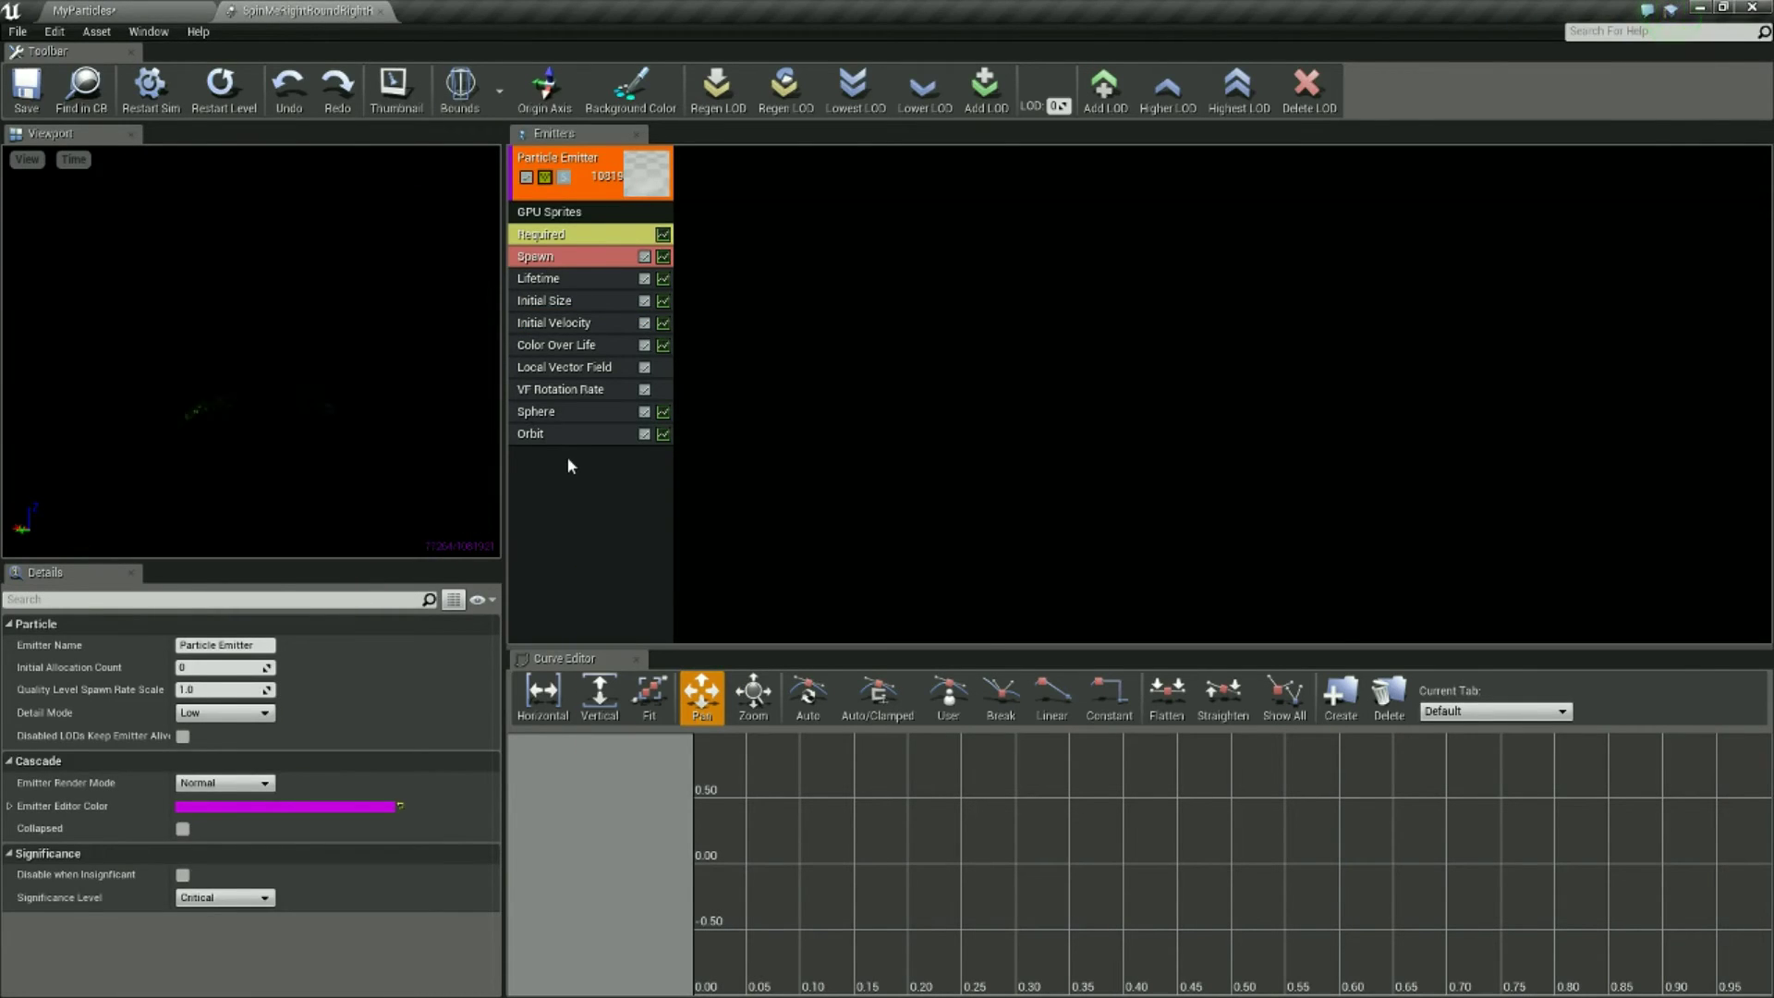
pyautogui.click(130, 9)
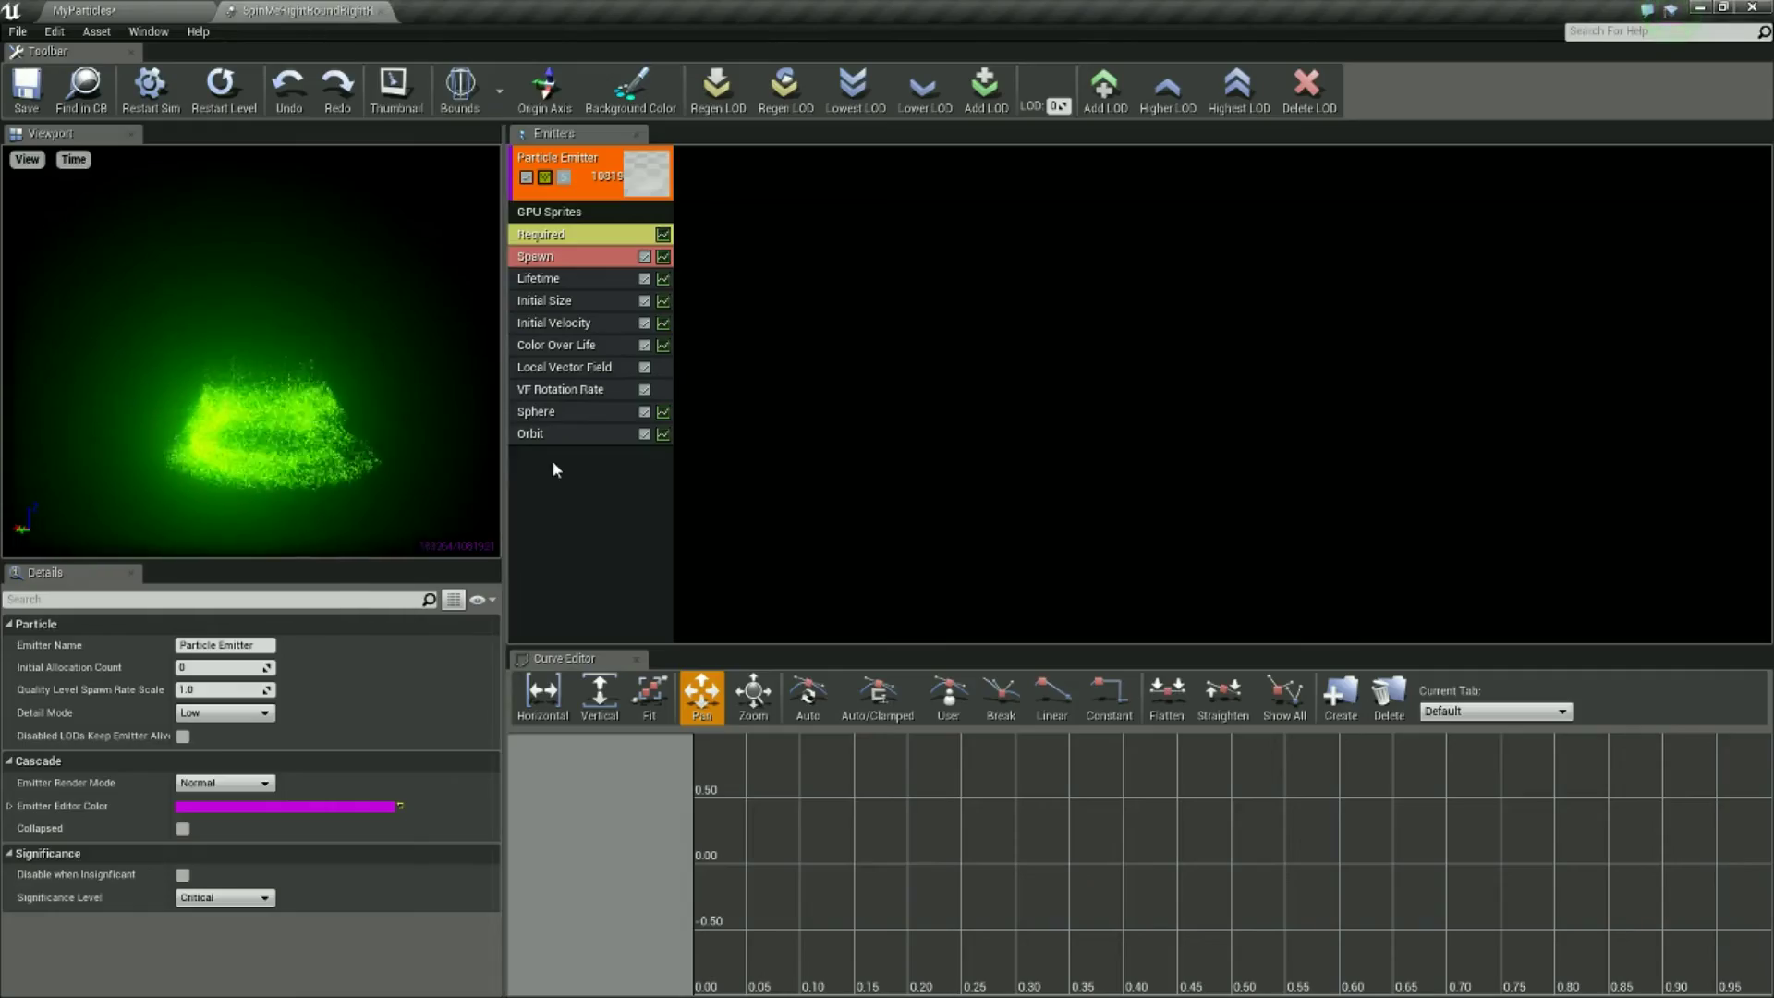
# Set the Local Vector Field's Intensity to 550 and its Tightness to 0.04.
pyautogui.click(601, 386)
pyautogui.click(573, 366)
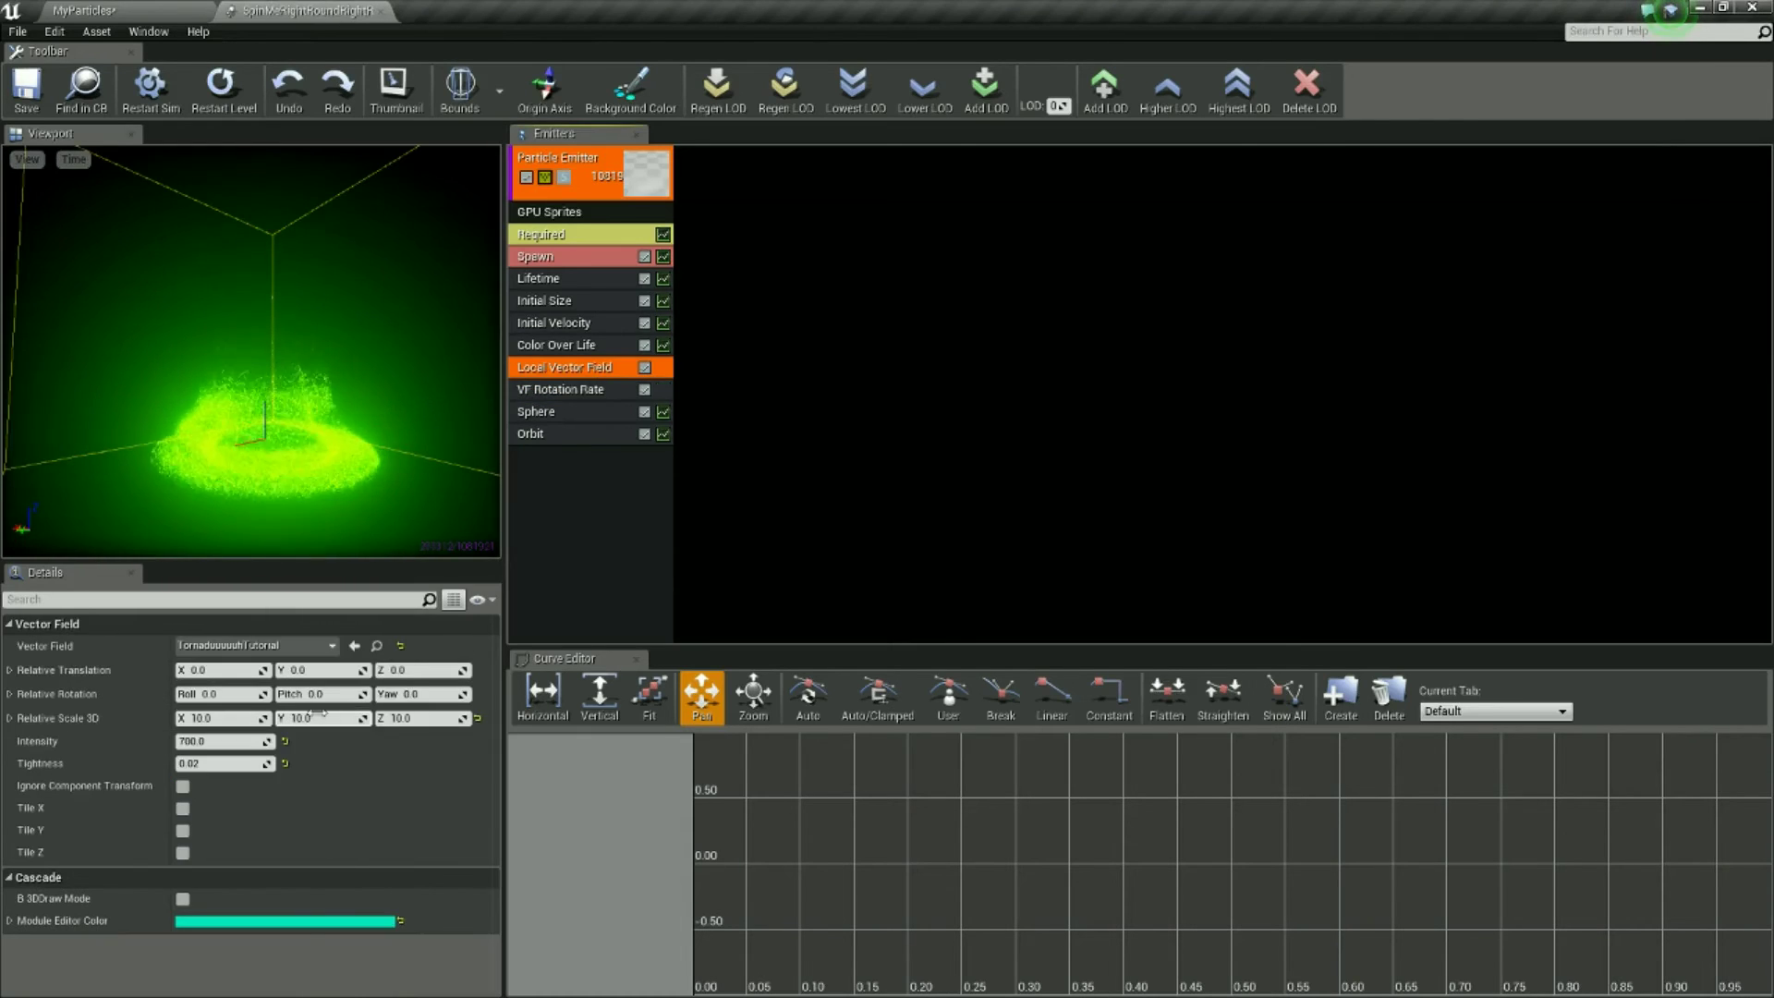
pyautogui.click(244, 743)
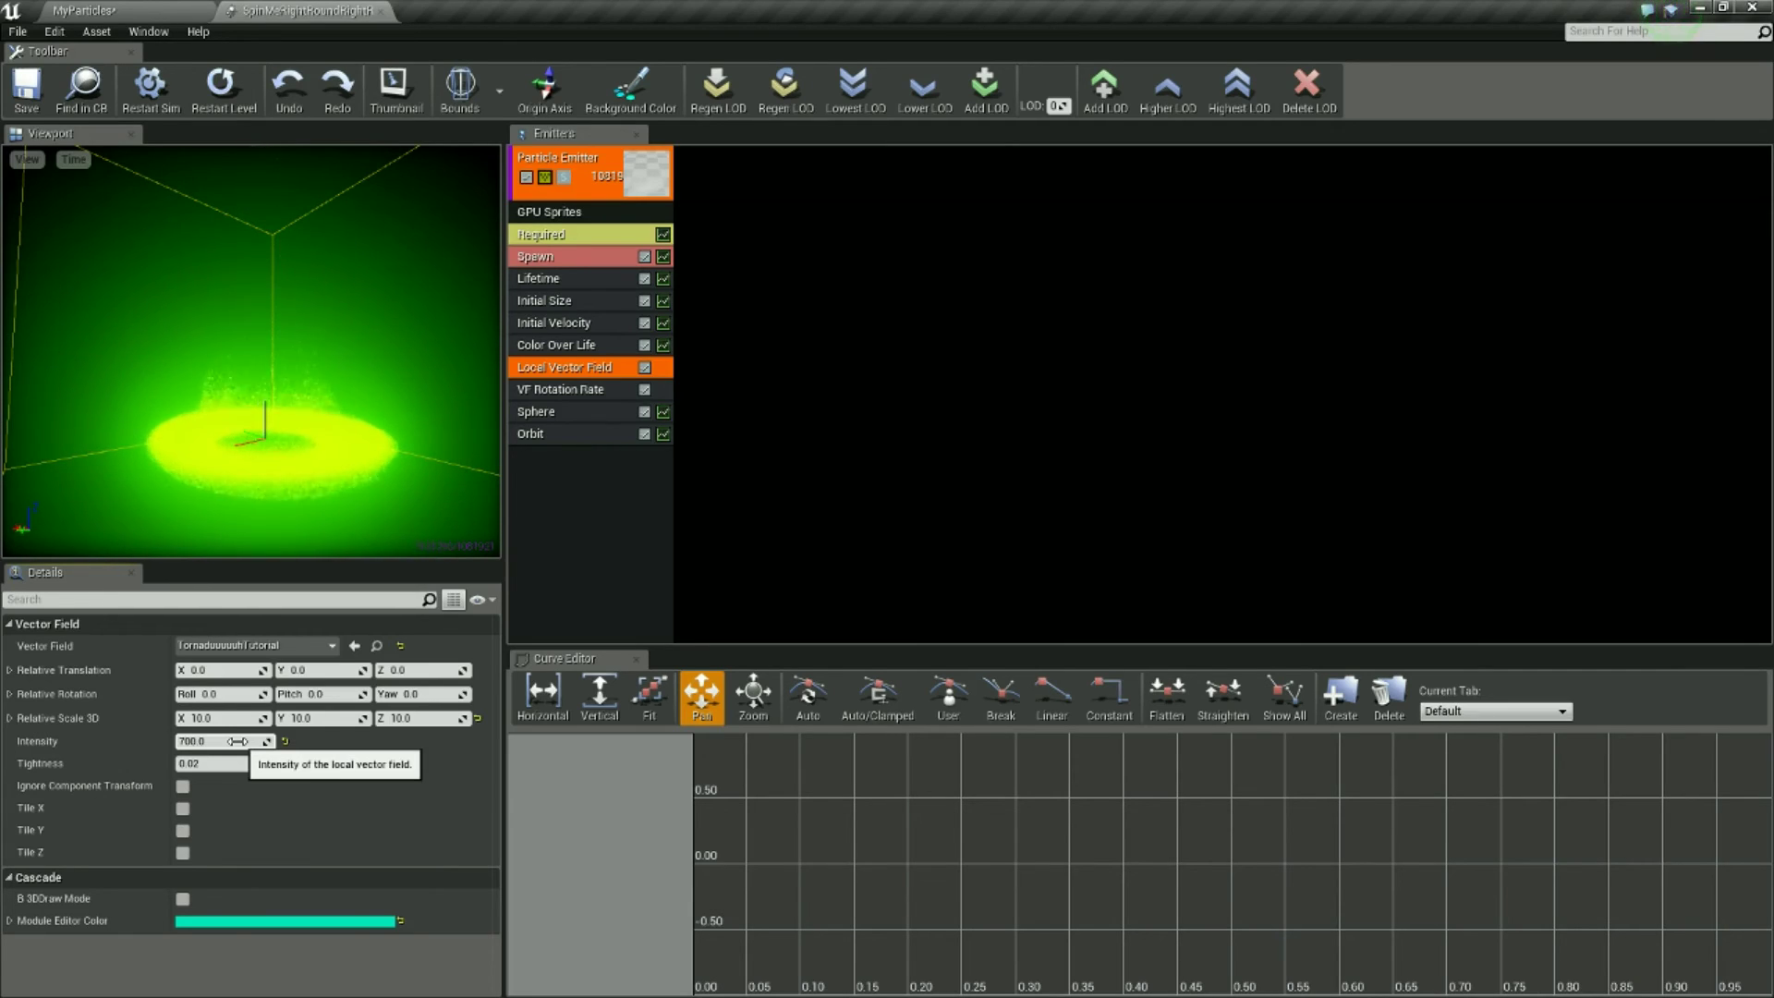
pyautogui.click(238, 741)
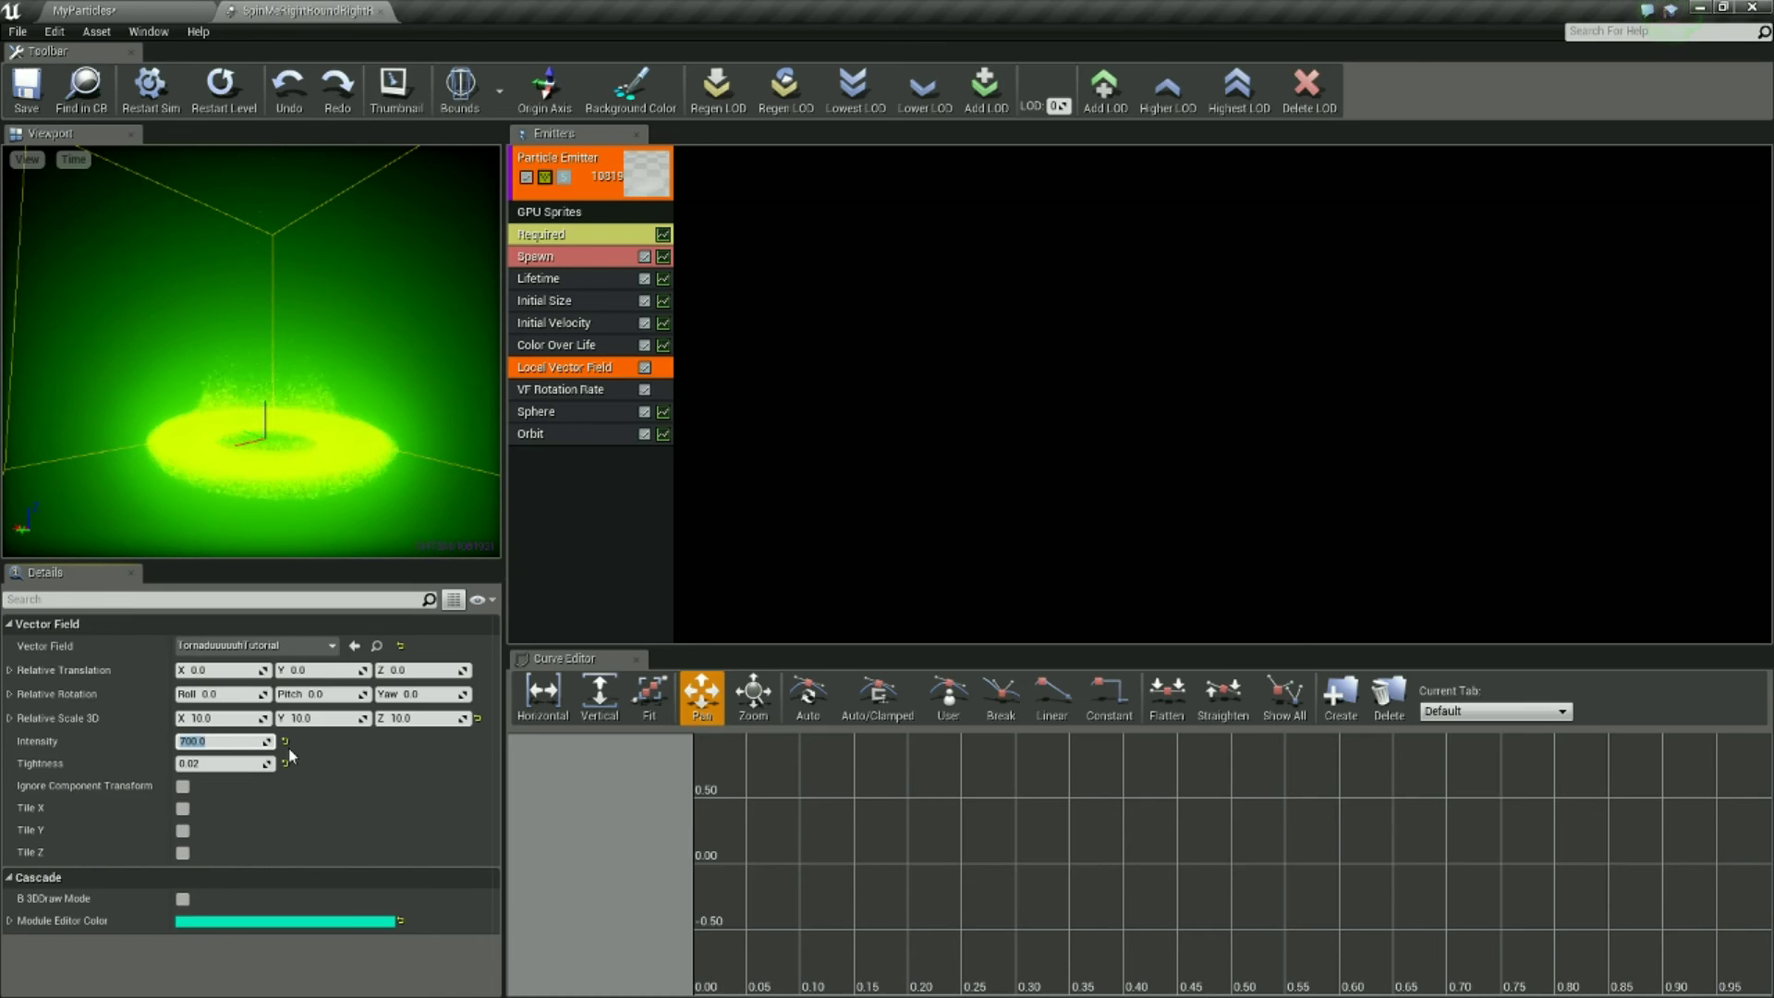
pyautogui.write('550')
pyautogui.press('Return')
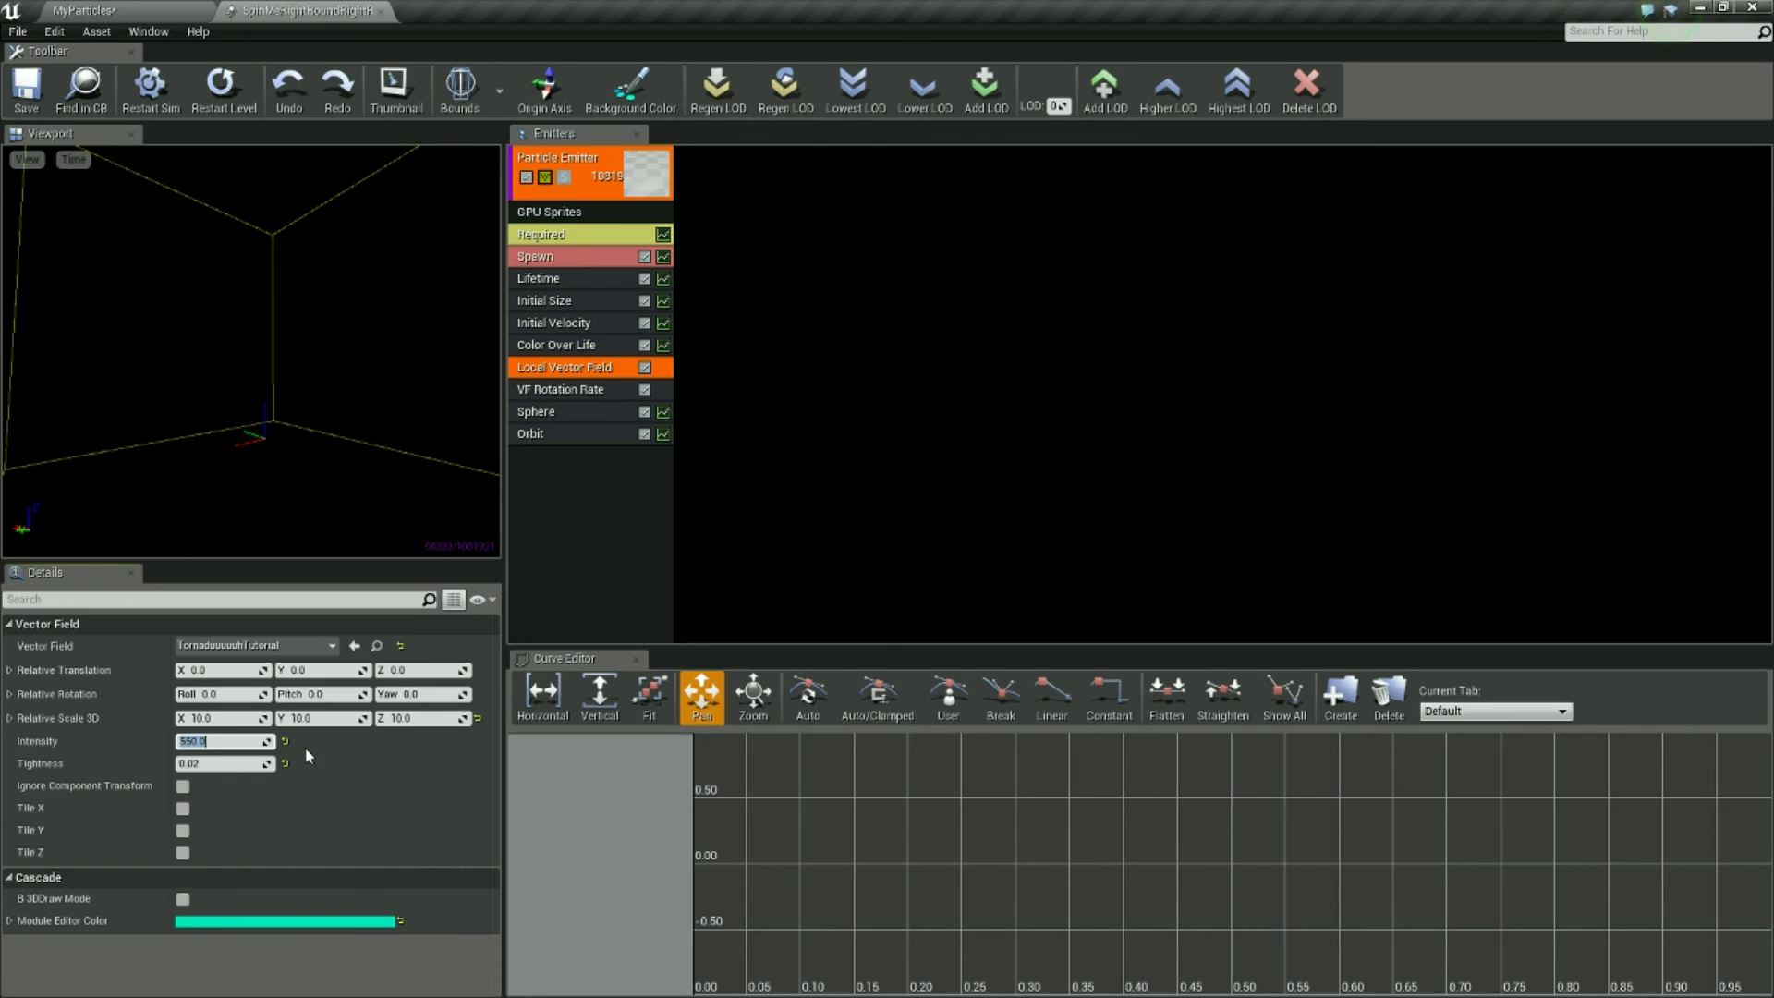
pyautogui.moveTo(248, 763); pyautogui.dragTo(251, 764)
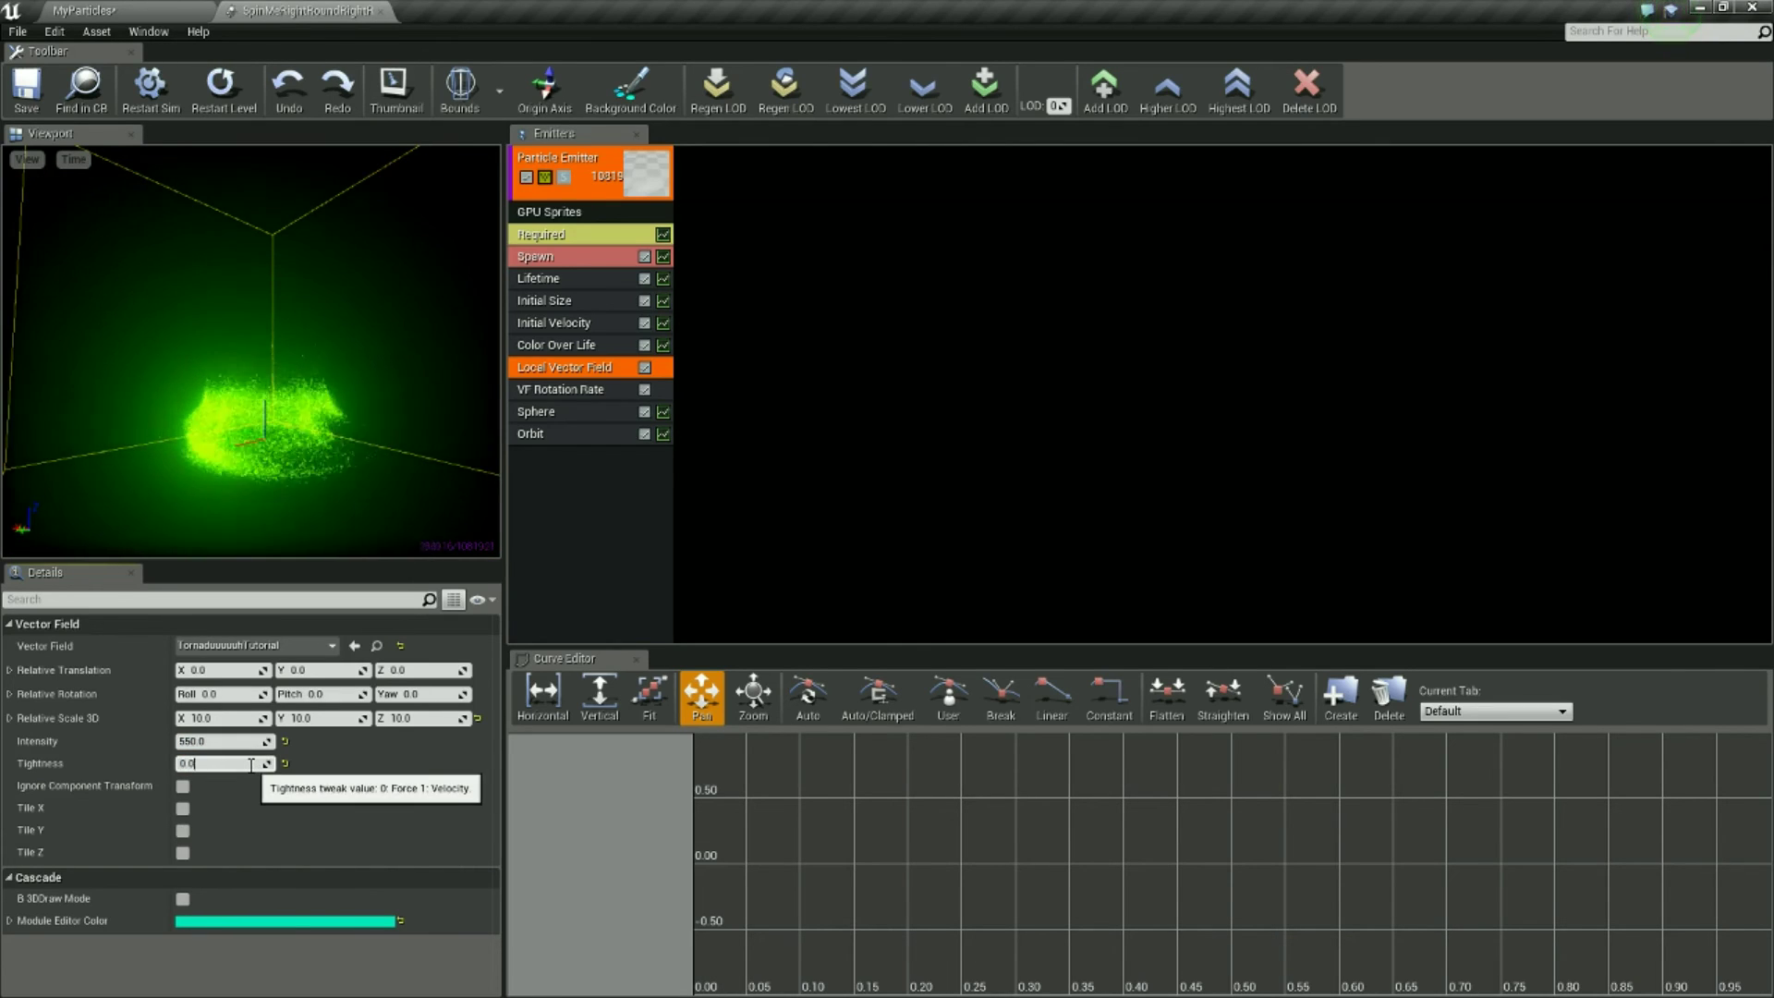
pyautogui.click(250, 764)
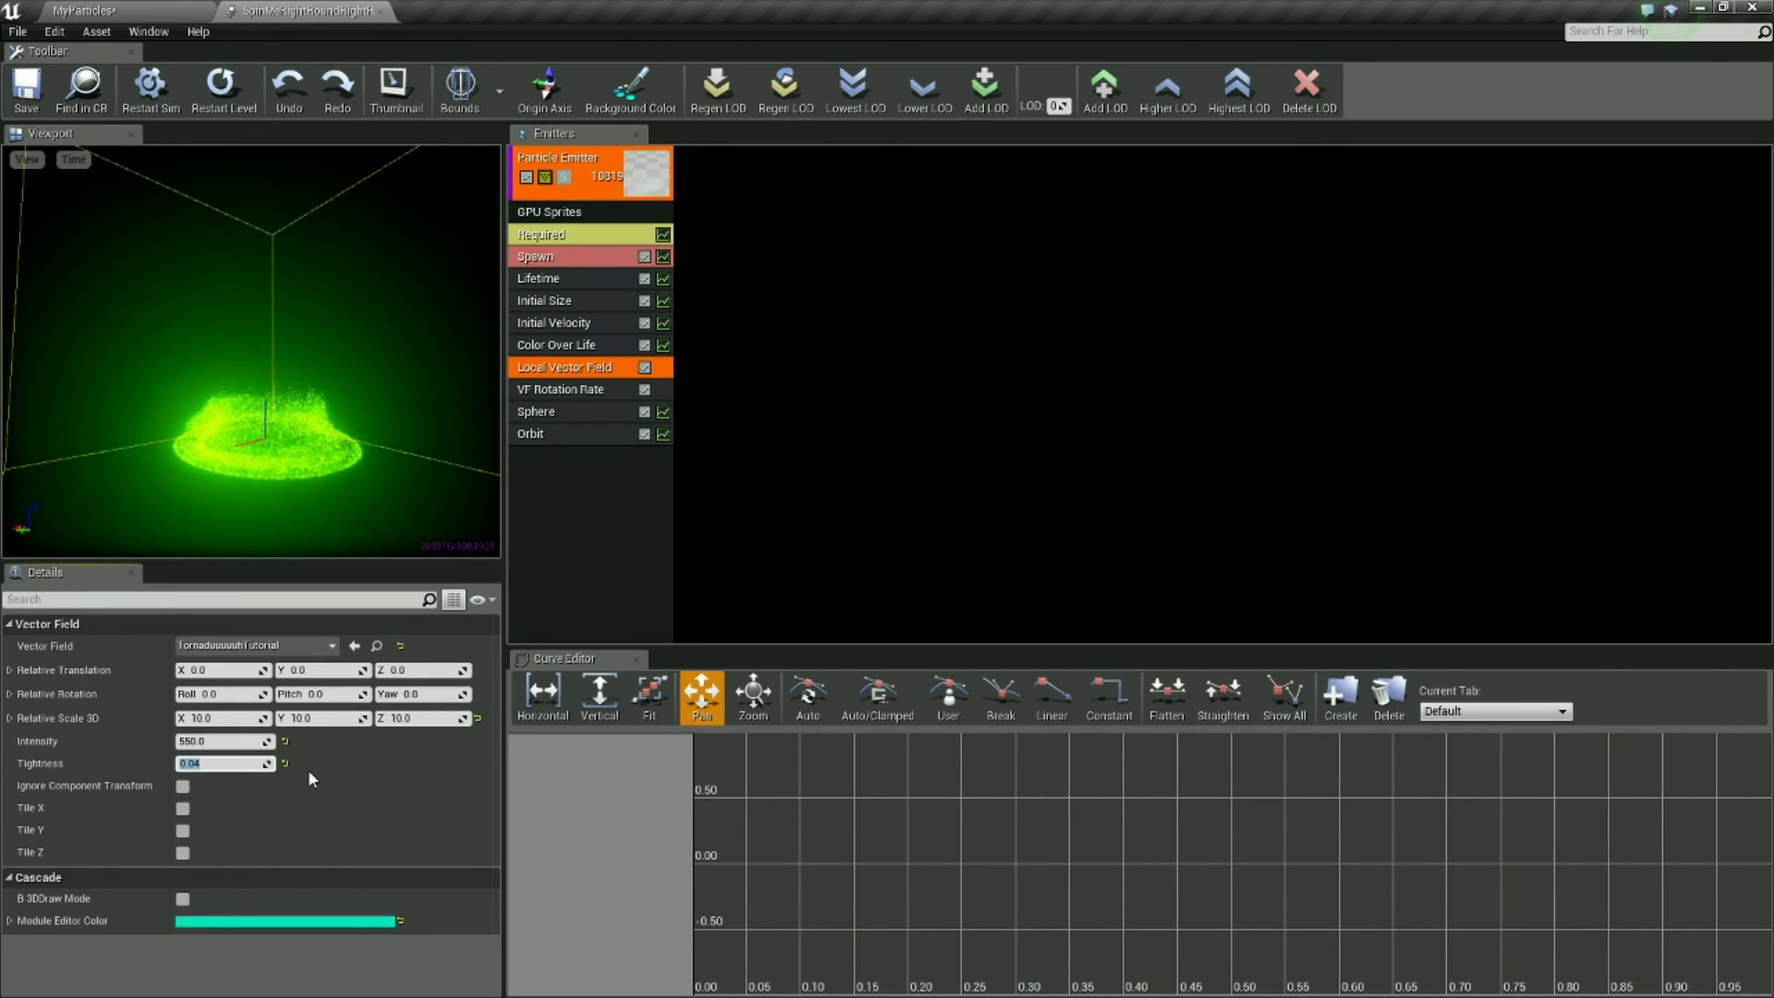
# Set the Local Vector Field's Relative Scale 3D to 20 in X, Y and Z.
pyautogui.click(220, 720)
pyautogui.write('20')
pyautogui.press('Tab')
pyautogui.write('20')
pyautogui.press('Tab')
pyautogui.write('20')
pyautogui.press('Return')
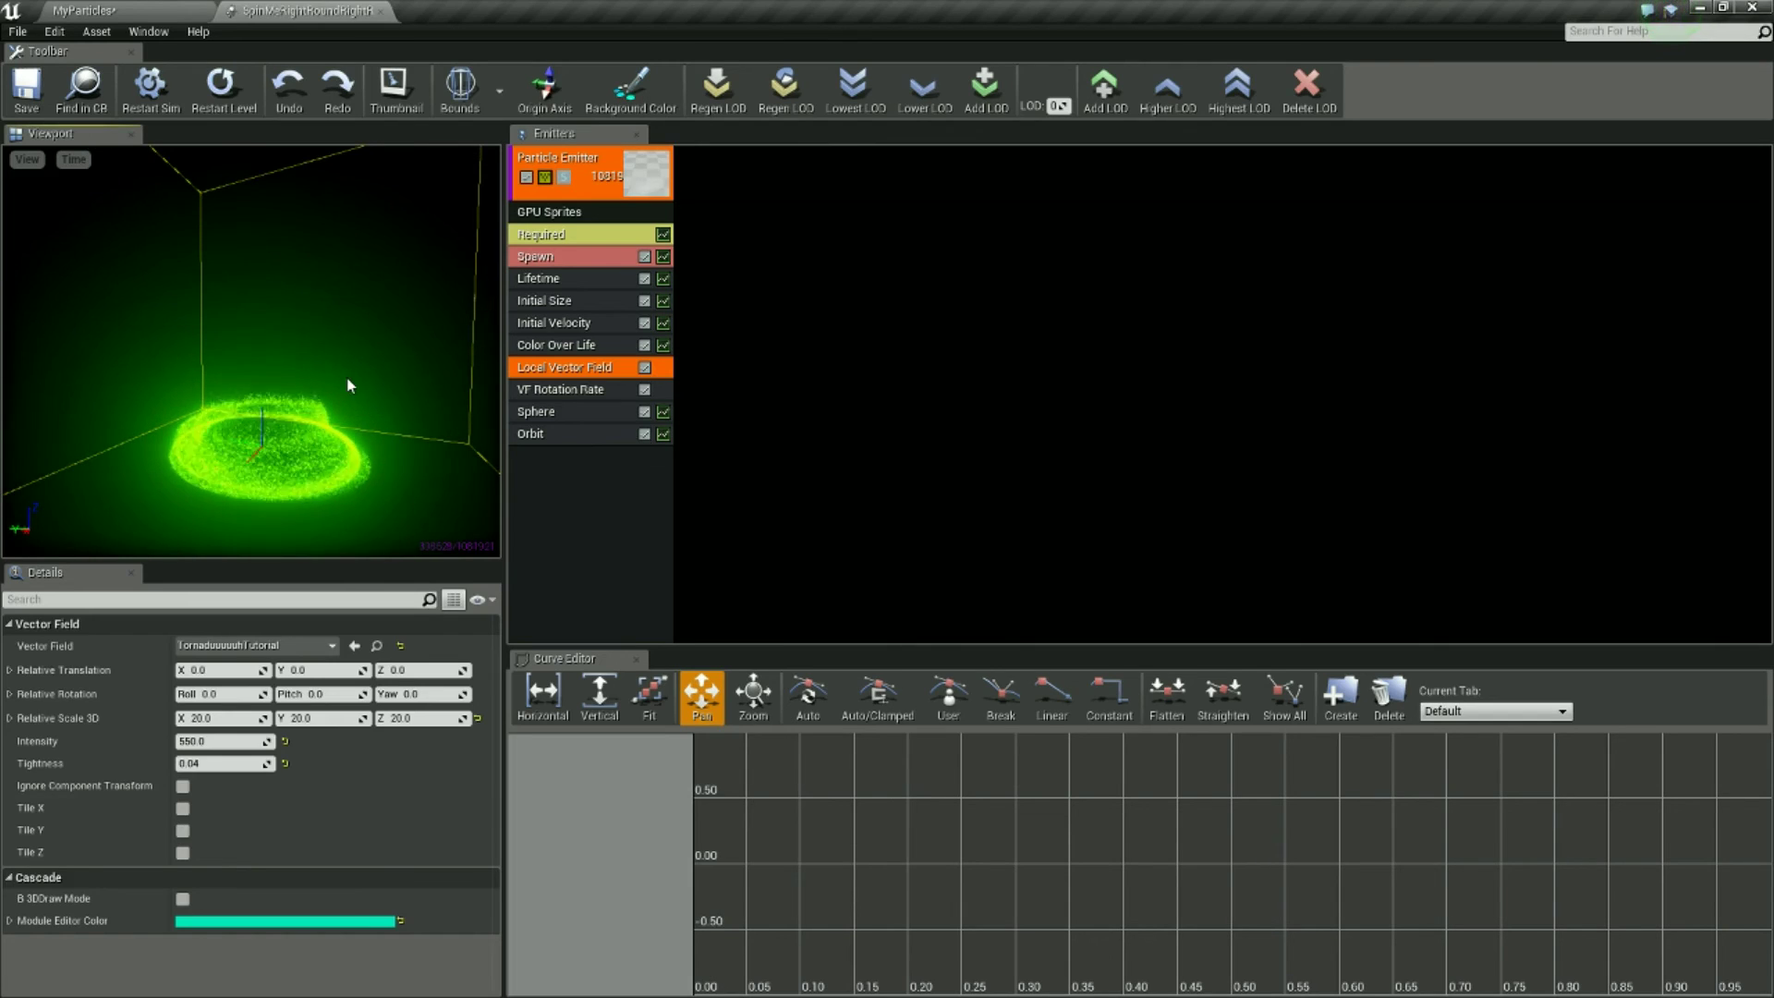
# Raise the Local Vector Field's Intensity to 800.
pyautogui.click(596, 409)
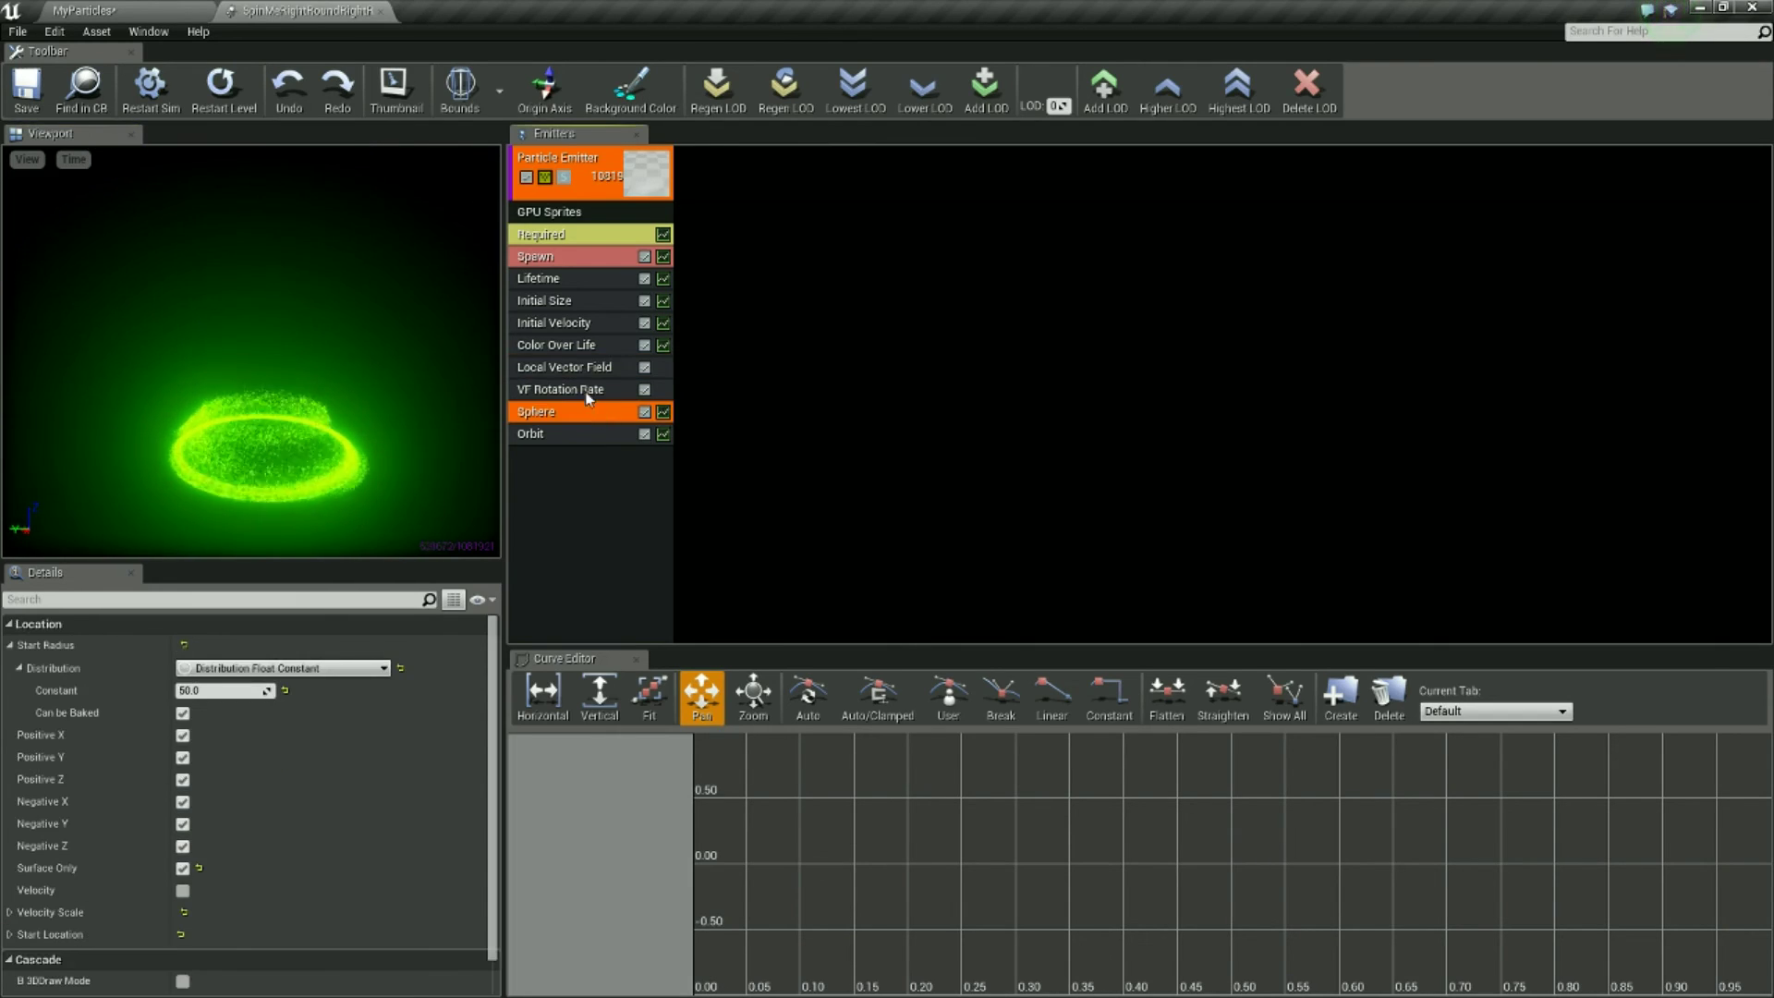
pyautogui.click(571, 367)
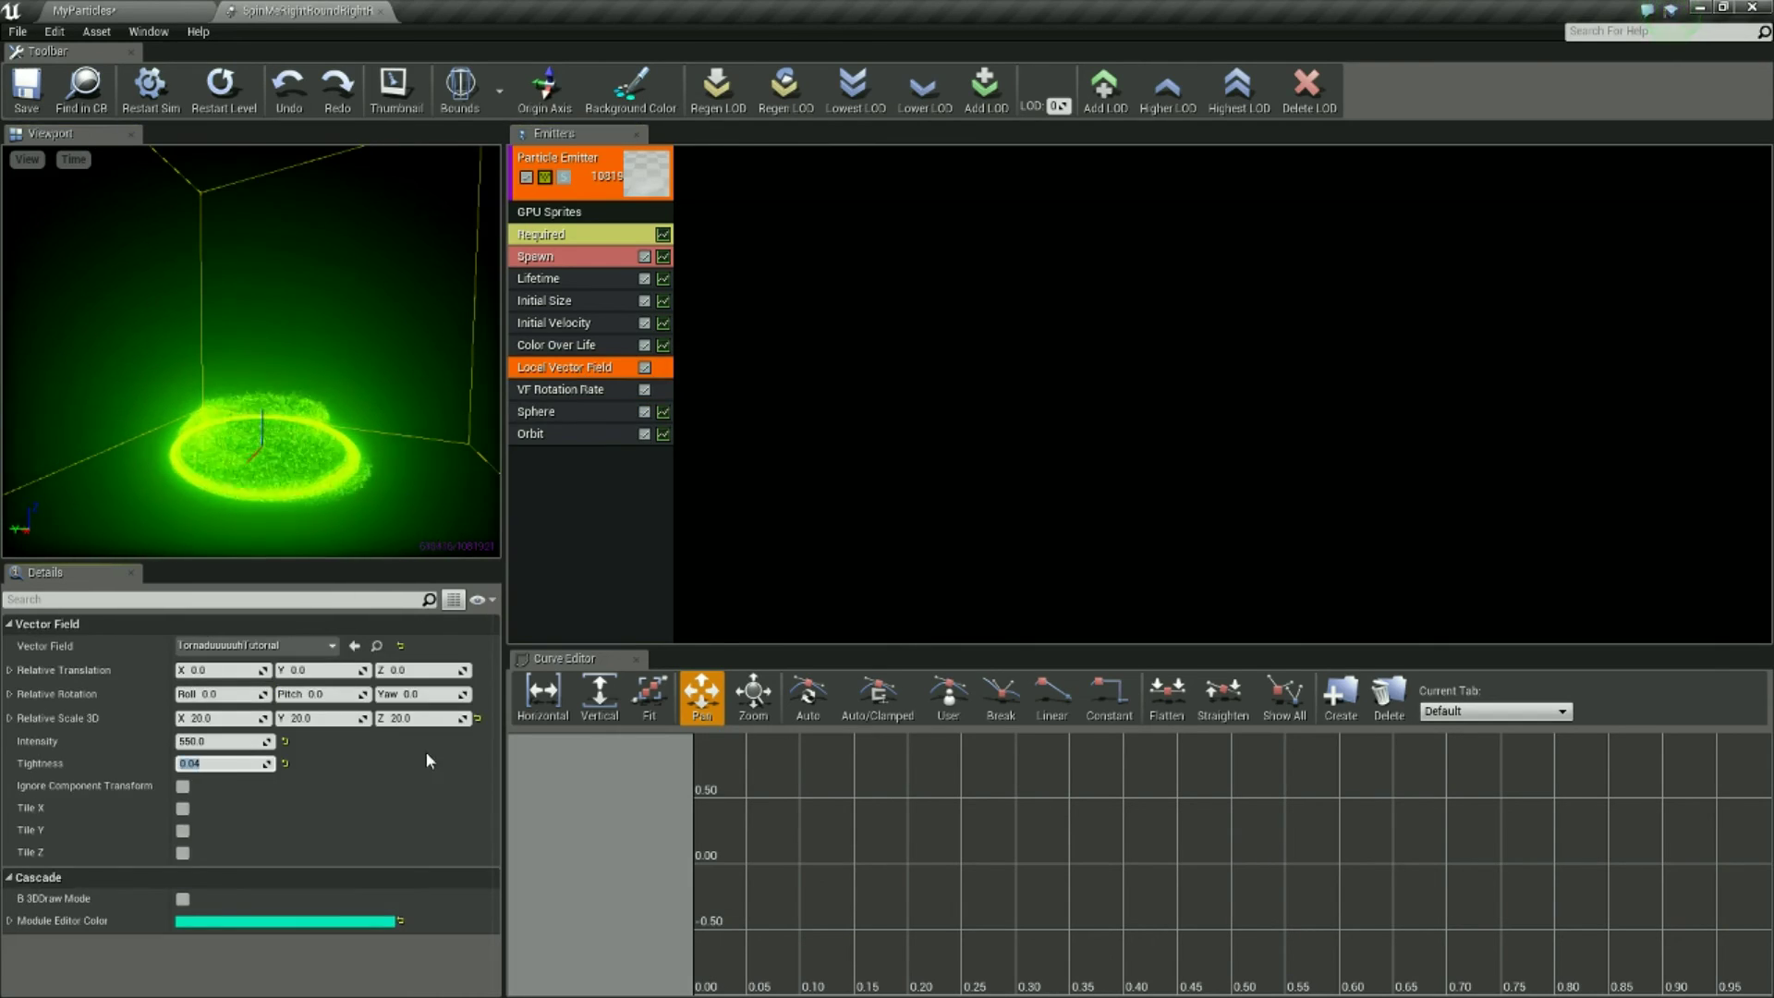
pyautogui.click(241, 741)
pyautogui.write('800')
pyautogui.press('Return')
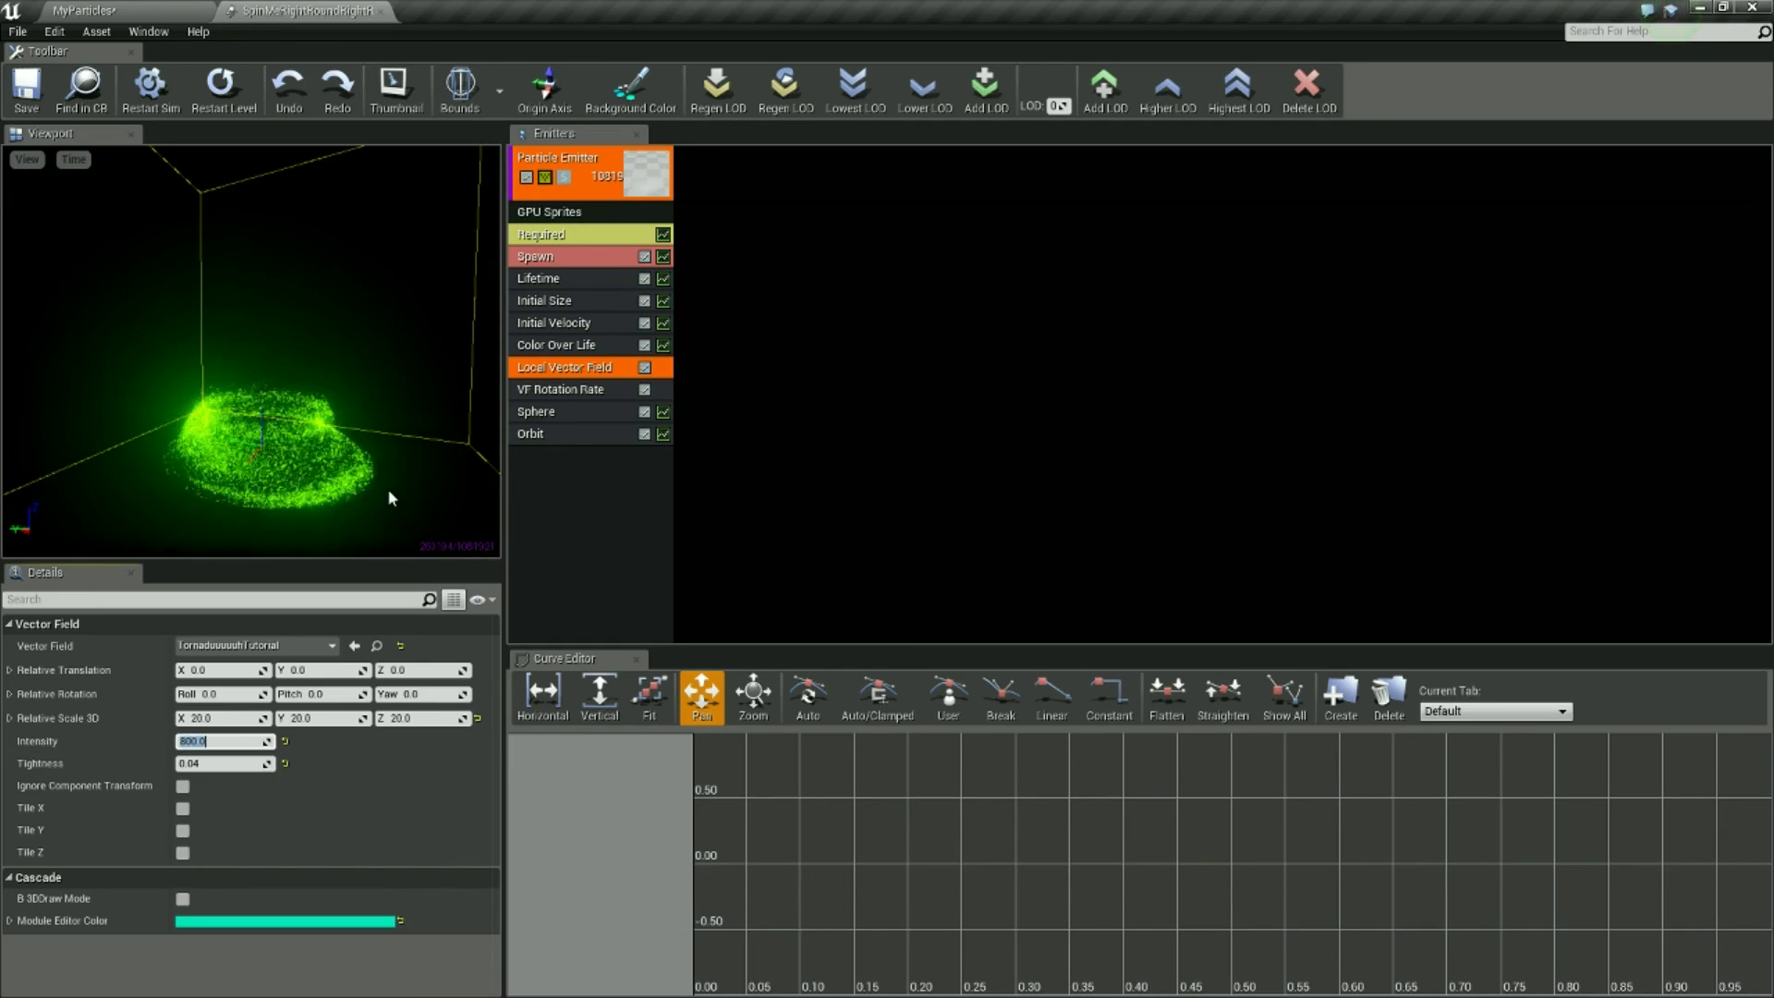
# Set the Local Vector Field's Tightness to 0.01 and check the tornado in the preview and the MyParticles level.
pyautogui.click(257, 768)
pyautogui.write('0')
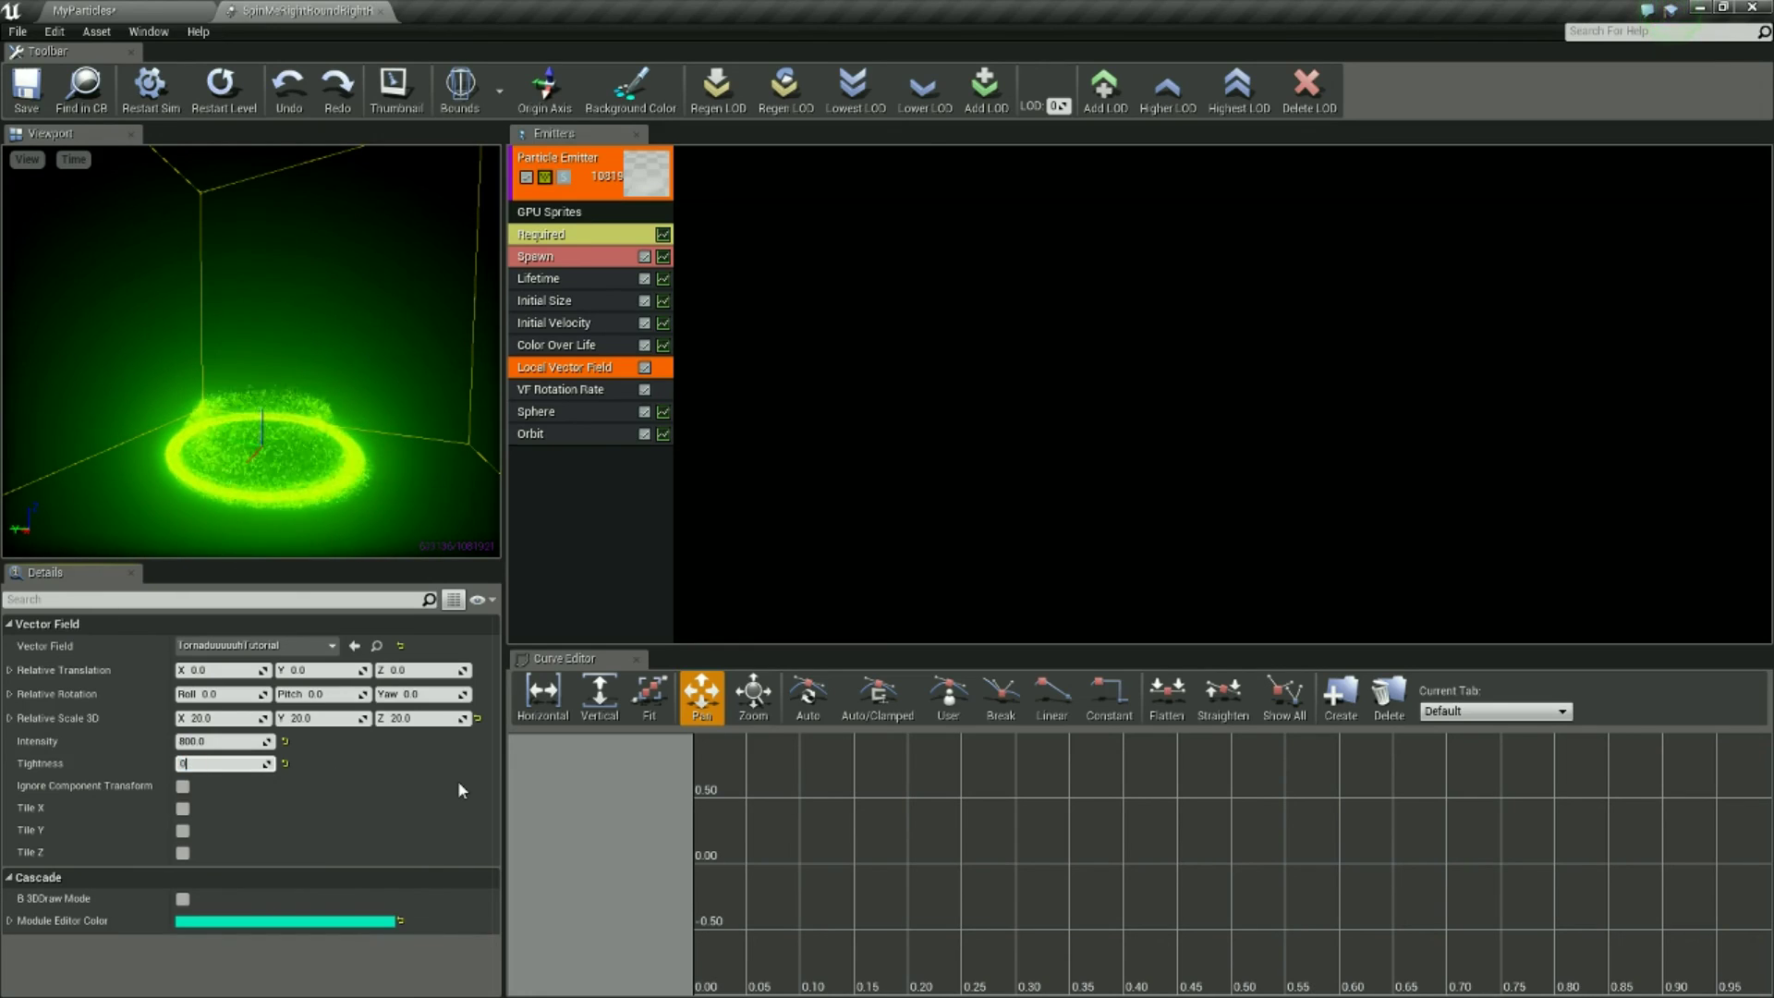
pyautogui.write('.01')
pyautogui.press('Return')
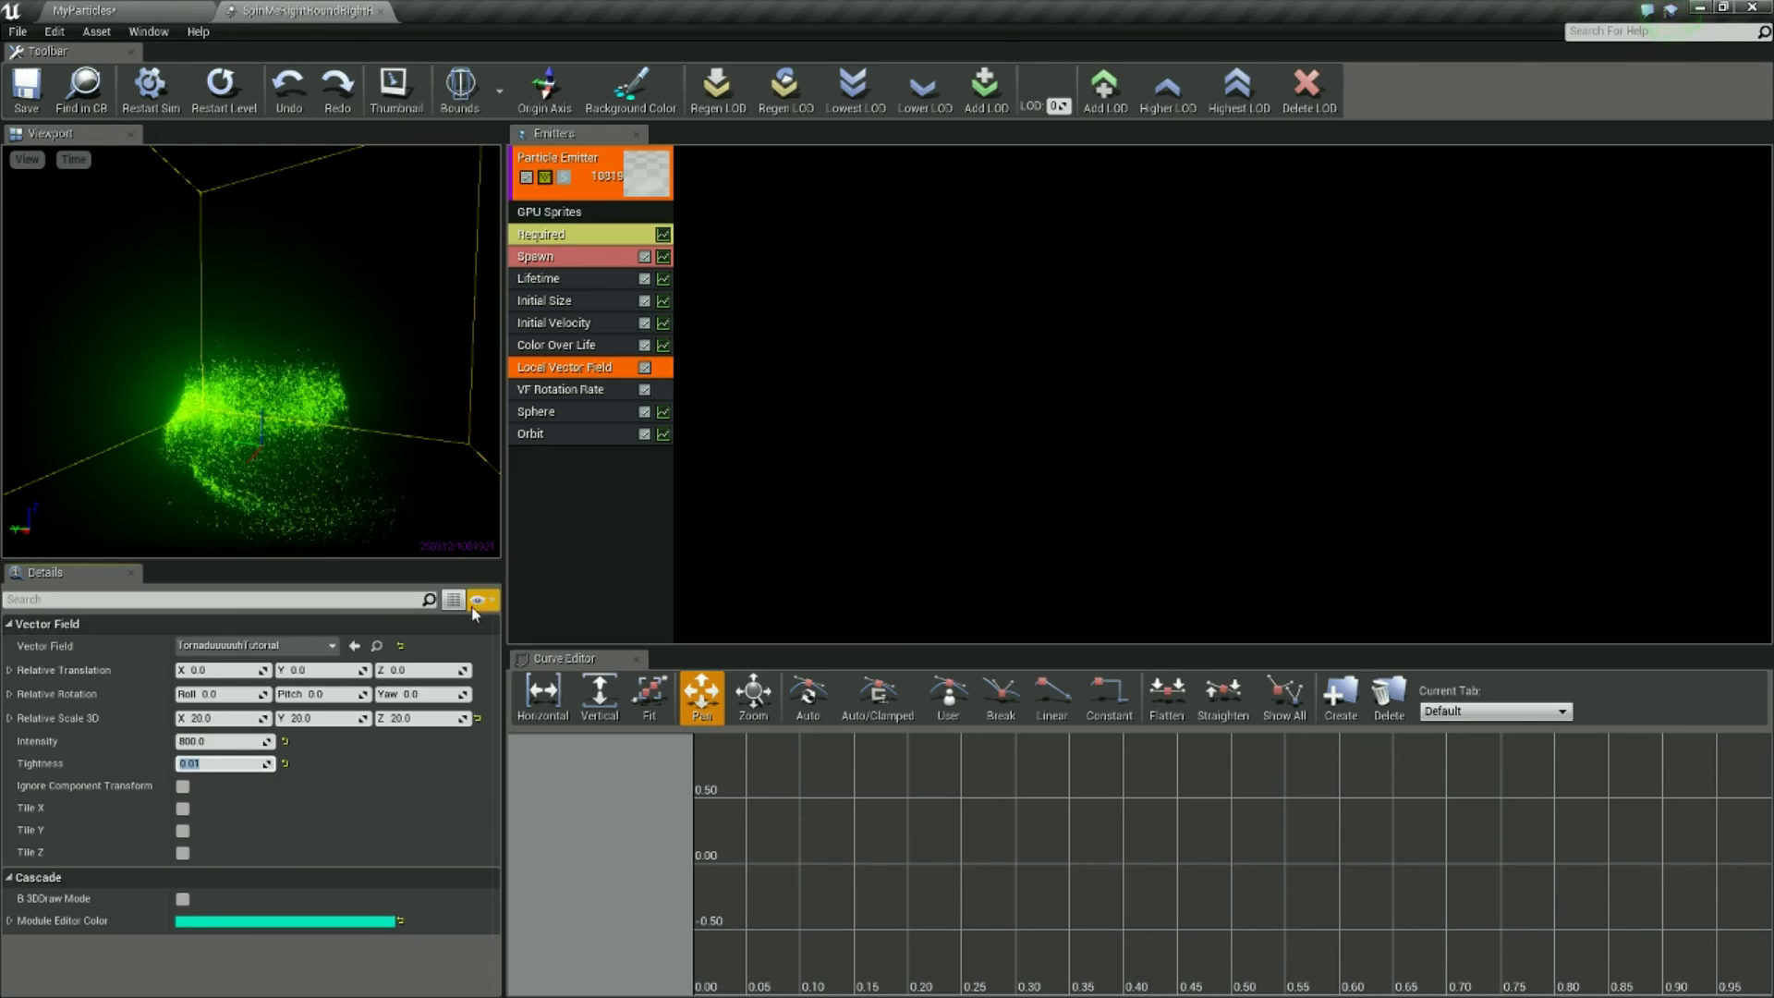
pyautogui.moveTo(285, 372)
pyautogui.mouseDown()
pyautogui.moveTo(288, 326)
pyautogui.moveTo(277, 345)
pyautogui.moveTo(335, 338)
pyautogui.moveTo(267, 340)
pyautogui.moveTo(282, 365)
pyautogui.mouseUp()
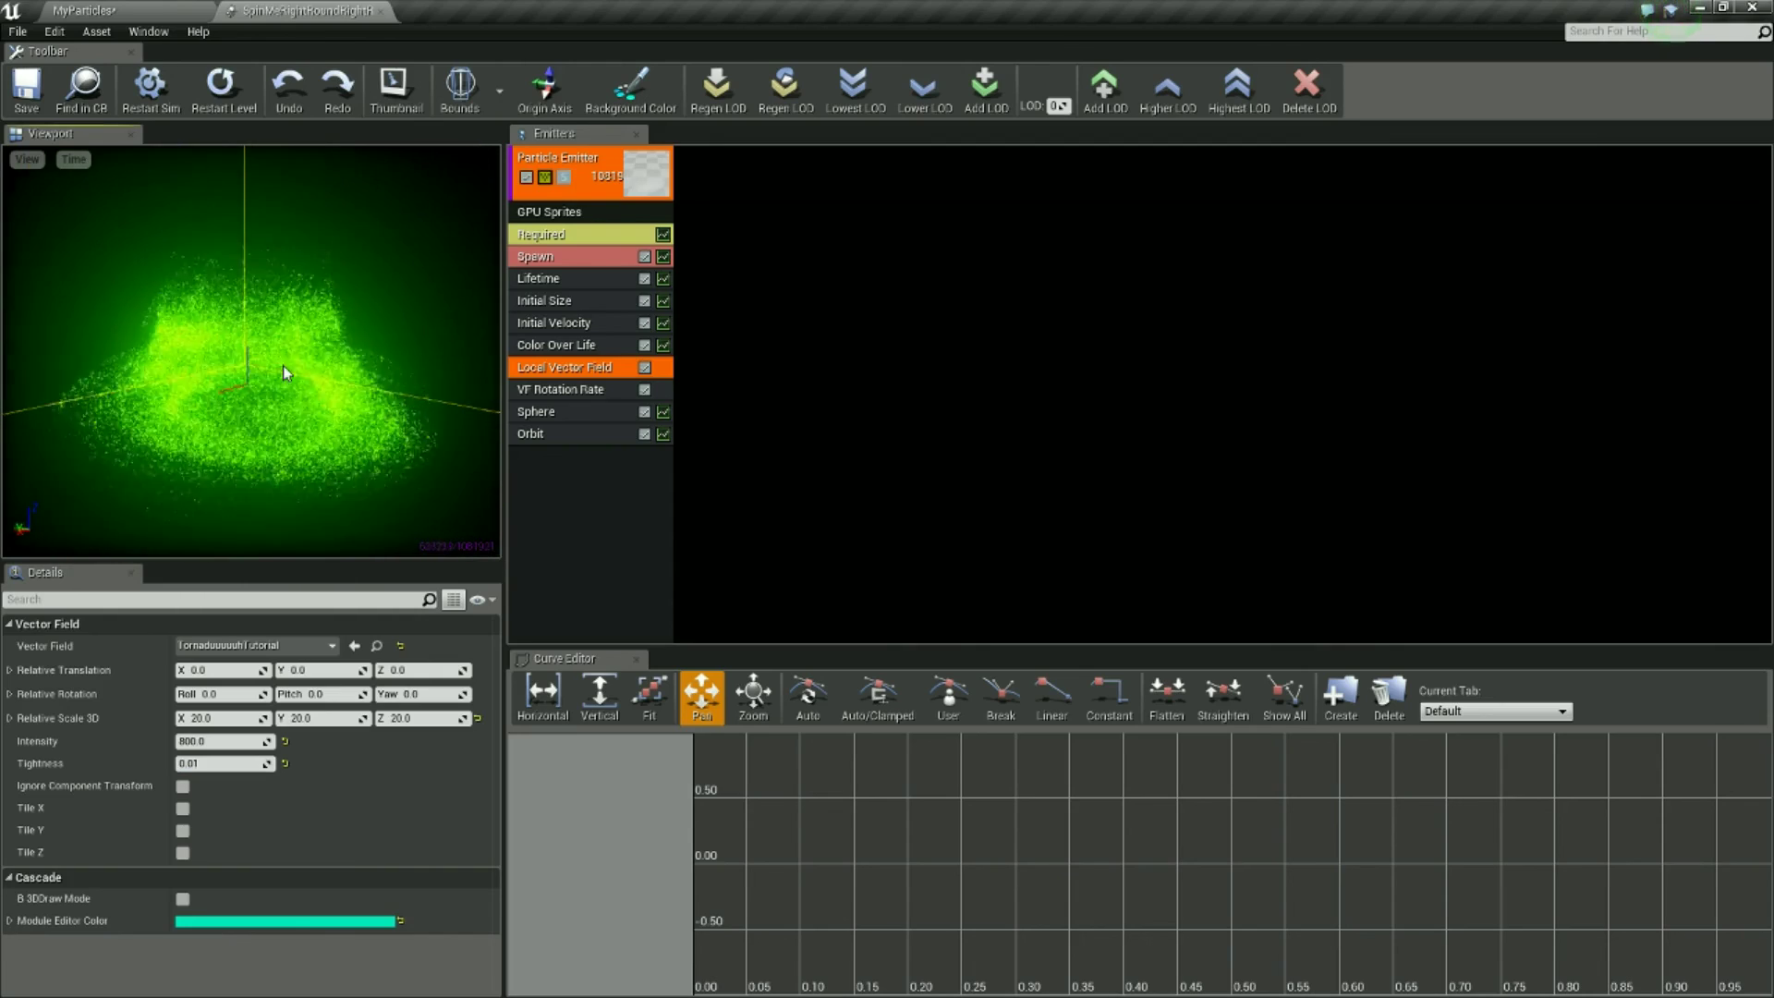
pyautogui.click(141, 9)
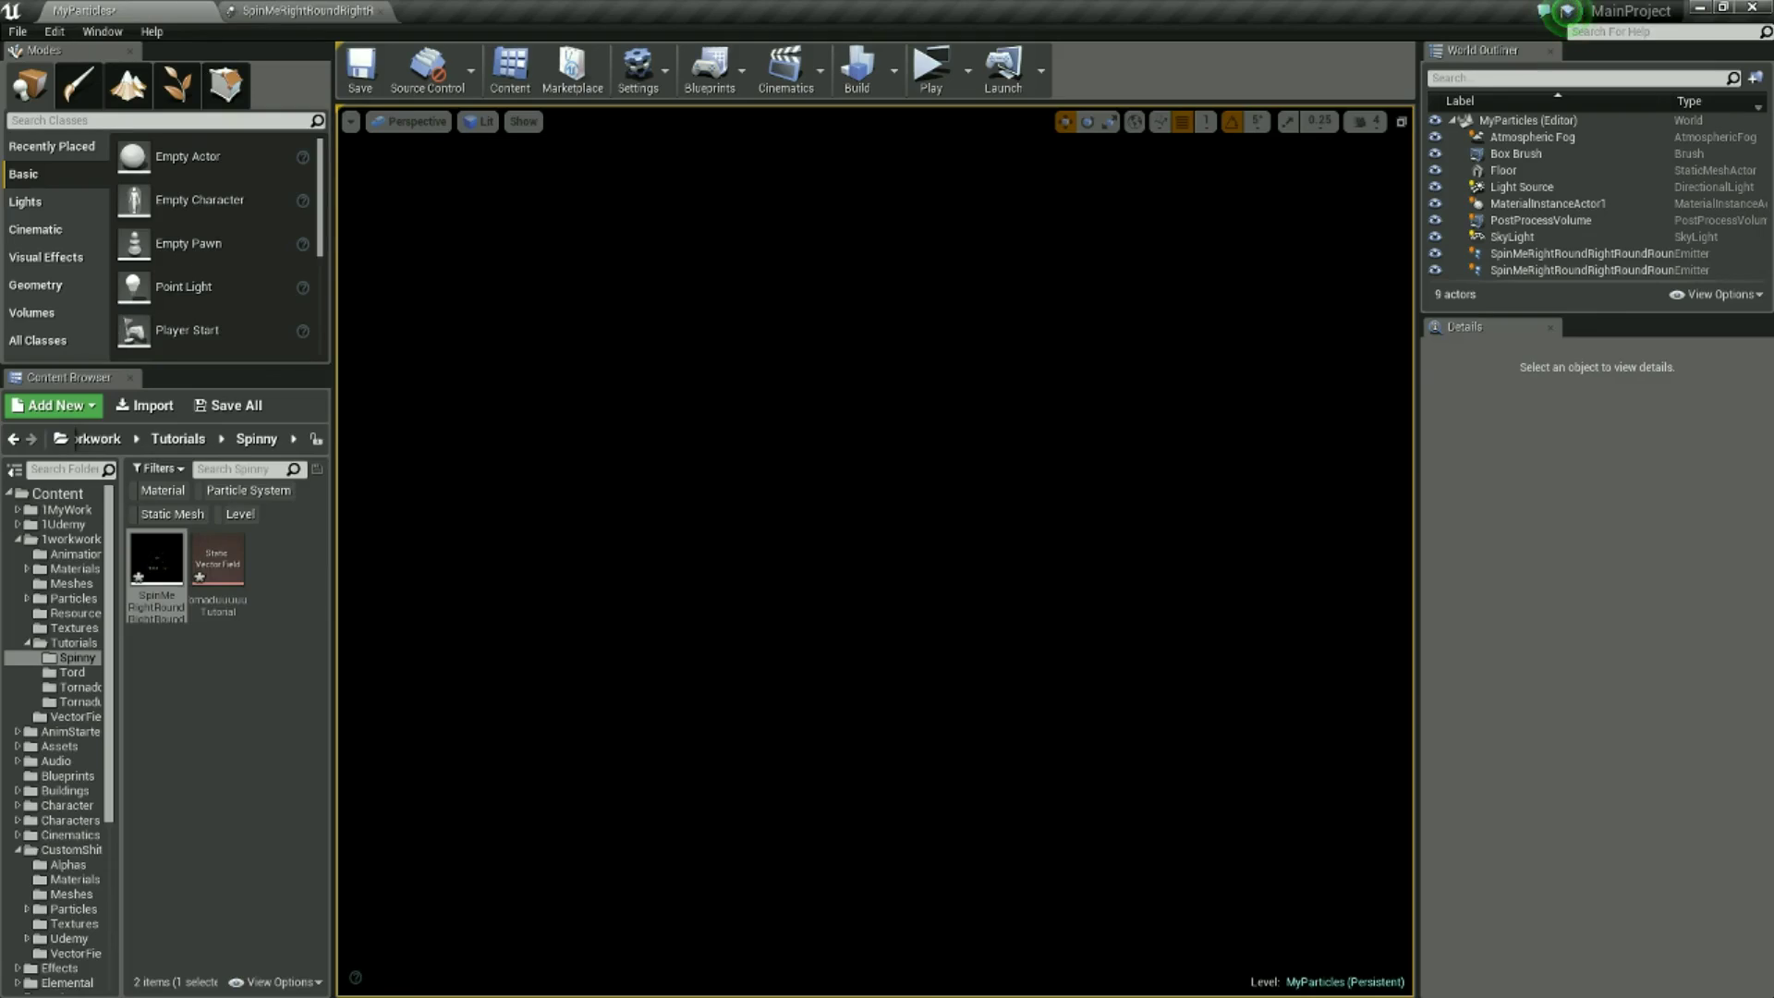